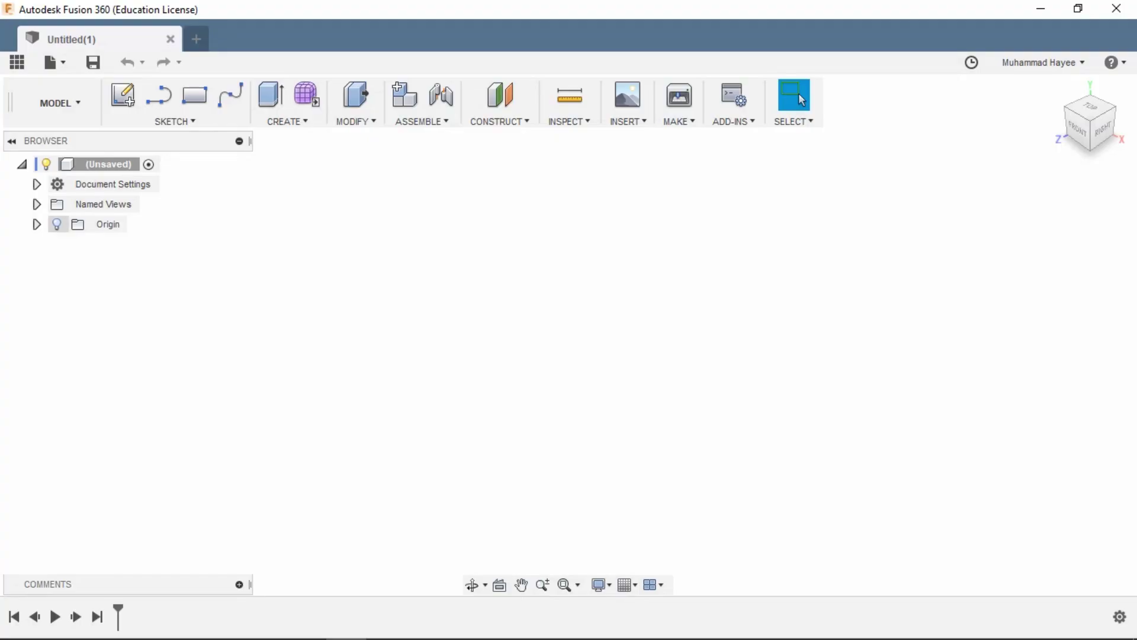
Step: Show the origin planes and axes and change the document units from metres to millimetres
left_click(57, 224)
left_click(36, 185)
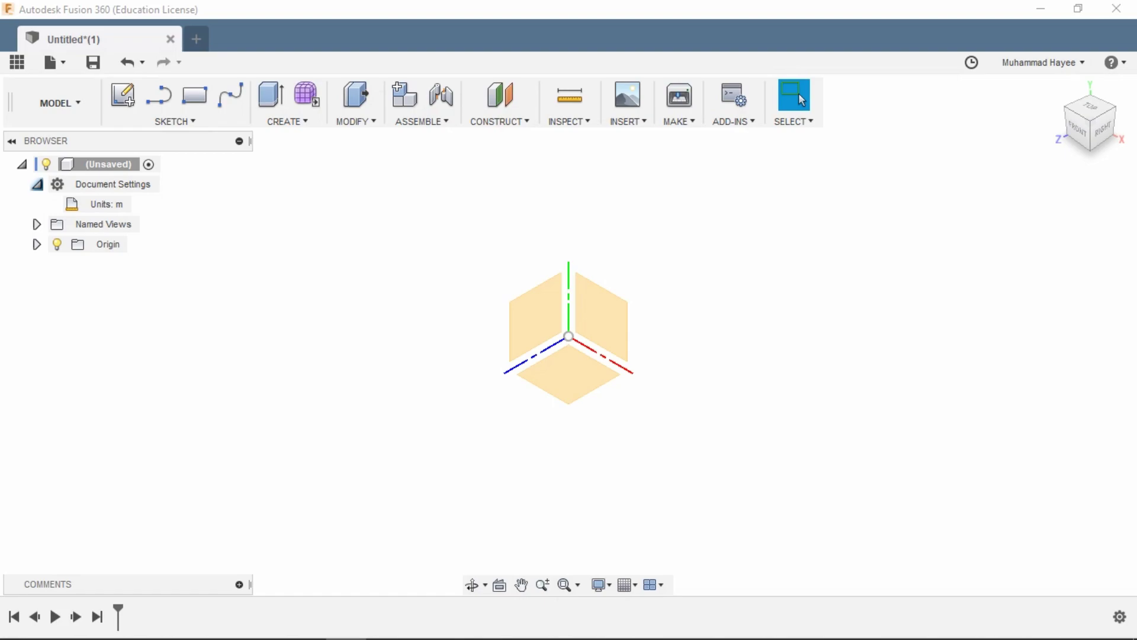
left_click(140, 203)
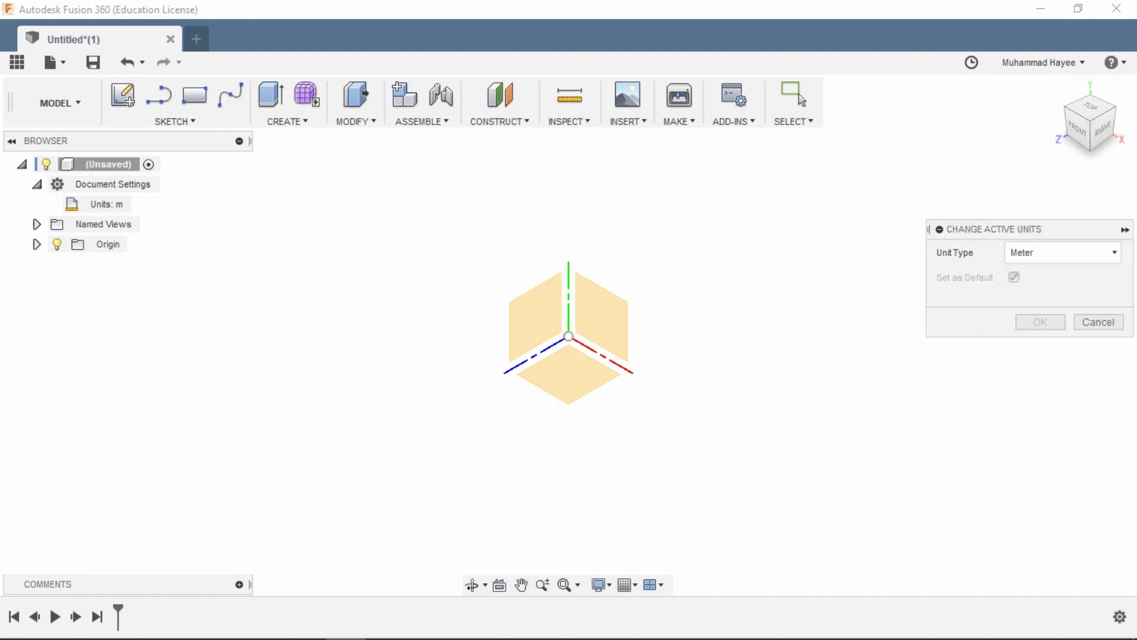
left_click(1060, 252)
left_click(1042, 292)
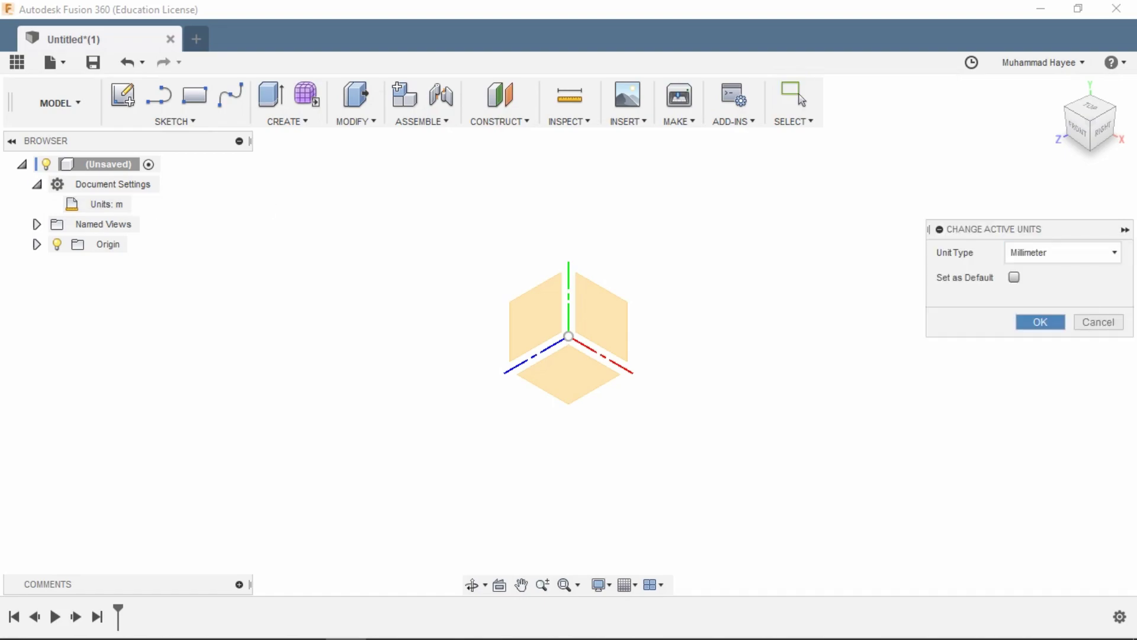
left_click(1040, 322)
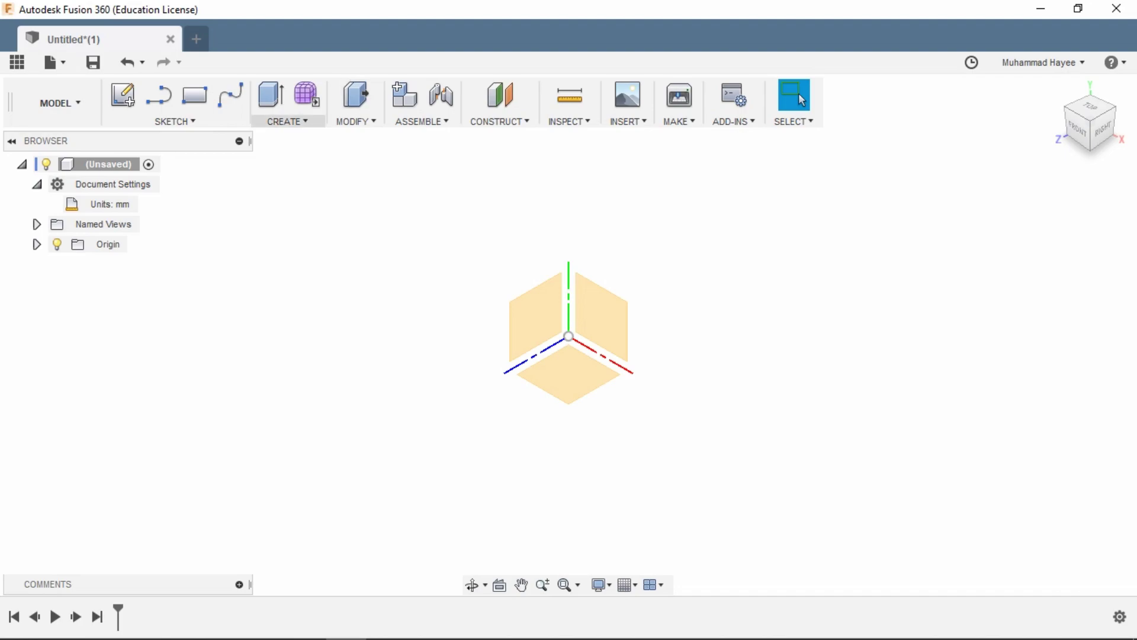
left_click(287, 121)
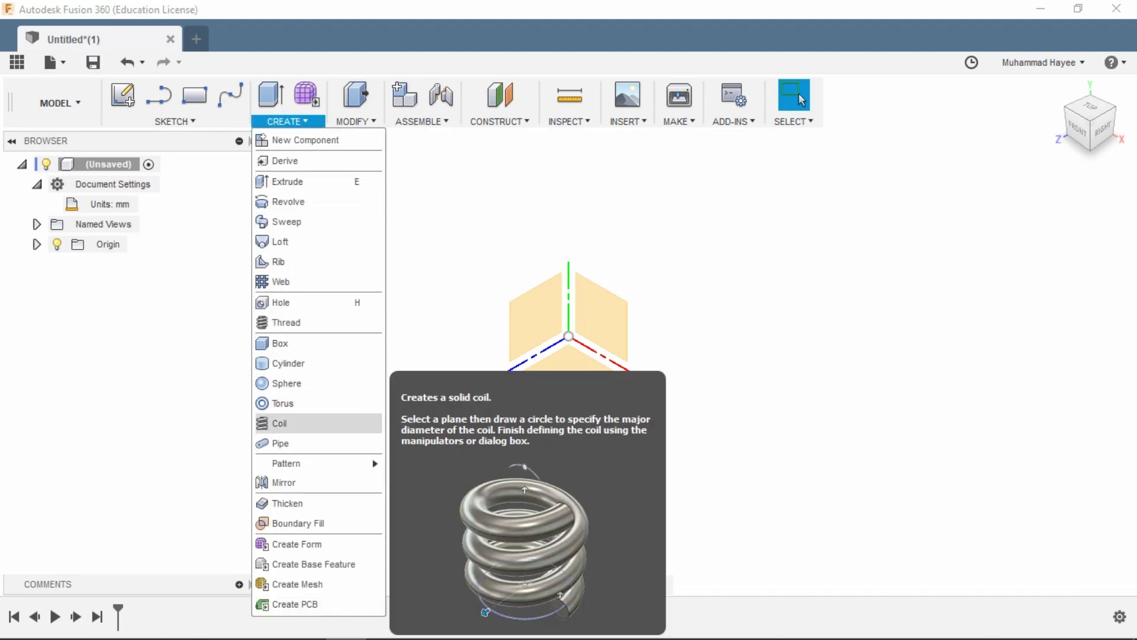
Step: Start a coil centred at the origin with 10 mm diameter and a square section
left_click(280, 422)
left_click(612, 314)
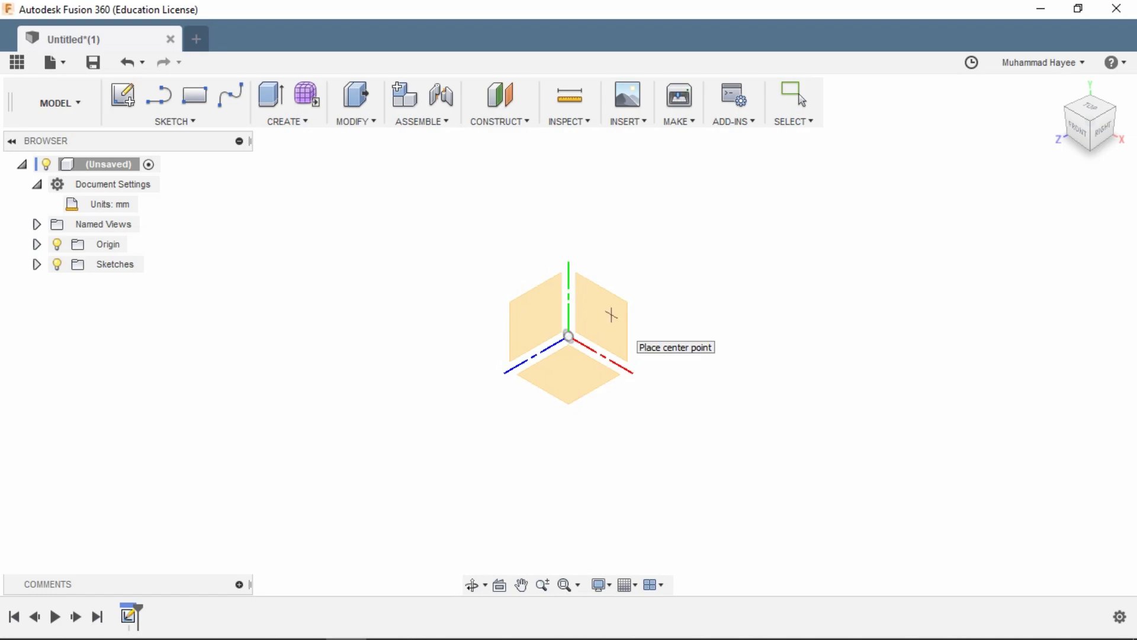
left_click(568, 337)
type("10")
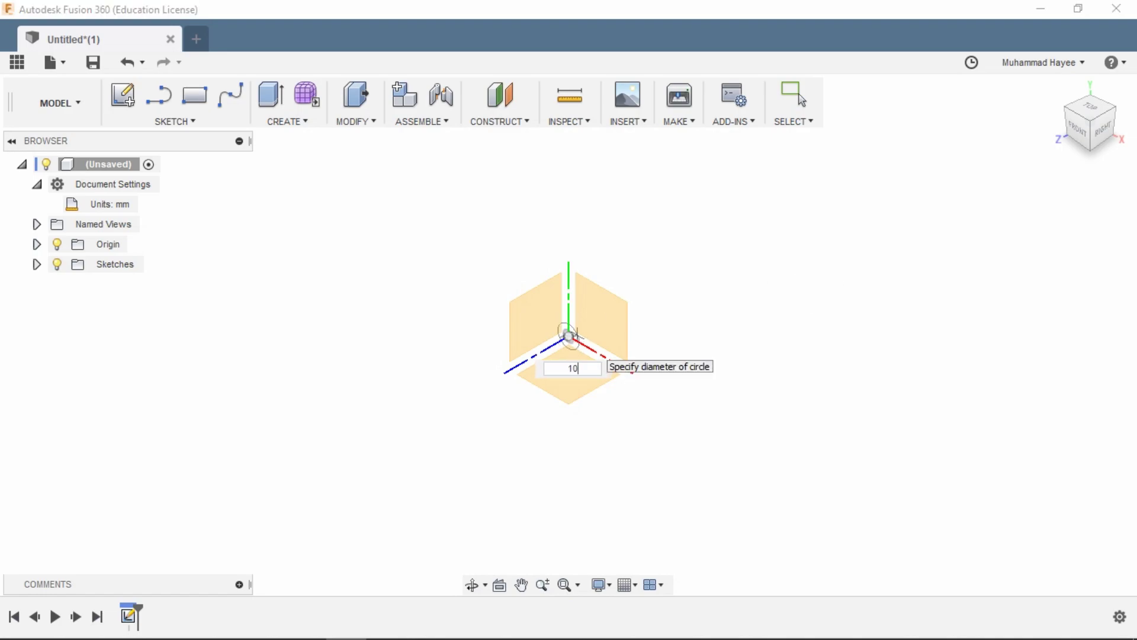
key("Return")
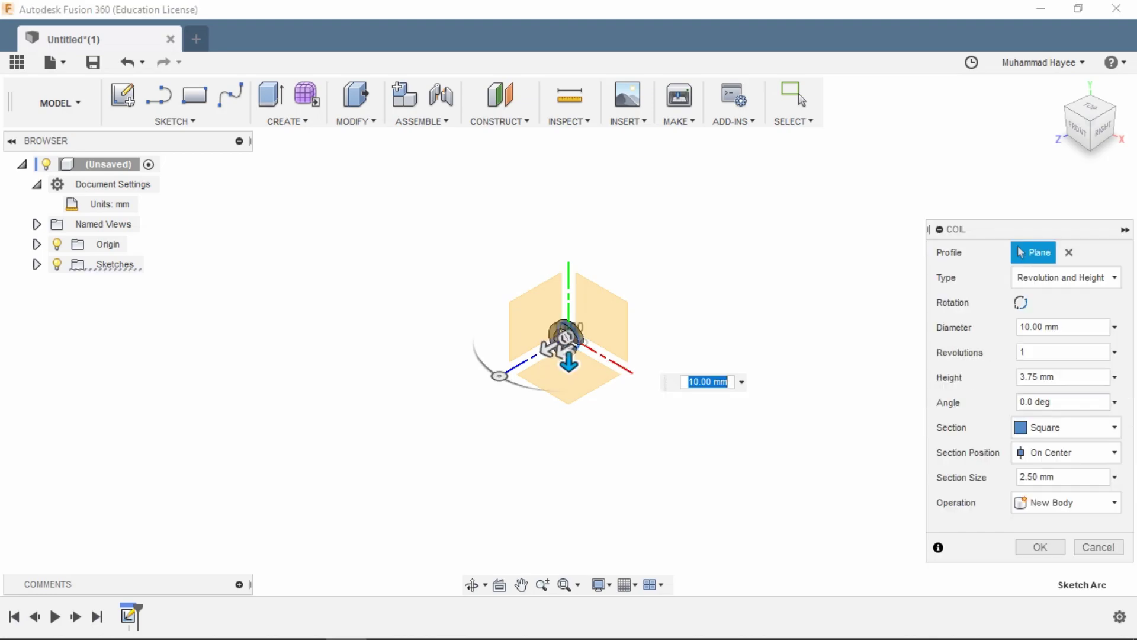
left_click(1066, 427)
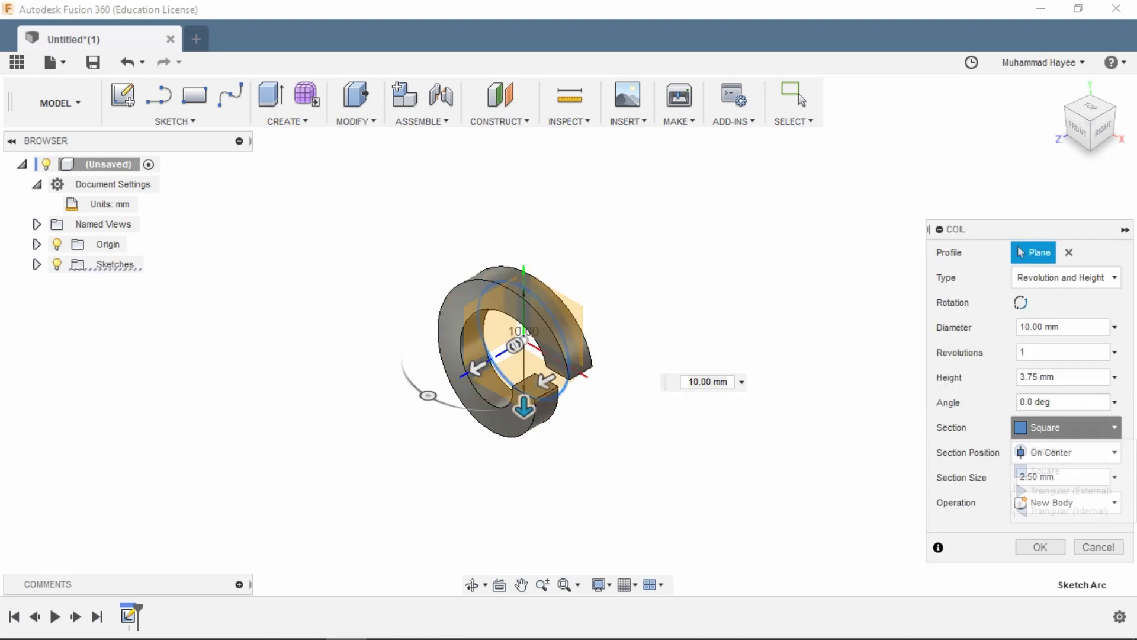
left_click(1045, 470)
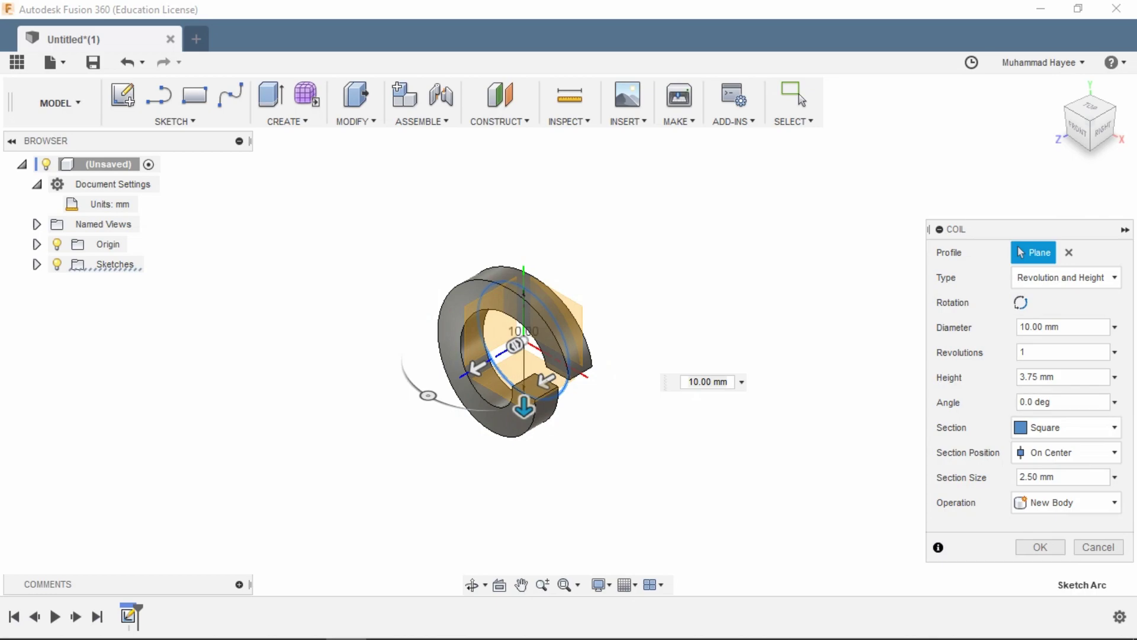
Step: Set the coil section to 1 mm and height to about 2.25 mm, then create it
scroll(546, 380, "up", 3)
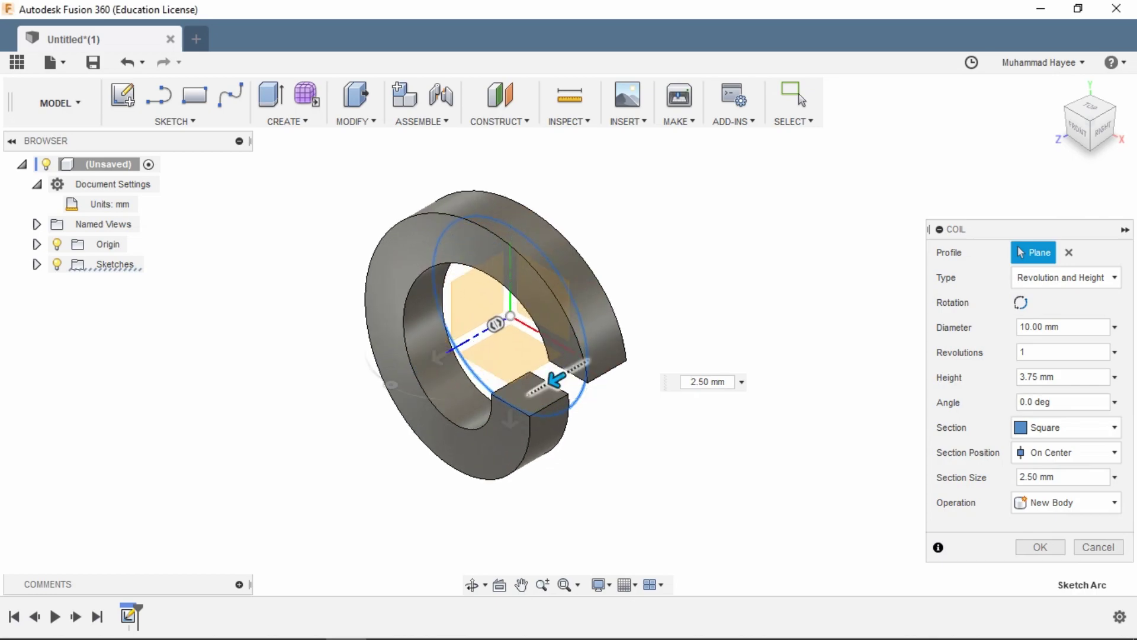
left_click_drag(546, 380, 569, 372)
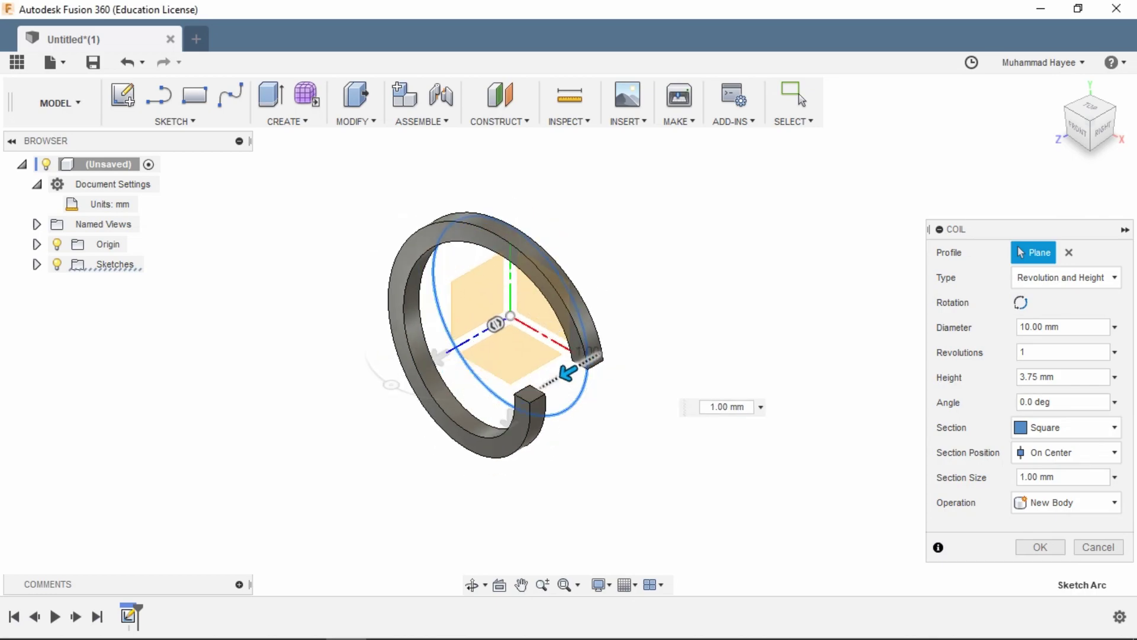
scroll(569, 374, "up", 3)
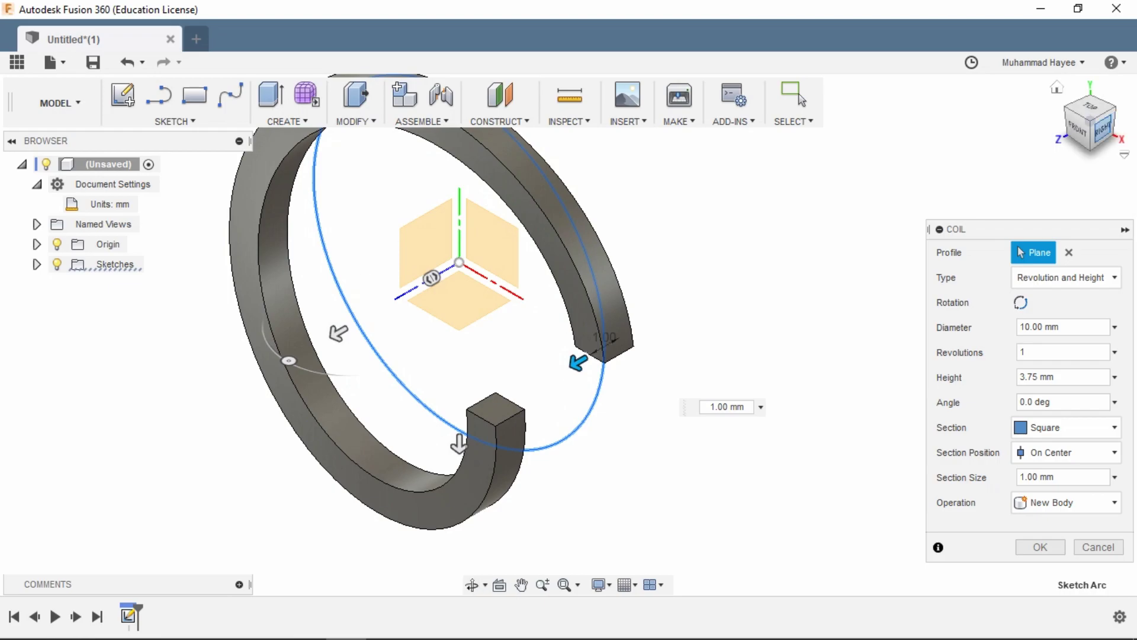
left_click(1102, 129)
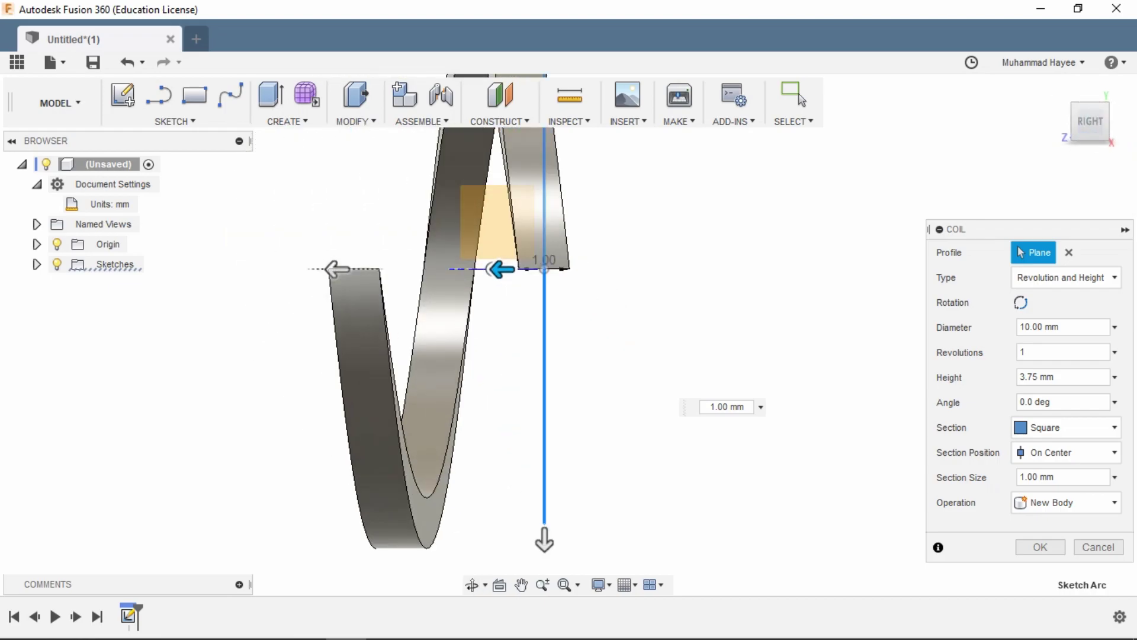
left_click_drag(496, 269, 519, 269)
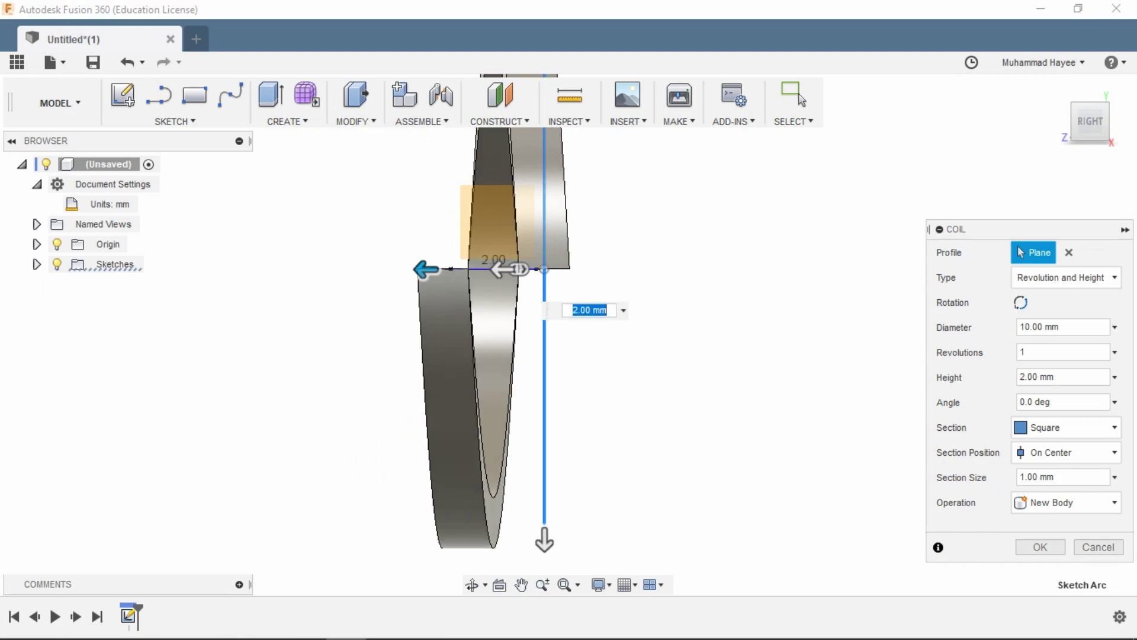
left_click(472, 584)
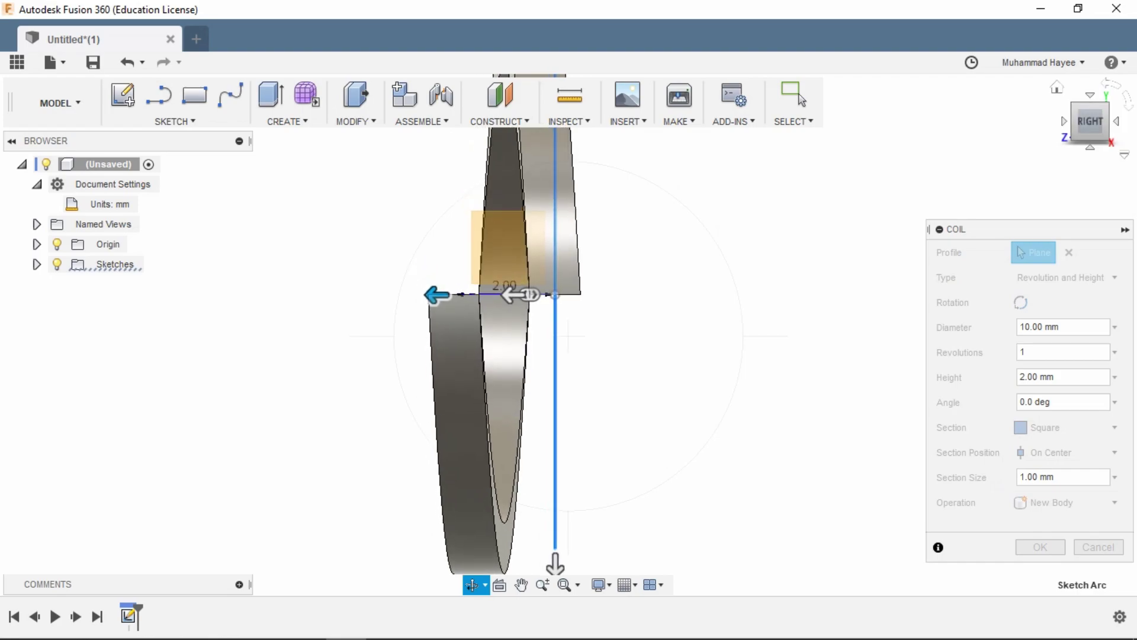
key("Escape")
scroll(394, 315, "up", 2)
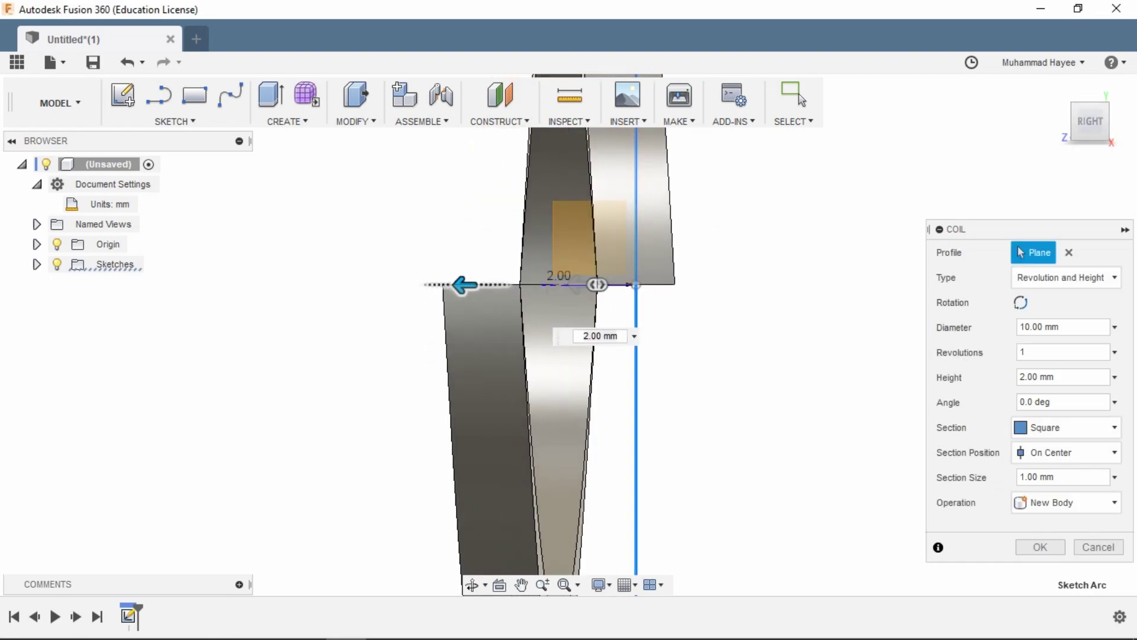
left_click_drag(464, 285, 440, 285)
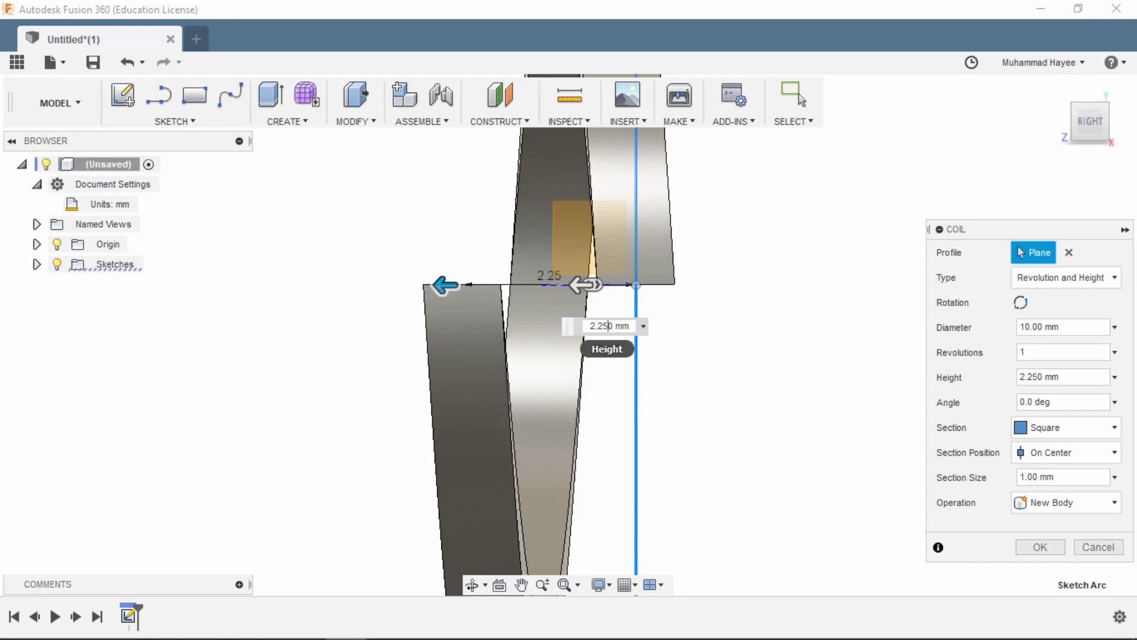
key("Return")
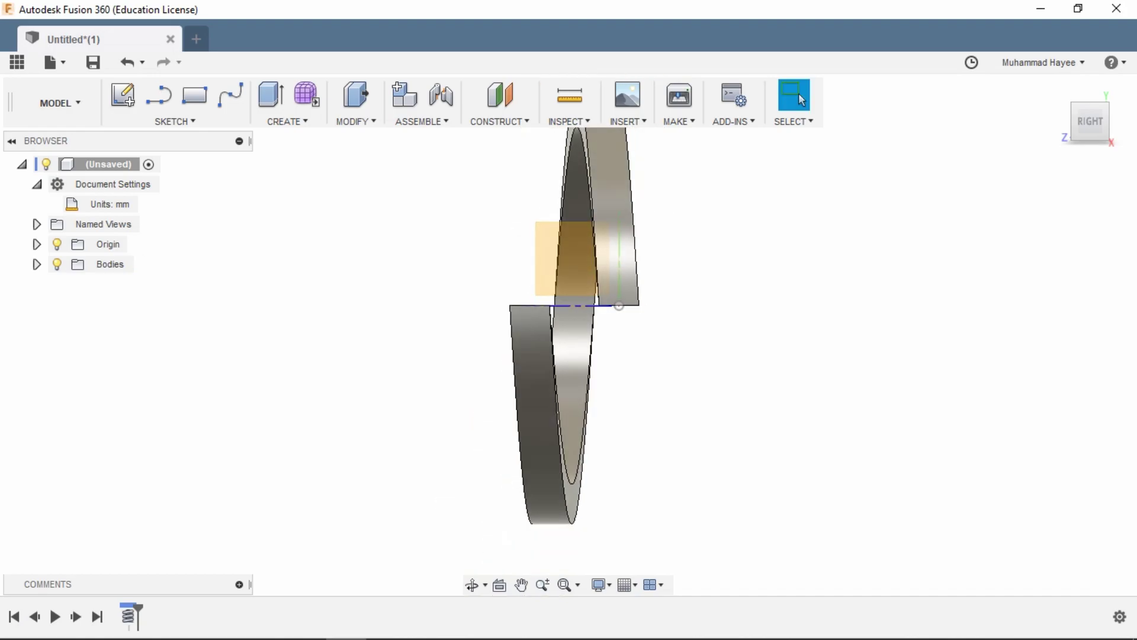
Step: Offset the ring's inner face 0.50 mm inward to thicken it
left_click(472, 584)
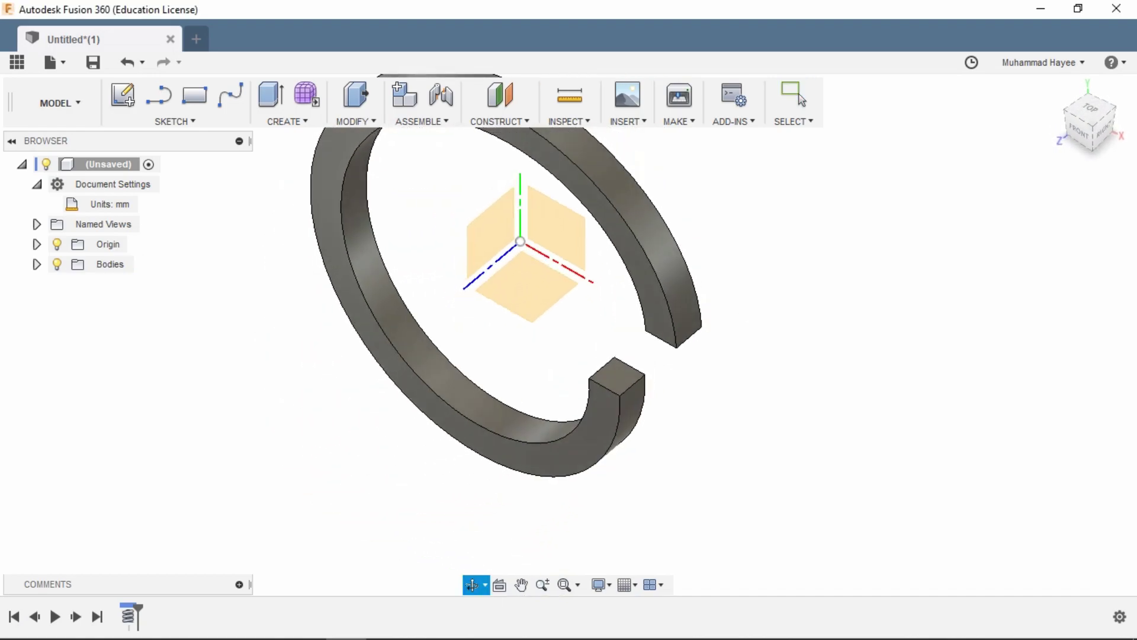
left_click(799, 97)
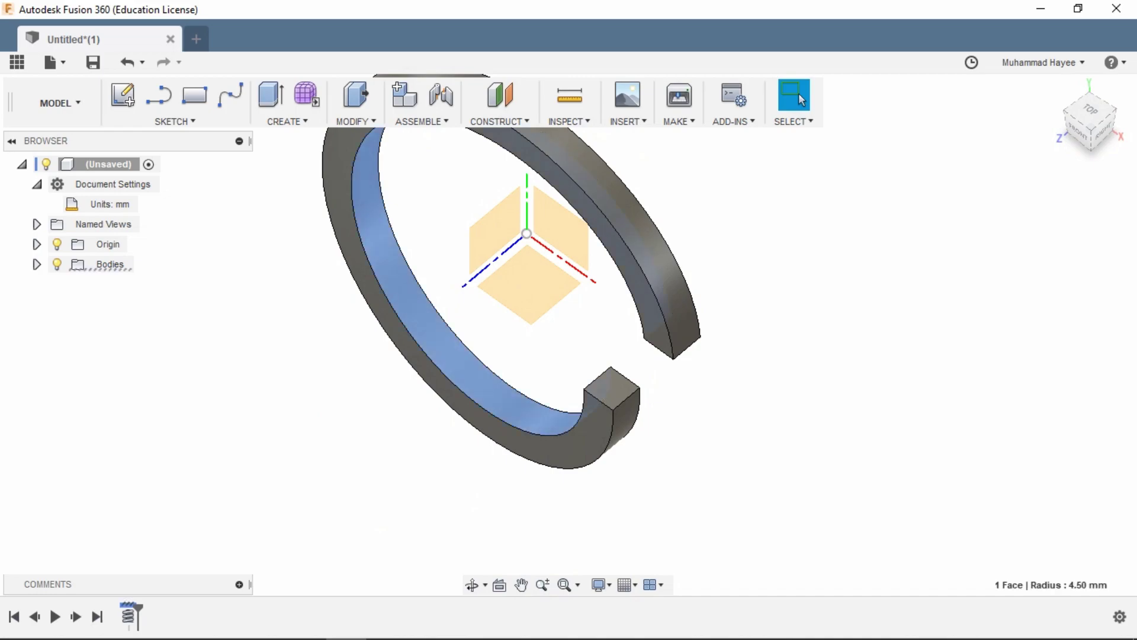
key("q")
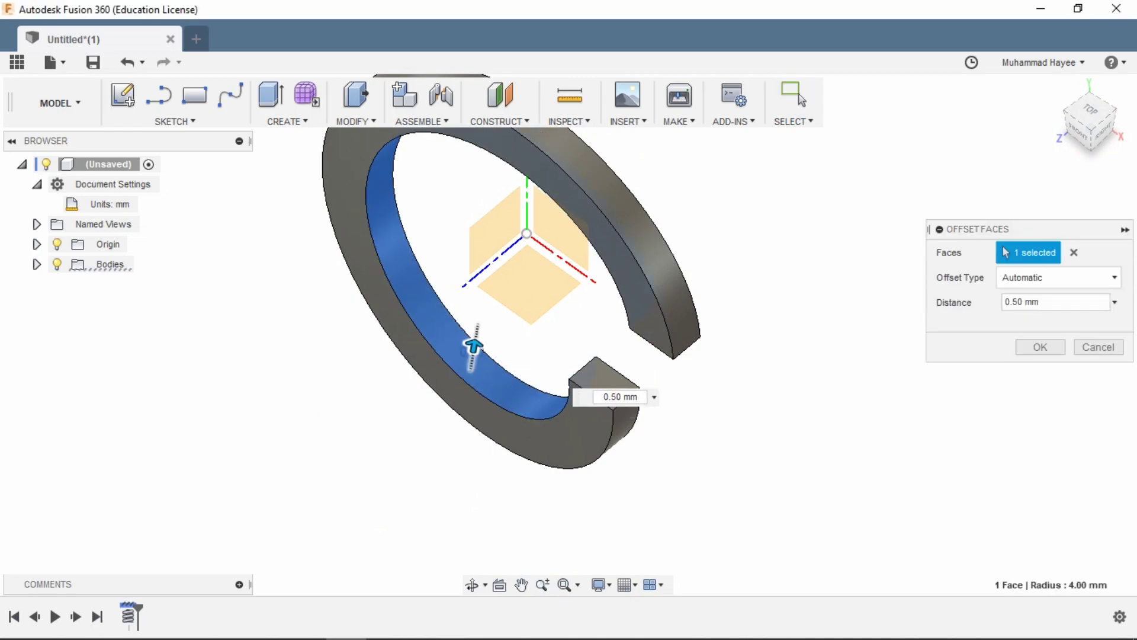
left_click_drag(474, 347, 474, 330)
key("Return")
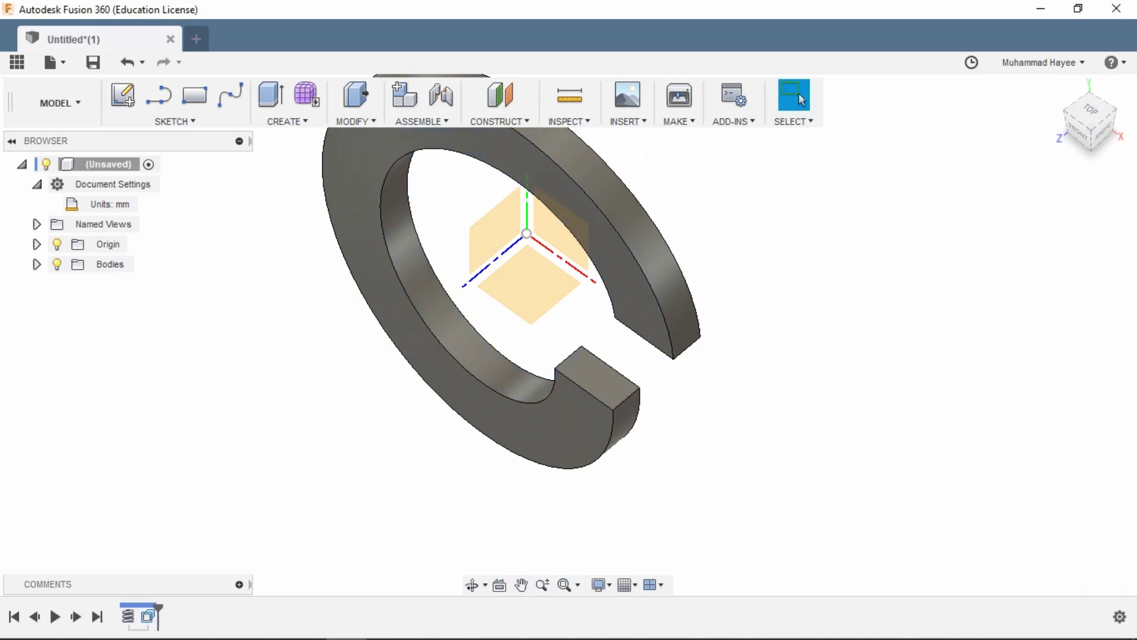
scroll(489, 345, "up", 3)
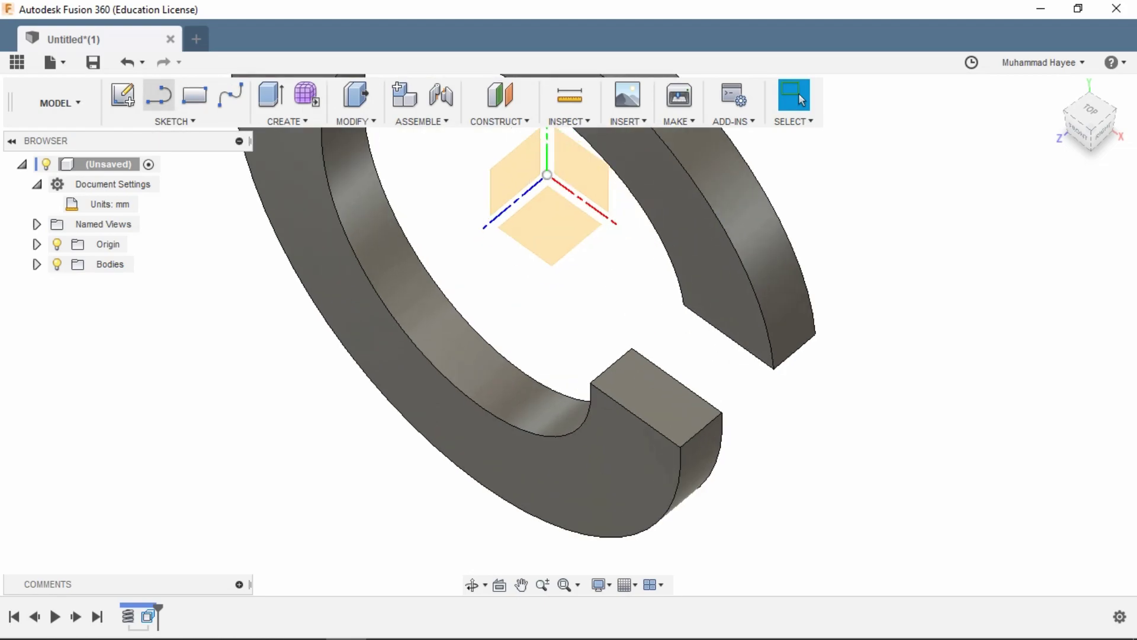
left_click(123, 95)
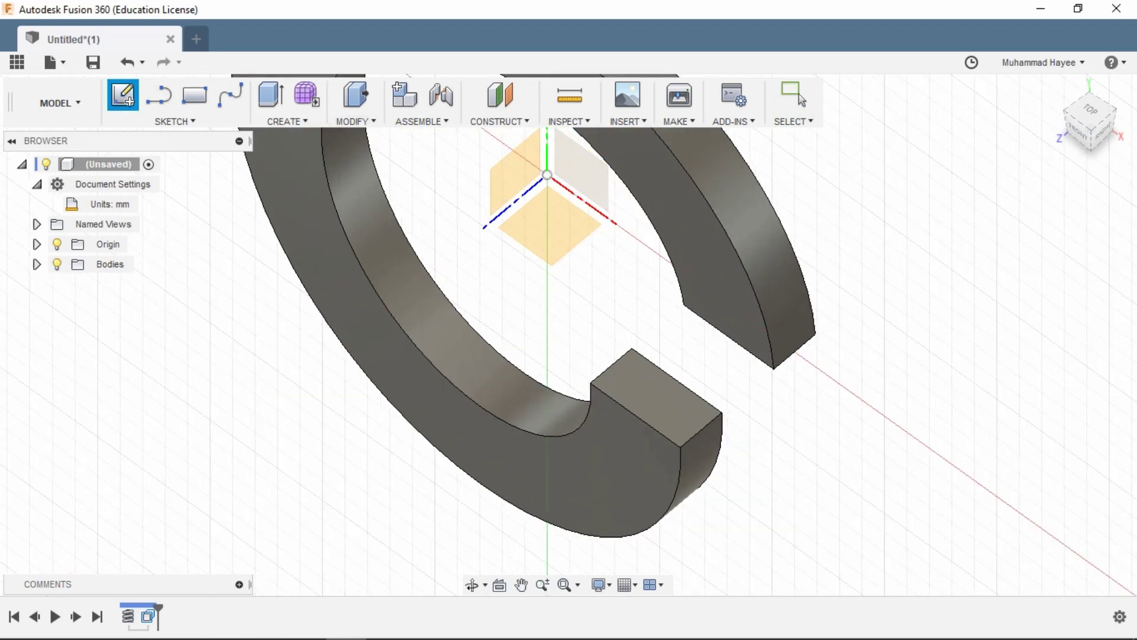
Step: Sketch an 8.2 mm circle at the origin on the front plane
left_click(580, 169)
key("c")
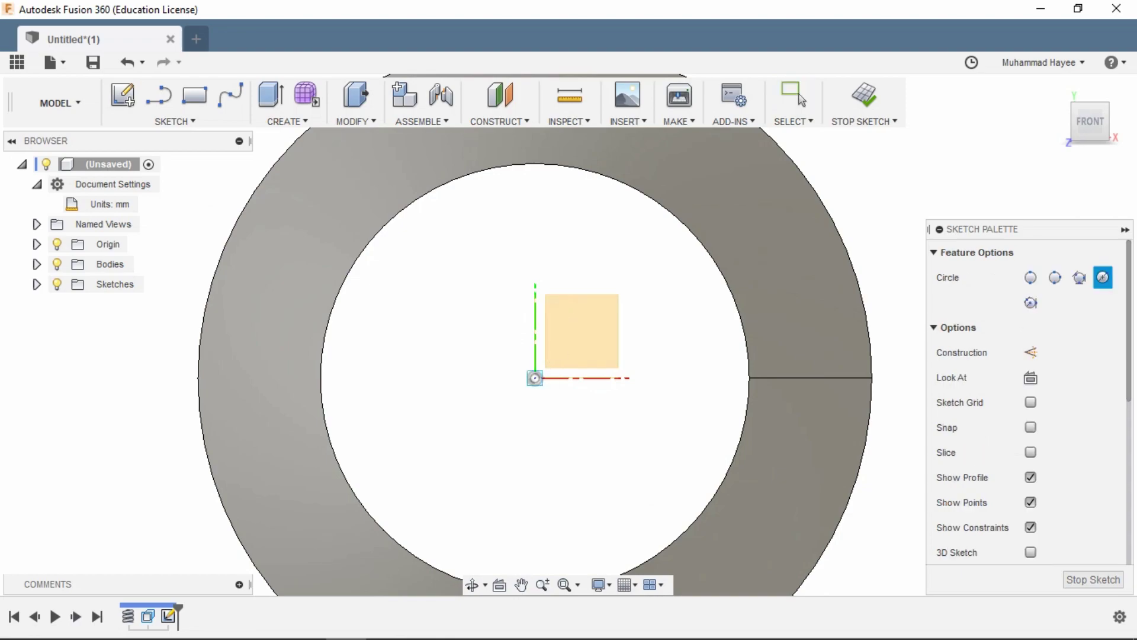
left_click(535, 378)
type("8.2")
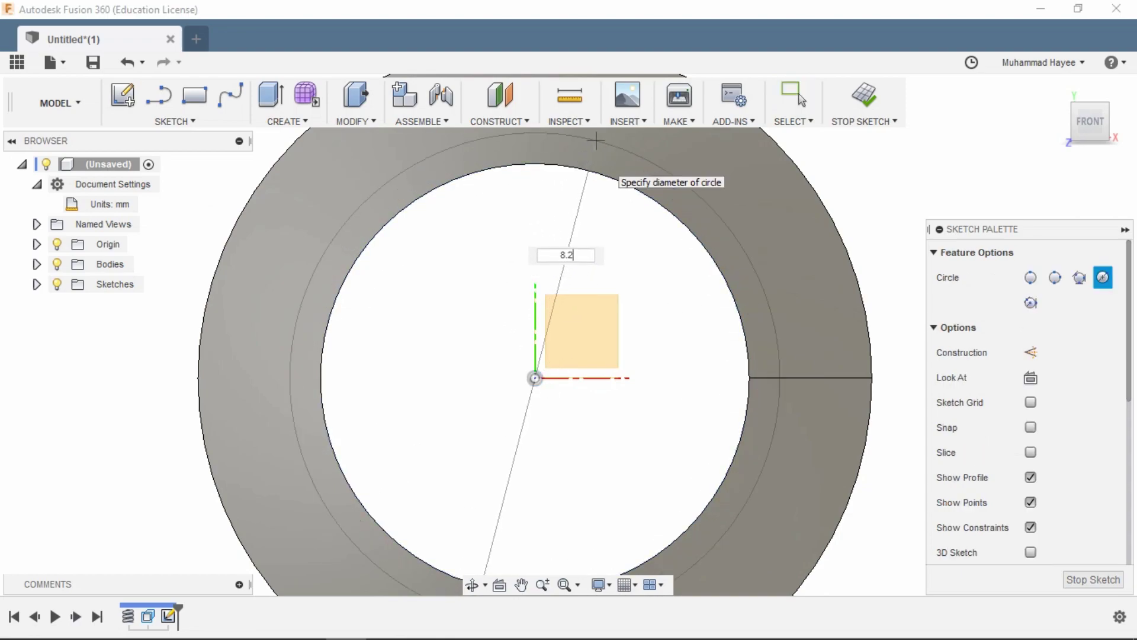
key("Tab")
key("Return")
key("Escape")
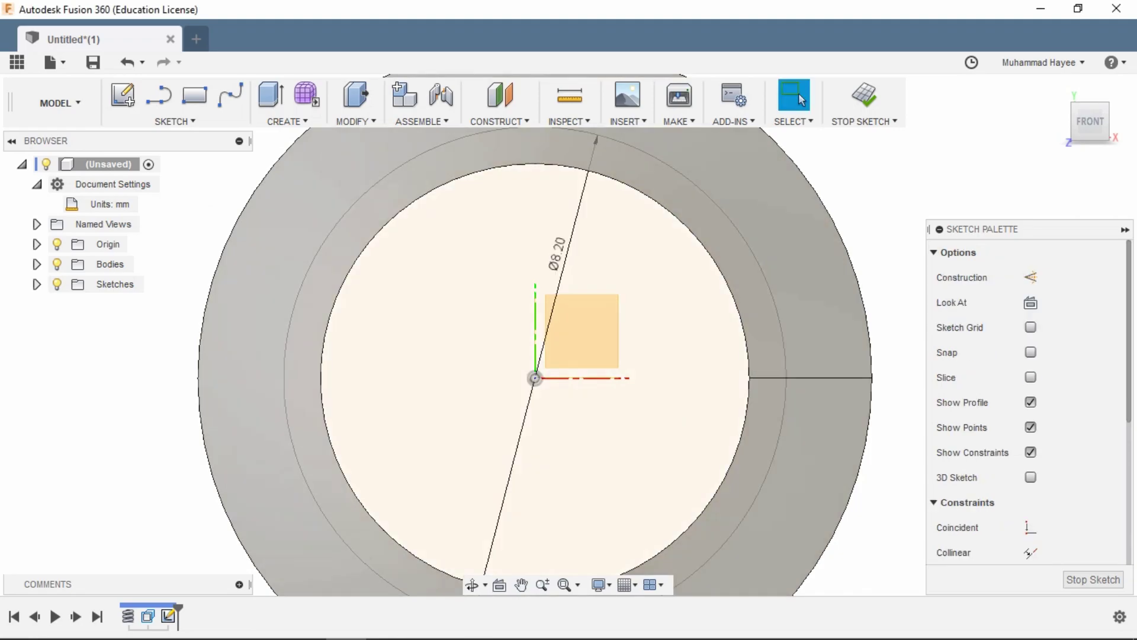
scroll(665, 335, "down", 3)
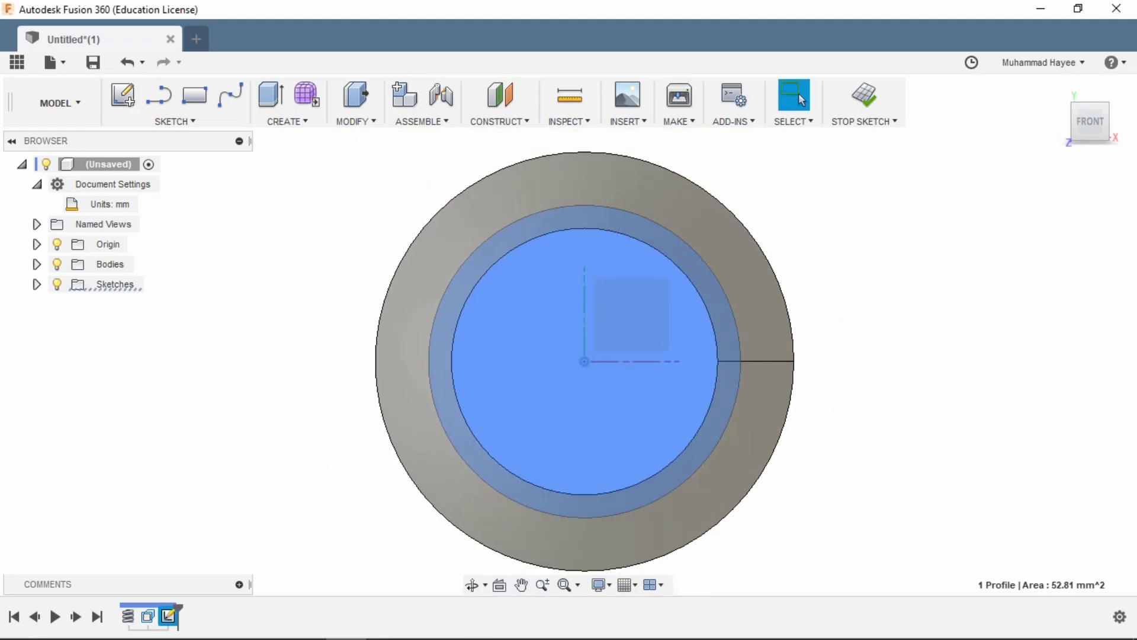
Step: Extrude the circle as a symmetric 6 mm cut to split the ring
key("e")
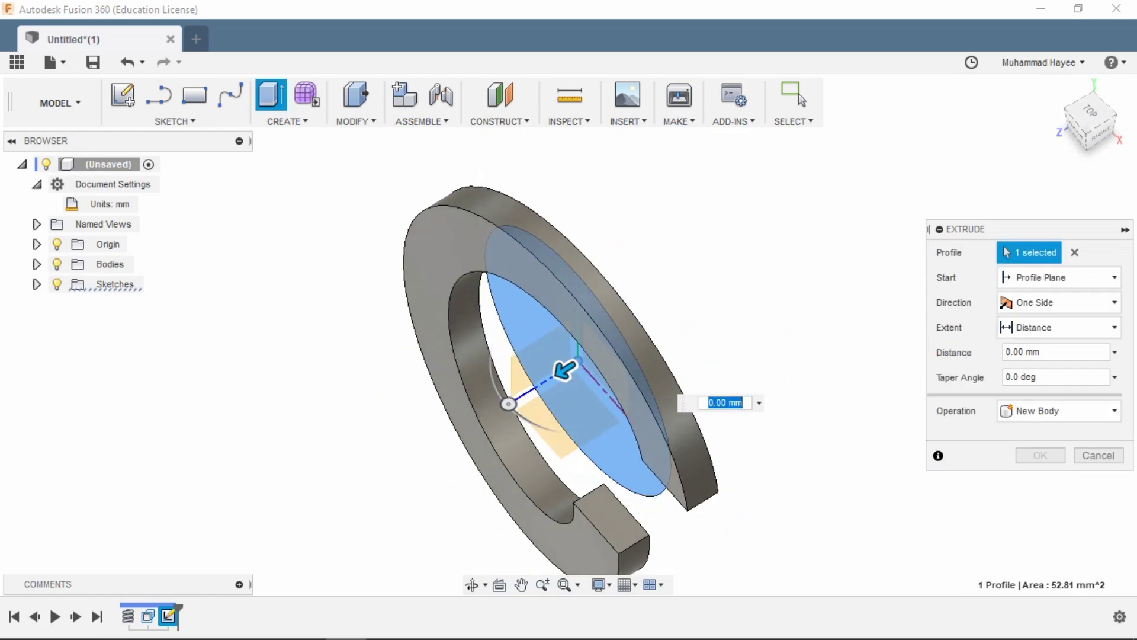
left_click_drag(564, 370, 382, 483)
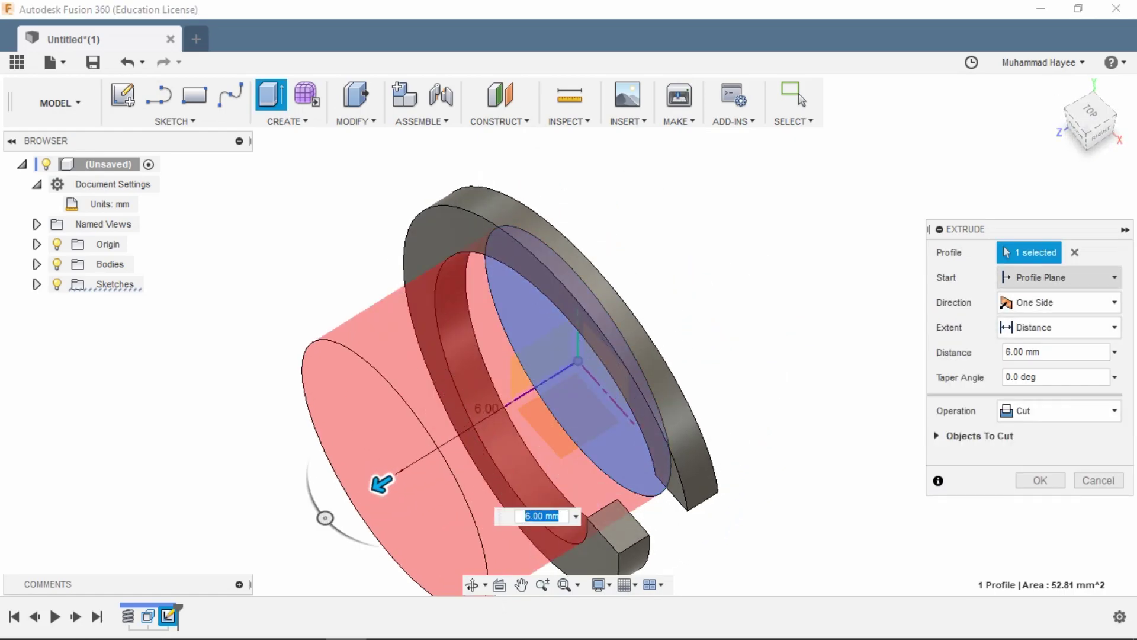
left_click(1057, 302)
left_click(1039, 366)
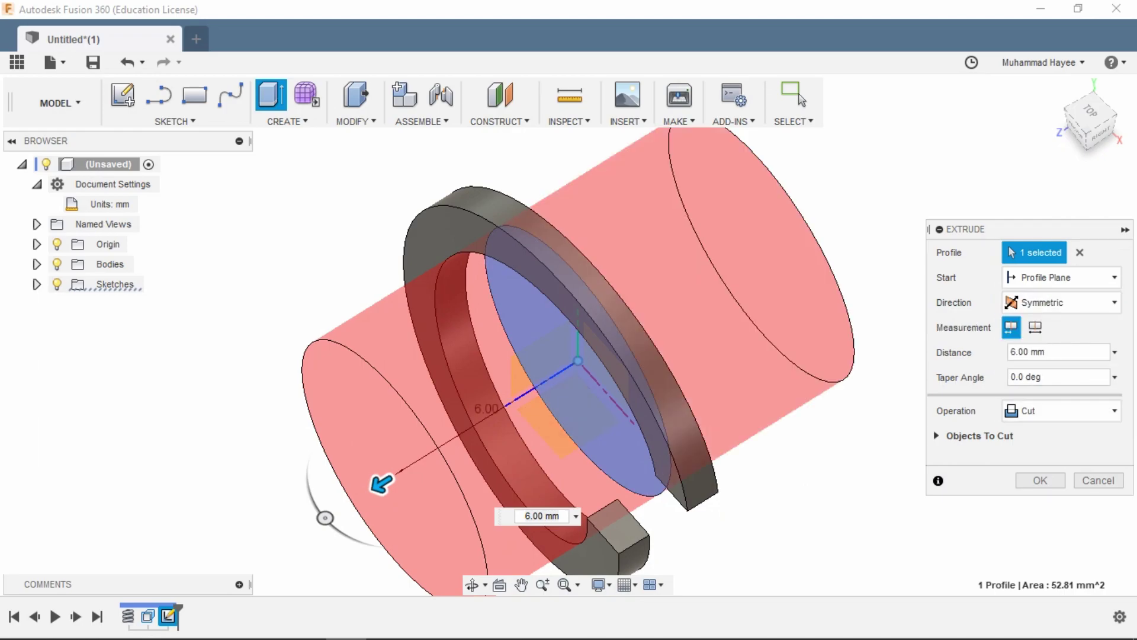
key("Return")
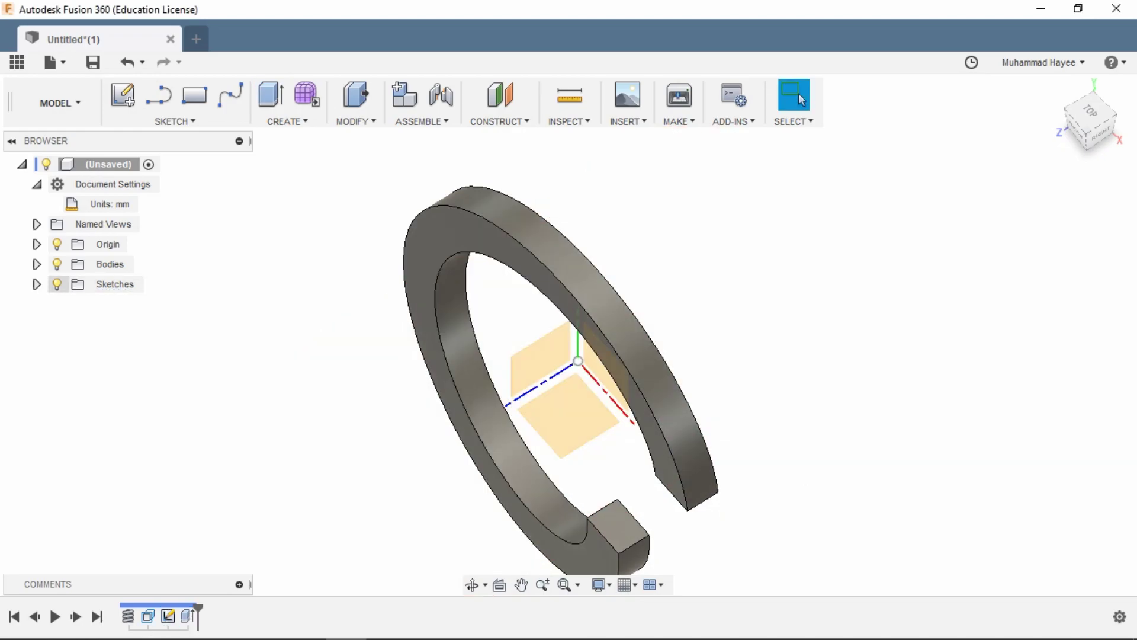
Step: Rotate Body1 90° about a new pivot placed on the ring's face
left_click(36, 264)
right_click(110, 285)
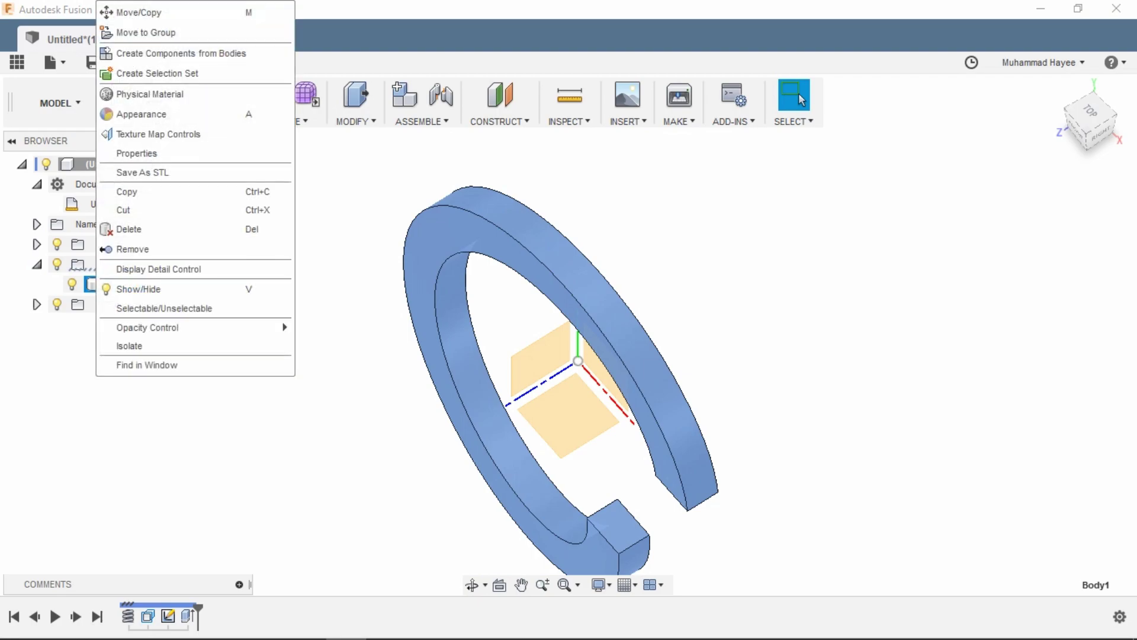
left_click(139, 13)
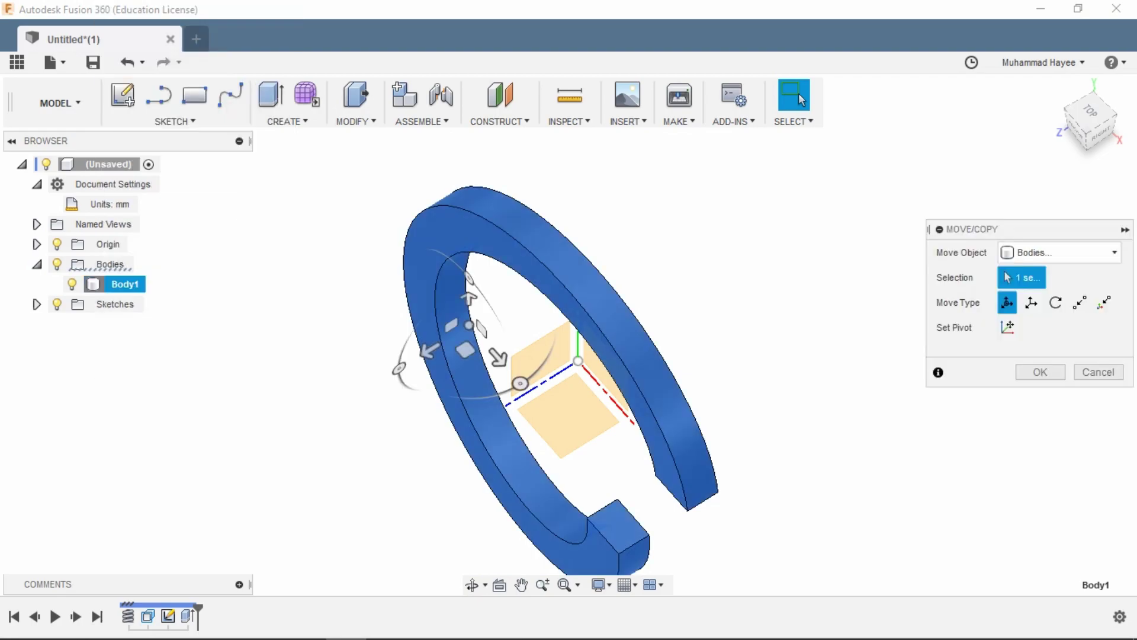
left_click(1007, 327)
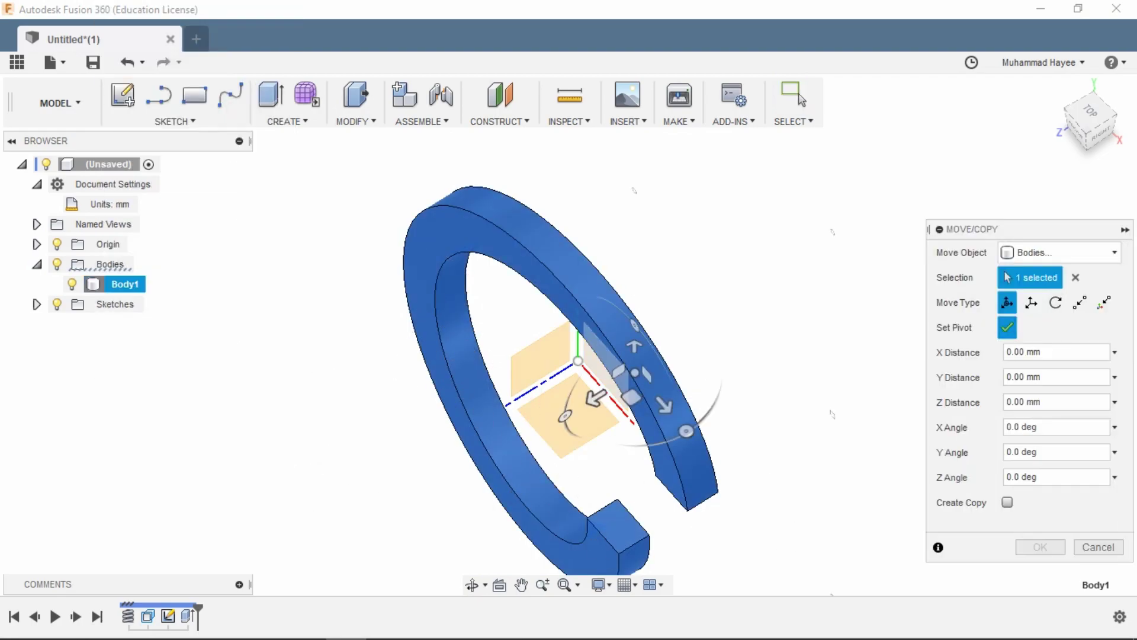
left_click(578, 361)
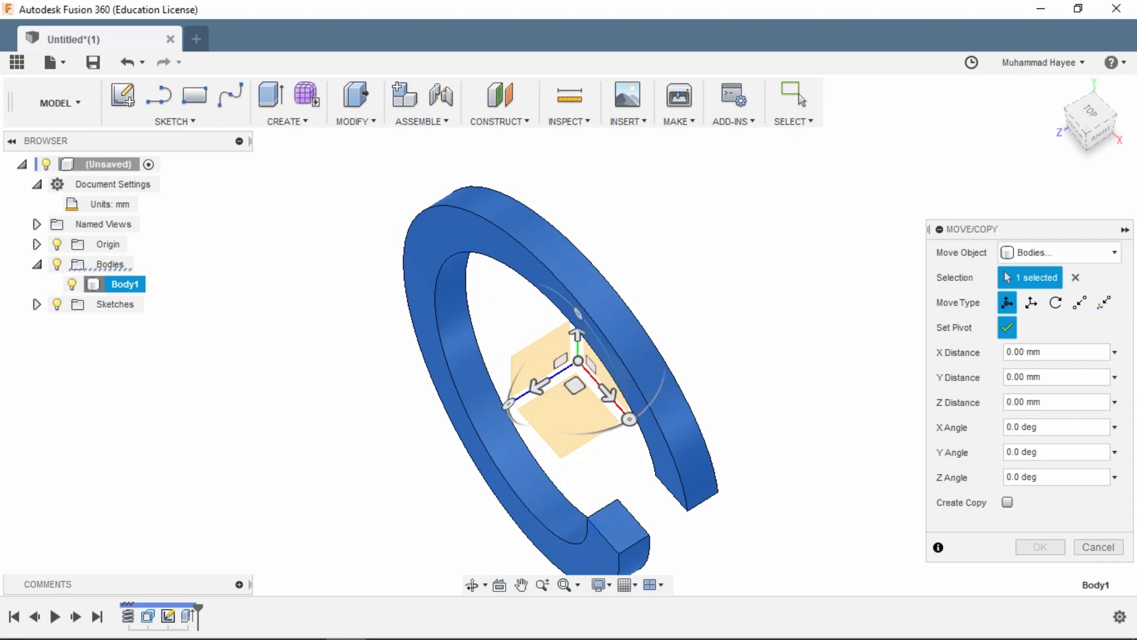
left_click(1007, 326)
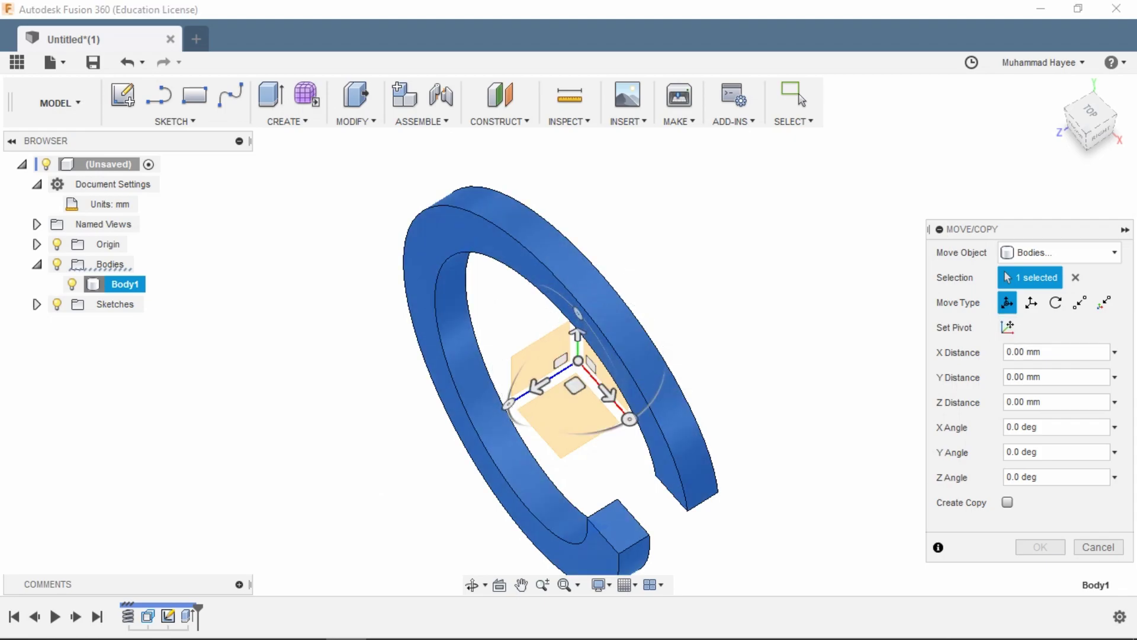
left_click_drag(578, 313, 525, 302)
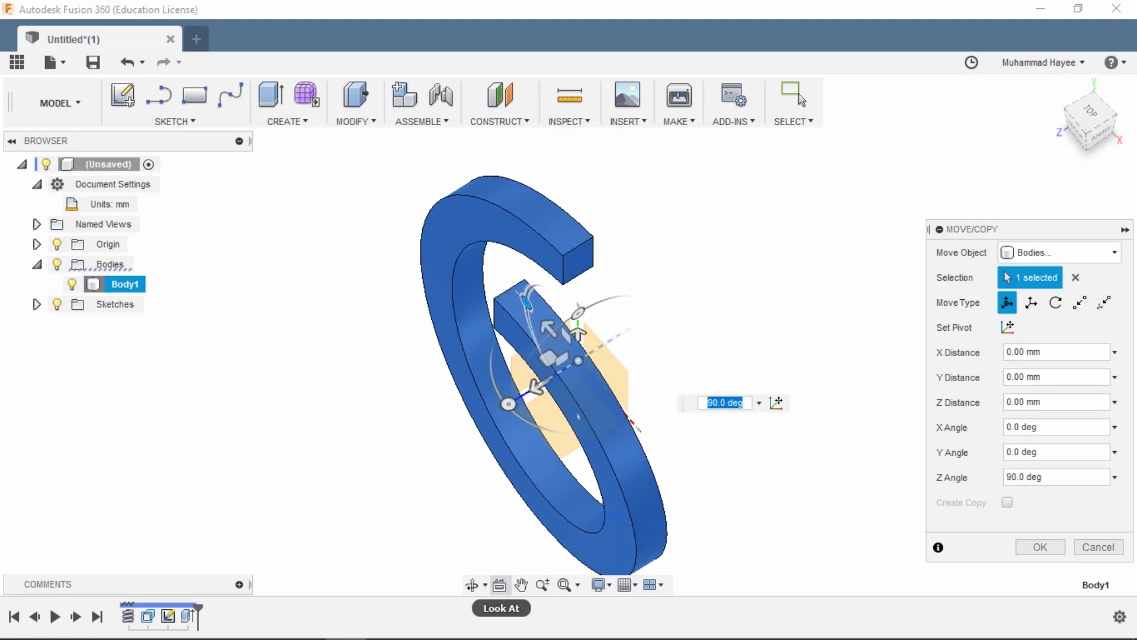
left_click(472, 585)
left_click(1074, 132)
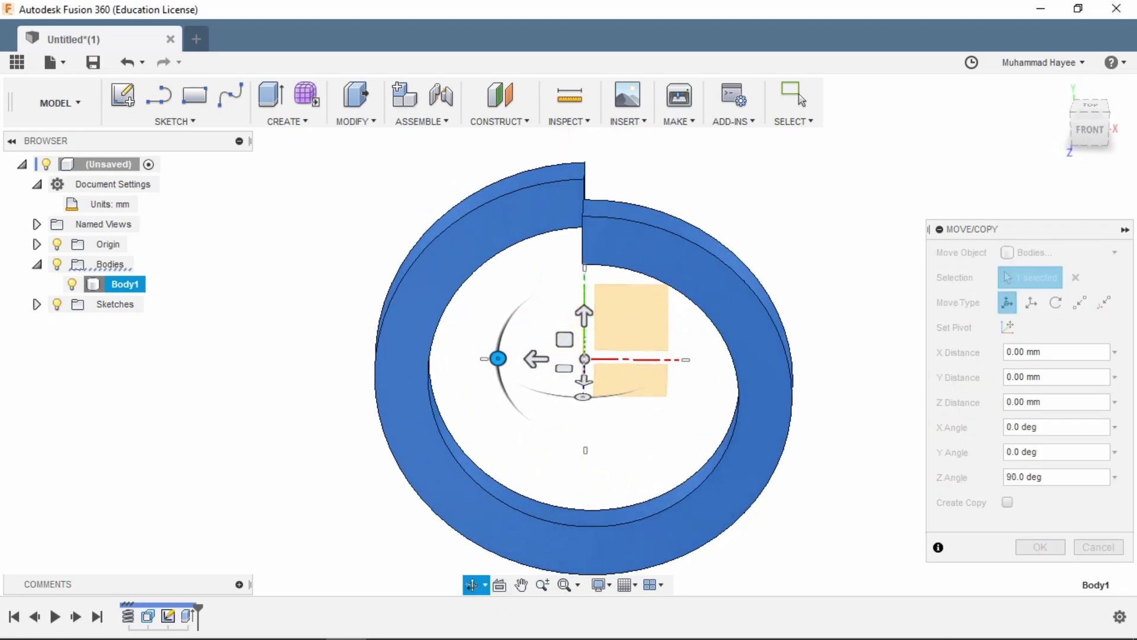
key("Return")
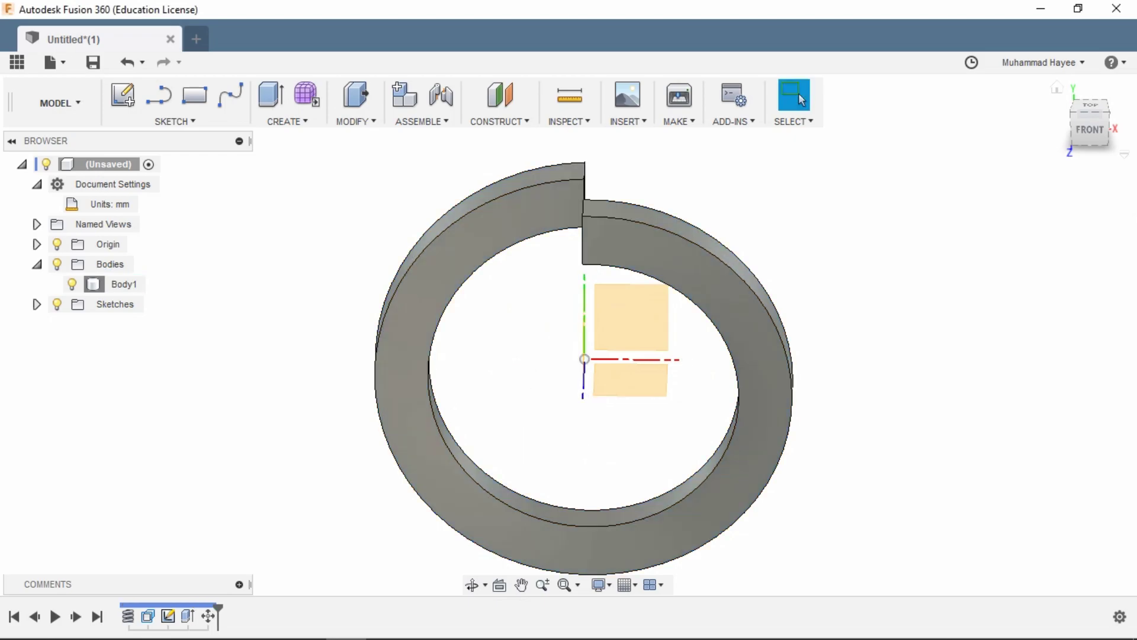
Step: Start a new sketch on an origin plane from a tilted view
left_click(472, 584)
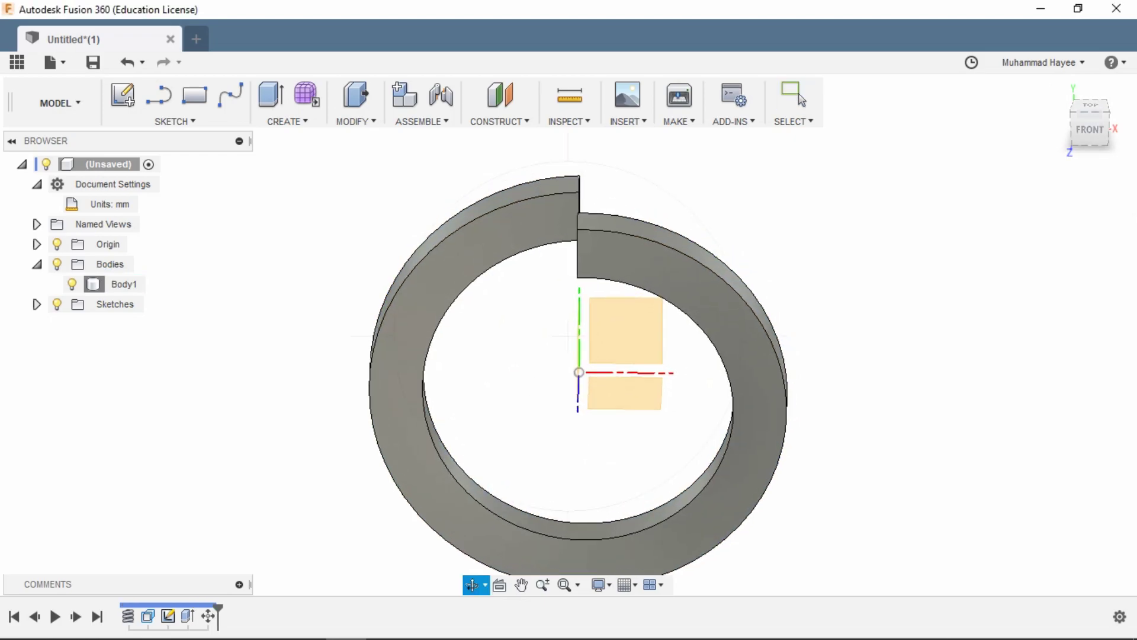
left_click_drag(592, 296, 569, 367)
left_click(797, 96)
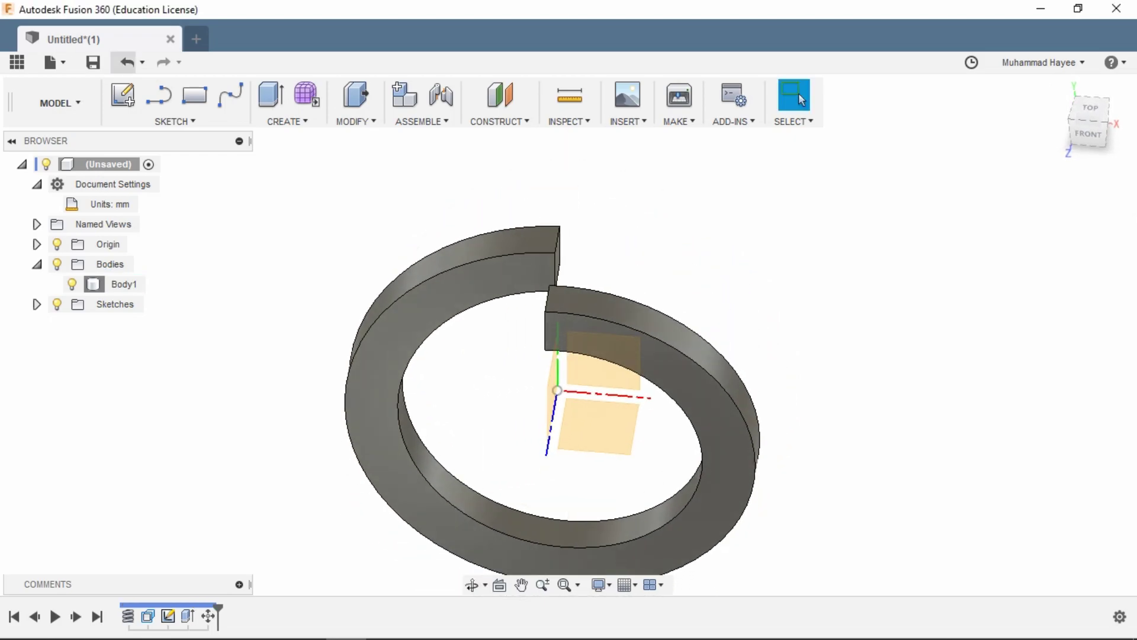
left_click(122, 95)
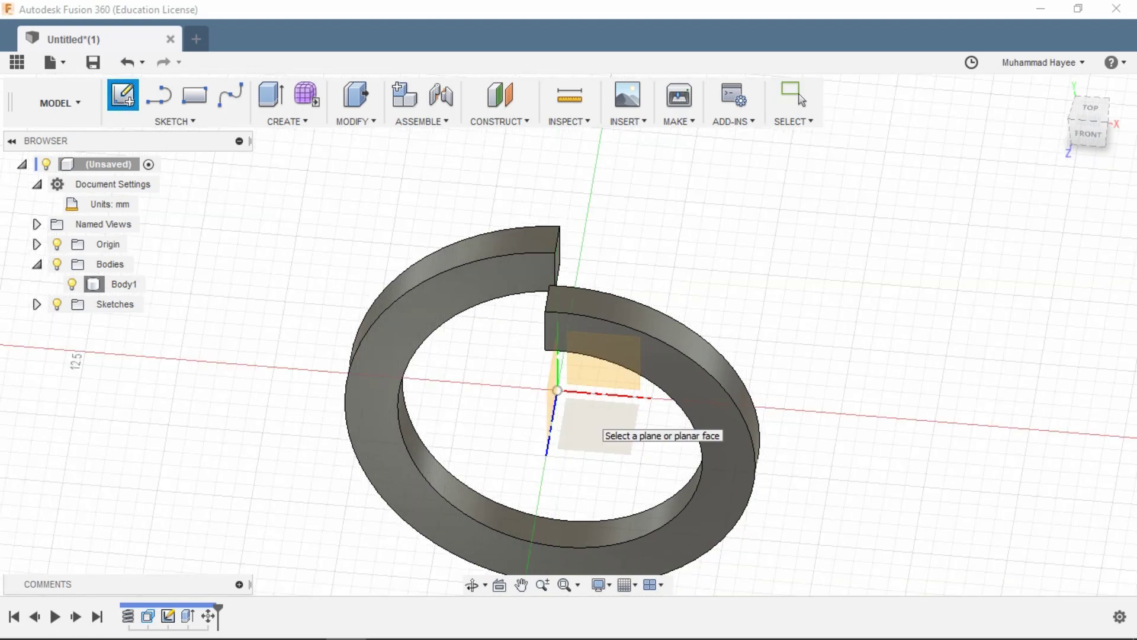
left_click(595, 425)
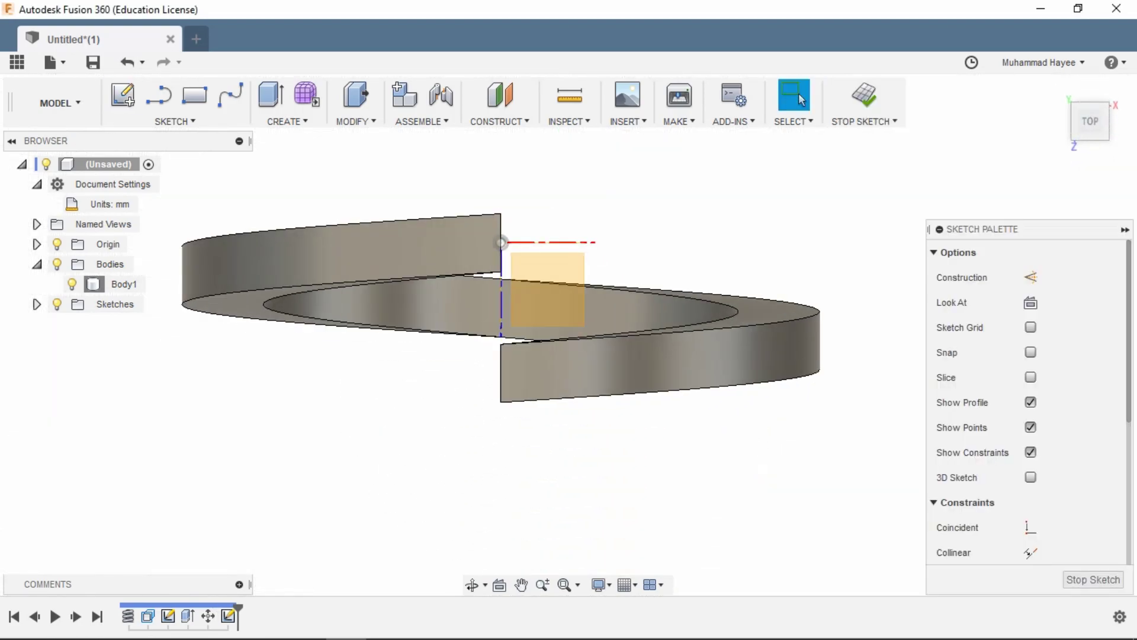
Step: Draw a vertical guide line across the ring and a 1 mm horizontal line
key("l")
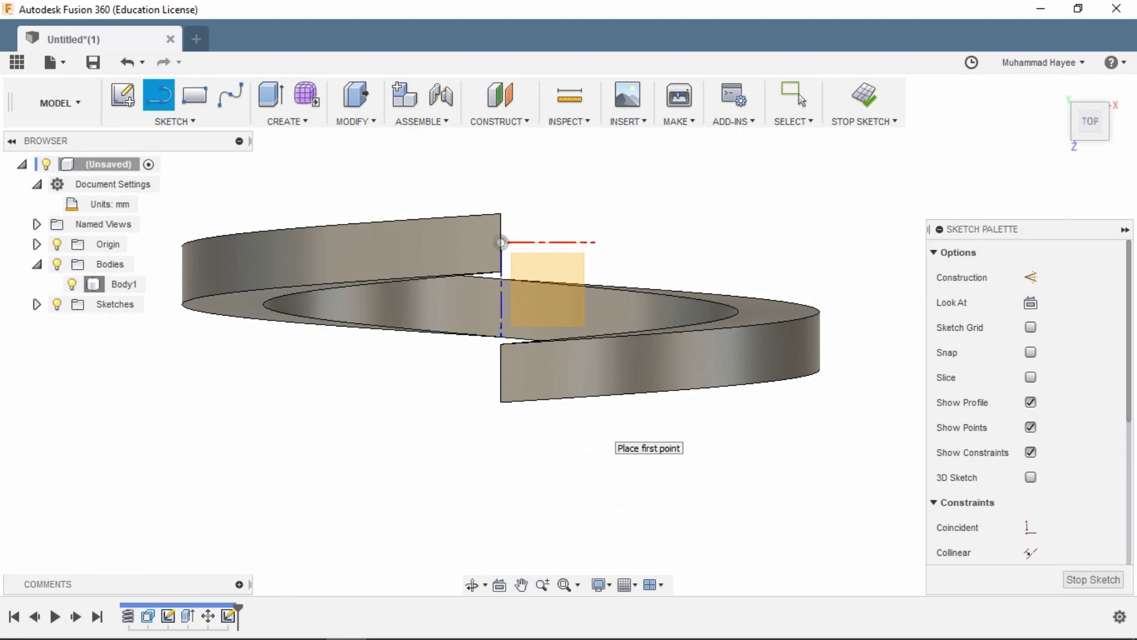
left_click(501, 214)
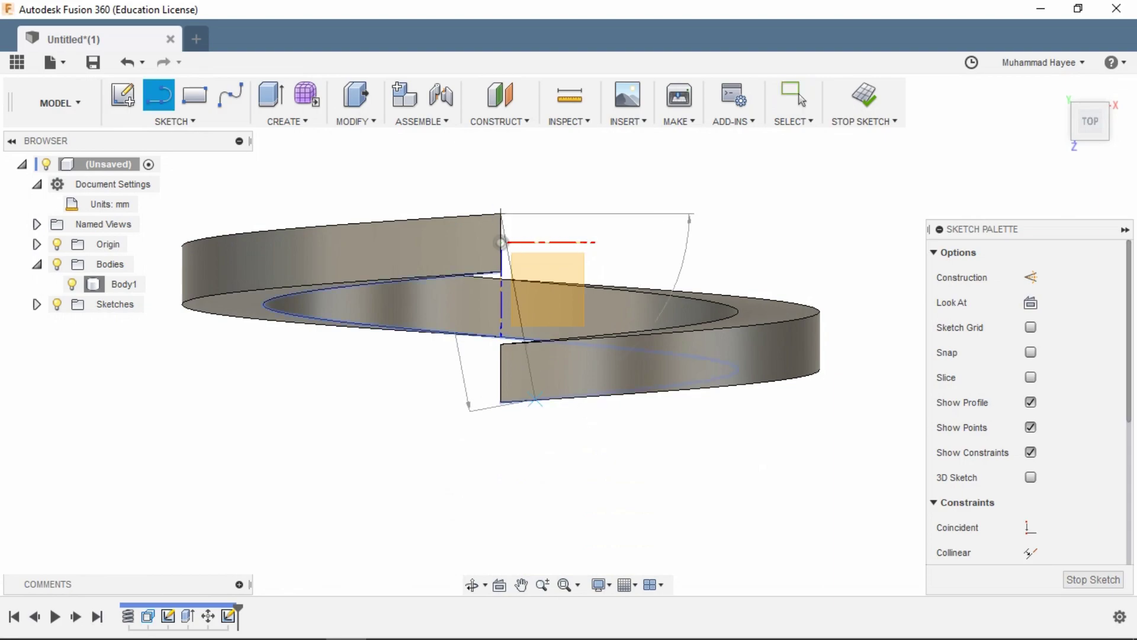
scroll(501, 403, "up", 2)
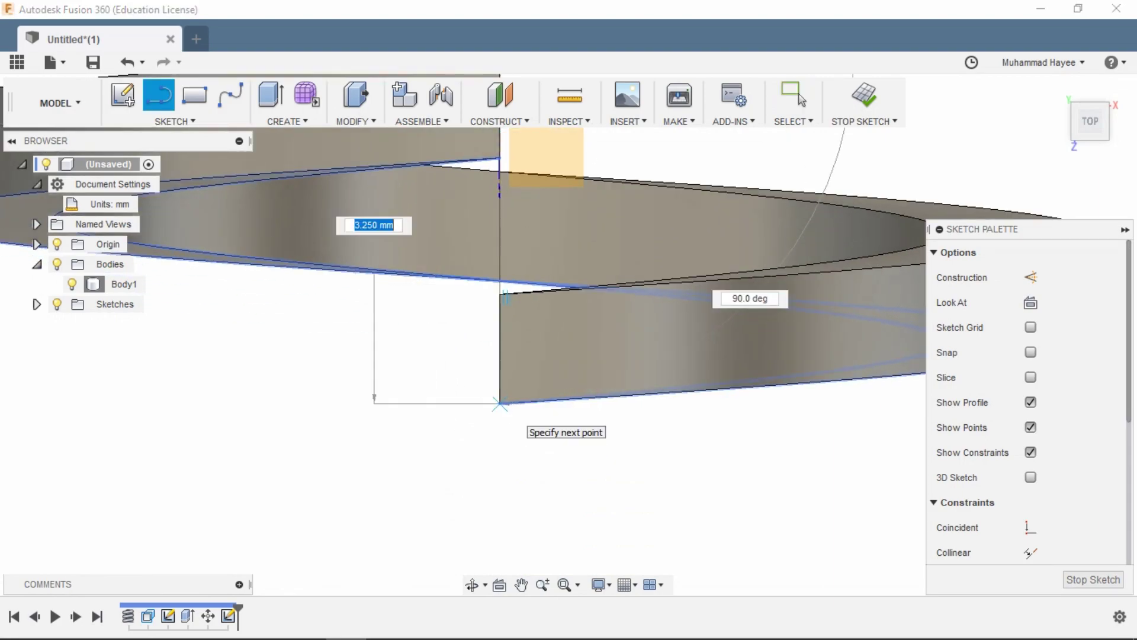
left_click(501, 402)
scroll(501, 403, "down", 2)
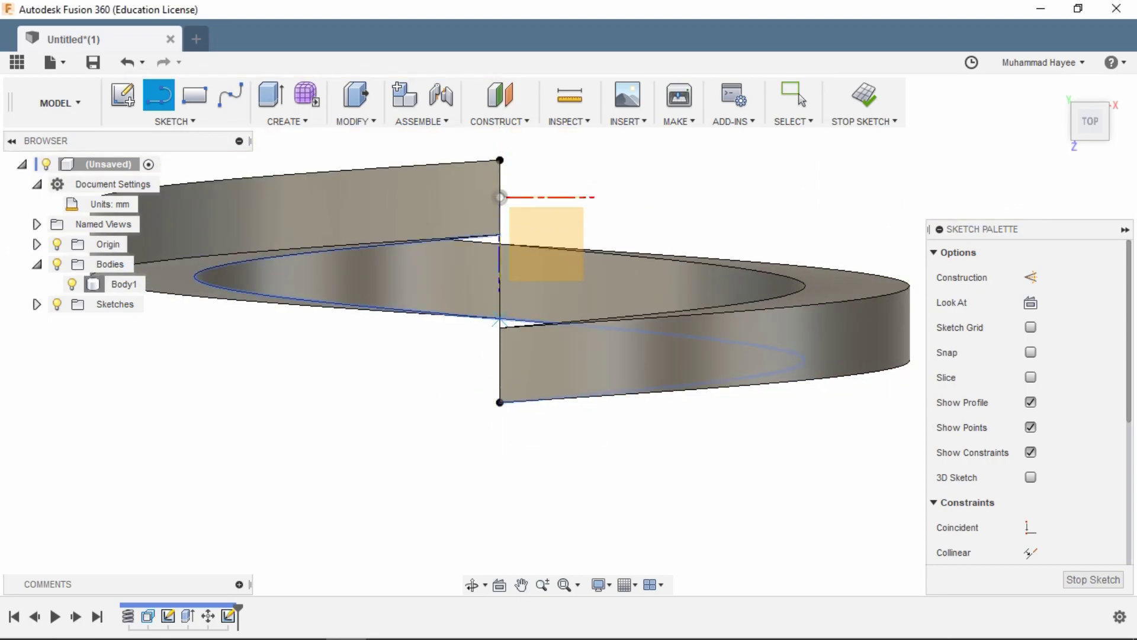
scroll(499, 313, "up", 2)
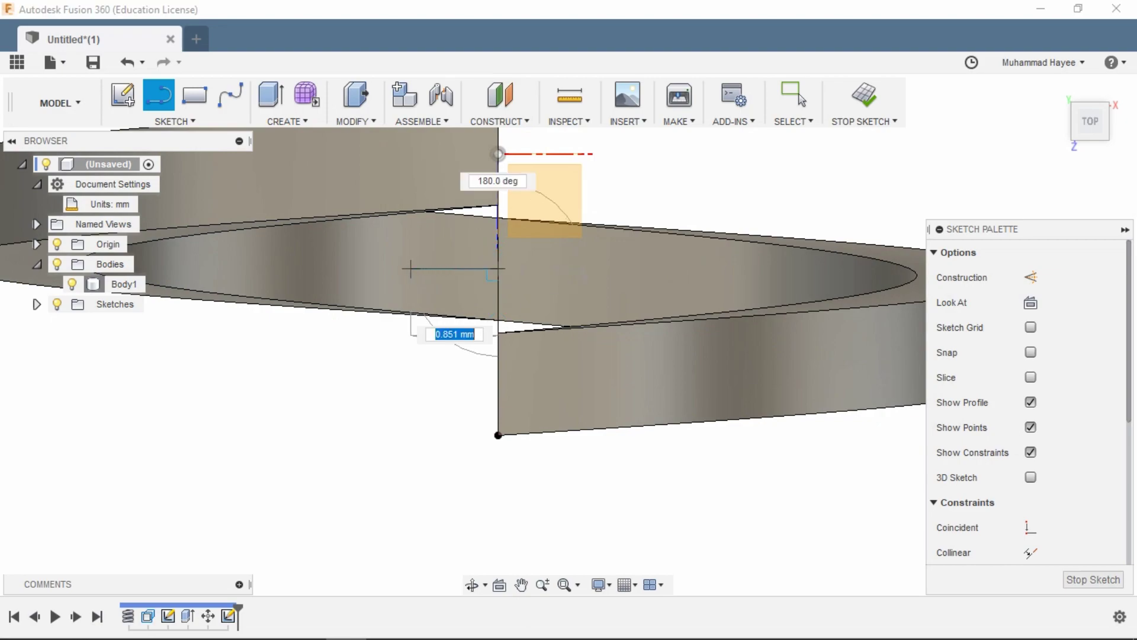
type("1")
key("Tab")
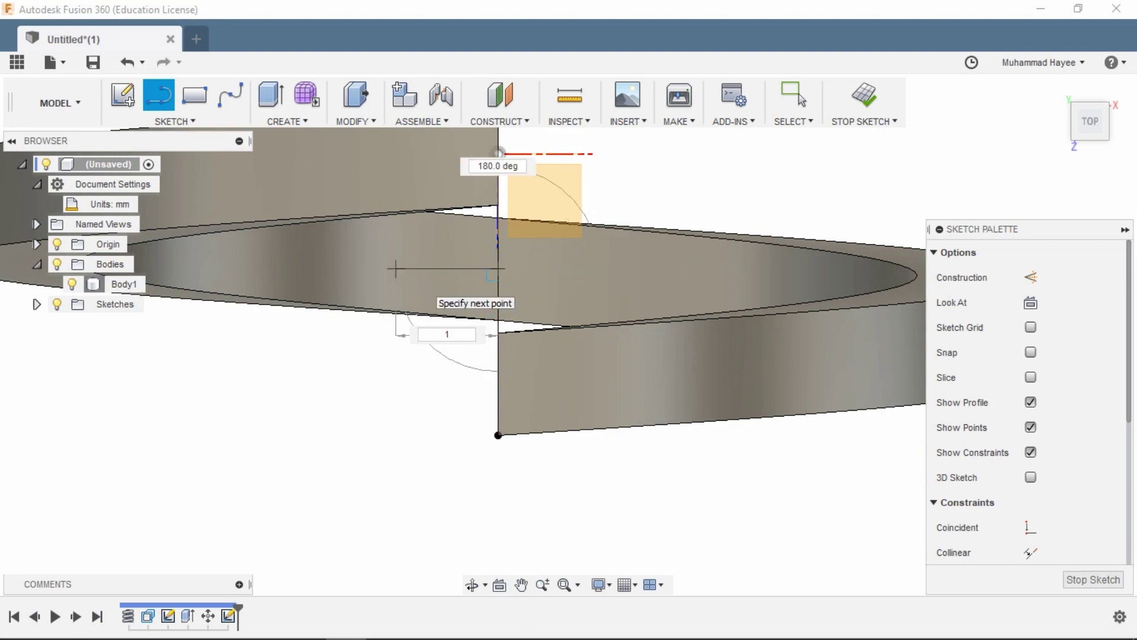
key("Return")
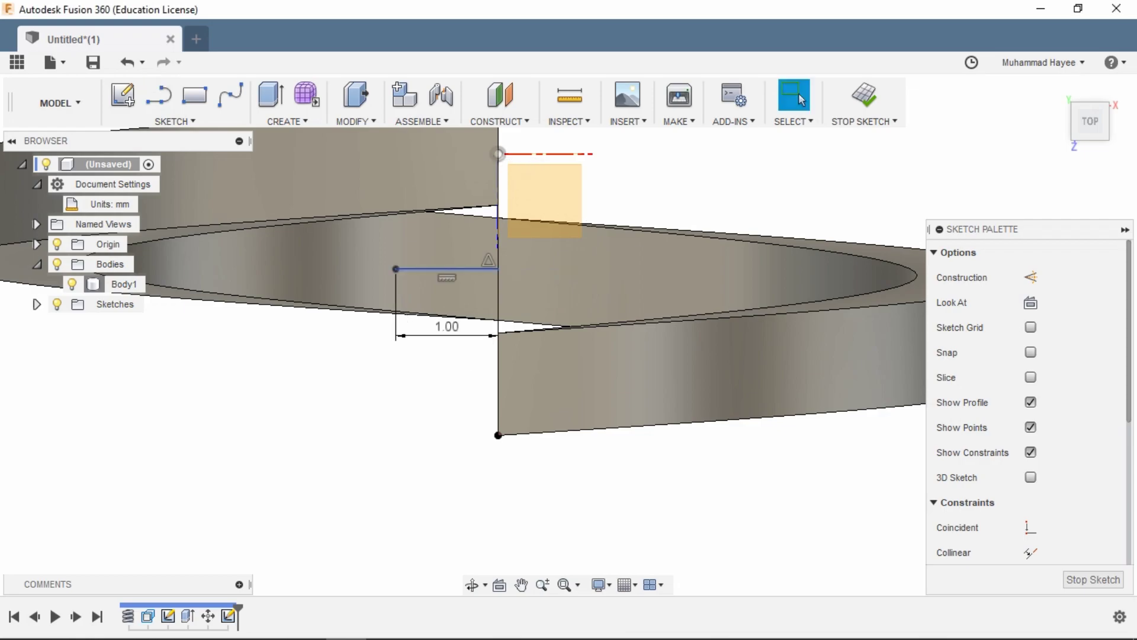
scroll(522, 308, "down", 2)
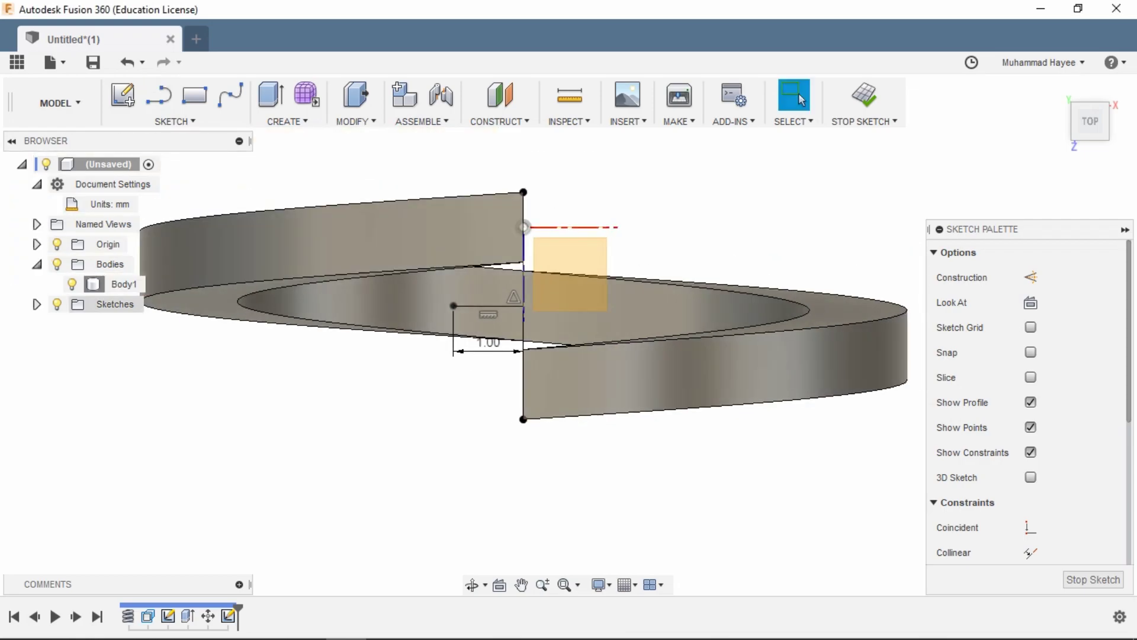
Step: With Body1 hidden, delete the vertical guide line and fix the remaining lines, then show Body1
left_click(89, 284)
key("Escape")
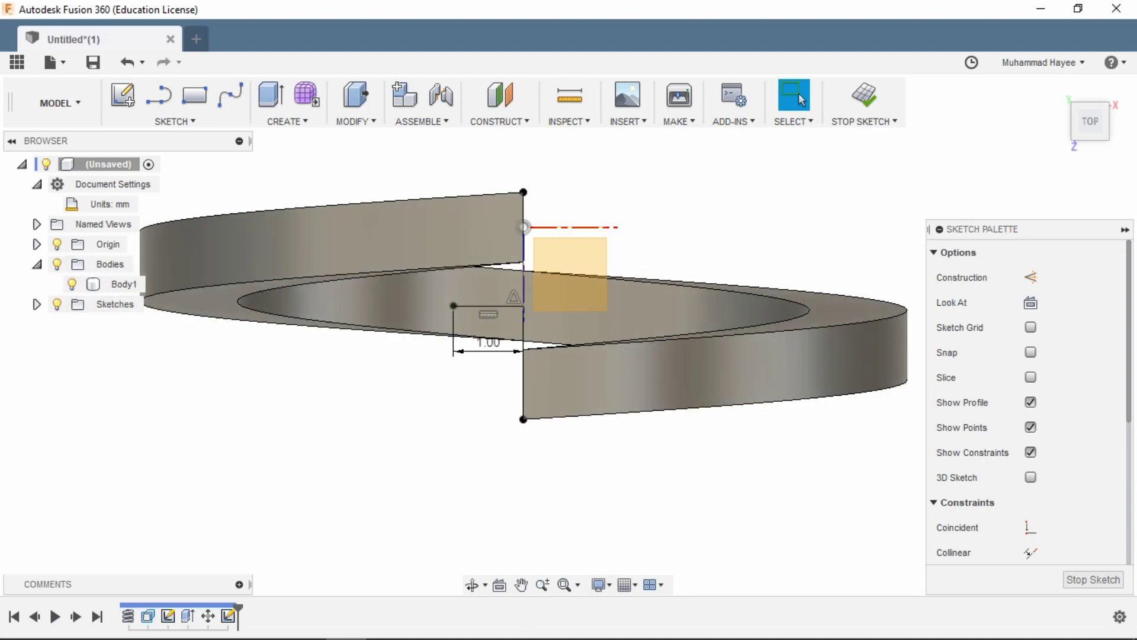
left_click(72, 285)
right_click(524, 404)
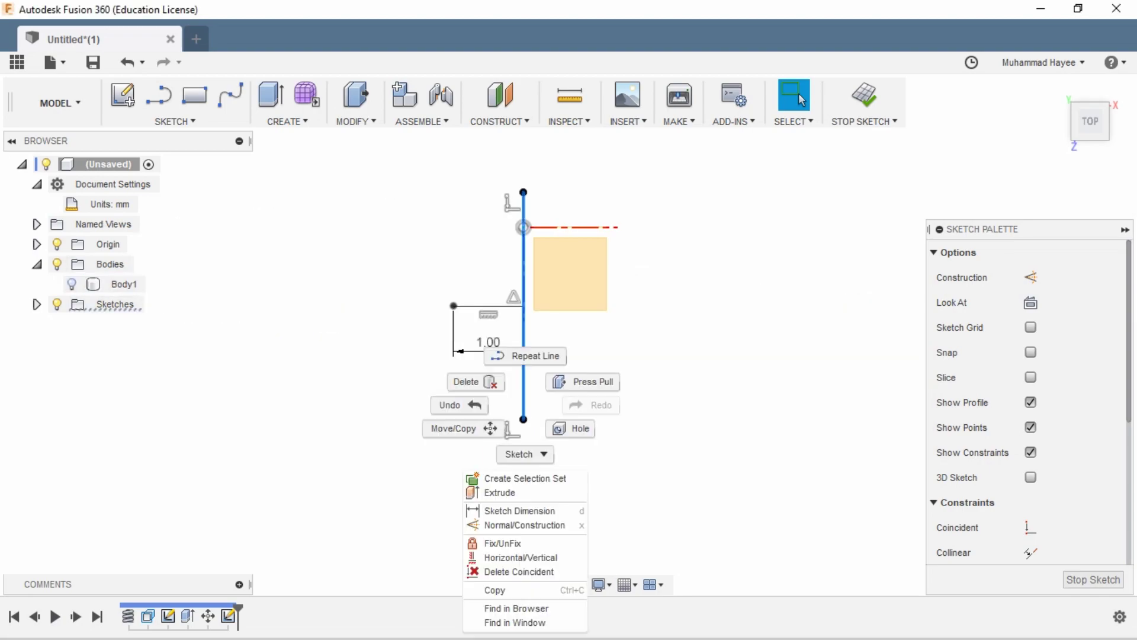
left_click(466, 382)
scroll(539, 232, "up", 3)
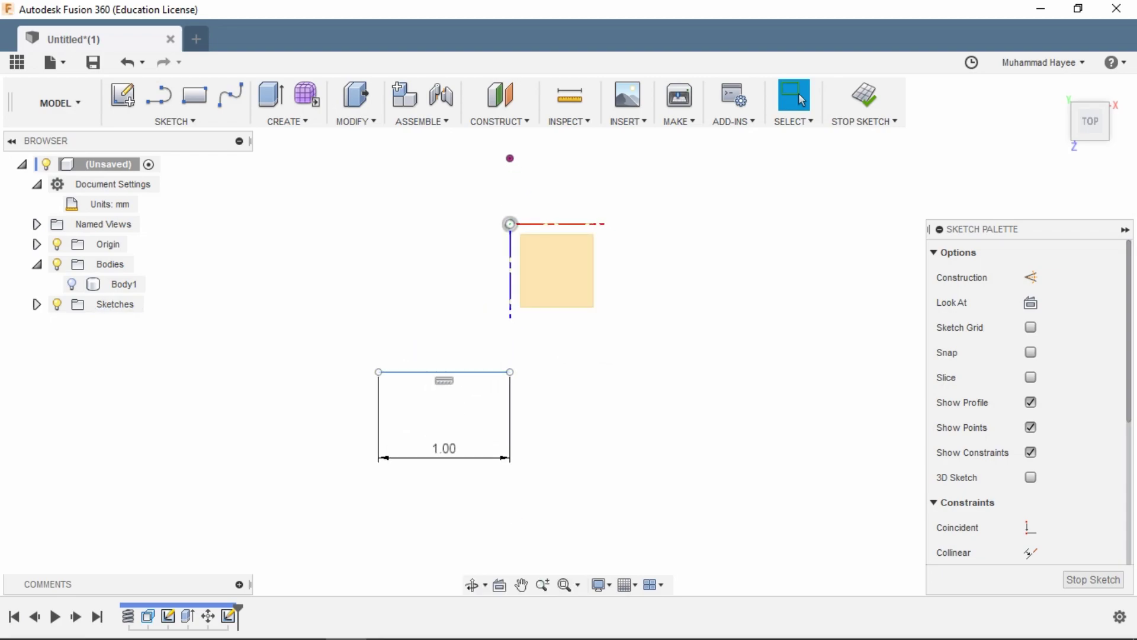
left_click_drag(311, 313, 656, 469)
right_click(497, 420)
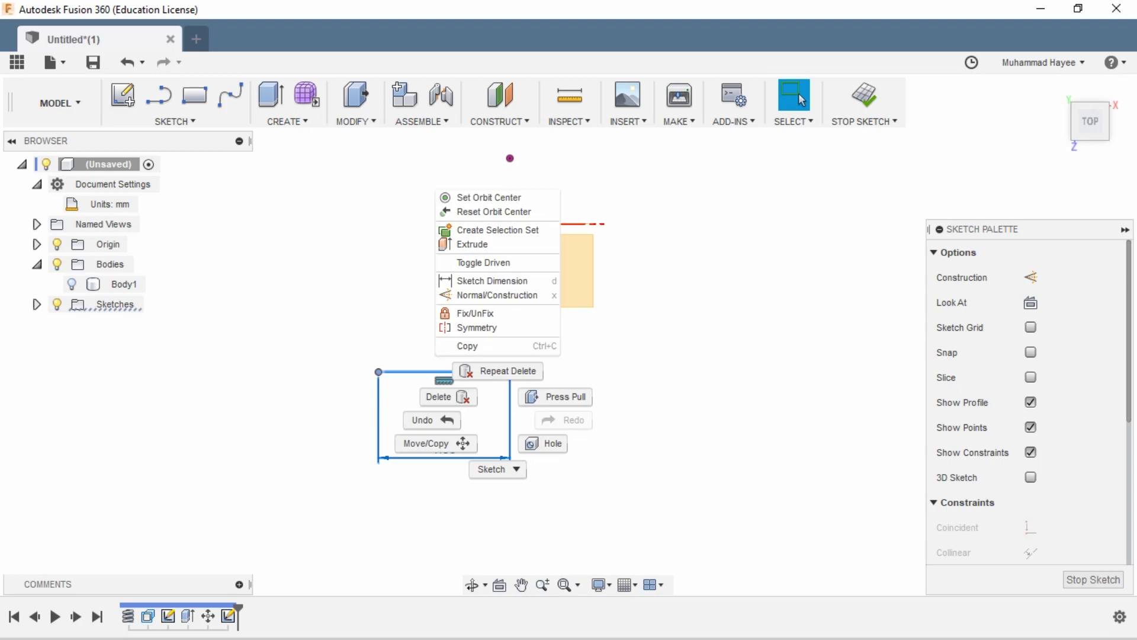
left_click(467, 312)
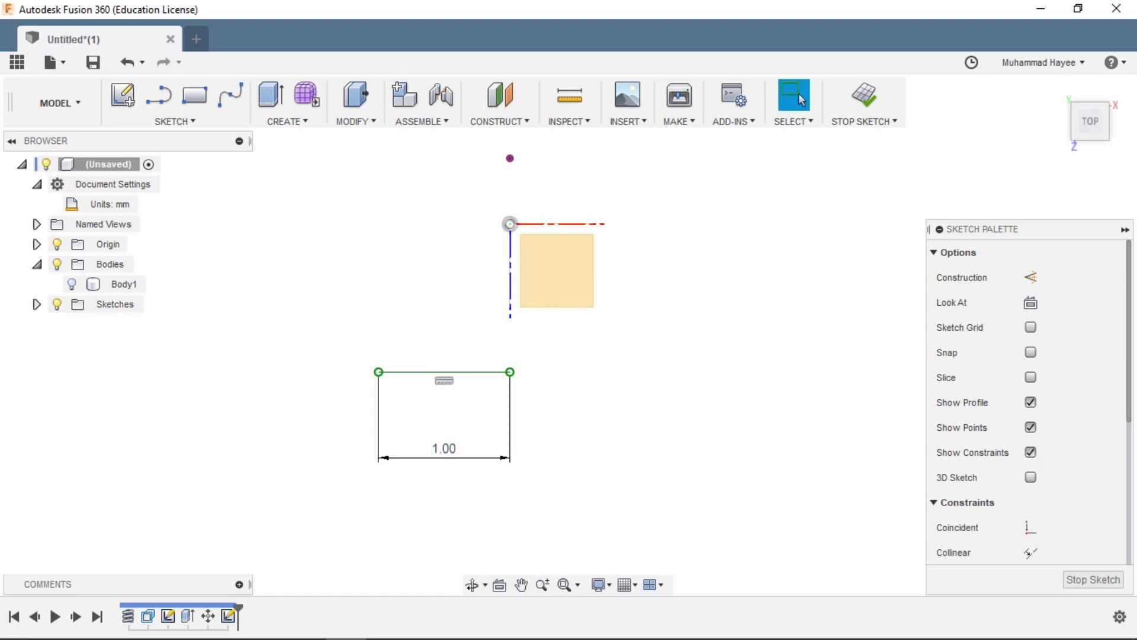
left_click(72, 283)
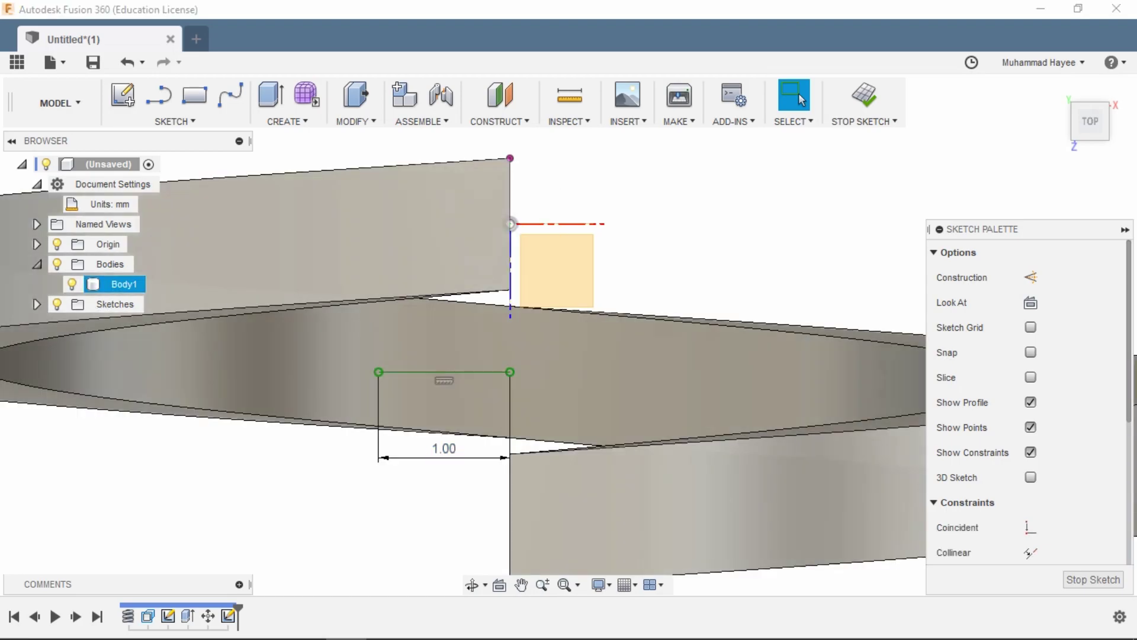
Step: Draw a 1.50 mm diameter circle on the sketch point beside the ring's gap
key("c")
left_click(509, 223)
type("1")
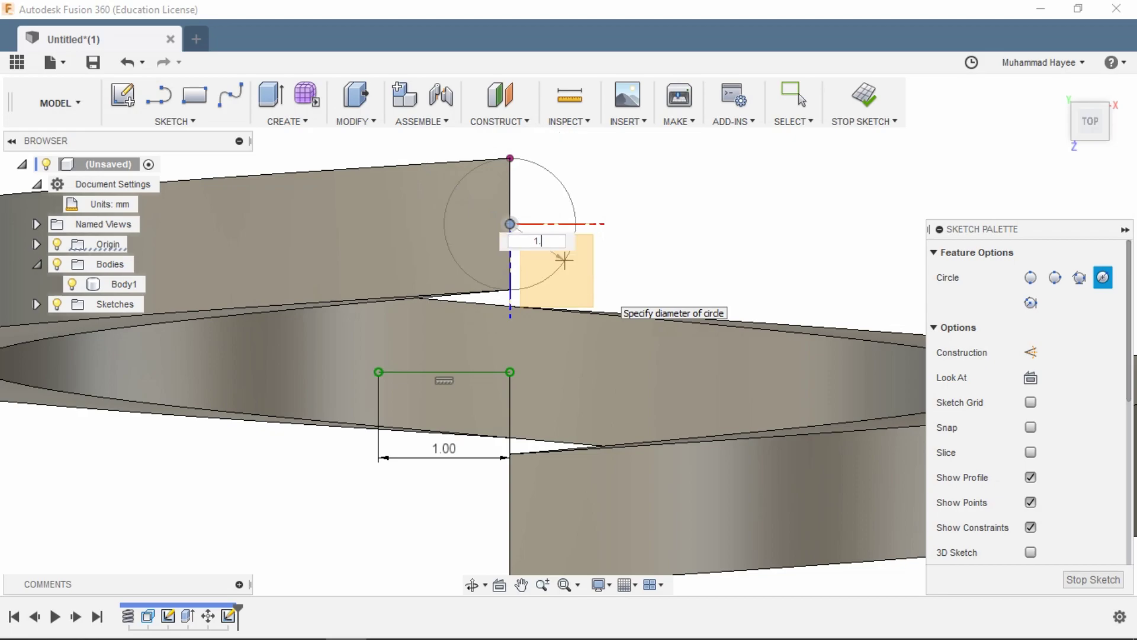
type("5")
key("Return")
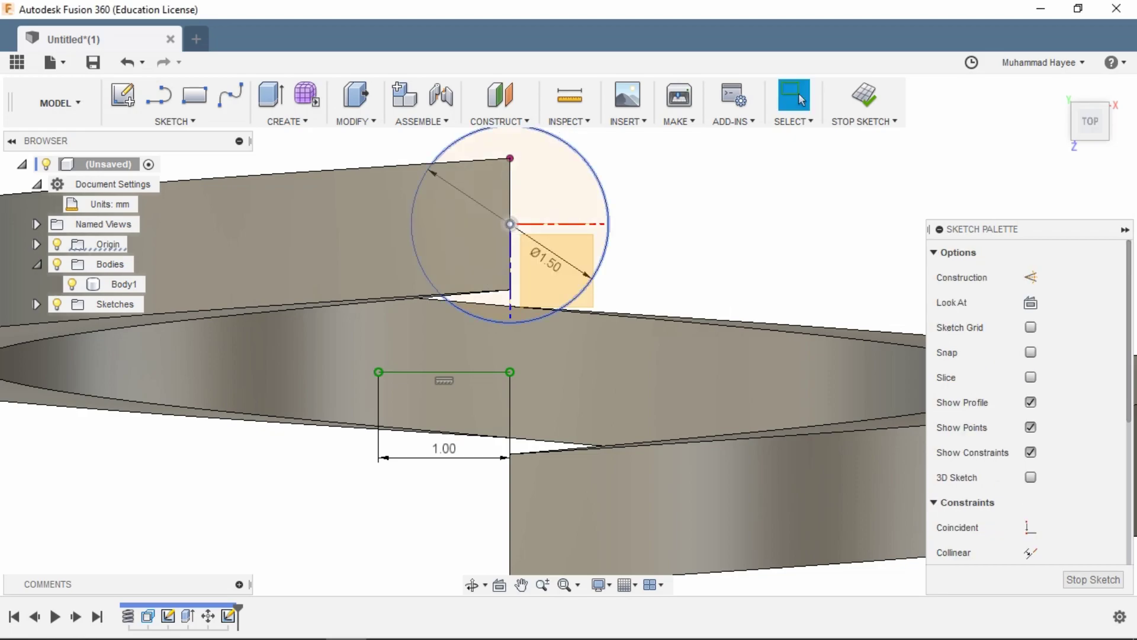
scroll(600, 285, "down", 2)
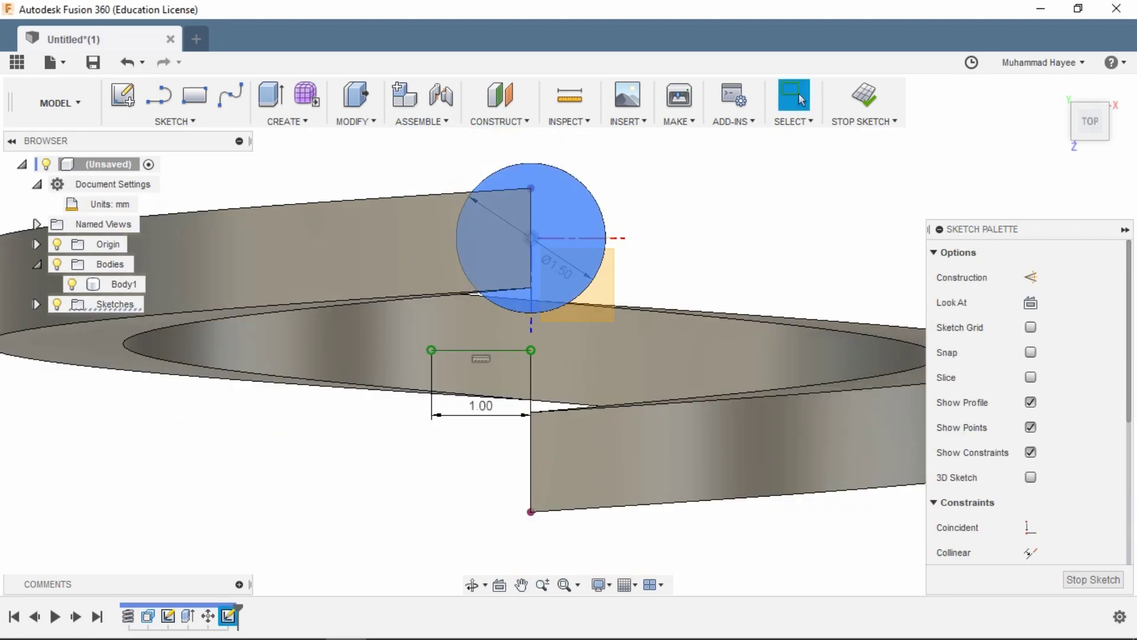
Step: Extrude the circle 1.00 mm upward as a new body, Body2
key("q")
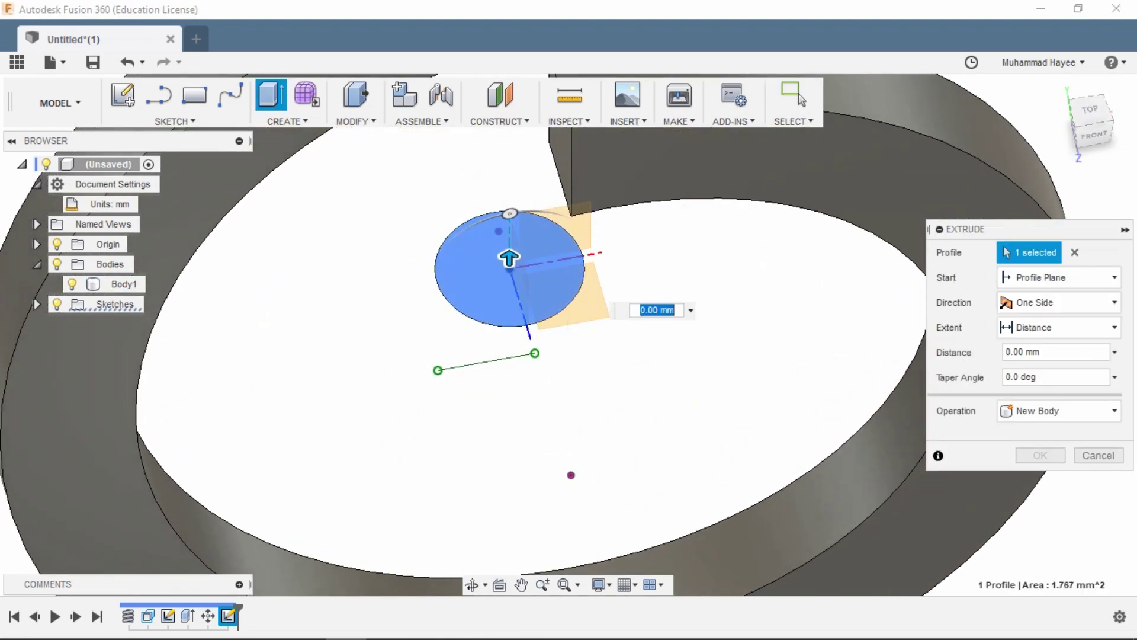
left_click_drag(508, 259, 509, 194)
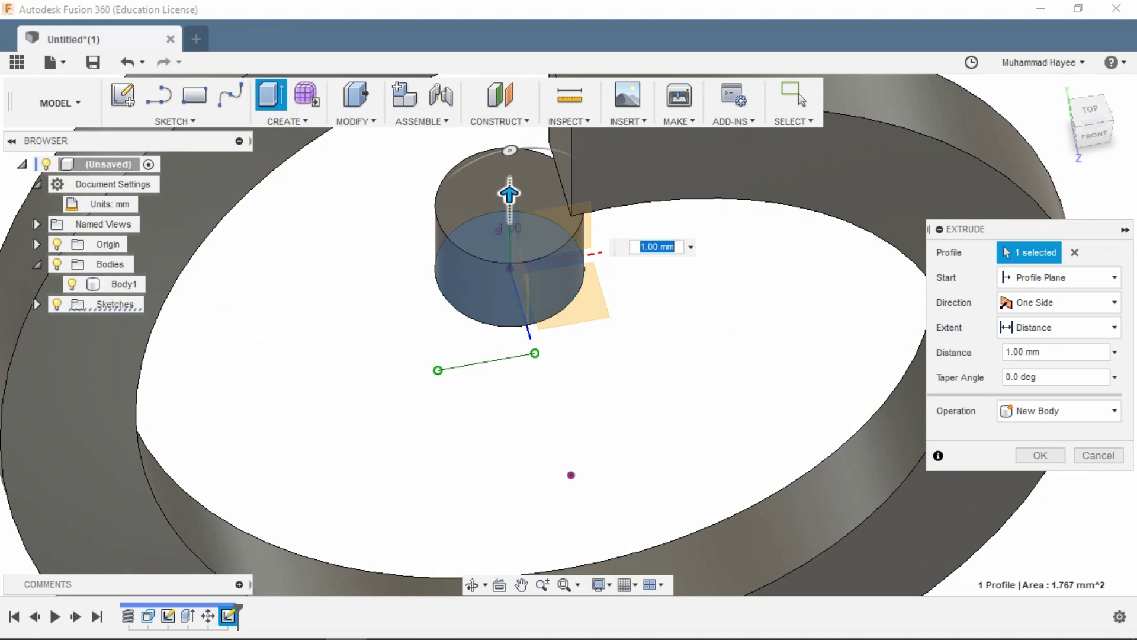
key("Return")
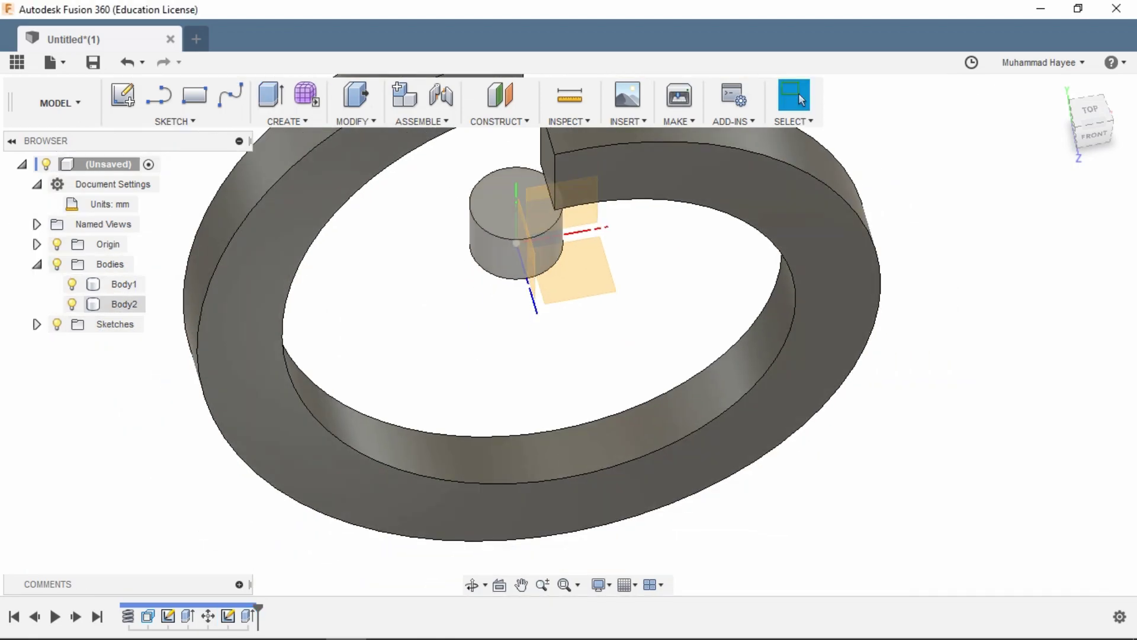
left_click(124, 304)
Step: Move Body2 up 4.00 mm along Y, viewed from the back
right_click(124, 304)
left_click(142, 12)
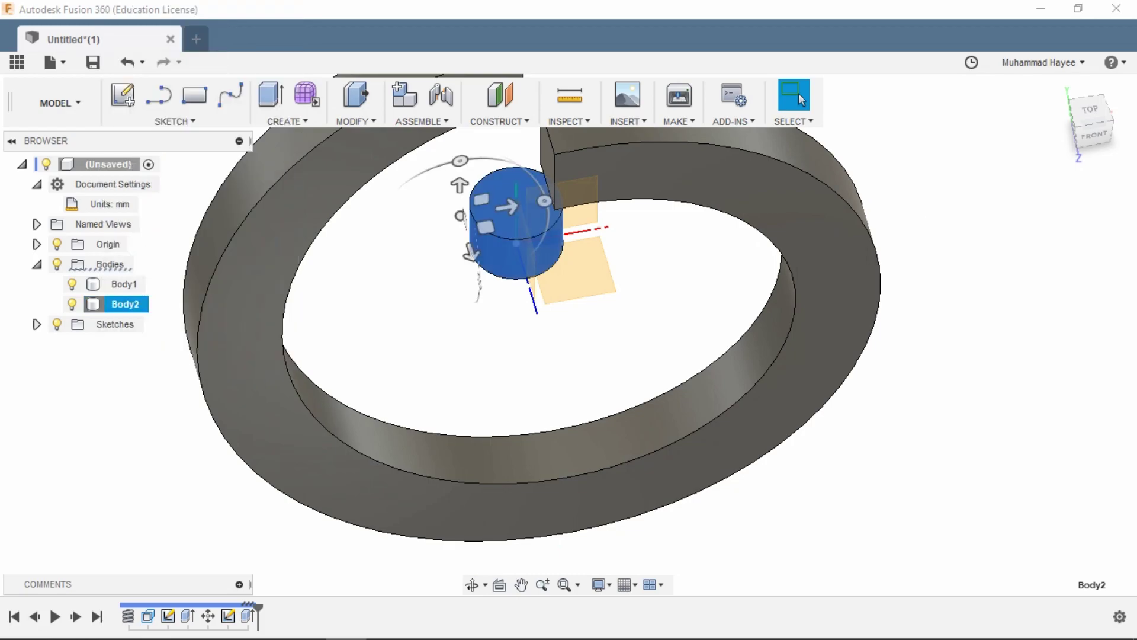
left_click(472, 585)
left_click_drag(533, 296, 533, 444)
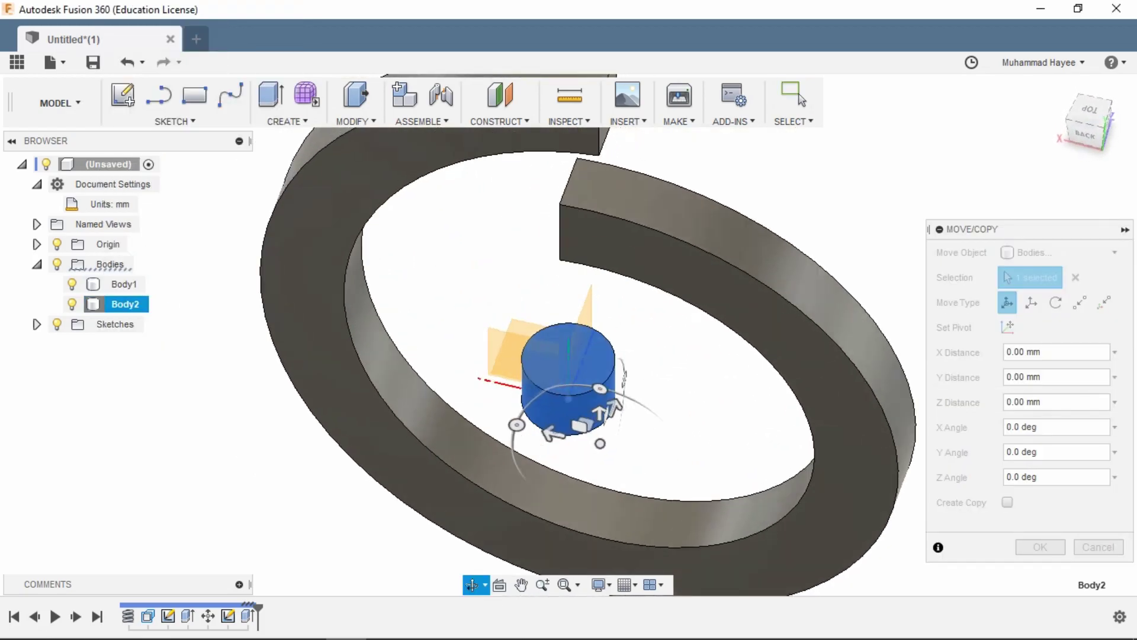
scroll(521, 367, "up", 2)
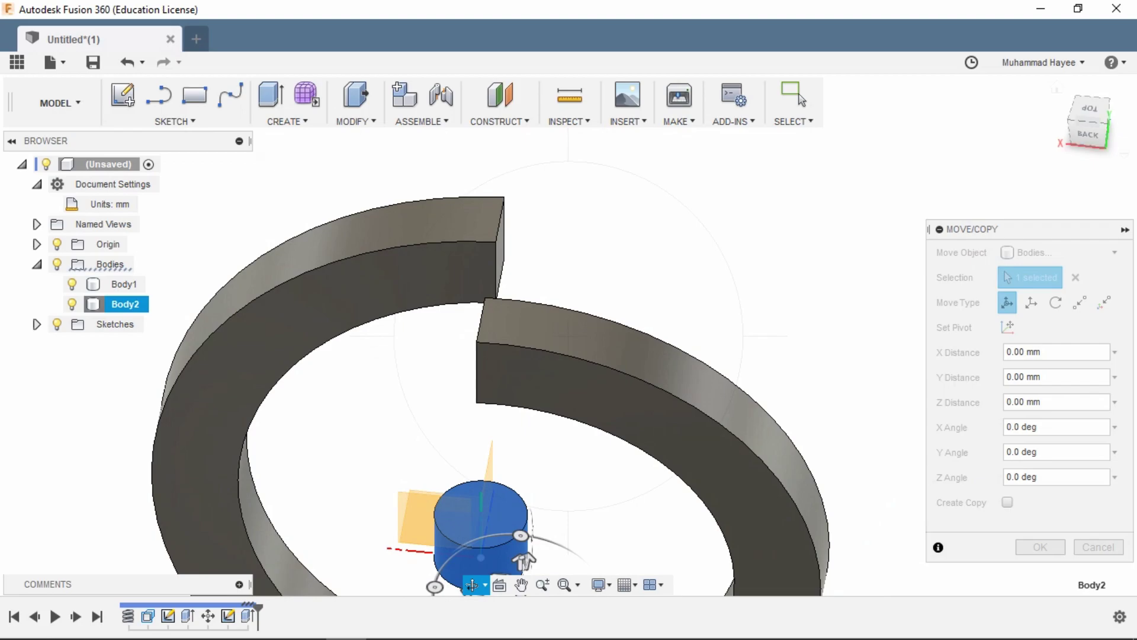
left_click(1088, 133)
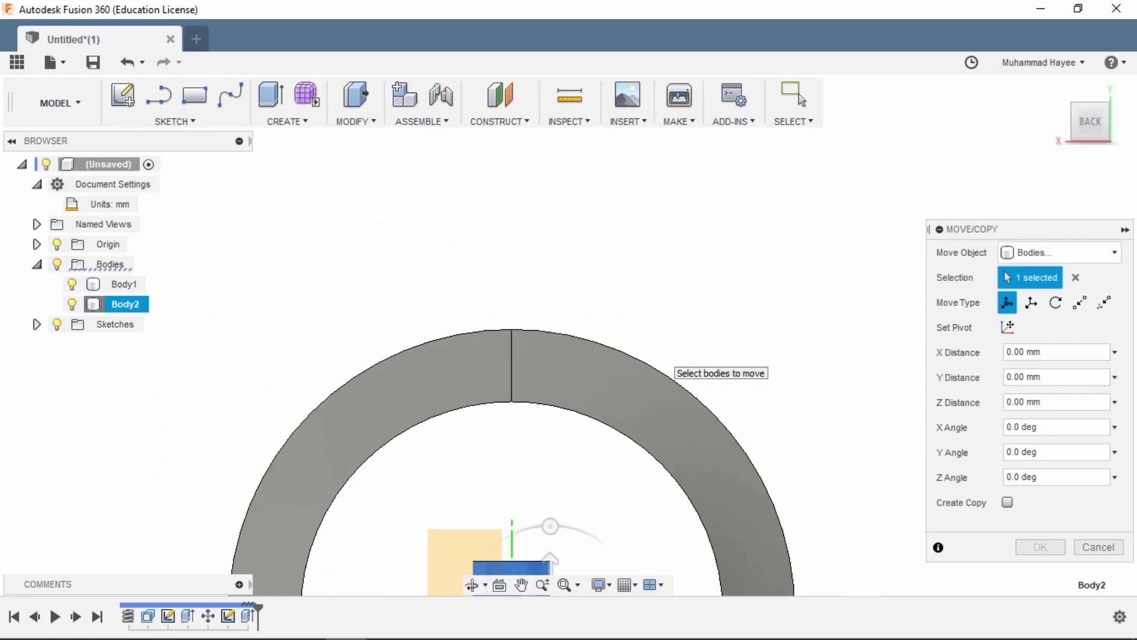
left_click_drag(585, 491, 585, 343)
scroll(586, 344, "up", 3)
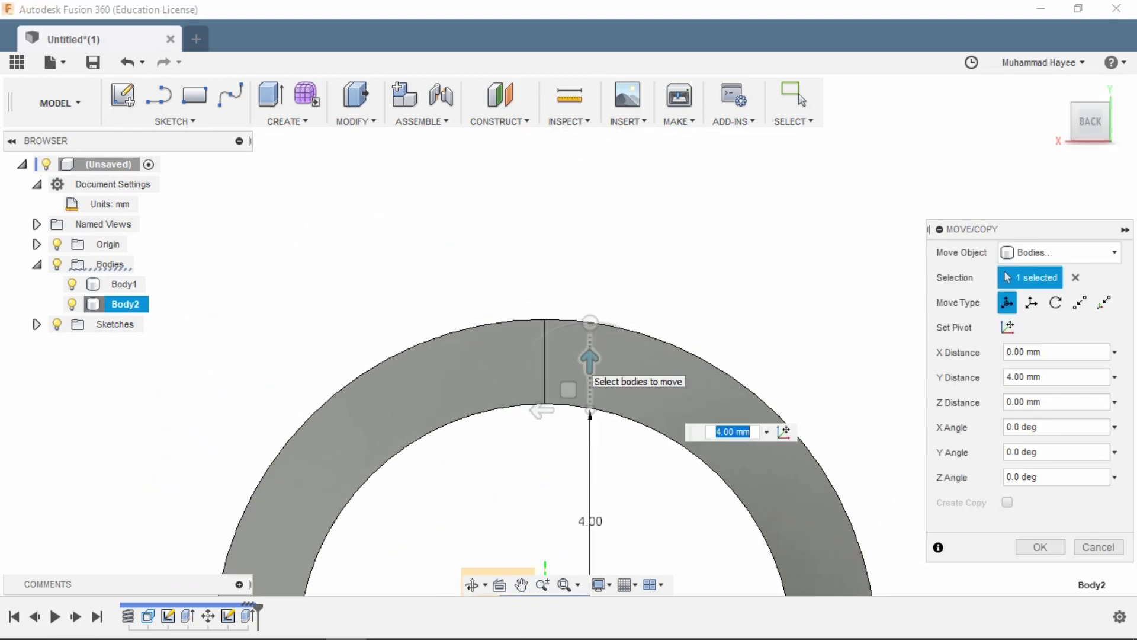
scroll(537, 419, "up", 1)
Step: Adjust Body2's Y offset through 3.90 and 4.05 to 4.10 mm
left_click_drag(592, 372, 592, 379)
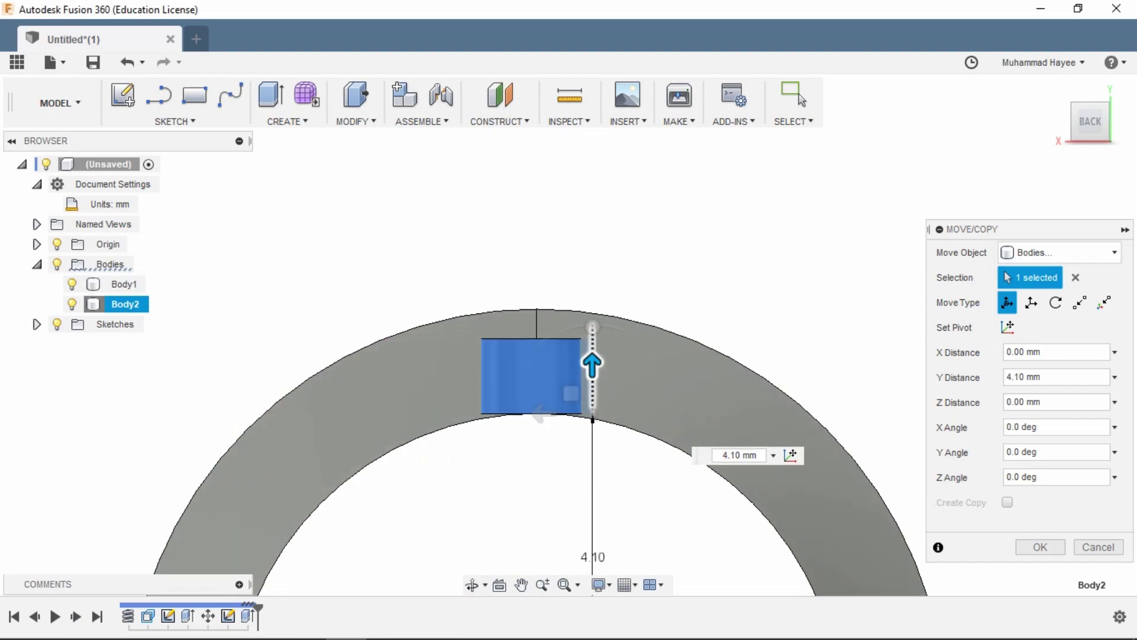
scroll(592, 376, "up", 2)
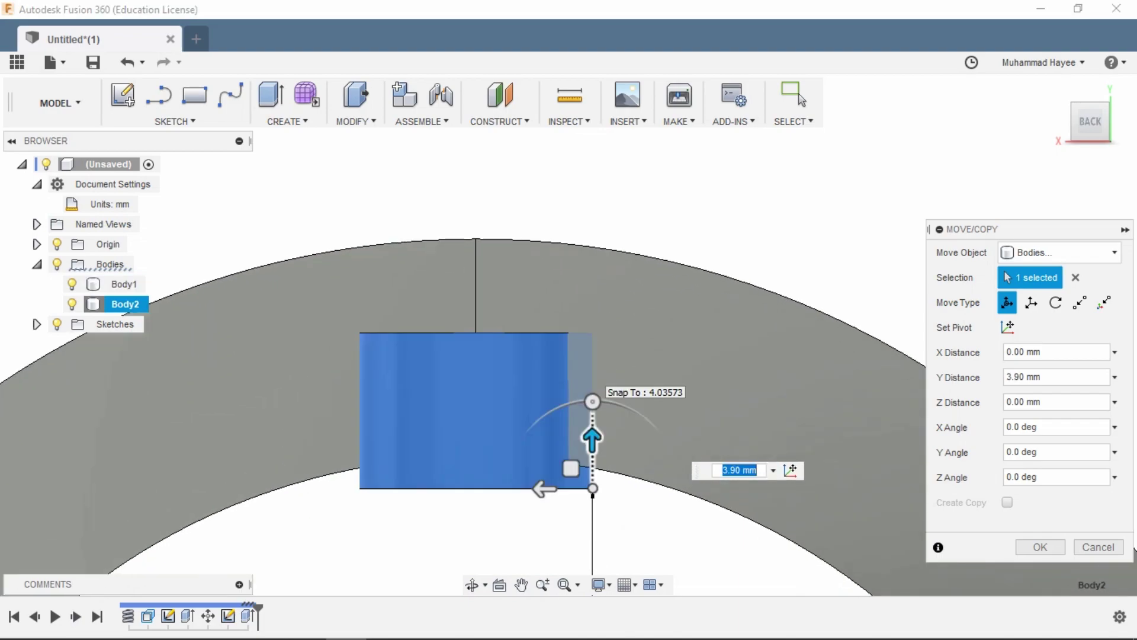
scroll(593, 374, "up", 2)
left_click_drag(592, 520, 592, 479)
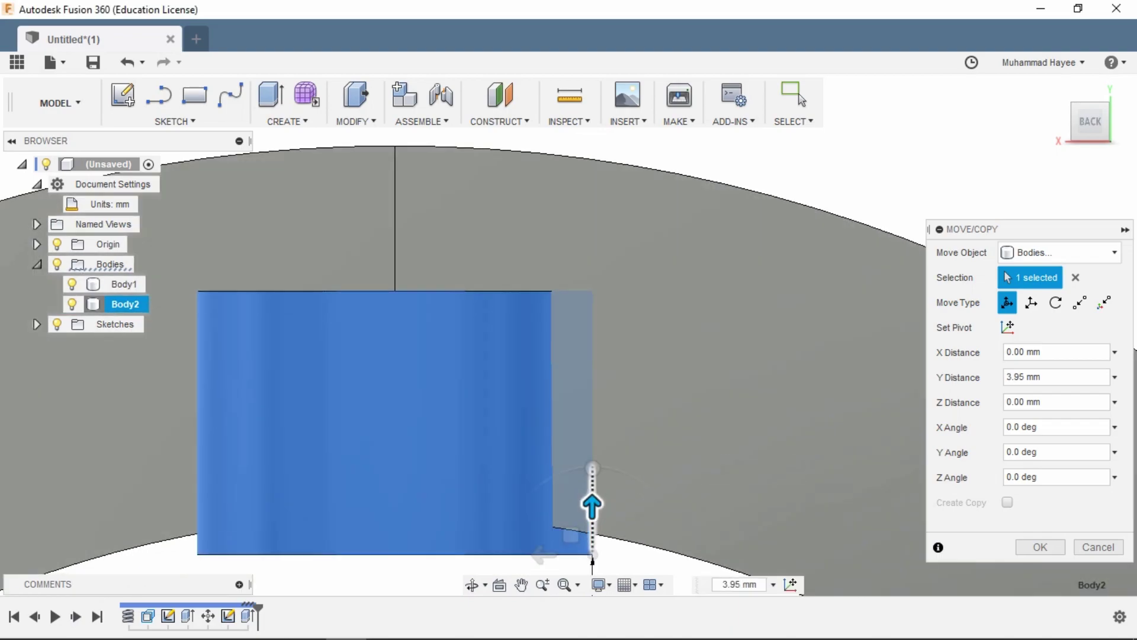
scroll(592, 492, "down", 3)
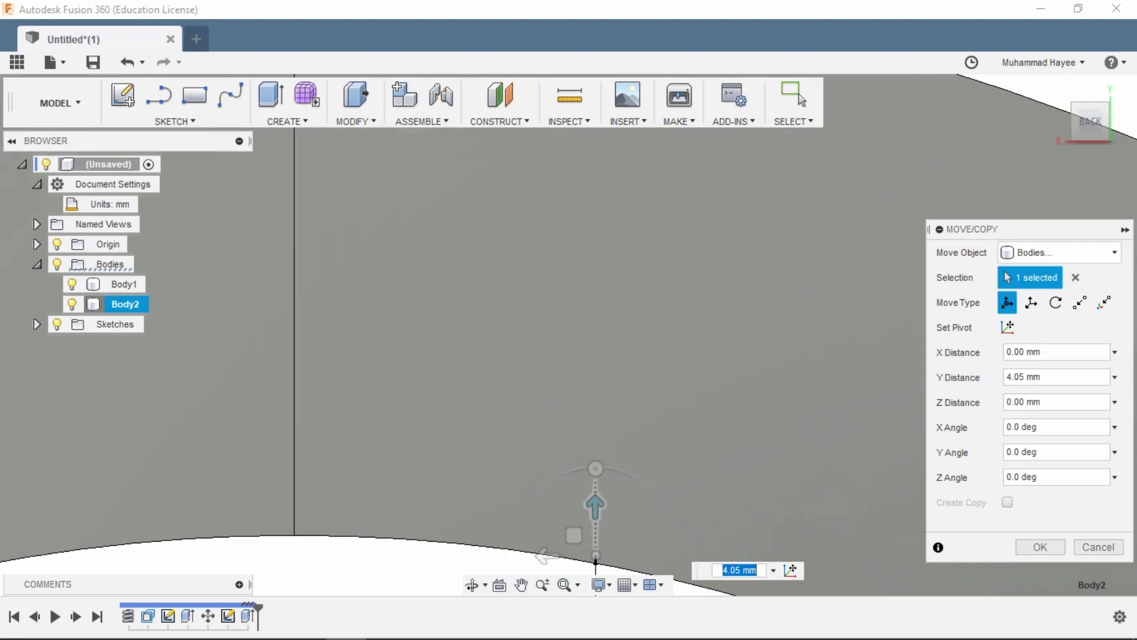
scroll(592, 503, "up", 4)
left_click_drag(595, 507, 595, 486)
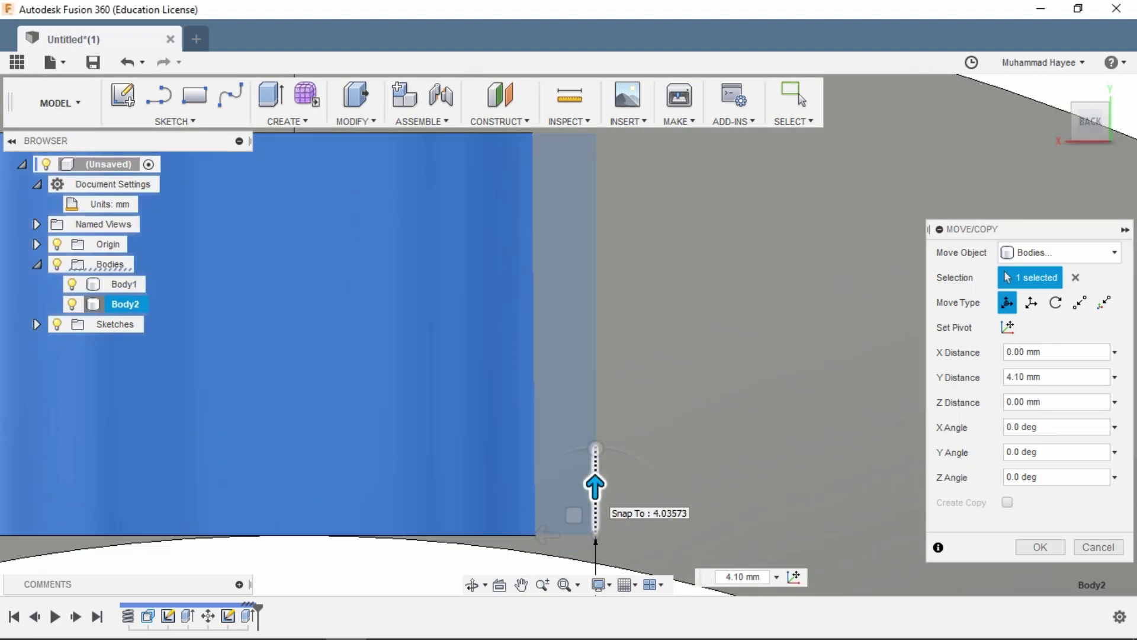
Step: Fine-tune Body2's Y offset to 4.09 mm from above and confirm the move
left_click(472, 585)
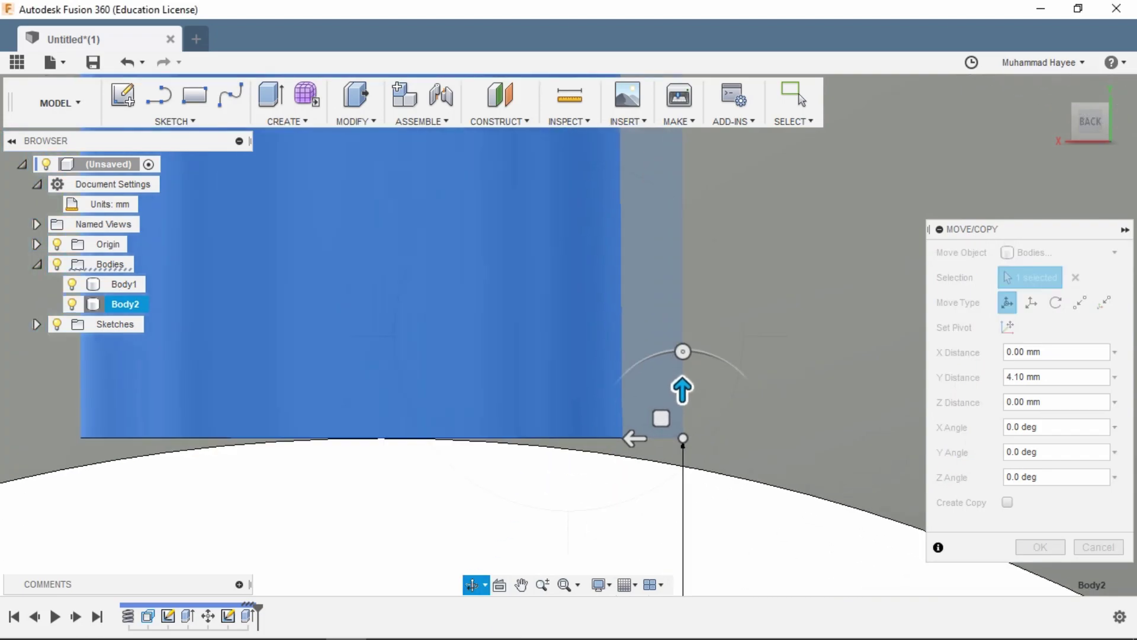
left_click_drag(651, 296, 681, 385)
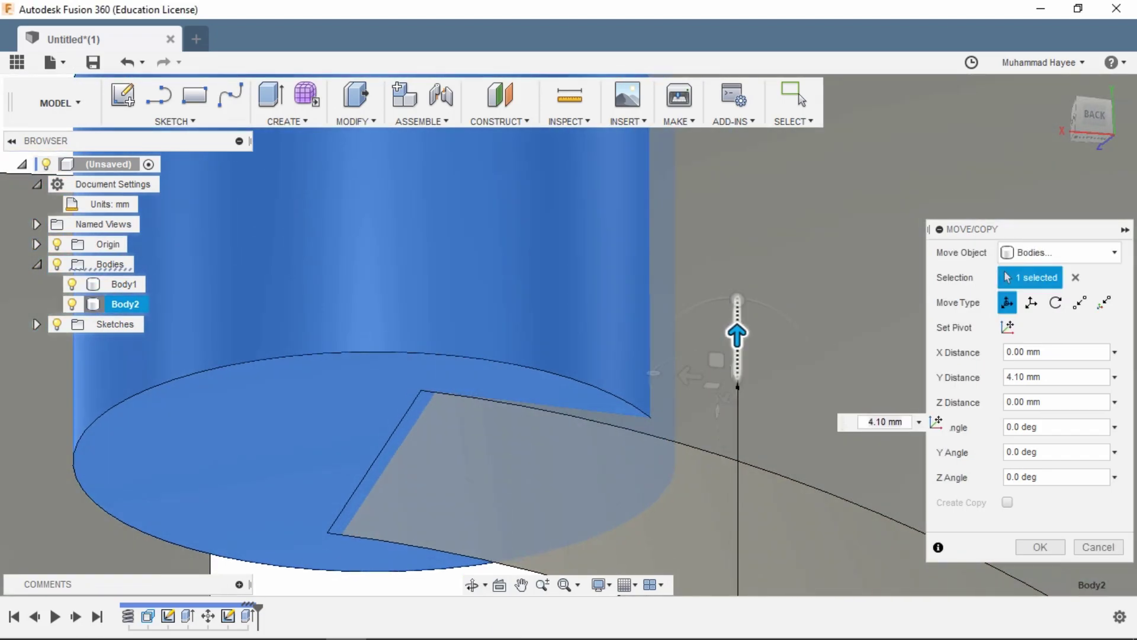
scroll(738, 344, "up", 2)
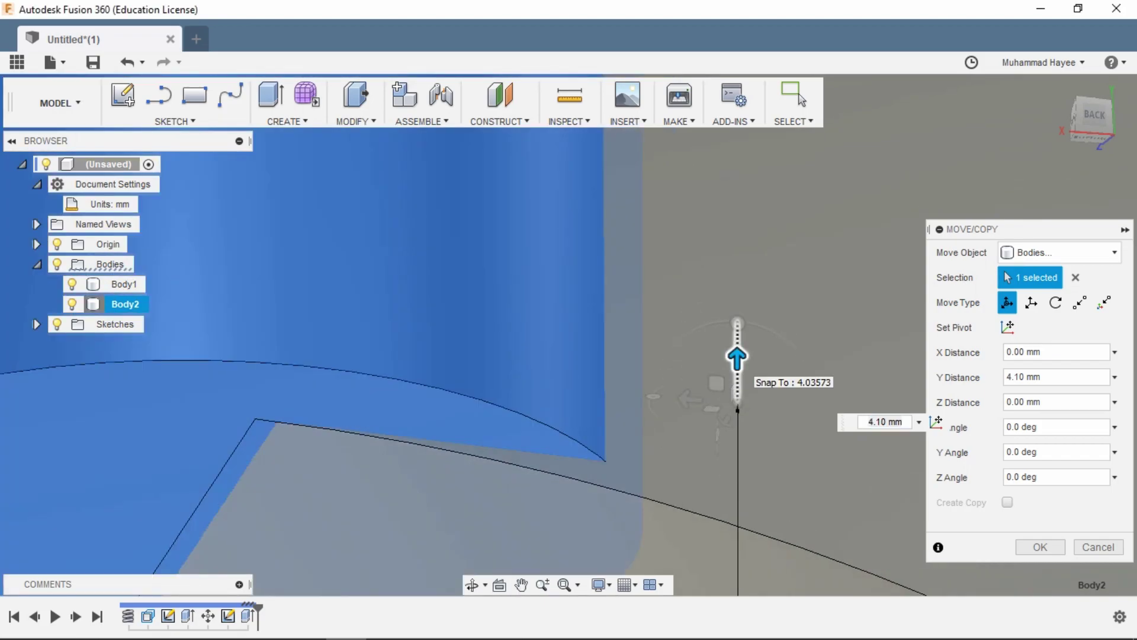
left_click_drag(737, 357, 739, 388)
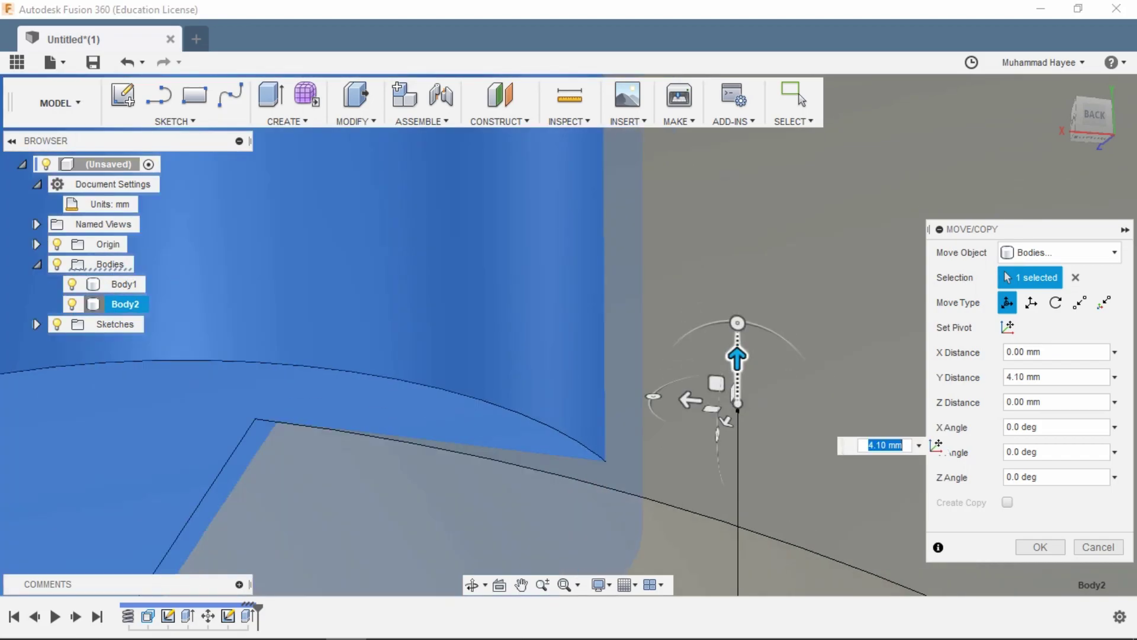
left_click_drag(936, 444, 938, 485)
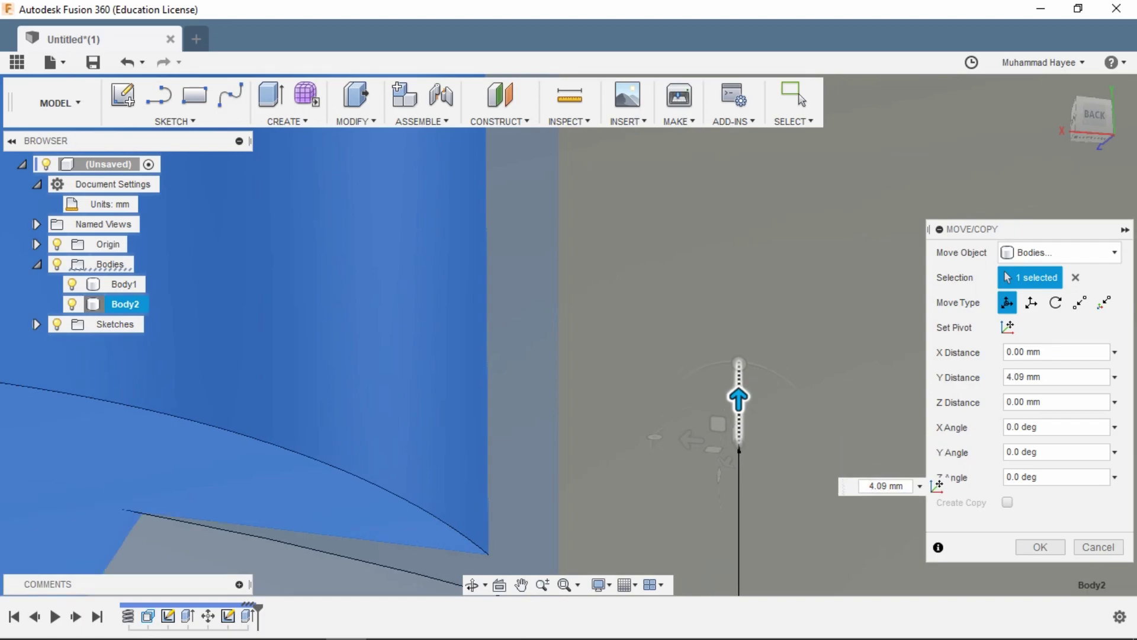
key("Return")
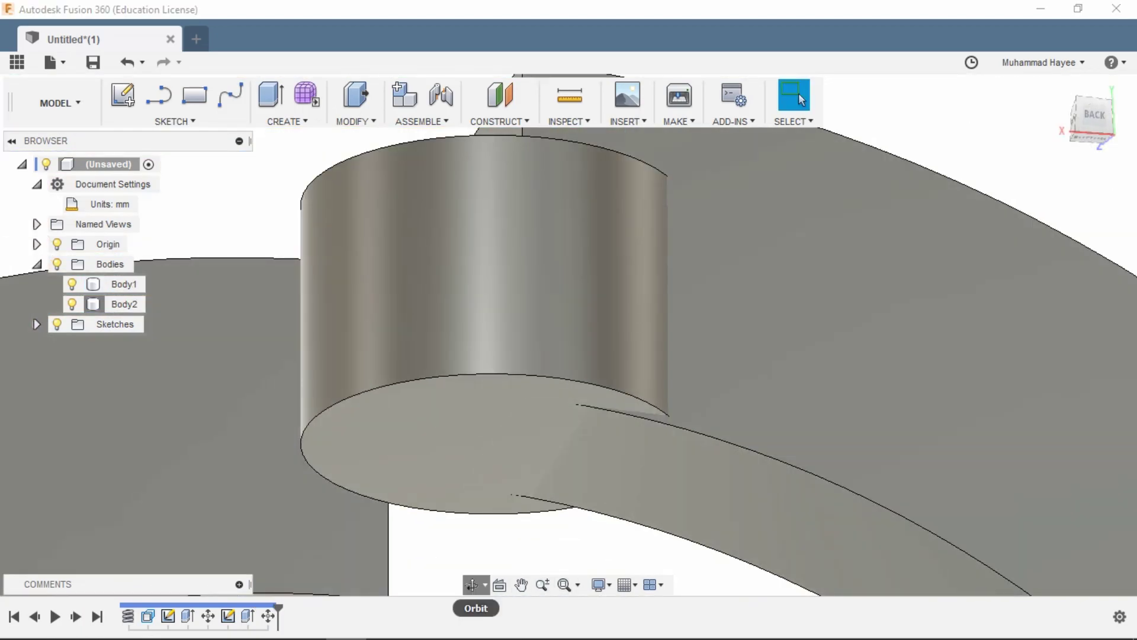
Step: Offset the ring arm's curved face by -0.60 mm so it meets the cylinder
left_click(472, 585)
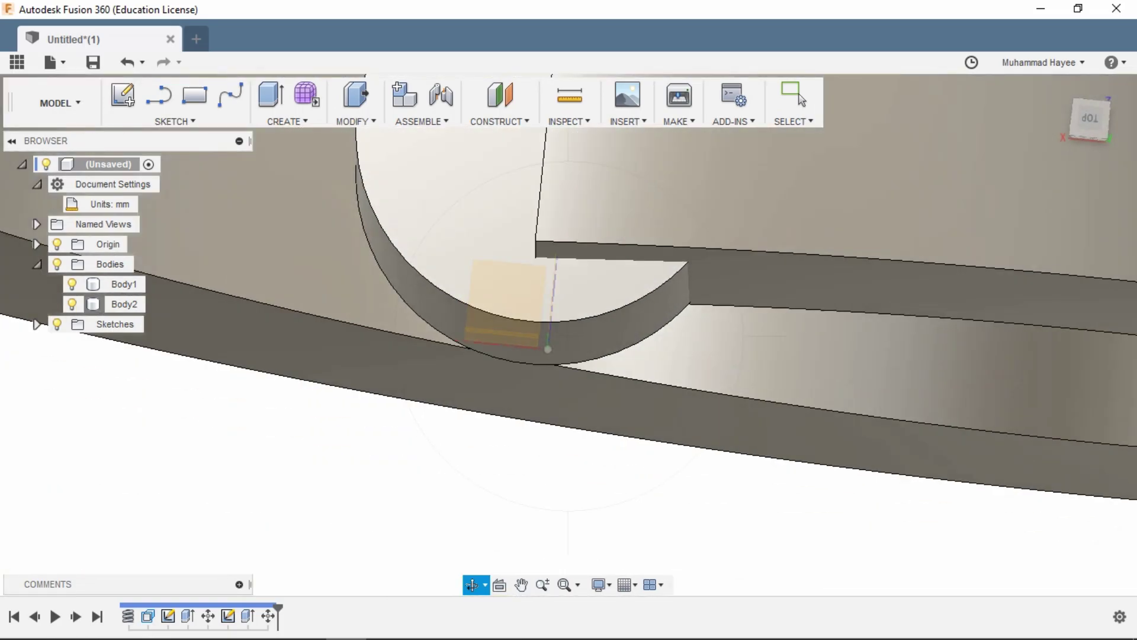
left_click_drag(569, 355, 651, 284)
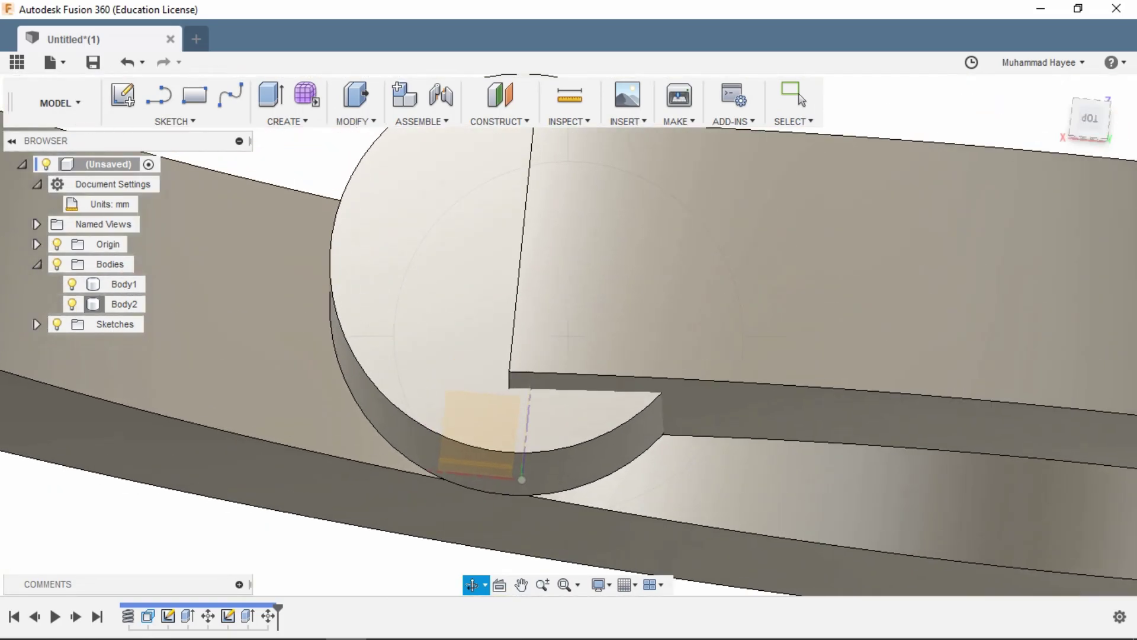
left_click(797, 96)
key("q")
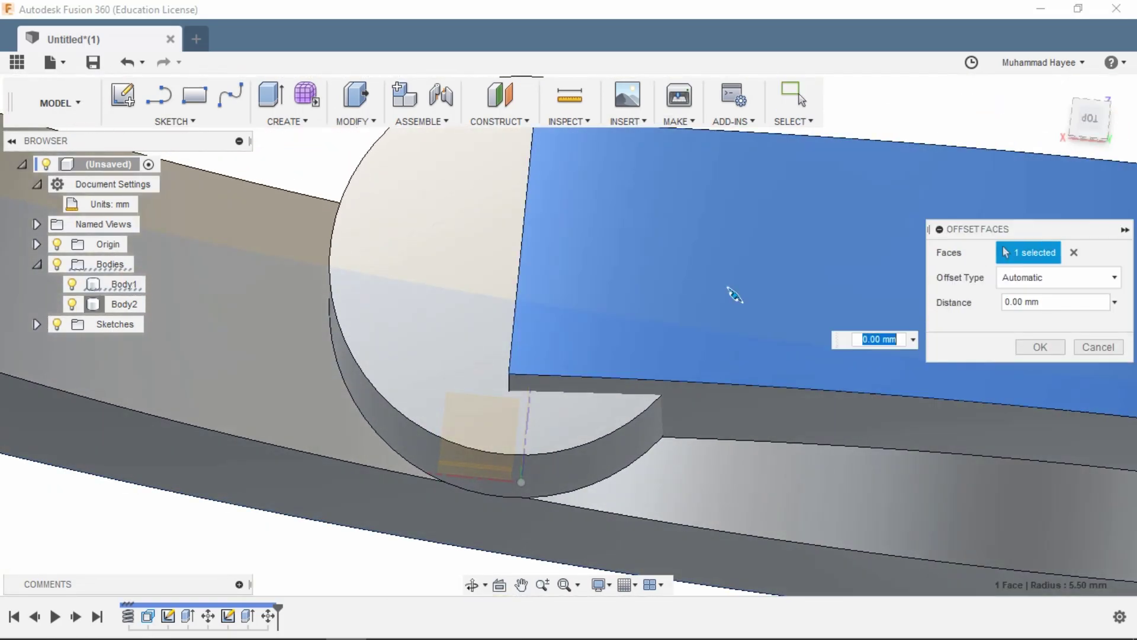
left_click_drag(736, 292, 710, 320)
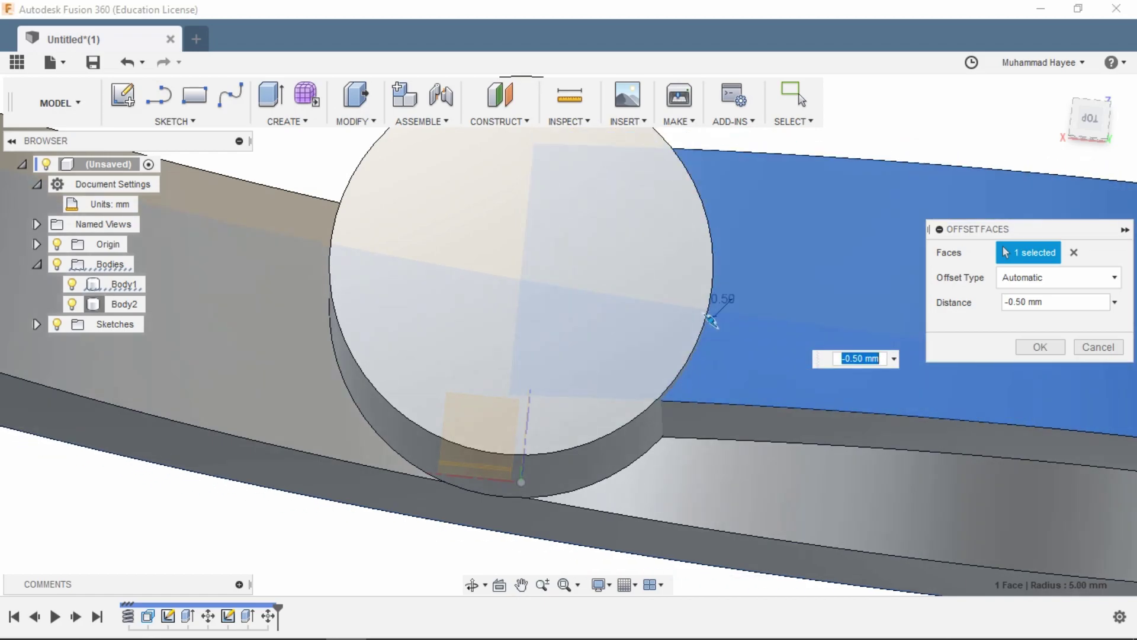
left_click(472, 585)
mouse_move(569, 356)
left_mouse_down()
mouse_move(652, 296)
mouse_move(592, 267)
left_mouse_up()
key("Escape")
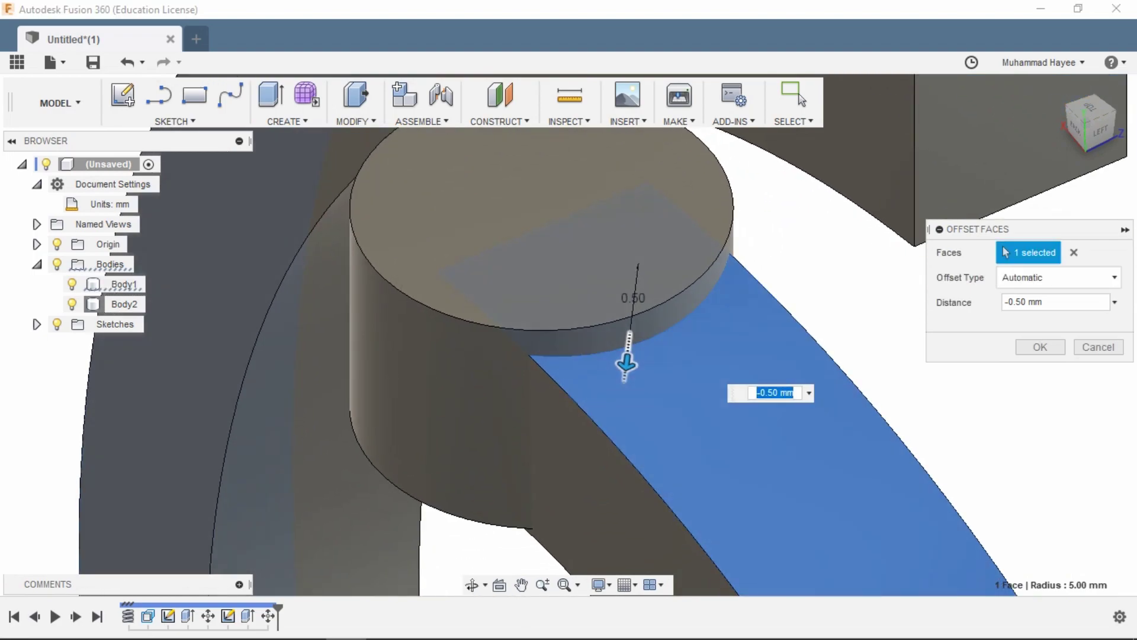
left_click_drag(626, 362, 624, 381)
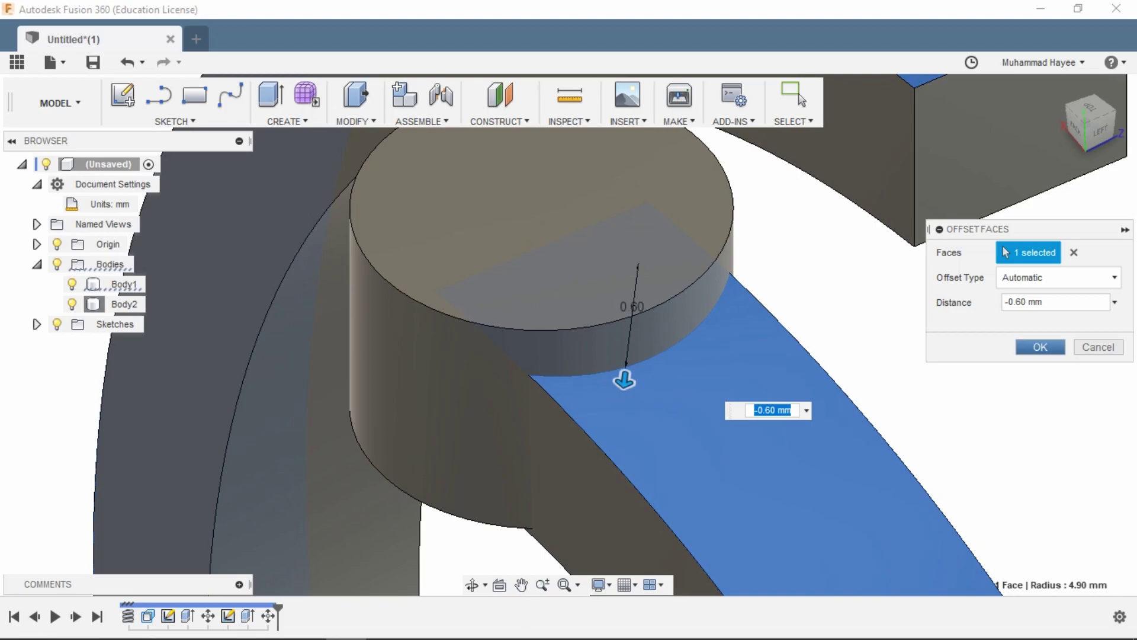
key("Return")
scroll(968, 304, "down", 3)
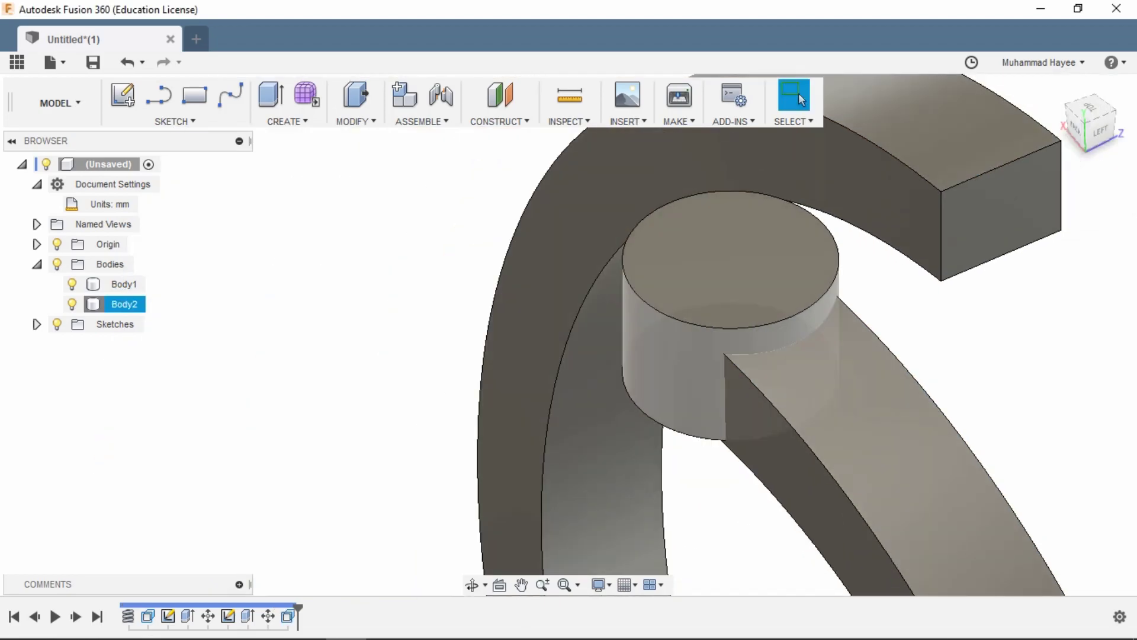
Step: Offset Body2's top face upward by 1.10 mm
left_click(499, 95)
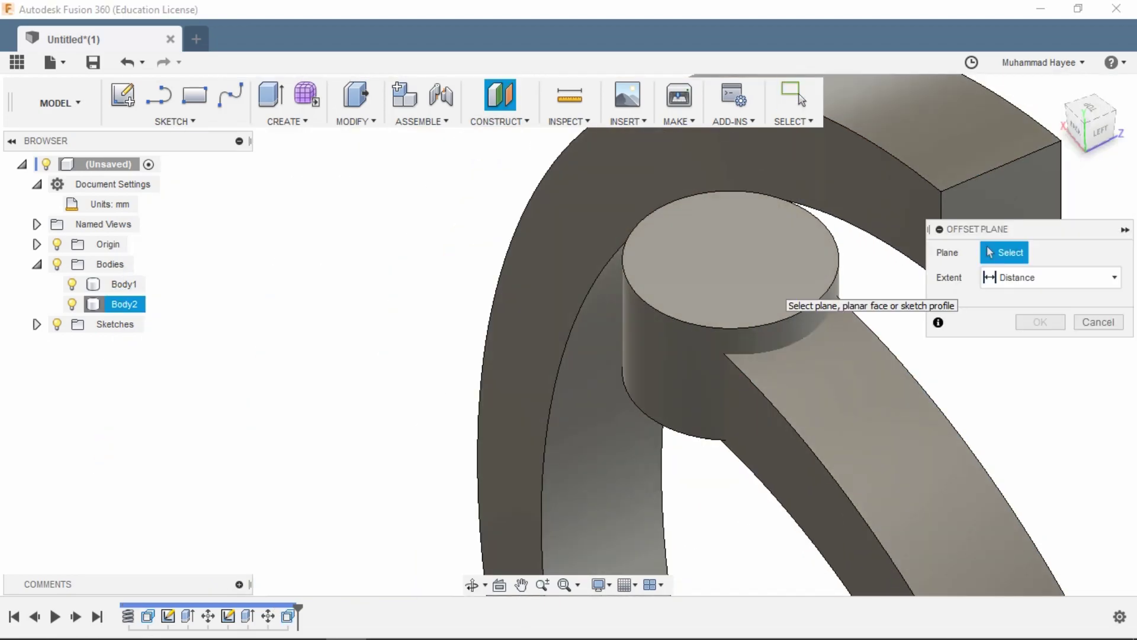
left_click(796, 97)
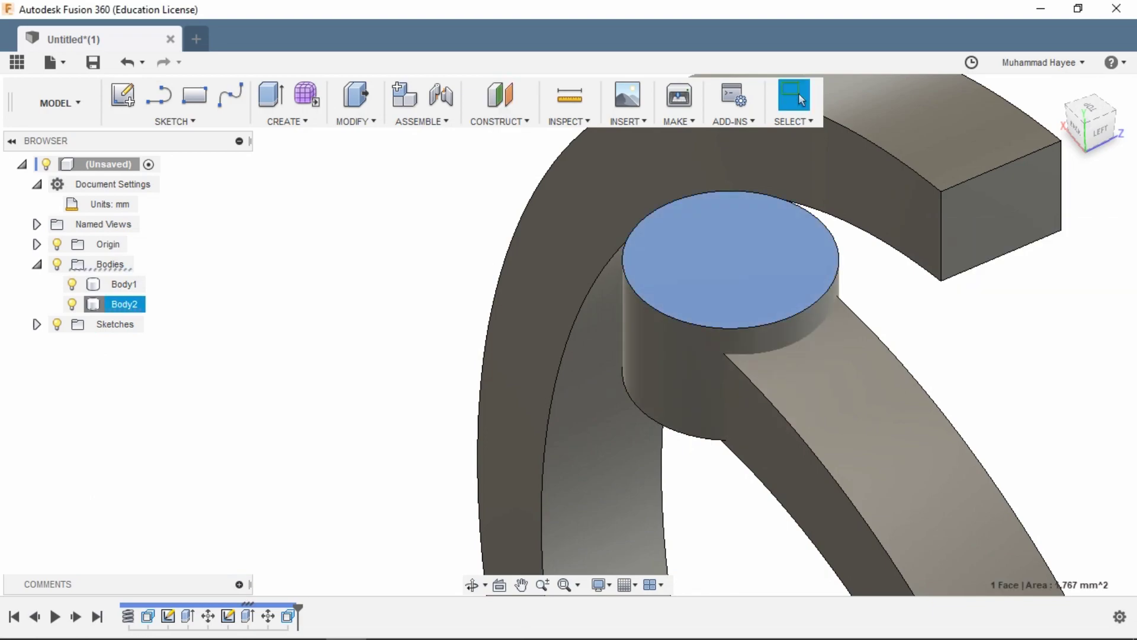
key("q")
scroll(778, 275, "up", 2)
left_click_drag(778, 265, 779, 251)
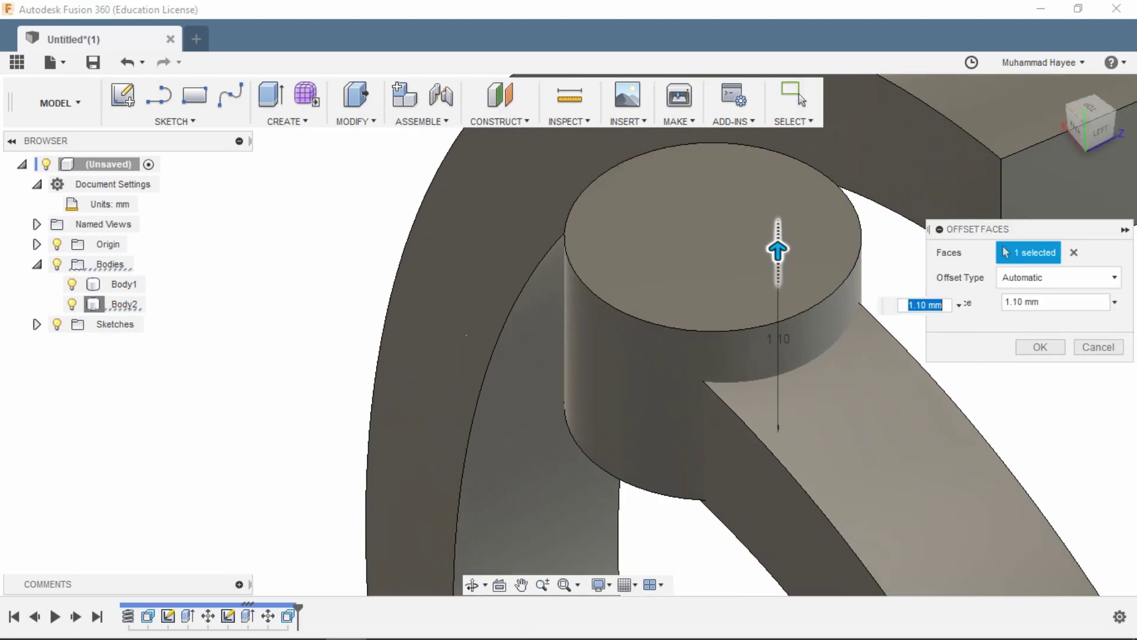
scroll(778, 251, "up", 2)
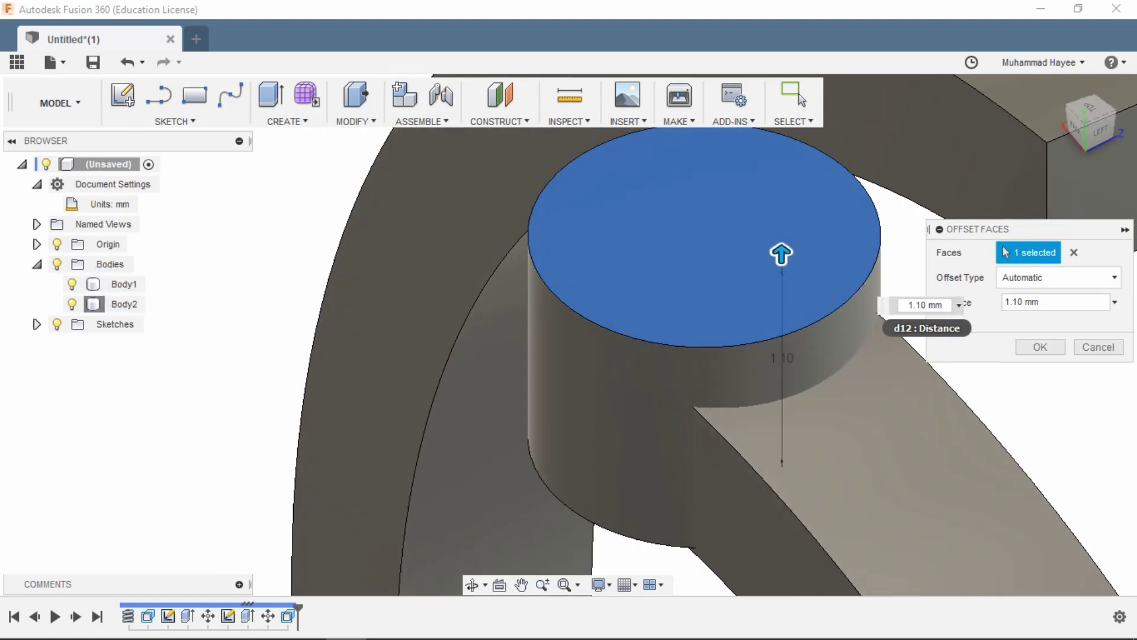
key("Return")
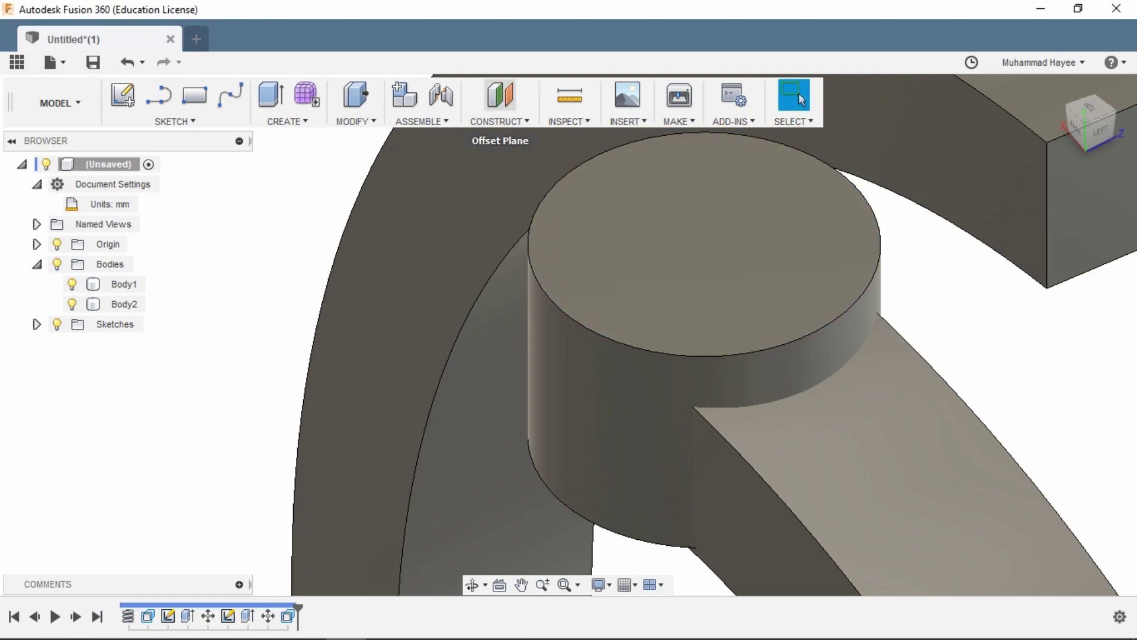
Step: Add an offset construction plane on the cylinder's top face
left_click(500, 95)
scroll(705, 251, "down", 2)
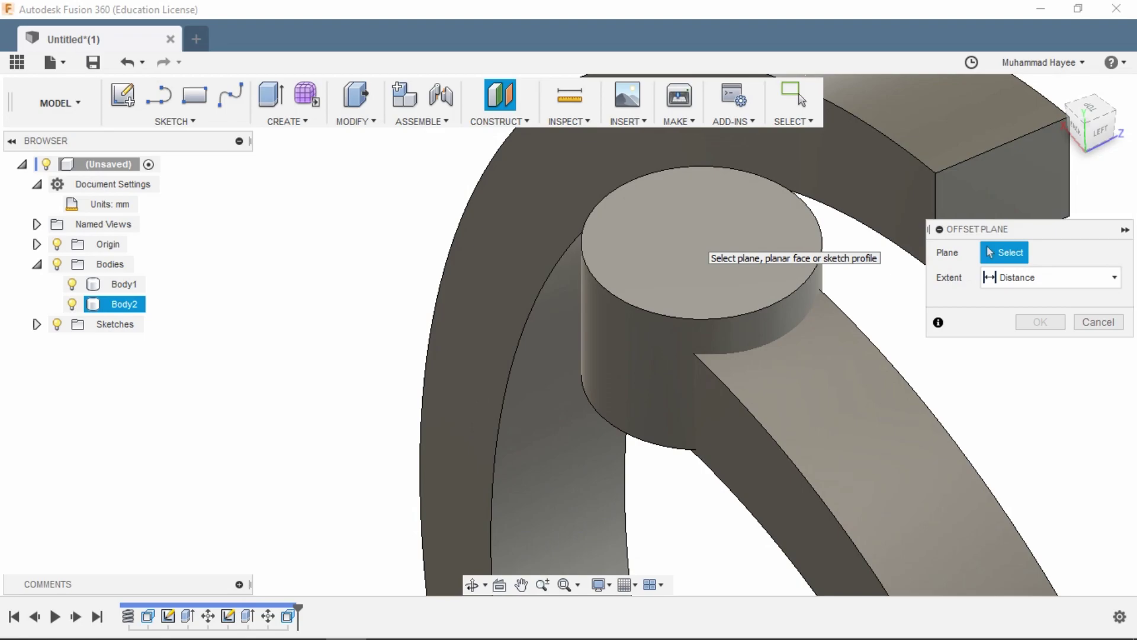
left_click(704, 251)
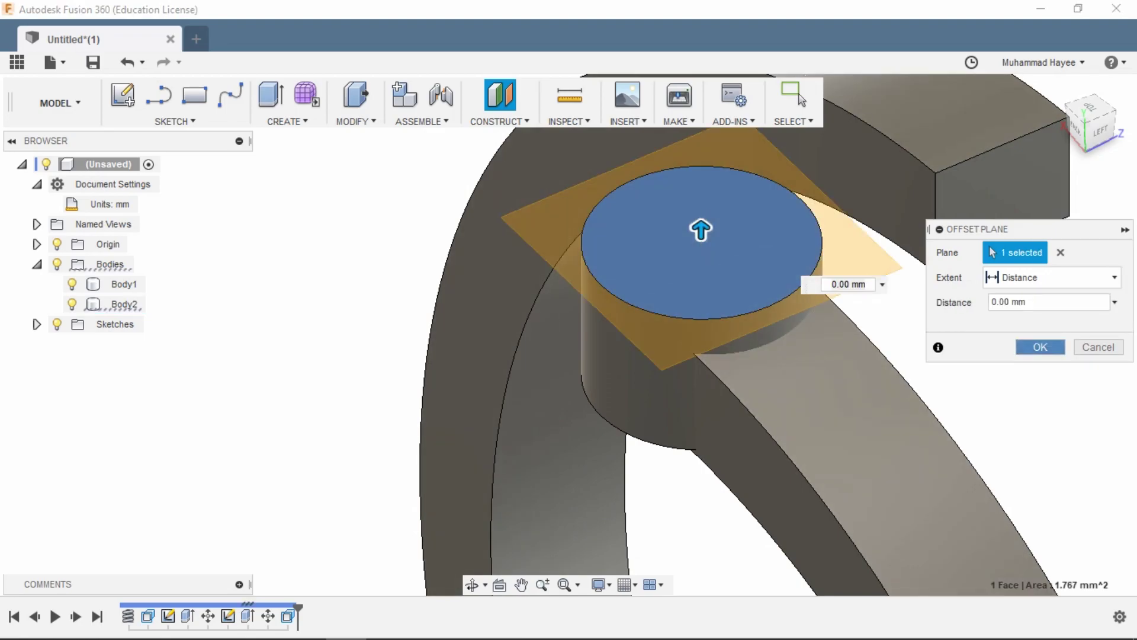
key("Return")
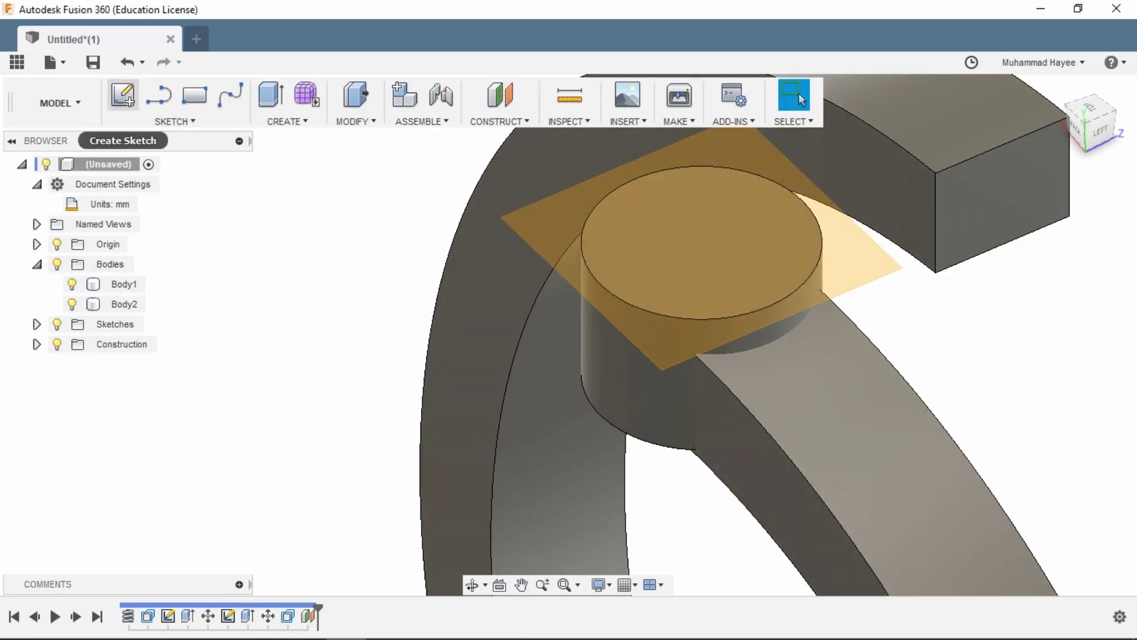
Step: Start a sketch on the new plane and make Sketch3 visible, leaving Sketch2 hidden
left_click(699, 248)
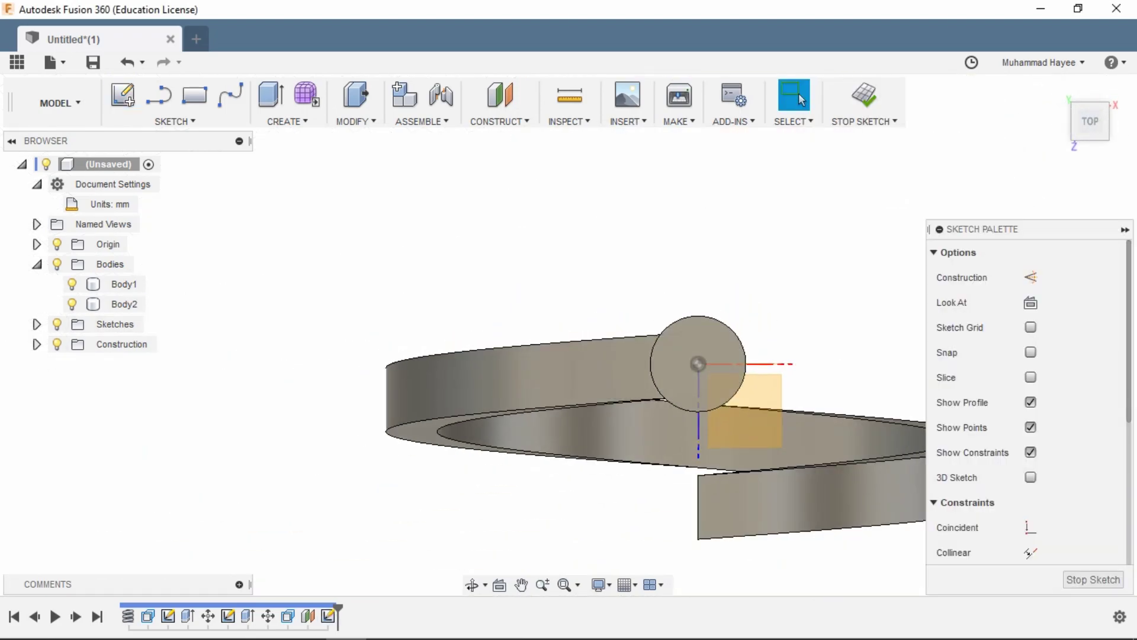
left_click(36, 324)
left_click(72, 343)
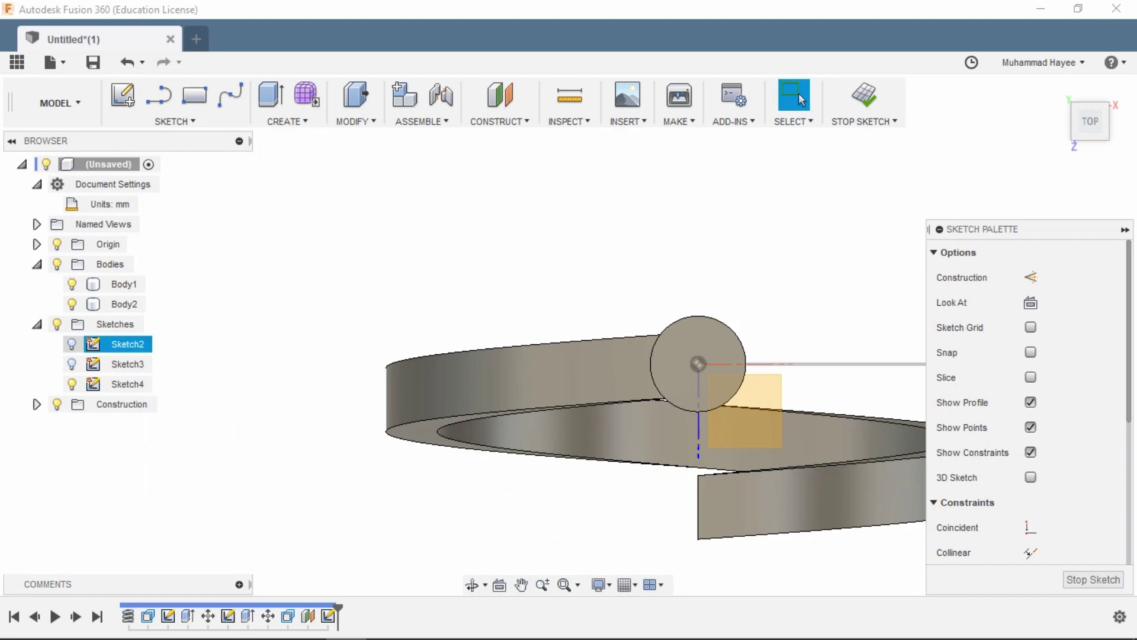
left_click(72, 343)
left_click(72, 363)
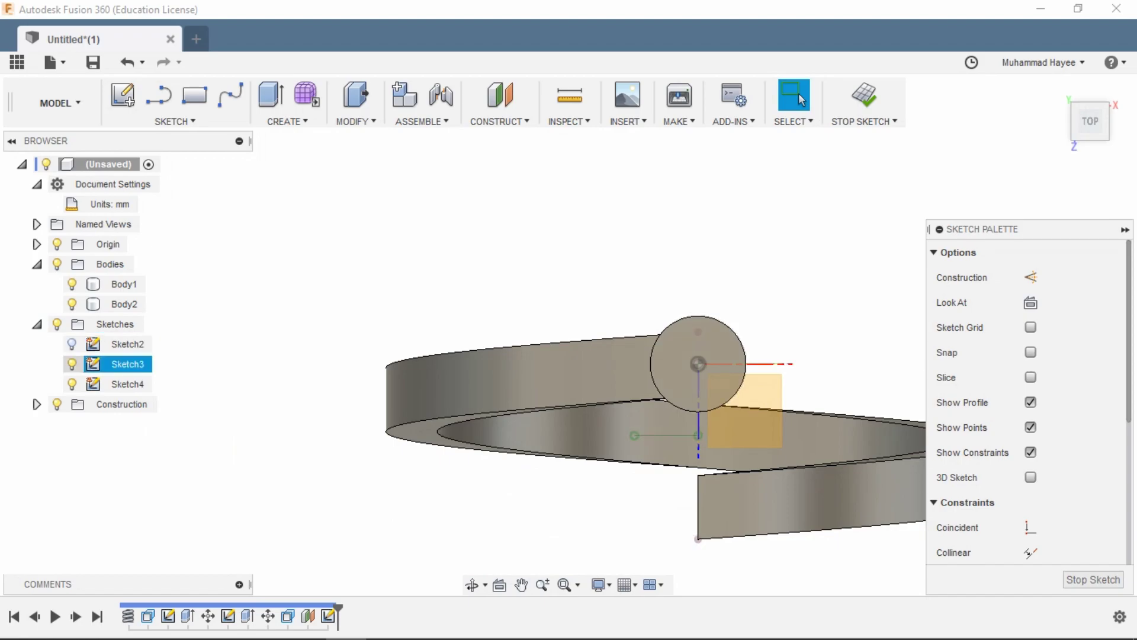
scroll(698, 368, "up", 5)
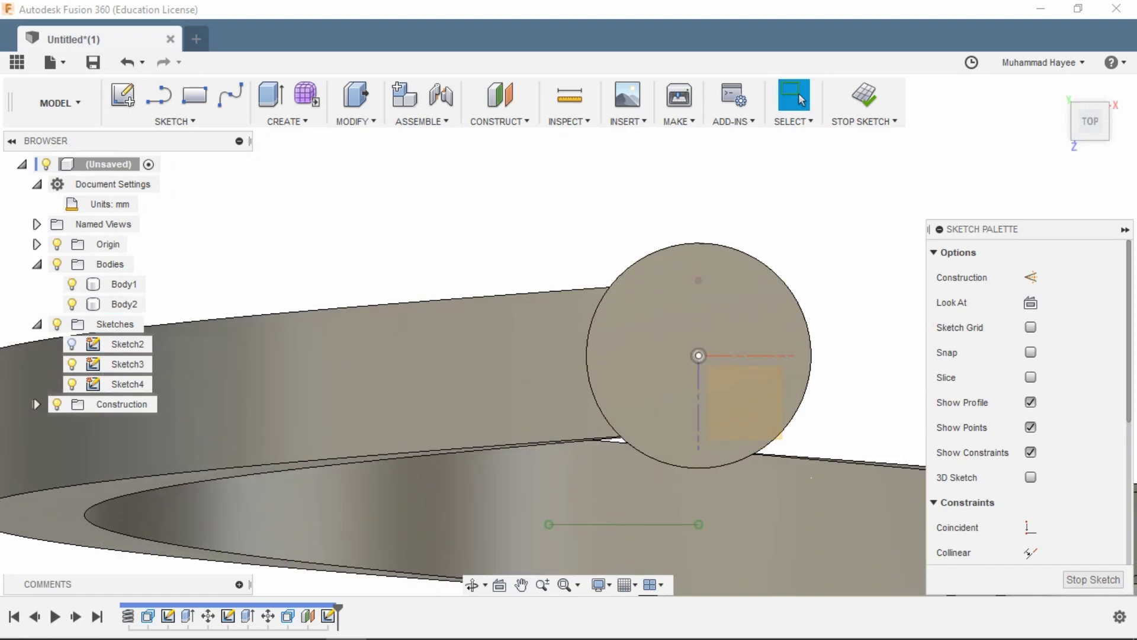
Step: Draw a 2 mm diameter circle on the existing centre point
key("c")
left_click(698, 355)
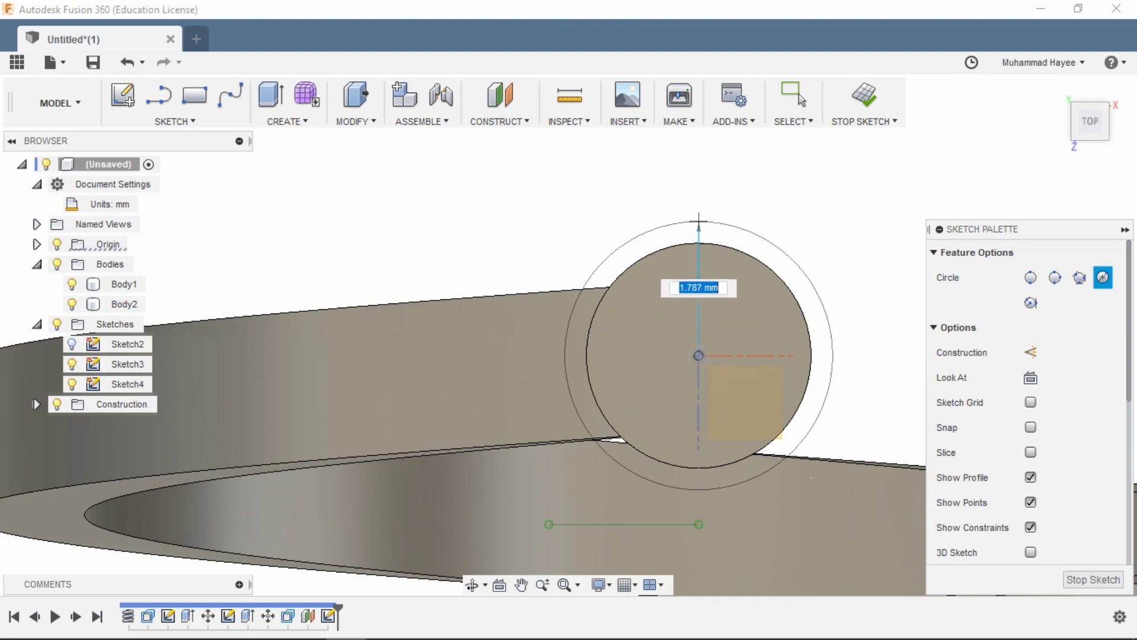
key("Return")
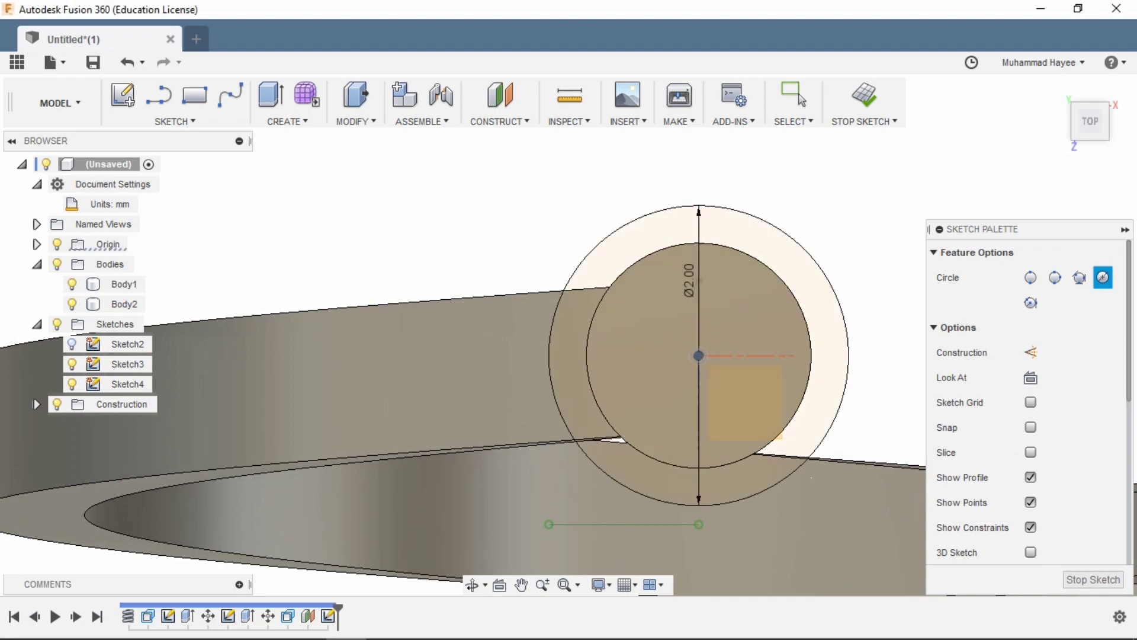
key("Escape")
scroll(702, 263, "up", 3)
Step: Add a smaller inner circle at the origin, and undo a large outer circle
key("c")
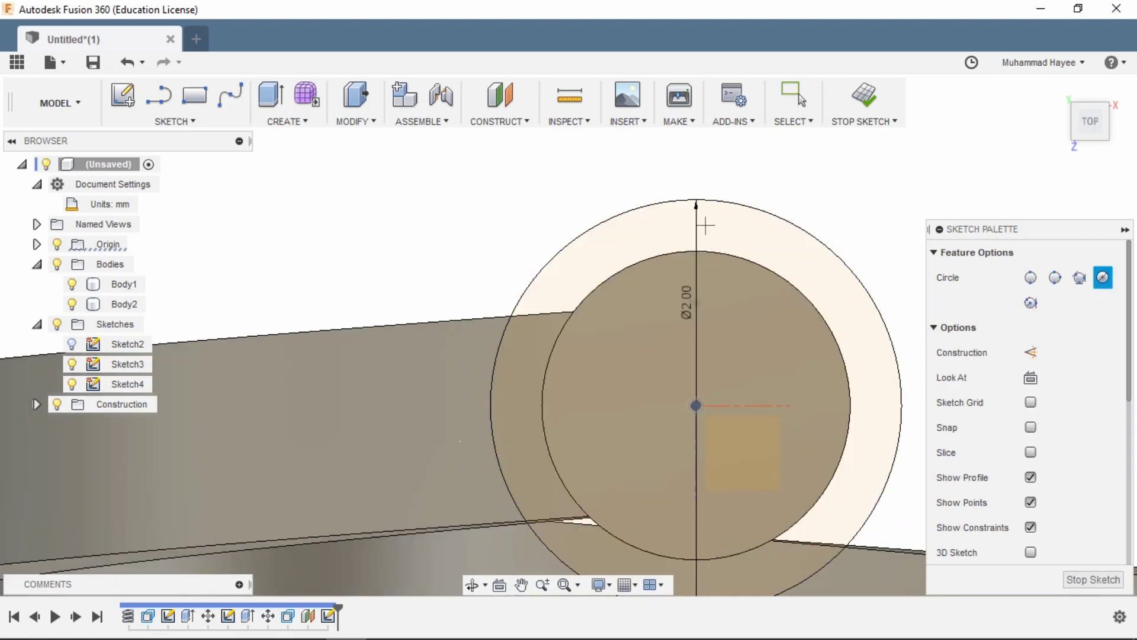
left_click(696, 405)
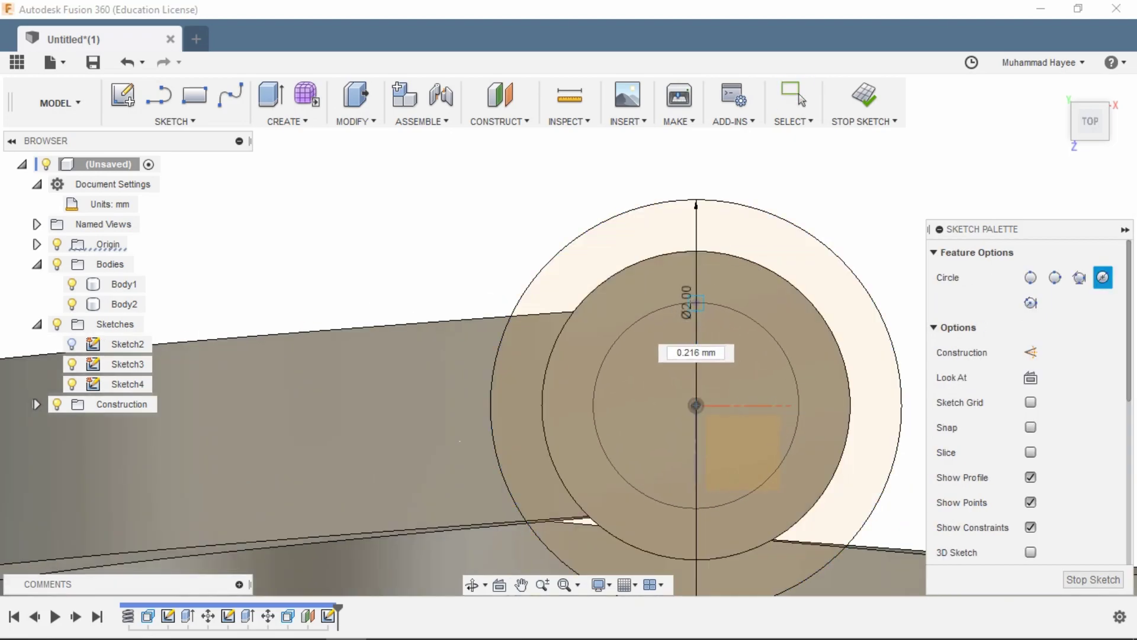
left_click(697, 303)
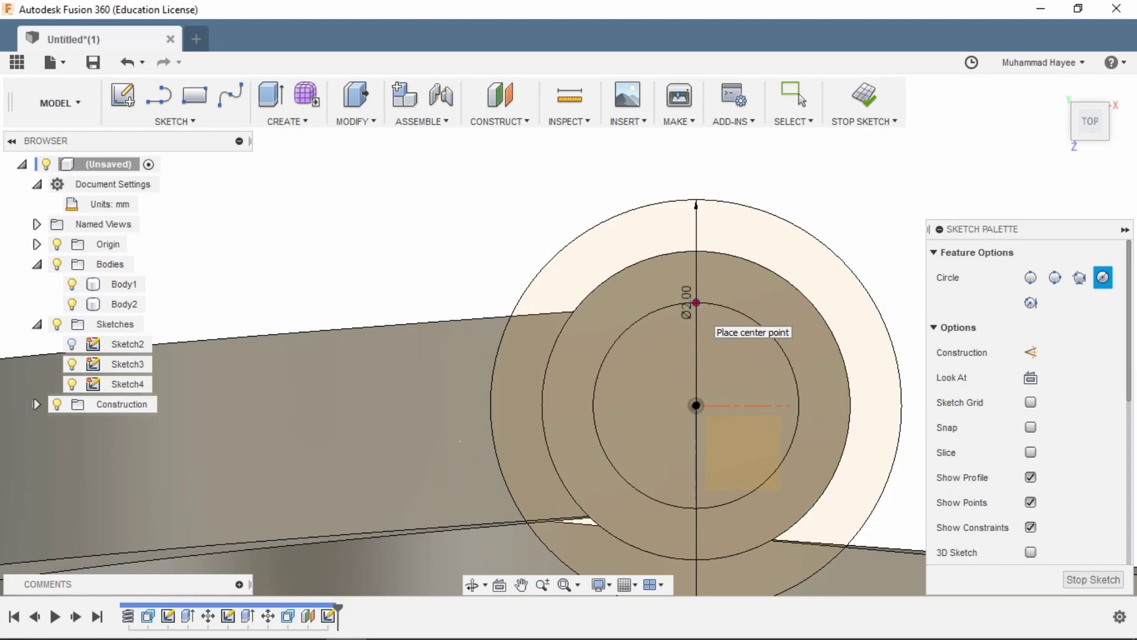
scroll(691, 302, "down", 3)
scroll(798, 335, "up", 2)
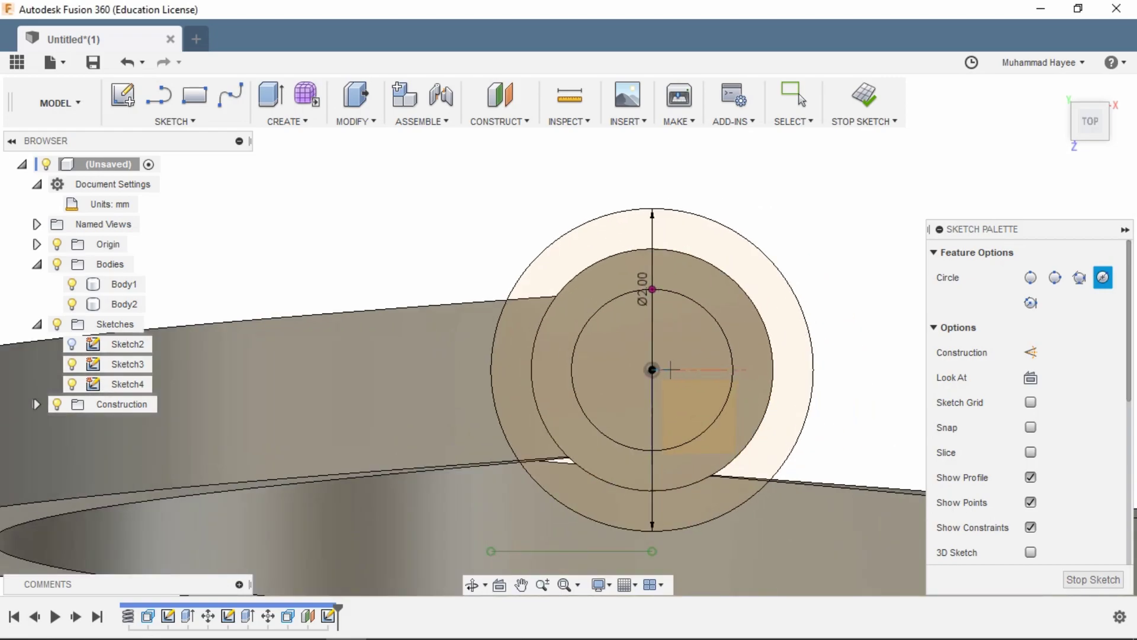
left_click(652, 369)
left_click(873, 379)
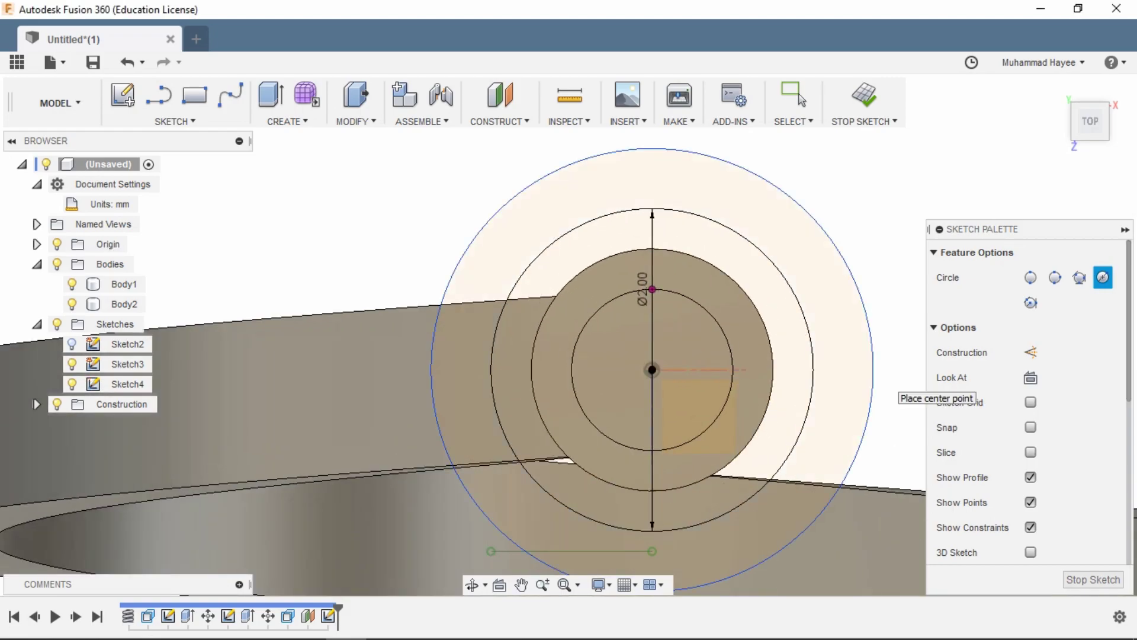
key("Escape")
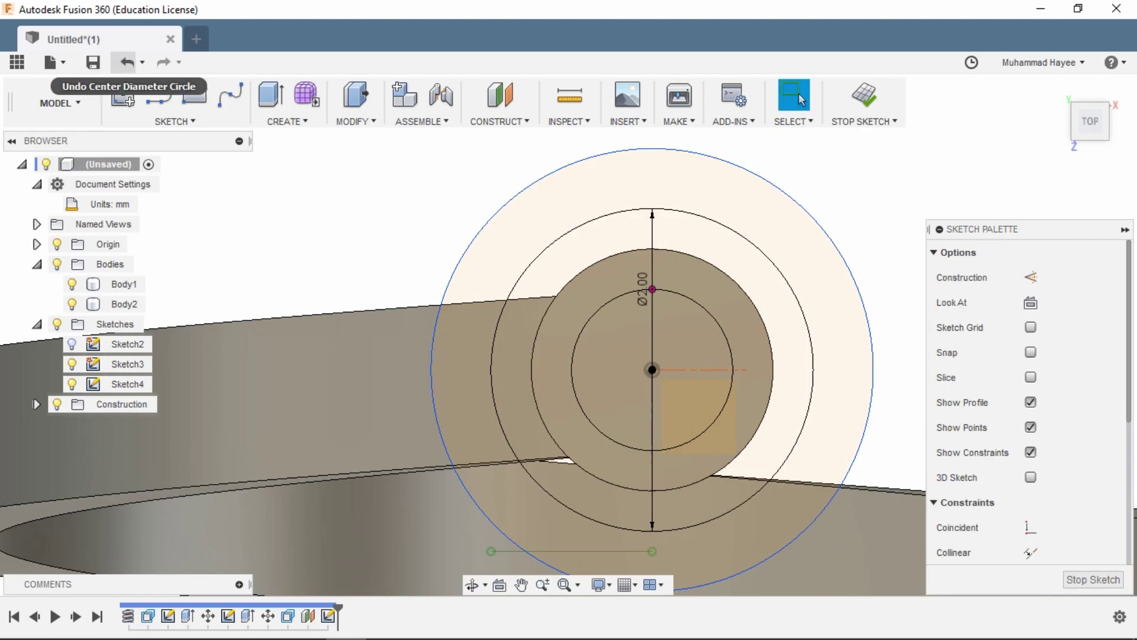
left_click(126, 62)
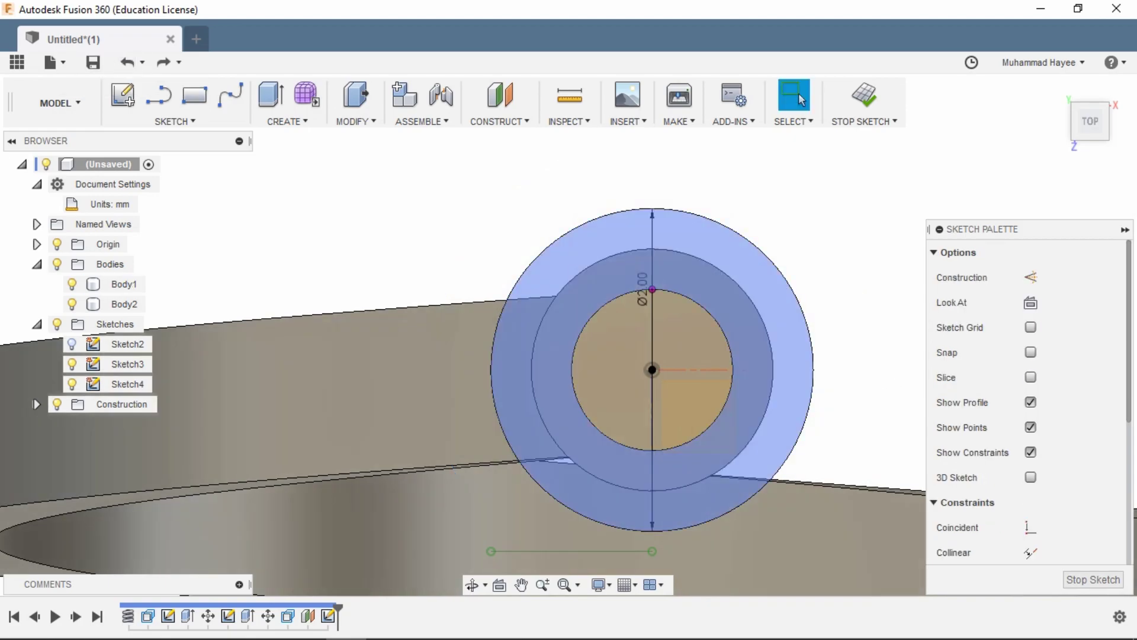
Step: Draw a horizontal line from the circle centre out to the right
key("l")
left_click(652, 369)
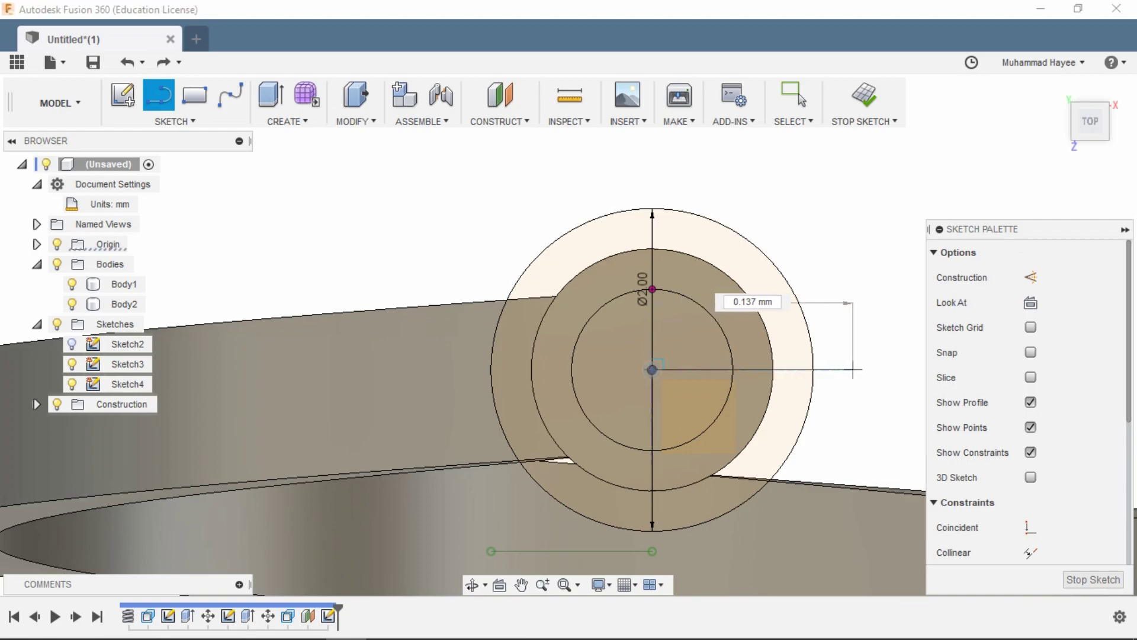
left_click(857, 370)
key("Escape")
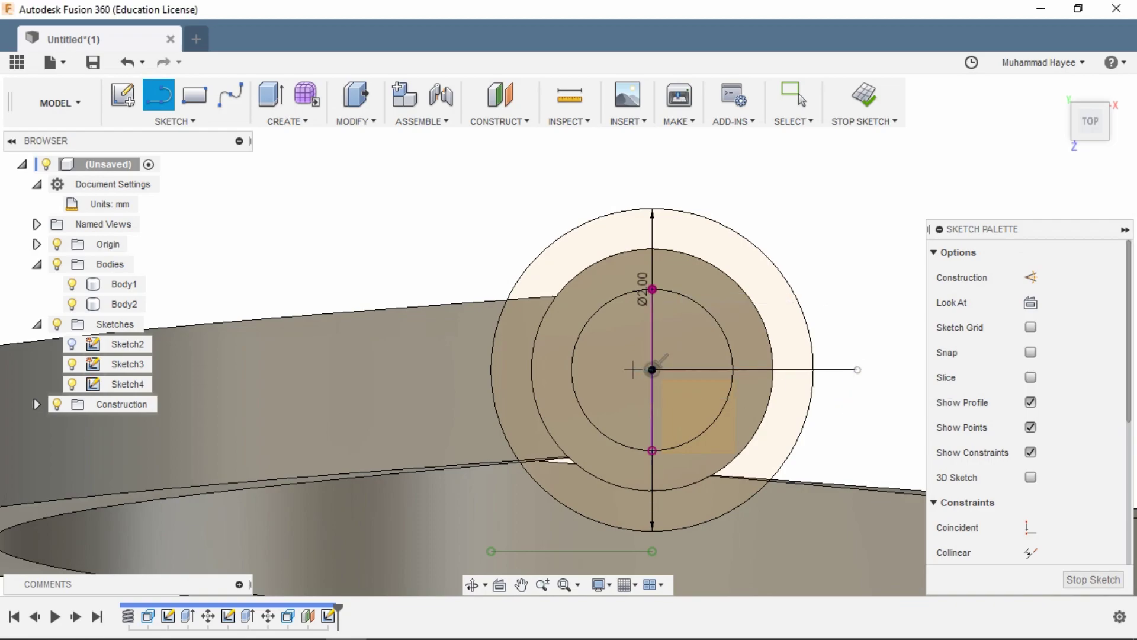
scroll(652, 370, "up", 3)
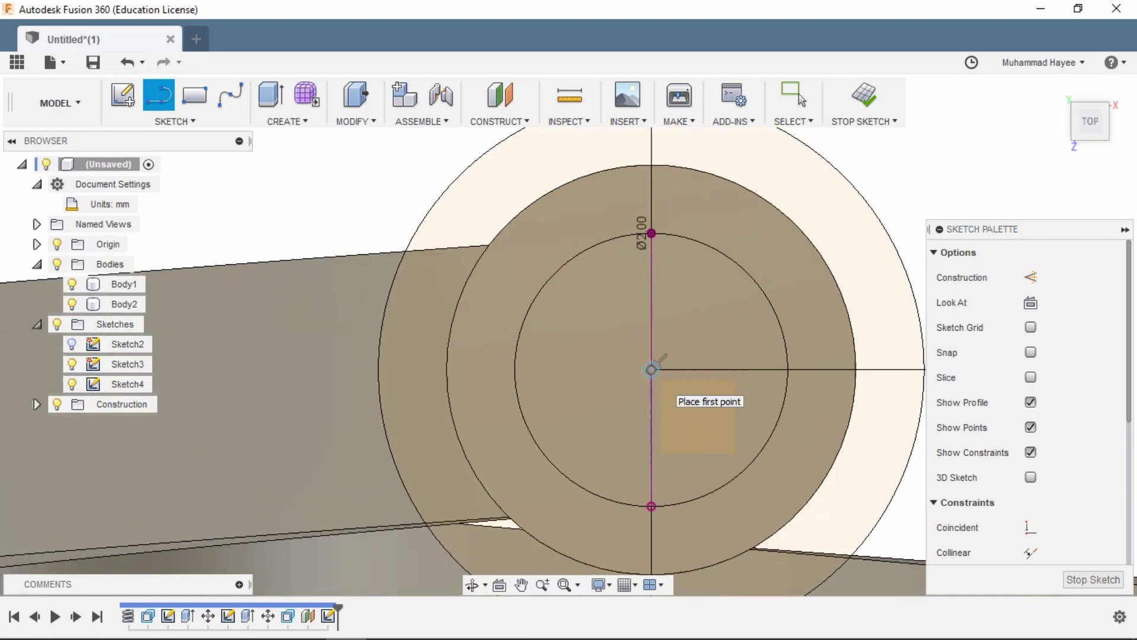
key("Escape")
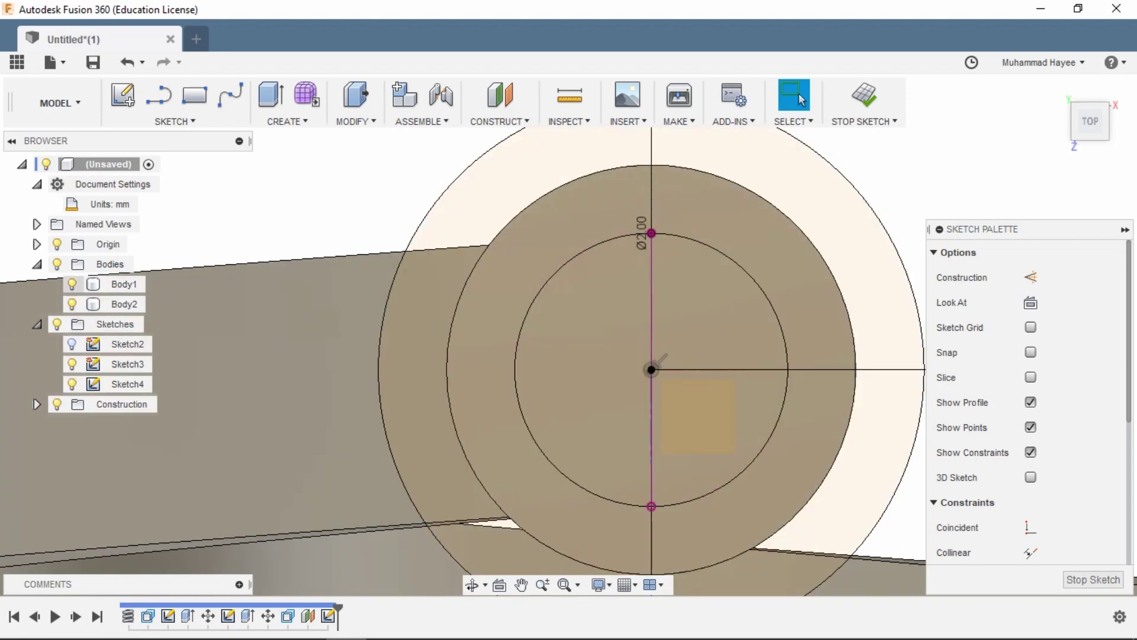
Step: Hide Body1 and Body2, then delete the two vertical sketch lines
key("v")
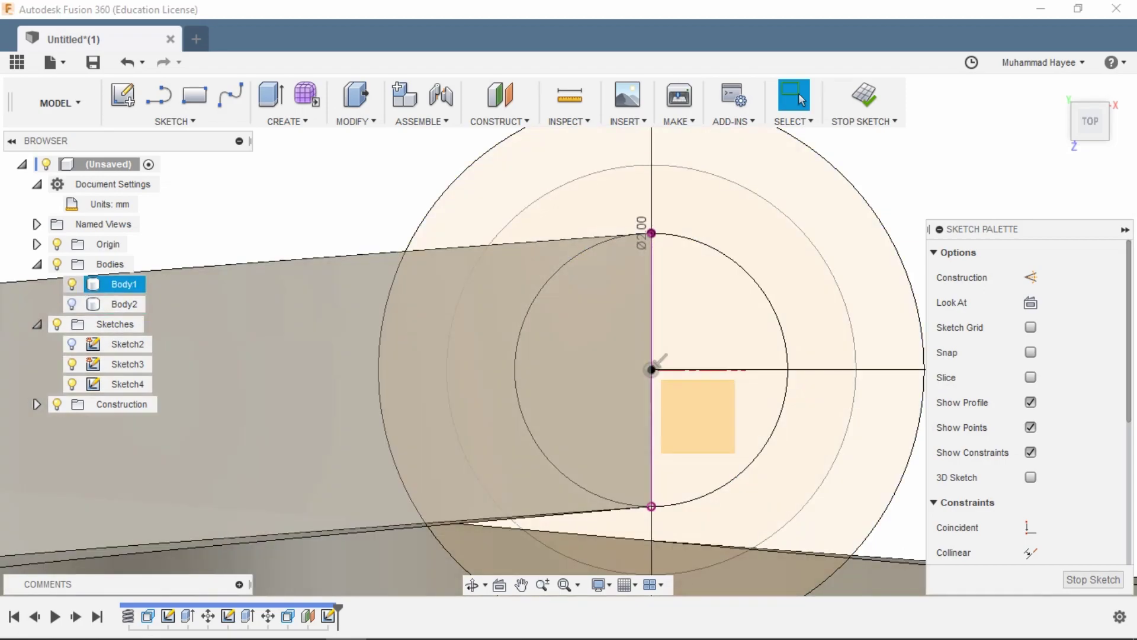
key("v")
right_click(651, 299)
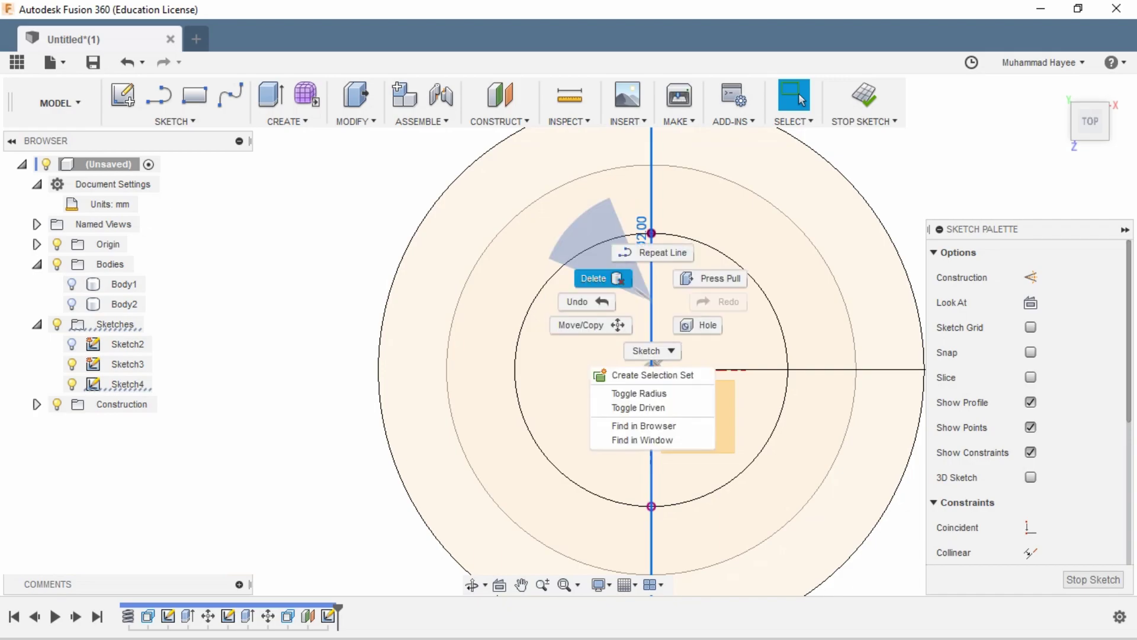
left_click(594, 277)
scroll(622, 278, "down", 3)
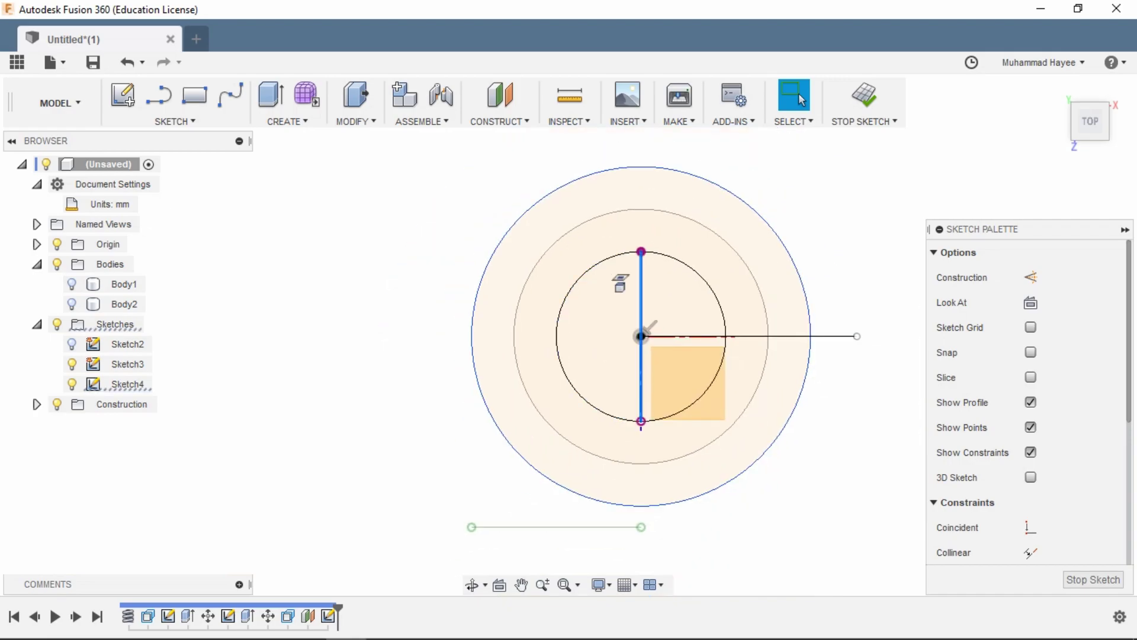
right_click(641, 283)
left_click(583, 260)
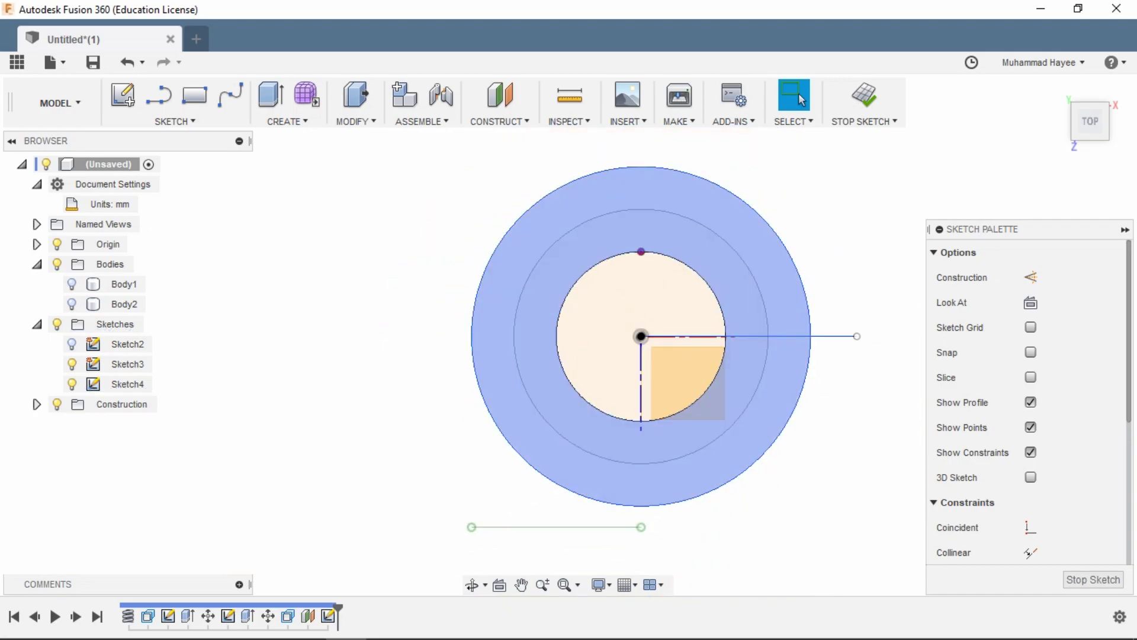
Step: Add a Ø2.00 diameter dimension to the circle and select the outer ring profile
key("d")
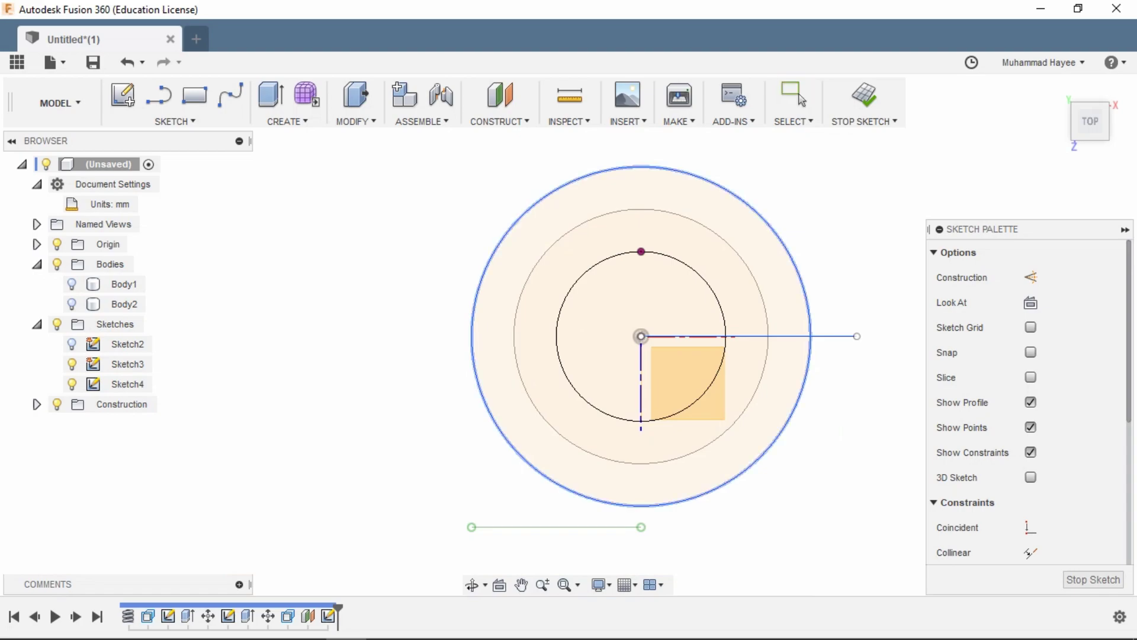
left_click(803, 380)
left_click(657, 311)
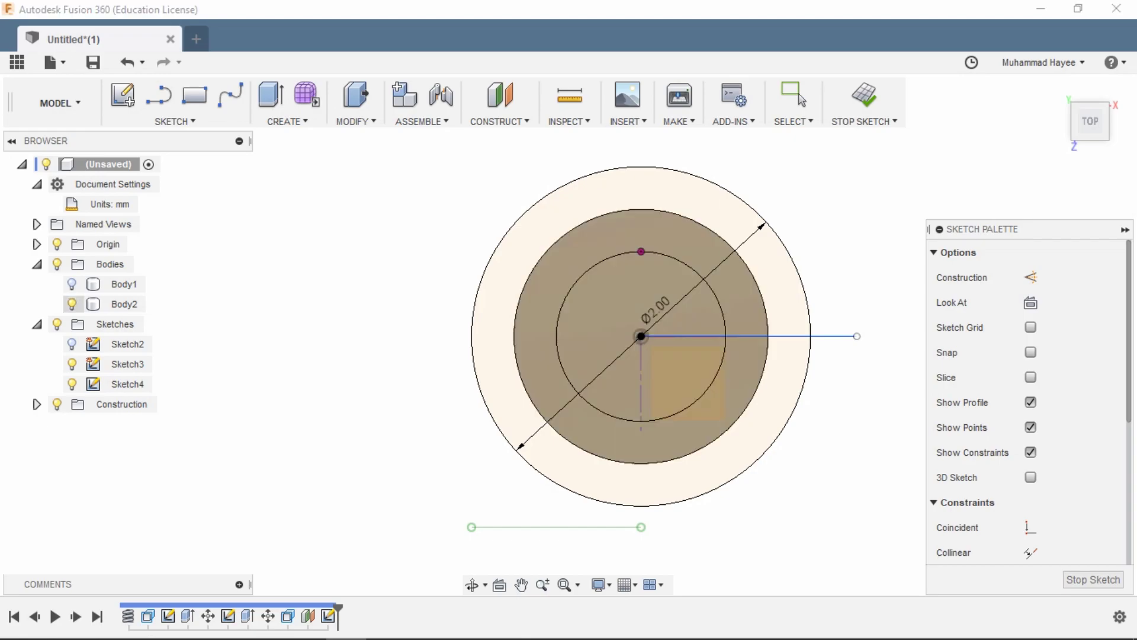
scroll(710, 358, "up", 2)
key("Escape")
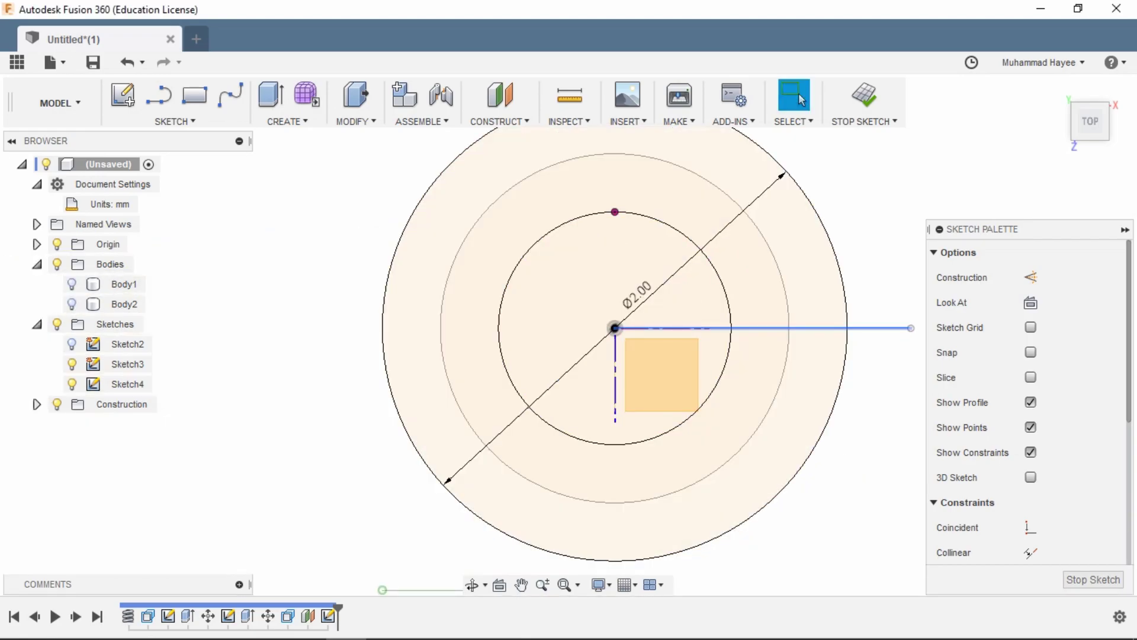
left_click(818, 355)
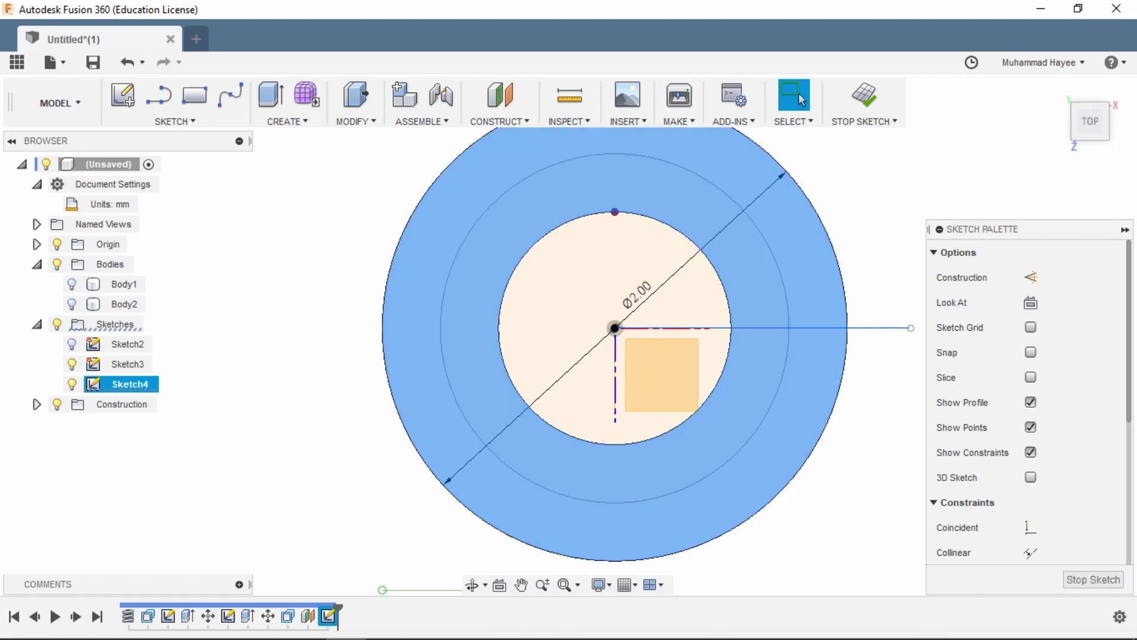
key("Escape")
scroll(668, 281, "up", 2)
Step: Draw a 0.05 mm vertical line from the circle centre
key("l")
type("0")
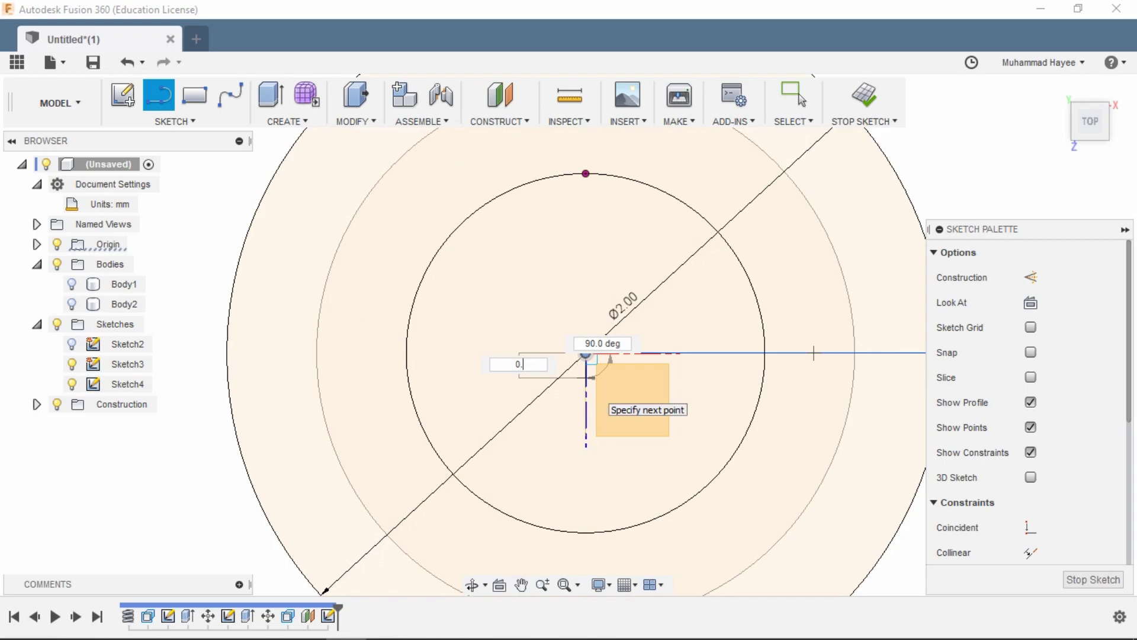
type("5")
key("Tab")
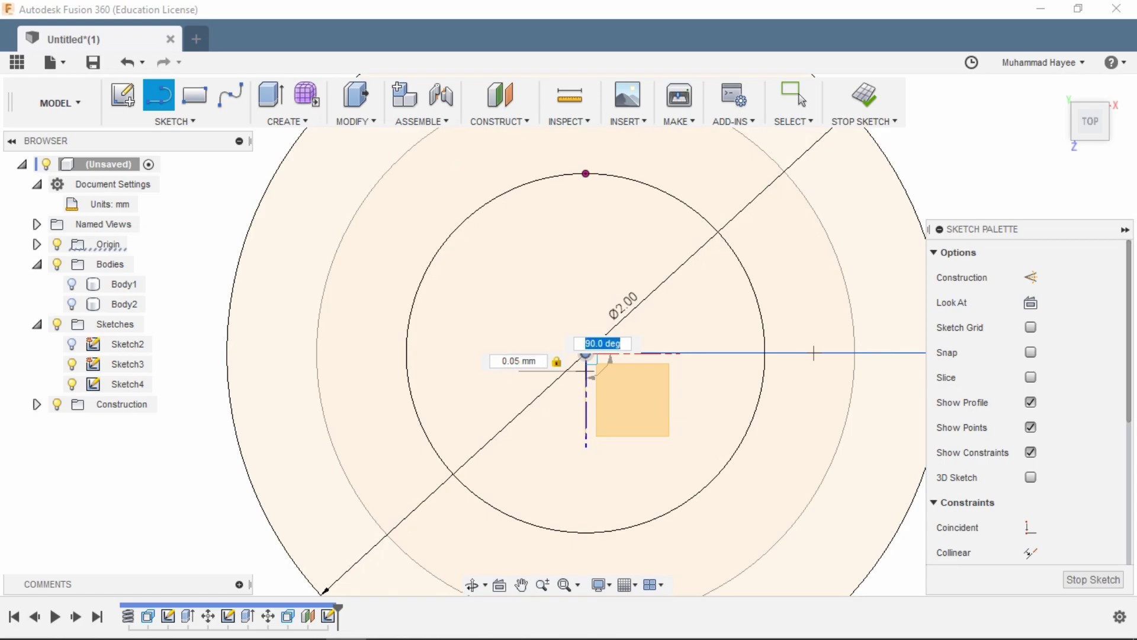
key("Return")
key("Escape")
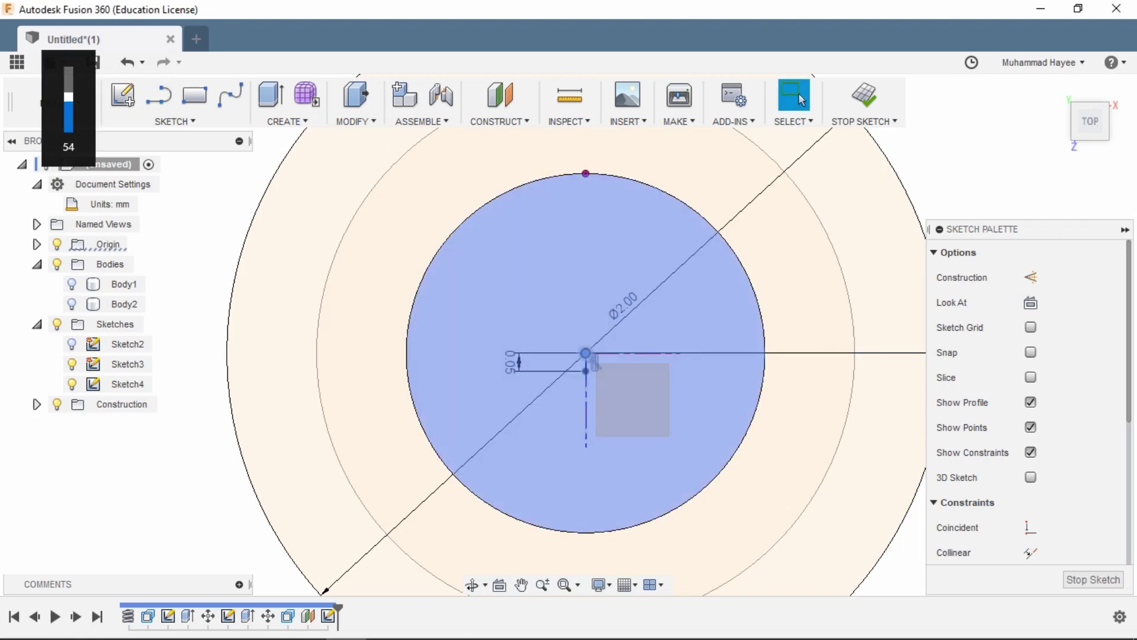
scroll(594, 363, "up", 3)
Step: Draw a second 0.05 mm vertical line from the centre on the other side
key("l")
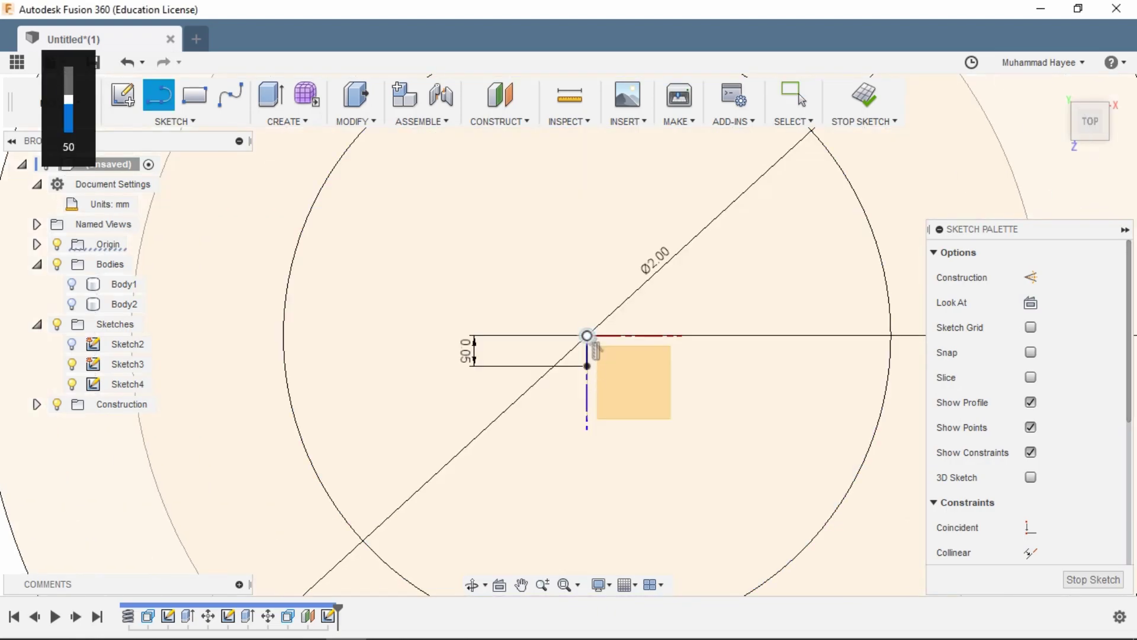
left_click(587, 336)
type("0.05")
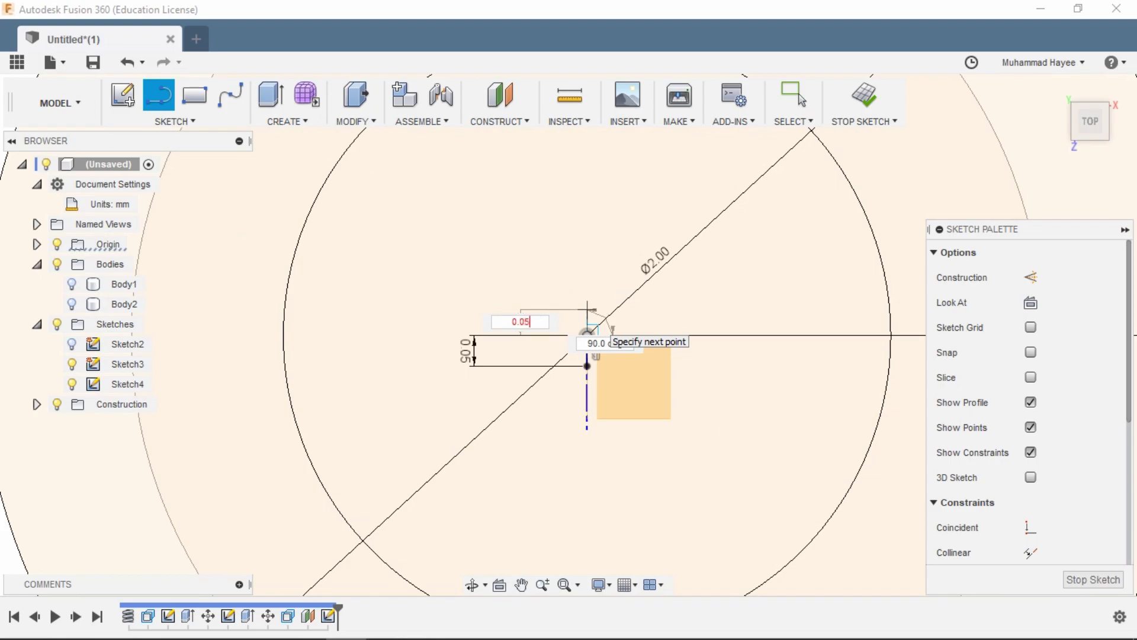
key("Tab")
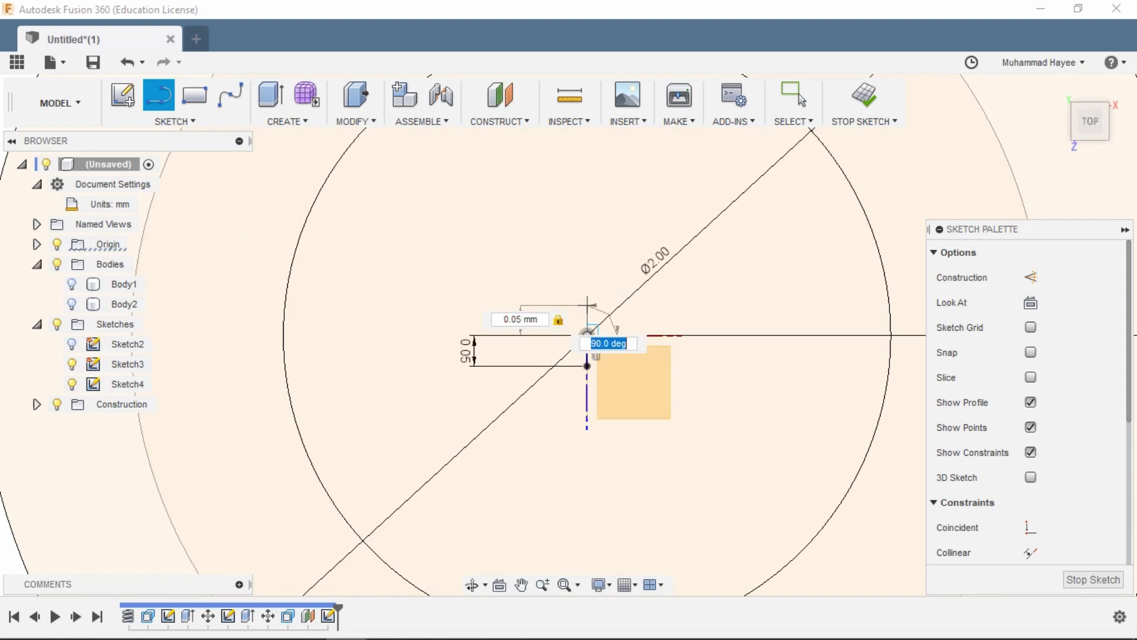
key("Return")
scroll(587, 305, "down", 3)
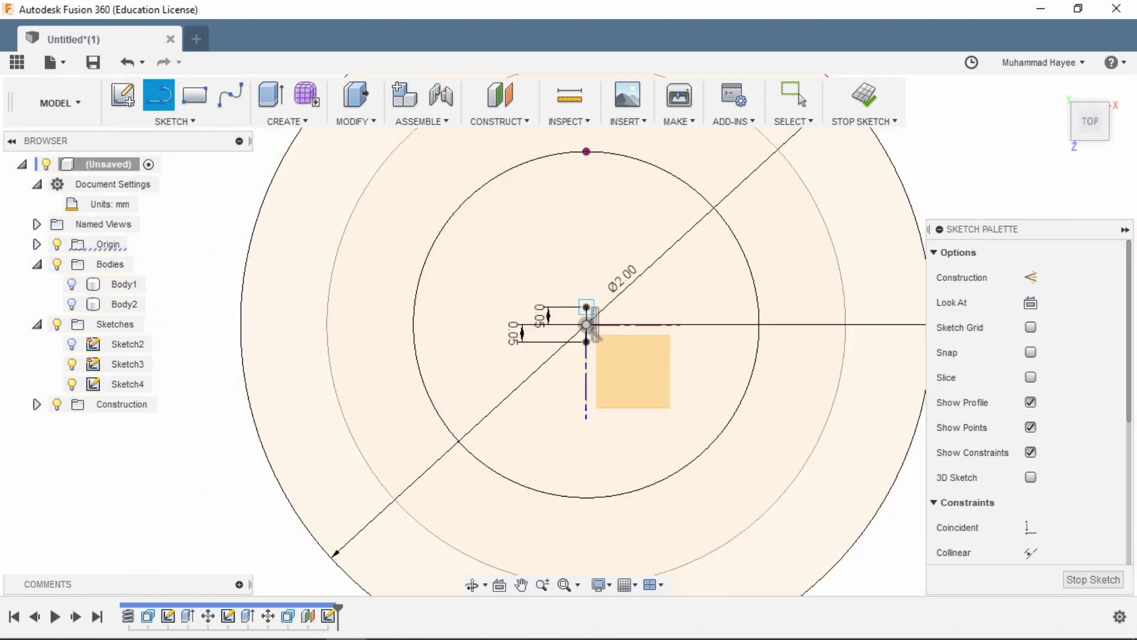
scroll(594, 334, "down", 3)
scroll(596, 331, "down", 2)
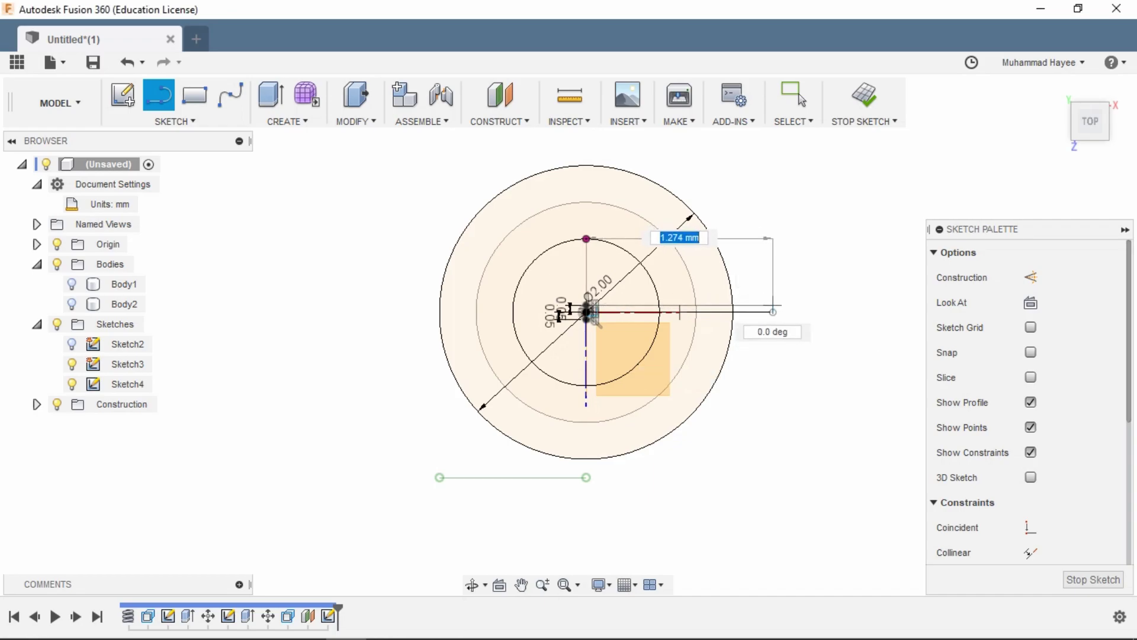
Step: Draw horizontal lines from the centre area out past the outer circle
left_click(773, 307)
key("Escape")
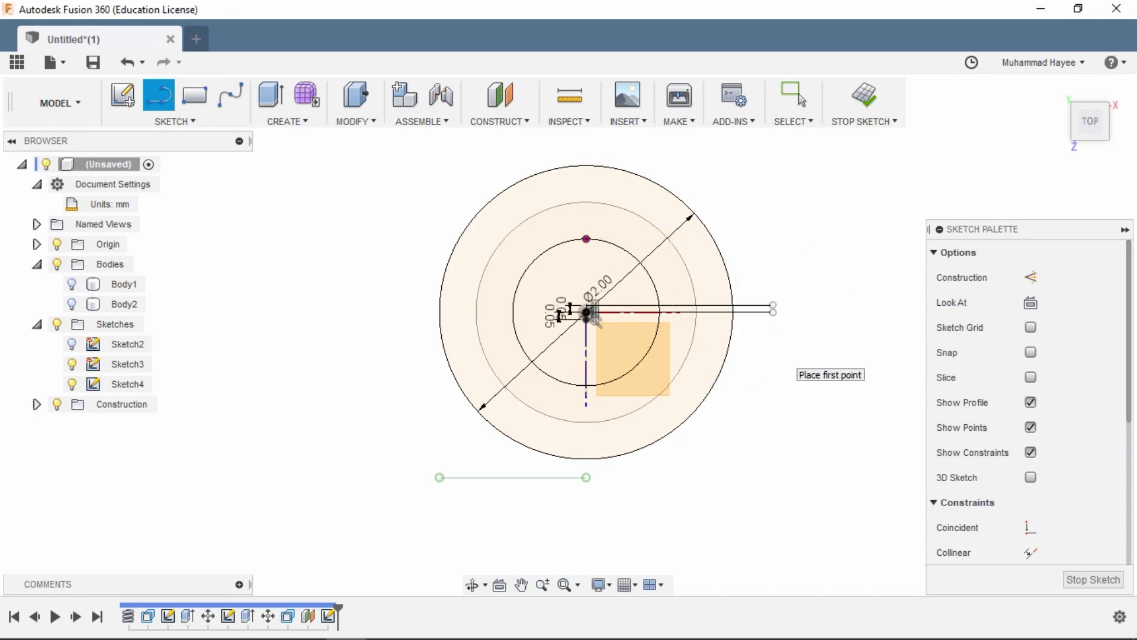
left_click(588, 314)
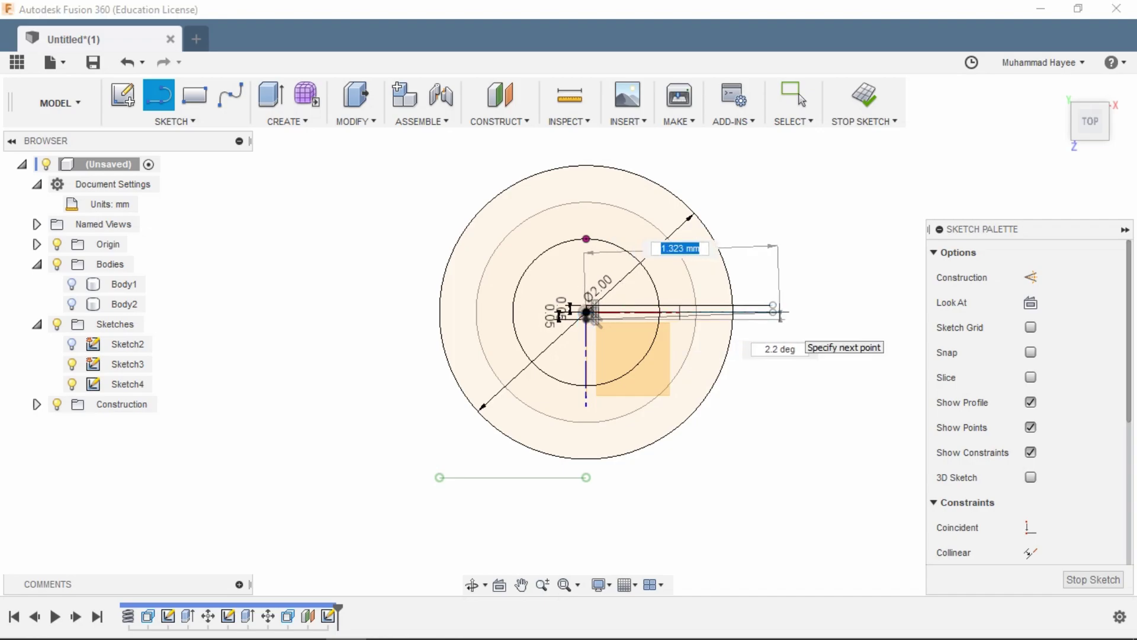
left_click(772, 312)
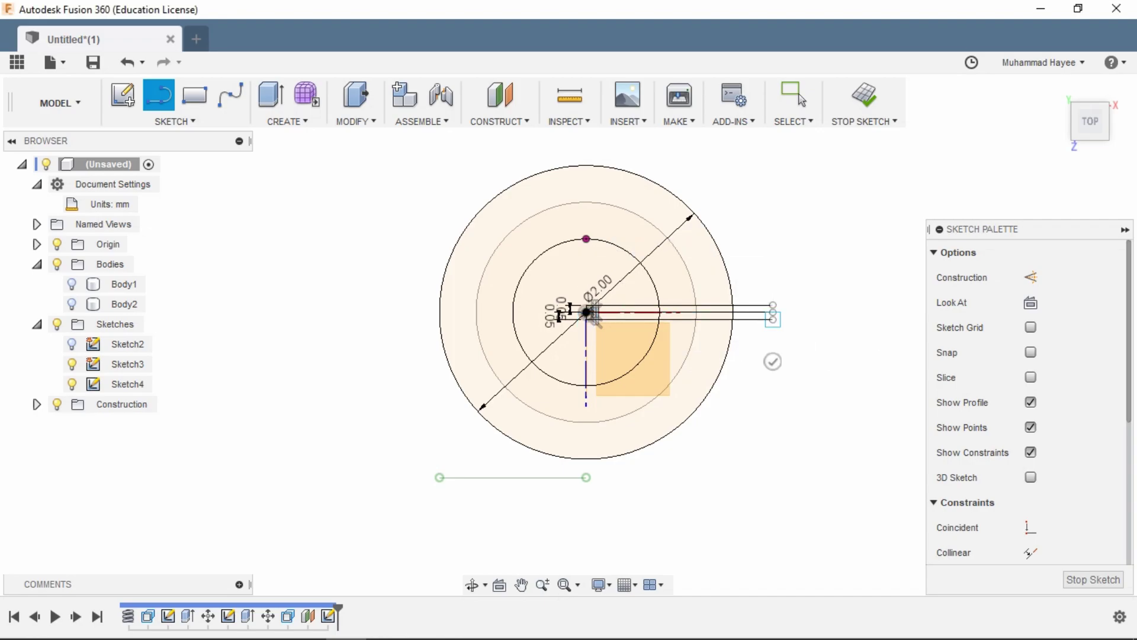
scroll(772, 358, "up", 3)
key("Escape")
scroll(780, 308, "up", 2)
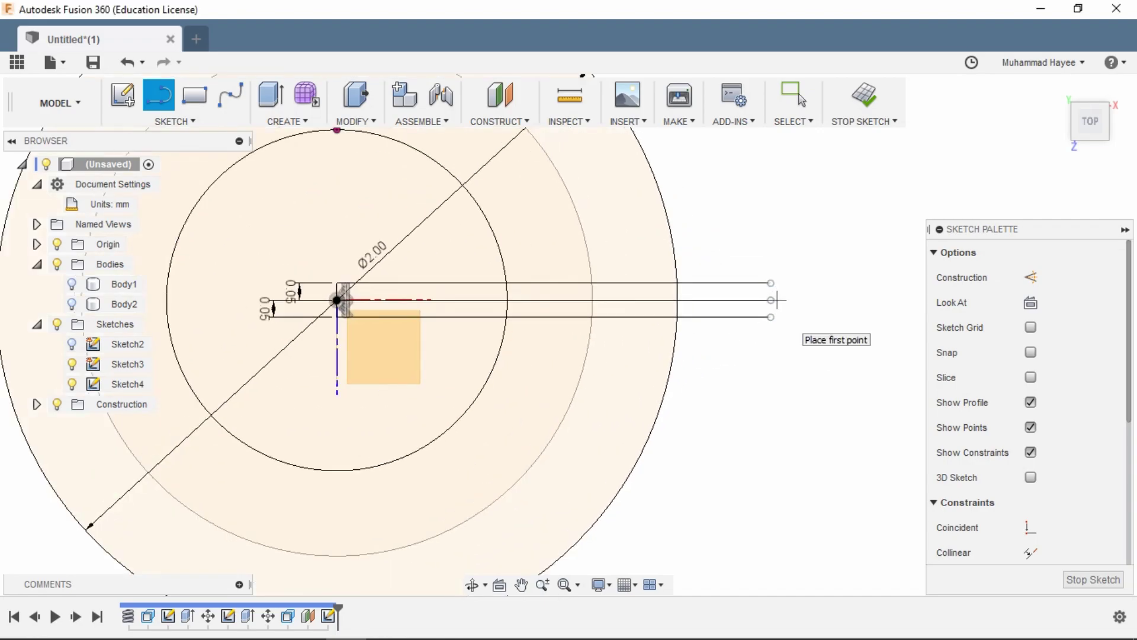
Step: Delete the stray middle horizontal line, leaving the pair 0.1 mm apart
key("Escape")
left_click(764, 300)
right_click(741, 300)
left_click(687, 279)
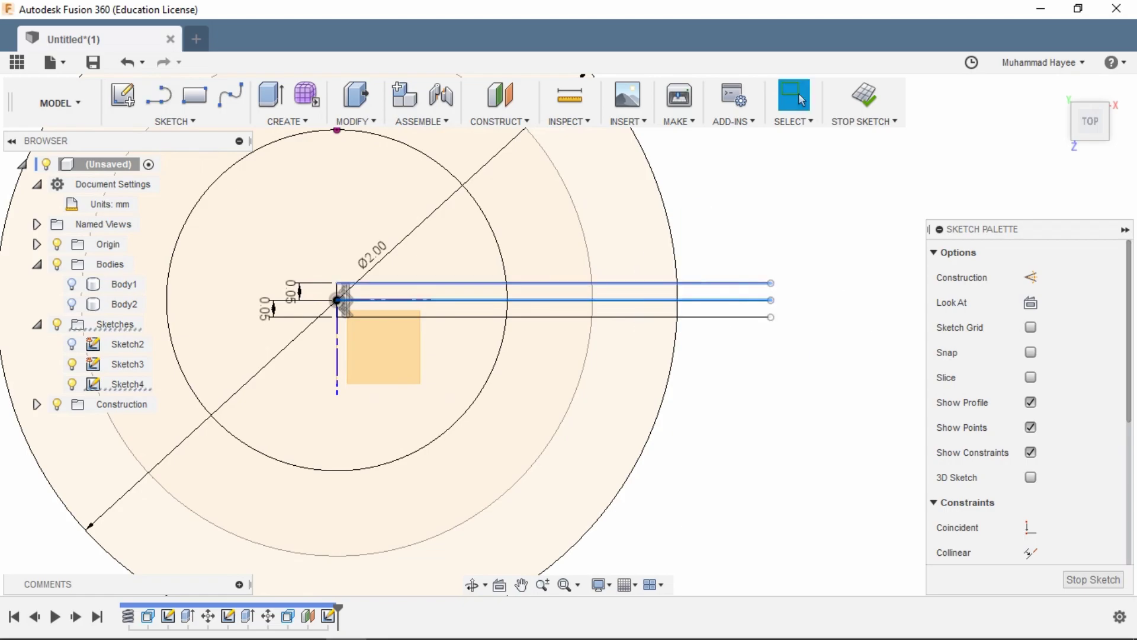
scroll(830, 279, "up", 1)
scroll(830, 279, "up", 1)
key("l")
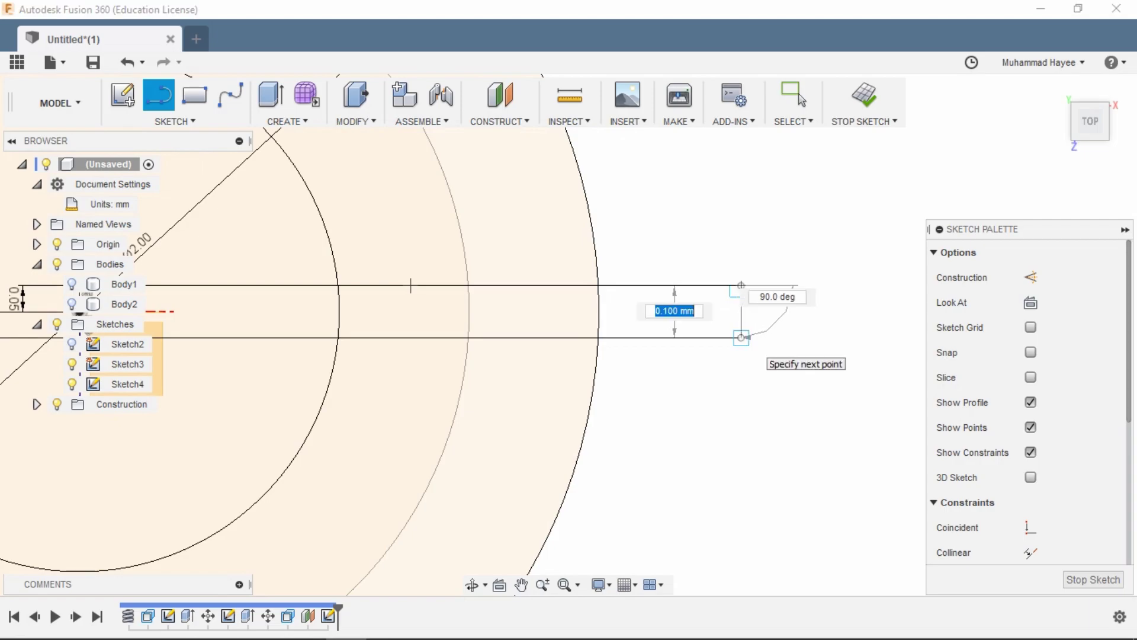
key("Escape")
scroll(758, 322, "down", 2)
scroll(758, 323, "down", 2)
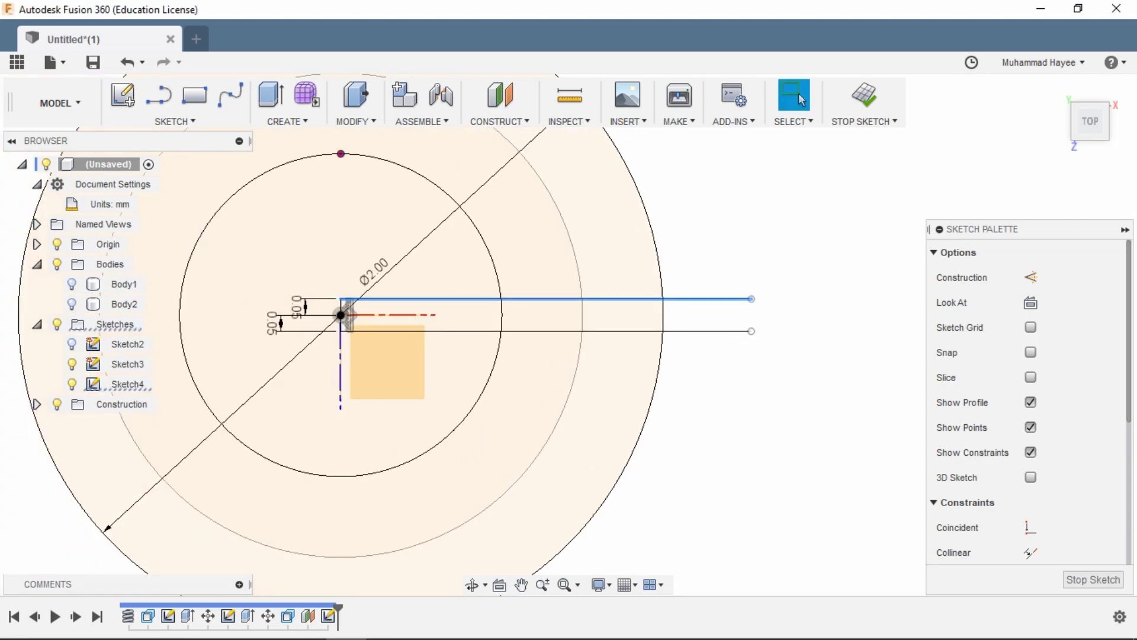
Step: Circular-pattern the two parallel lines 3 times around the circle centre
left_click(592, 331, "ctrl")
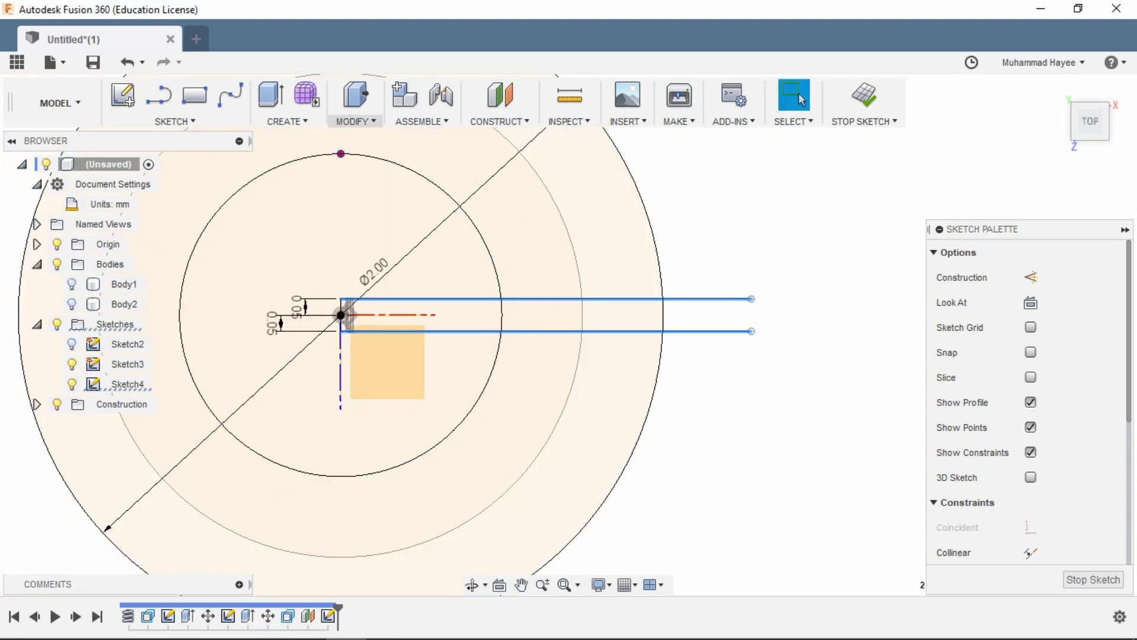
left_click(356, 121)
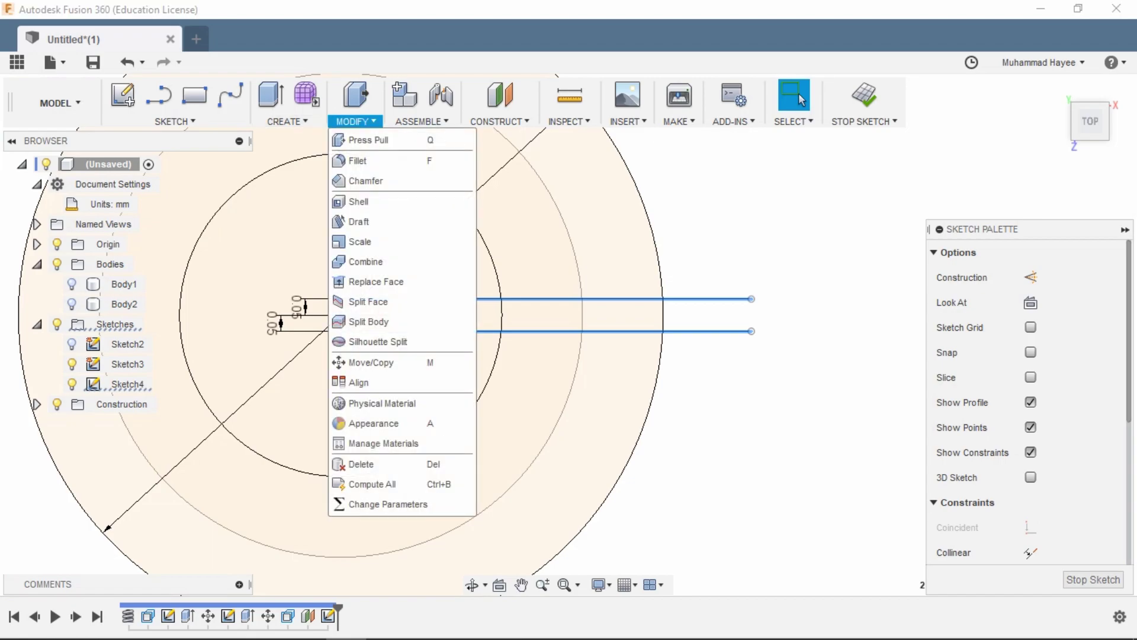
left_click(174, 121)
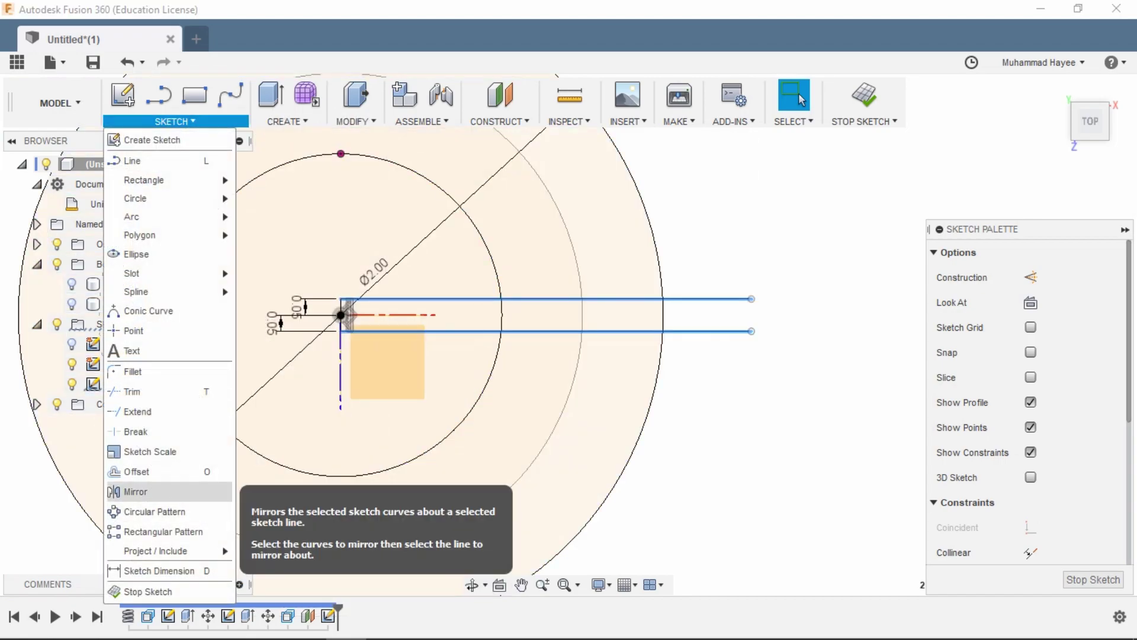
left_click(154, 511)
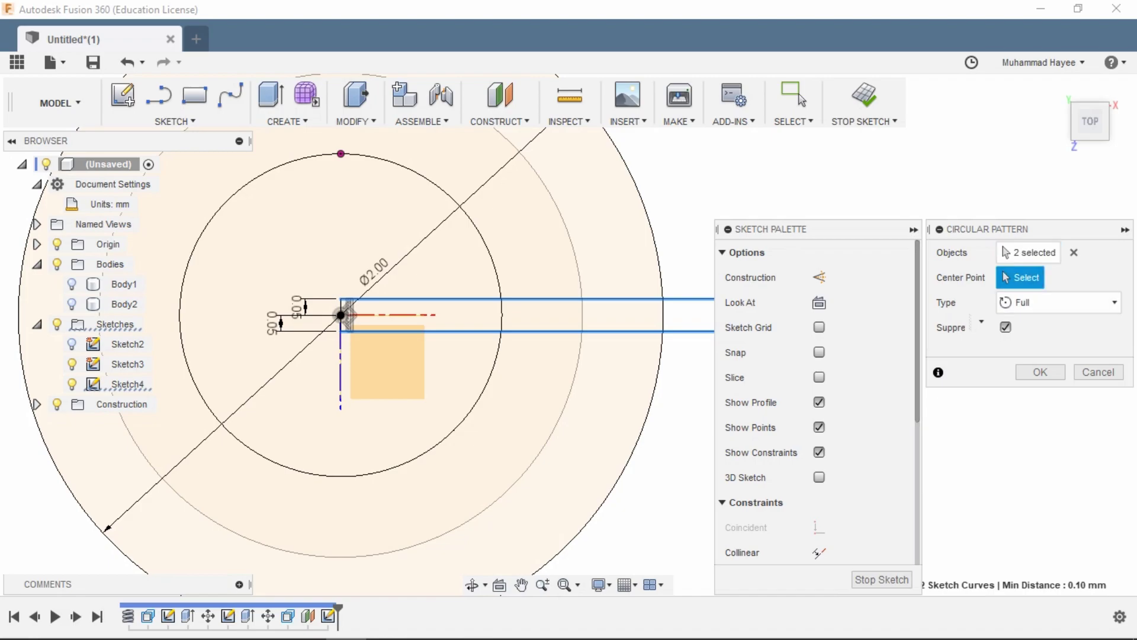
left_click(347, 314)
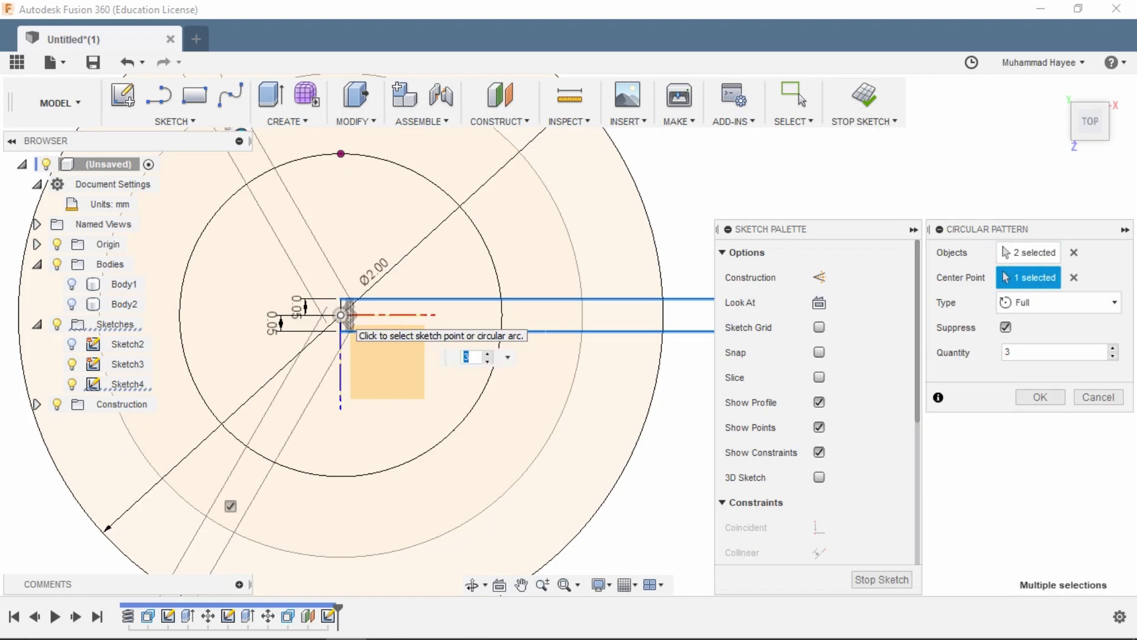
key("Return")
scroll(343, 316, "up", 5)
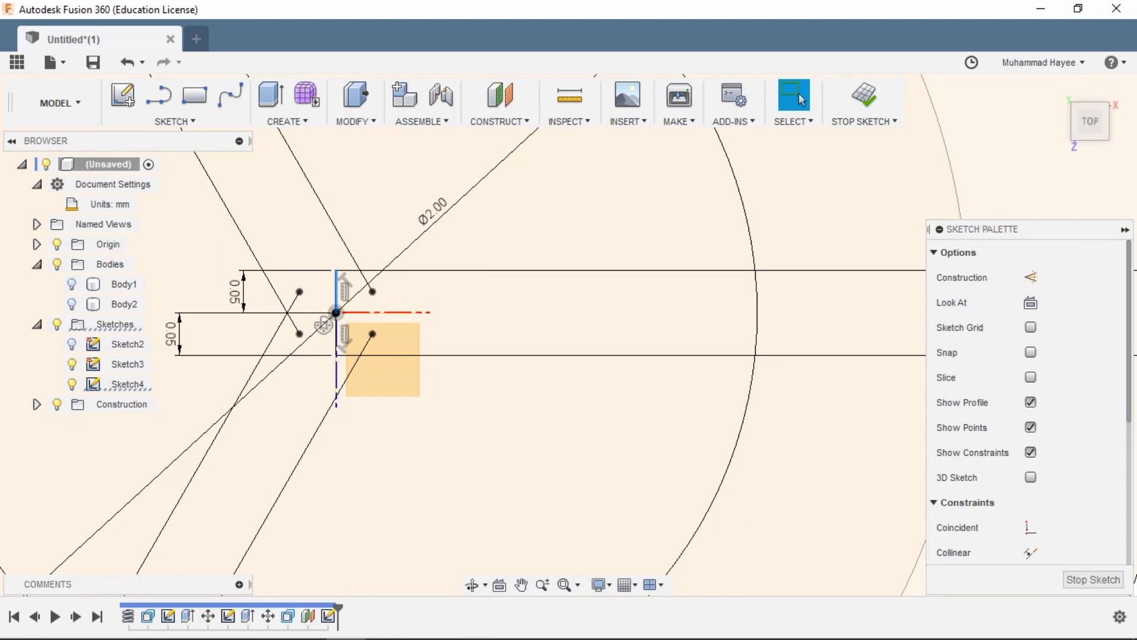
scroll(323, 325, "up", 3)
right_click(325, 301)
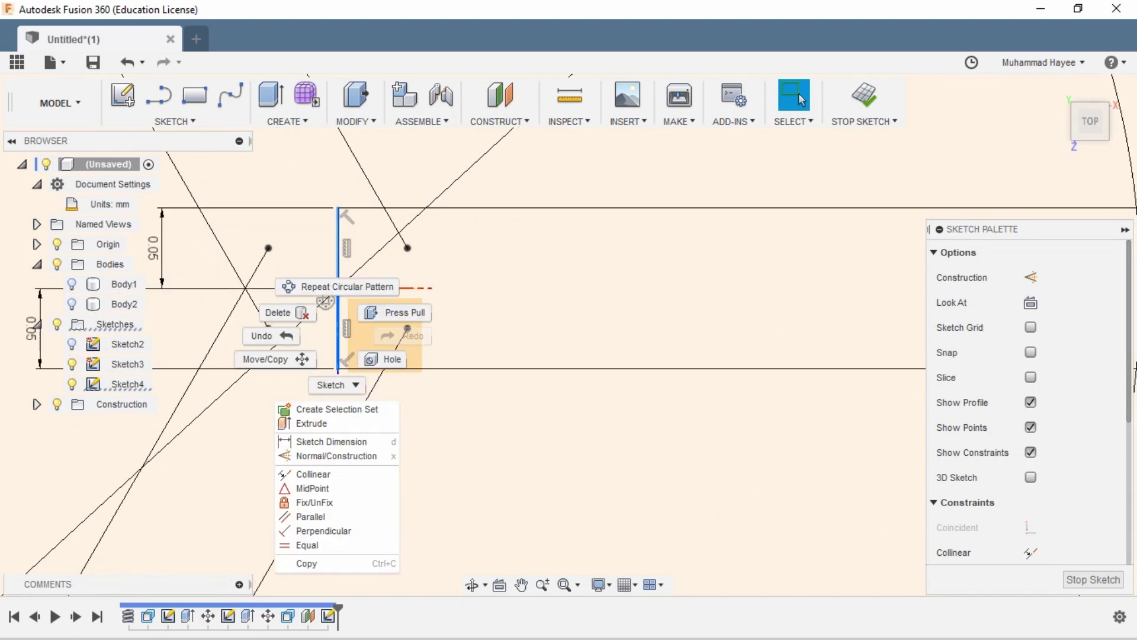
scroll(309, 314, "down", 3)
scroll(309, 314, "down", 3)
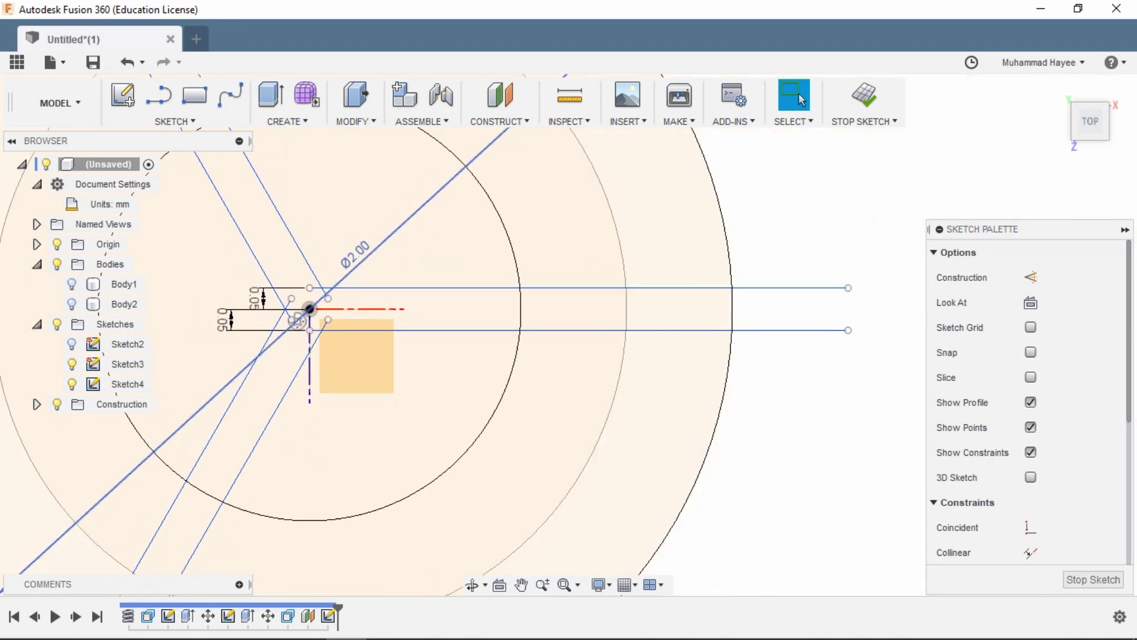
scroll(302, 320, "down", 3)
scroll(294, 323, "down", 2)
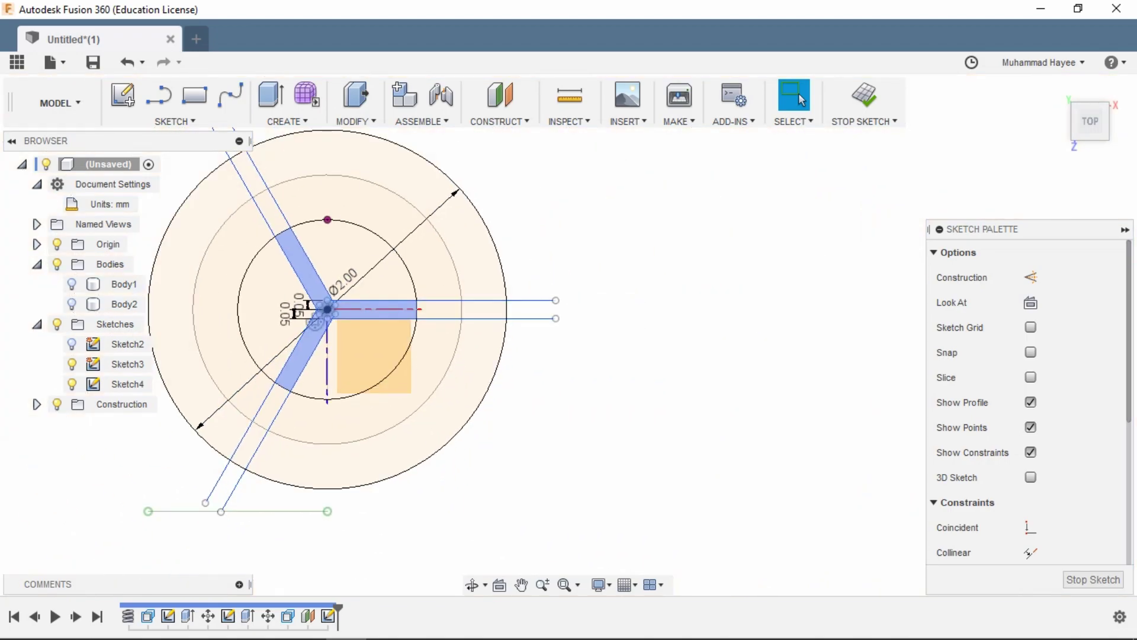
Step: Draw a horizontal line below the circle from the lower spoke's endpoint as the mirror axis
left_click(355, 178)
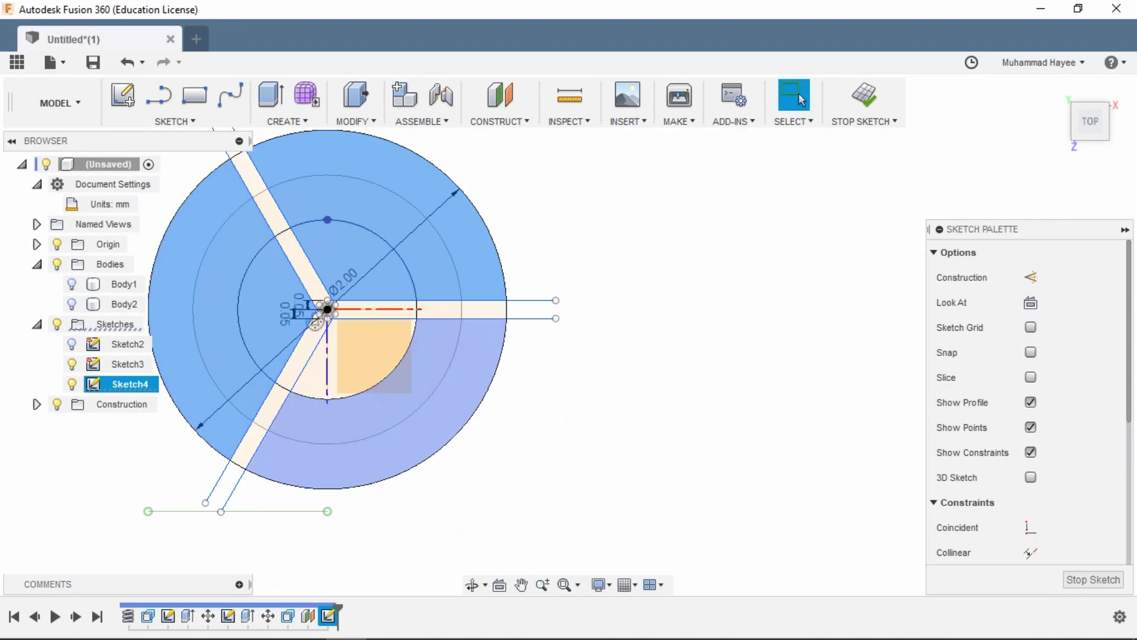
left_click(685, 351)
scroll(686, 351, "down", 2)
scroll(684, 351, "down", 2)
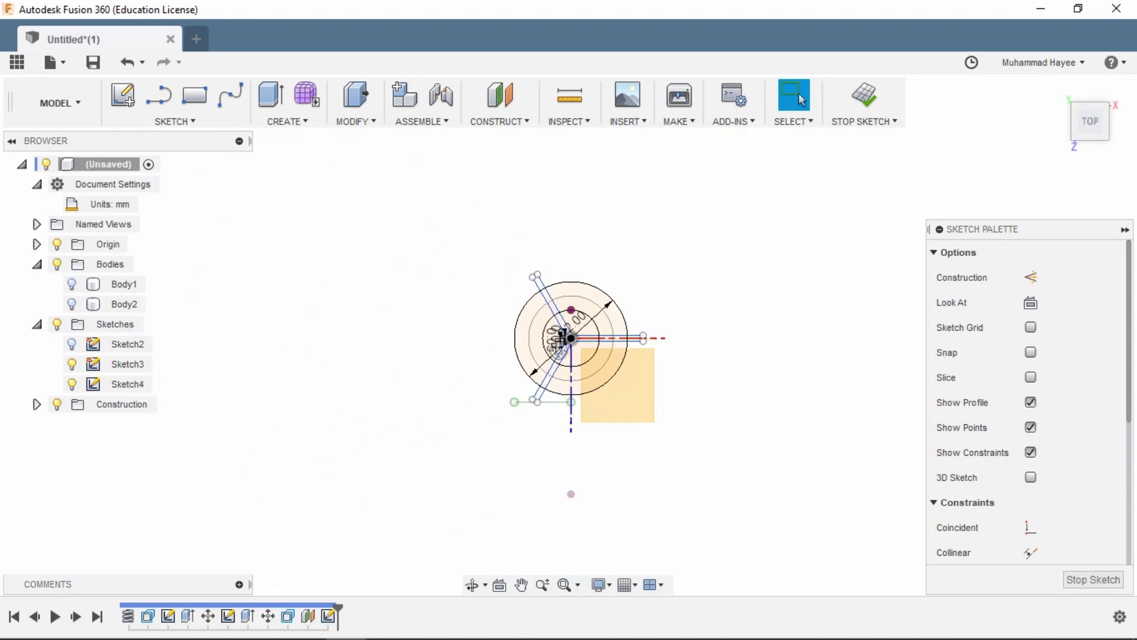
scroll(589, 407, "up", 3)
scroll(590, 407, "up", 2)
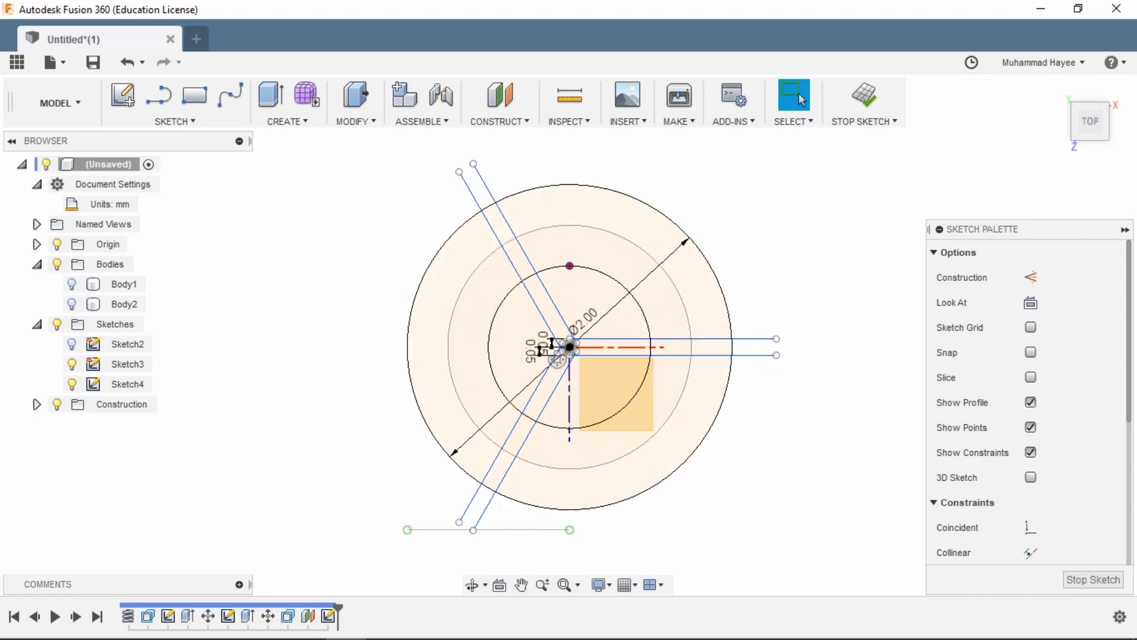
key("l")
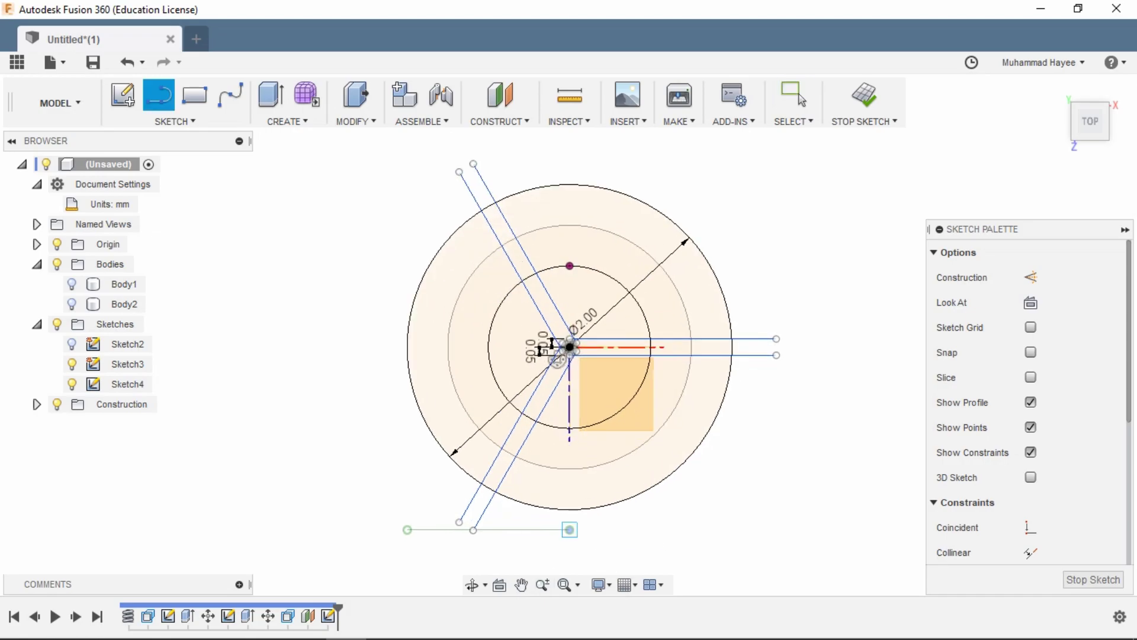
left_click_drag(570, 528, 524, 441)
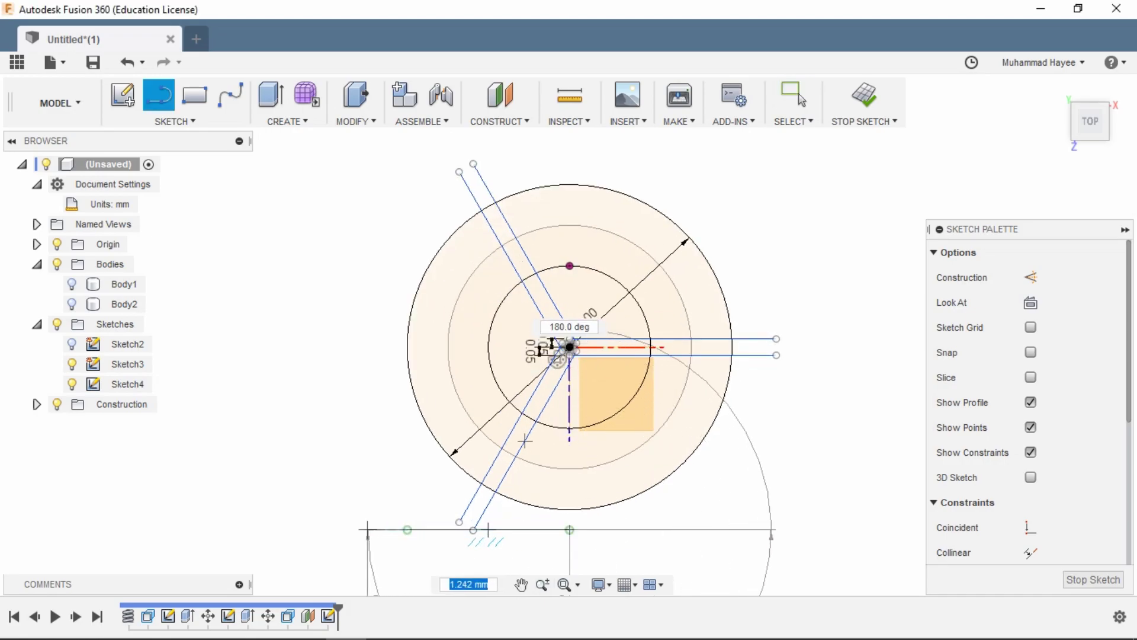
left_click(367, 529)
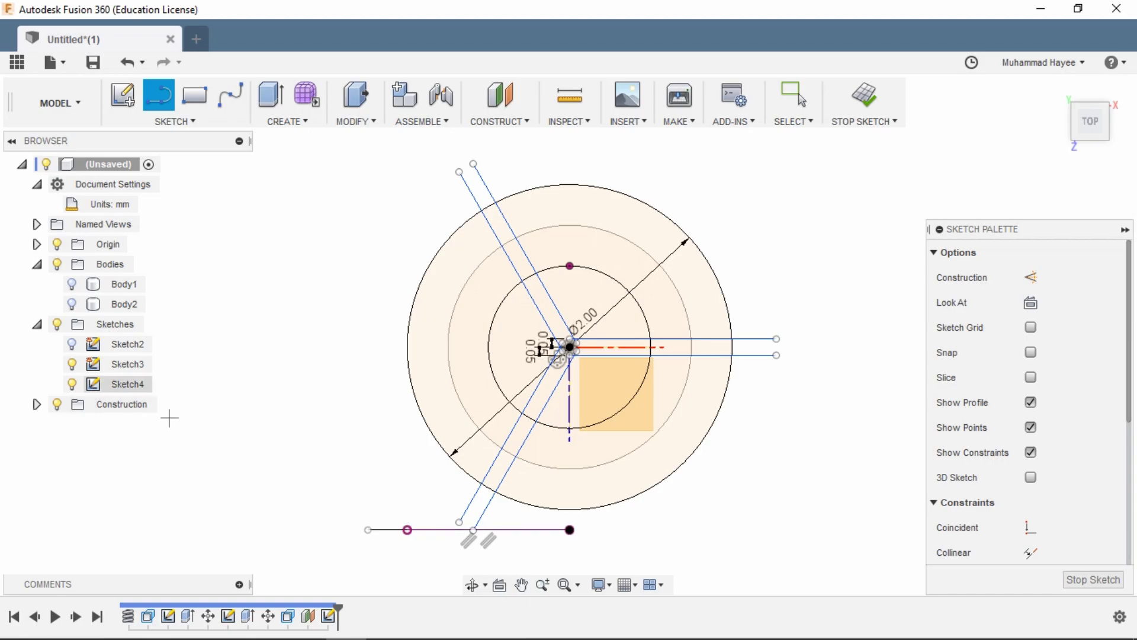
left_click(72, 363)
key("Escape")
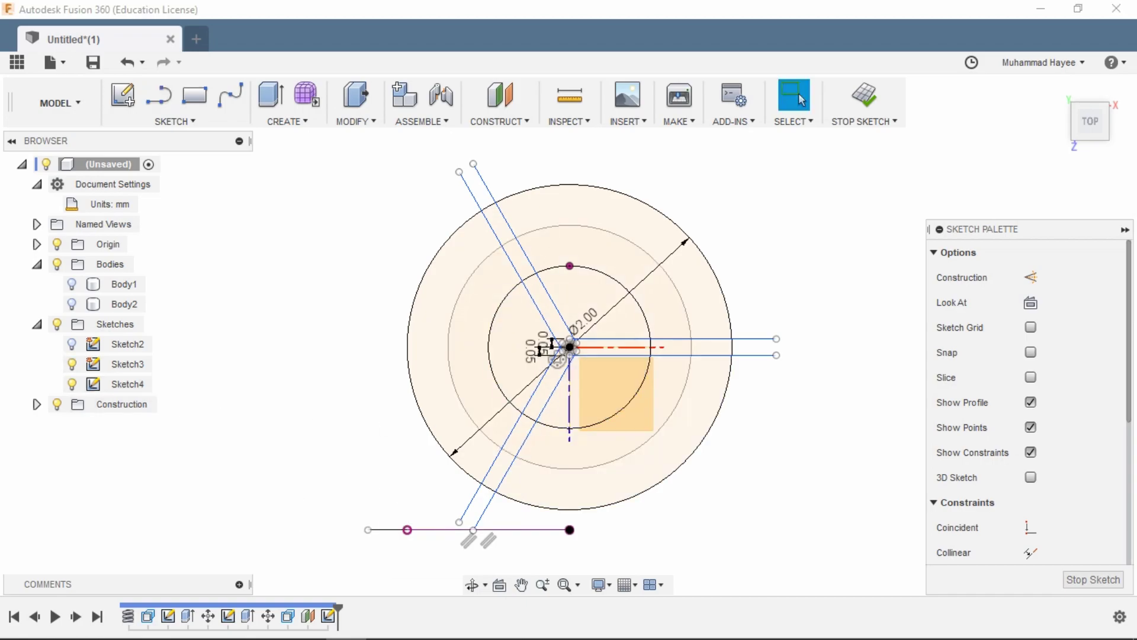
Step: Mirror all the sketch curves across that horizontal line
left_click_drag(345, 142, 813, 517)
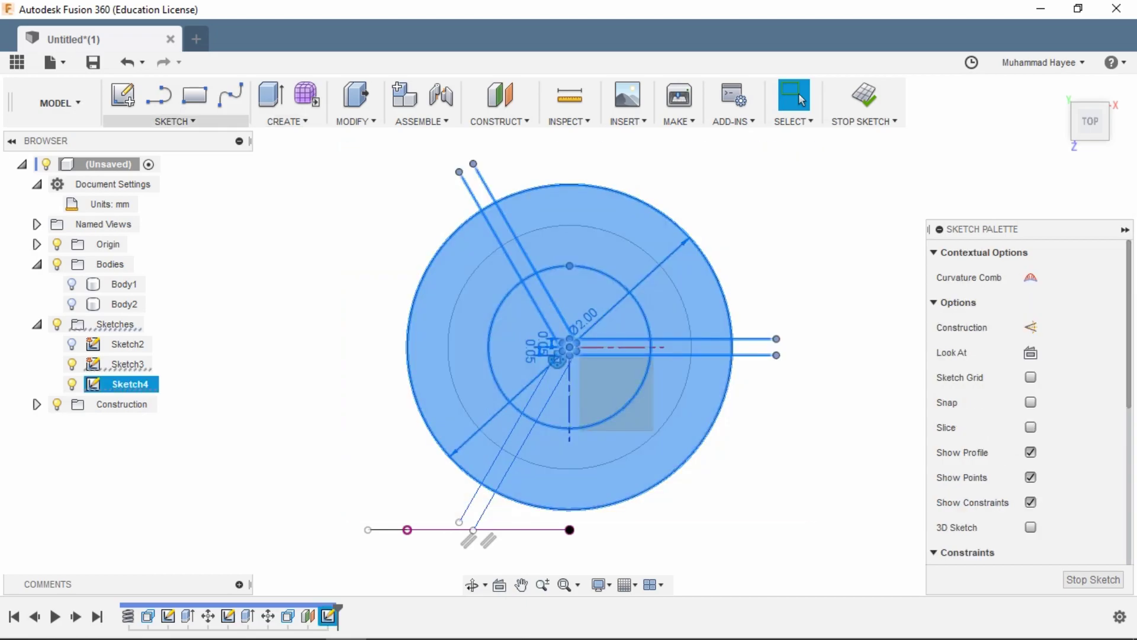
left_click(174, 121)
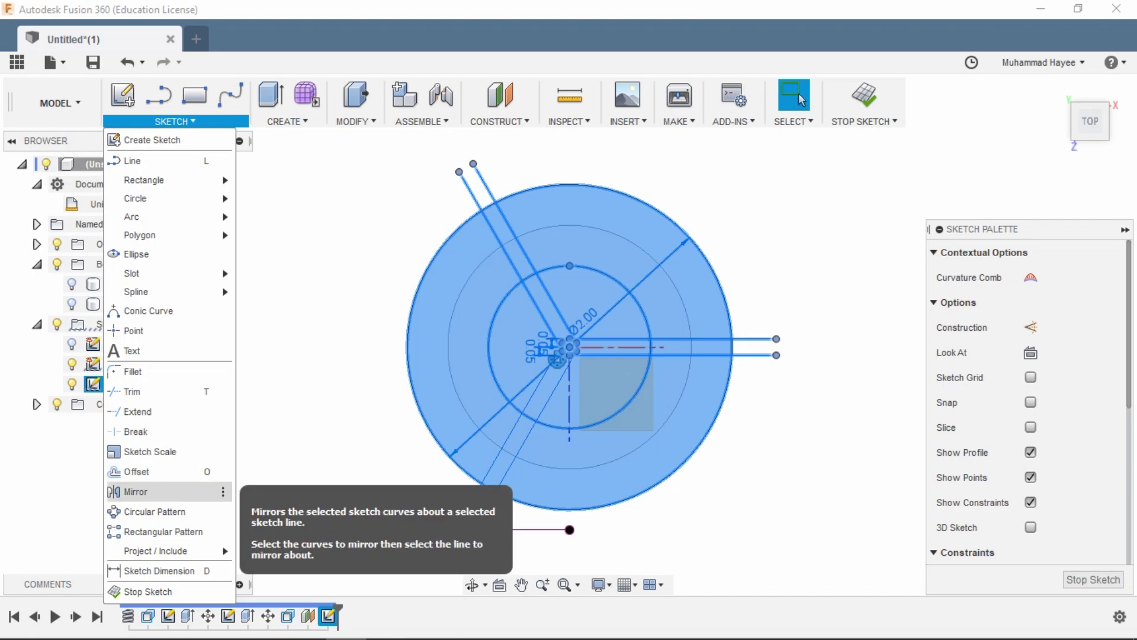
left_click(142, 492)
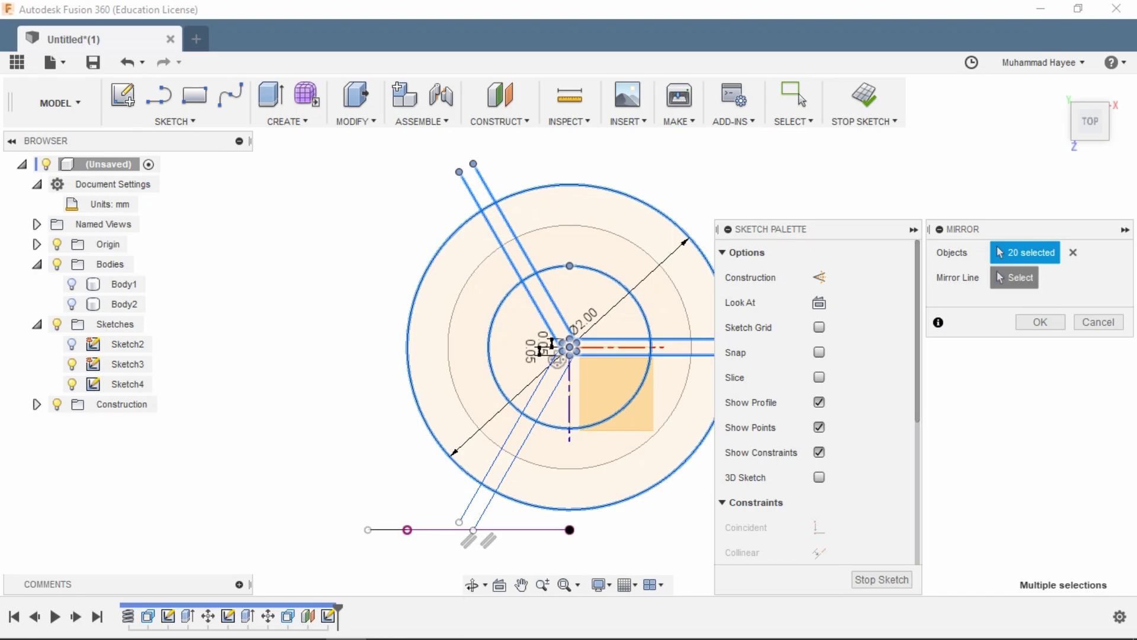
left_click(1014, 277)
left_click(522, 530)
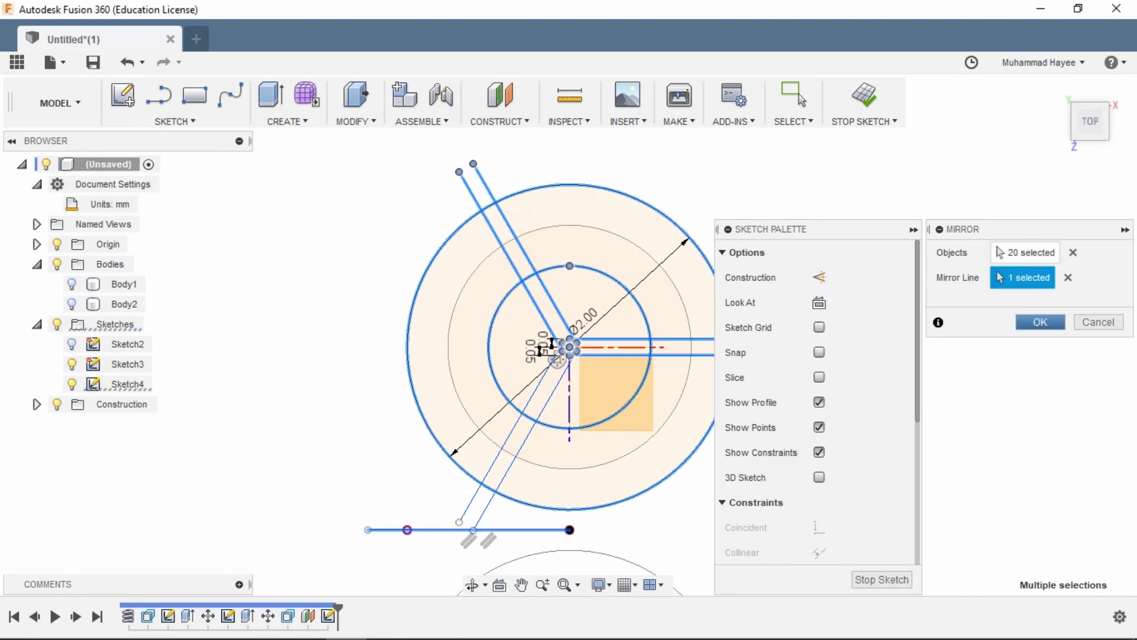
key("Return")
scroll(539, 351, "down", 1)
scroll(537, 355, "down", 2)
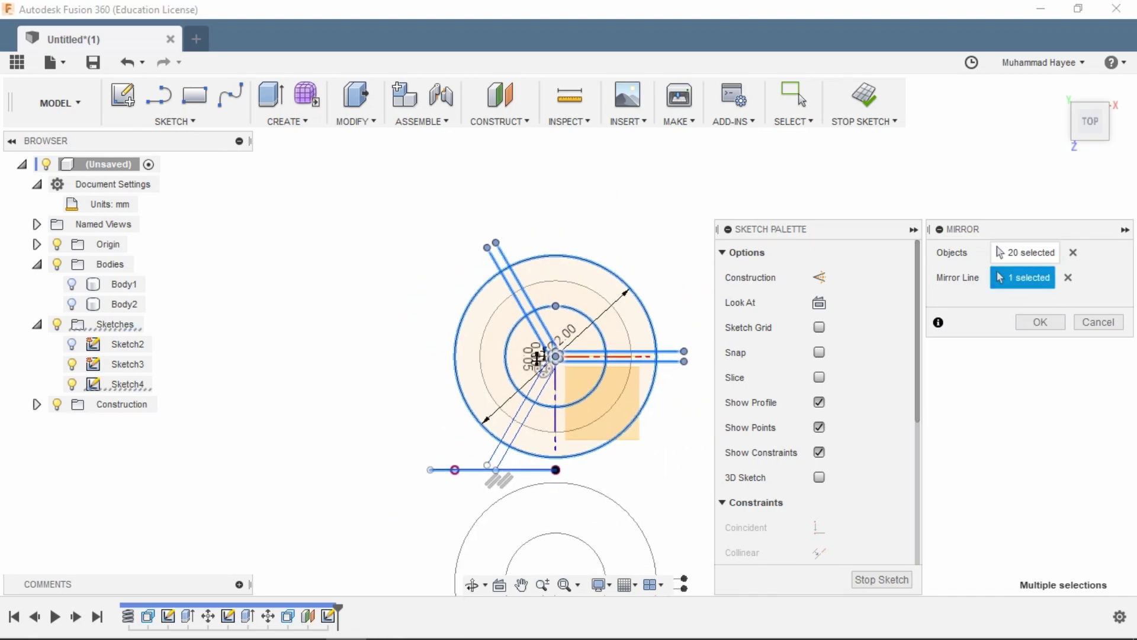
scroll(647, 480, "down", 2)
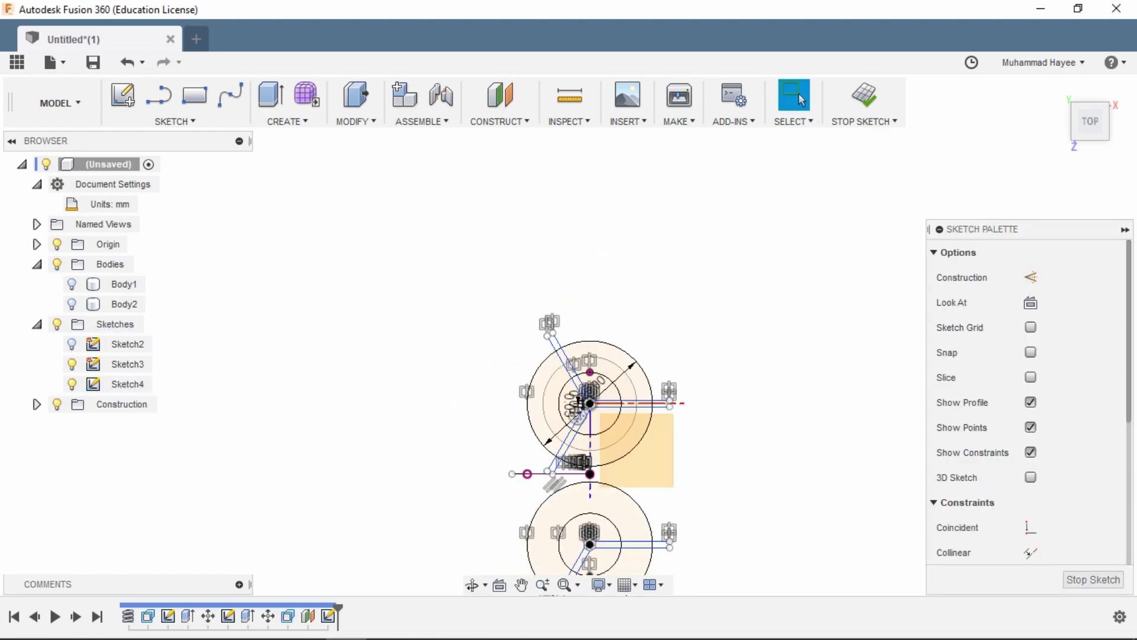
scroll(647, 481, "up", 2)
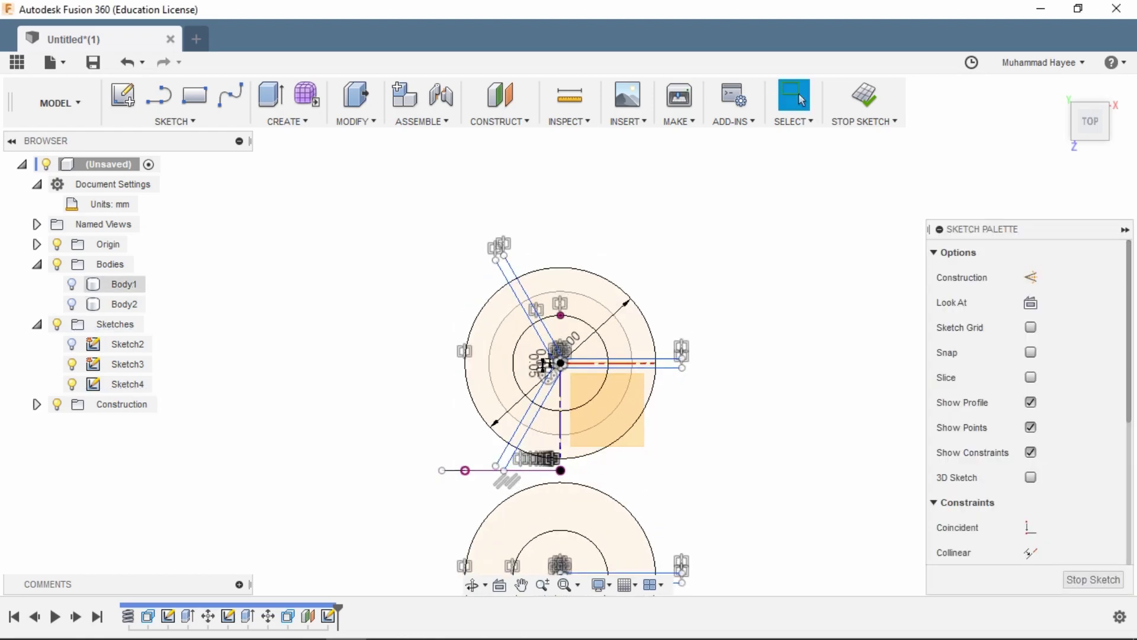
Step: Show Body2 and select the disc, inner circle and ring profiles of both sketches
left_click(72, 304)
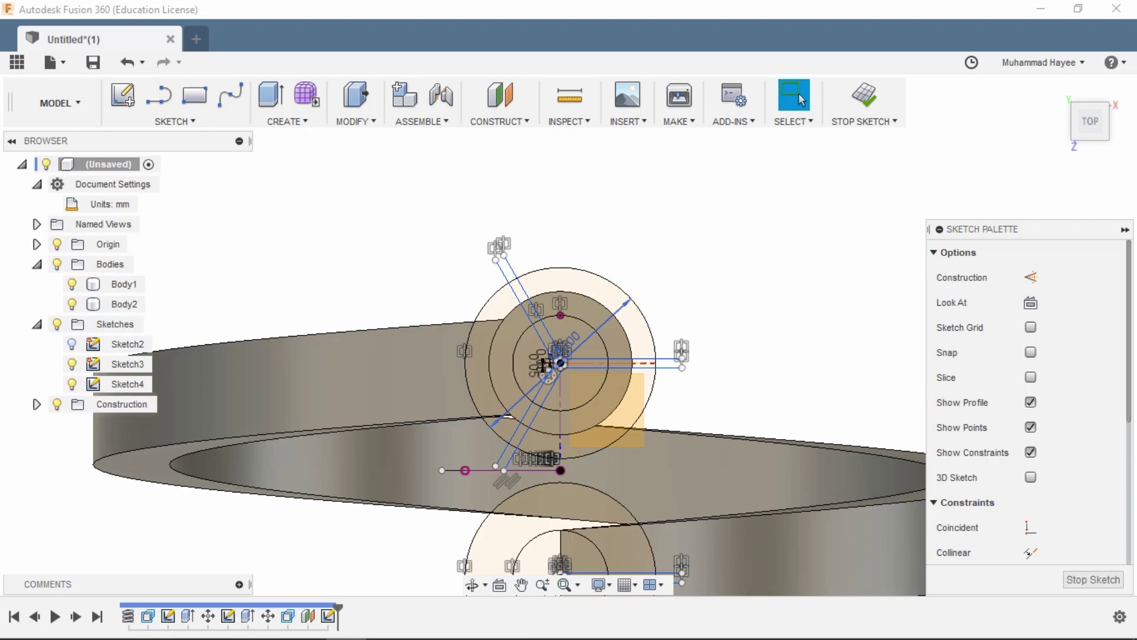
scroll(519, 404, "up", 3)
left_click(518, 404)
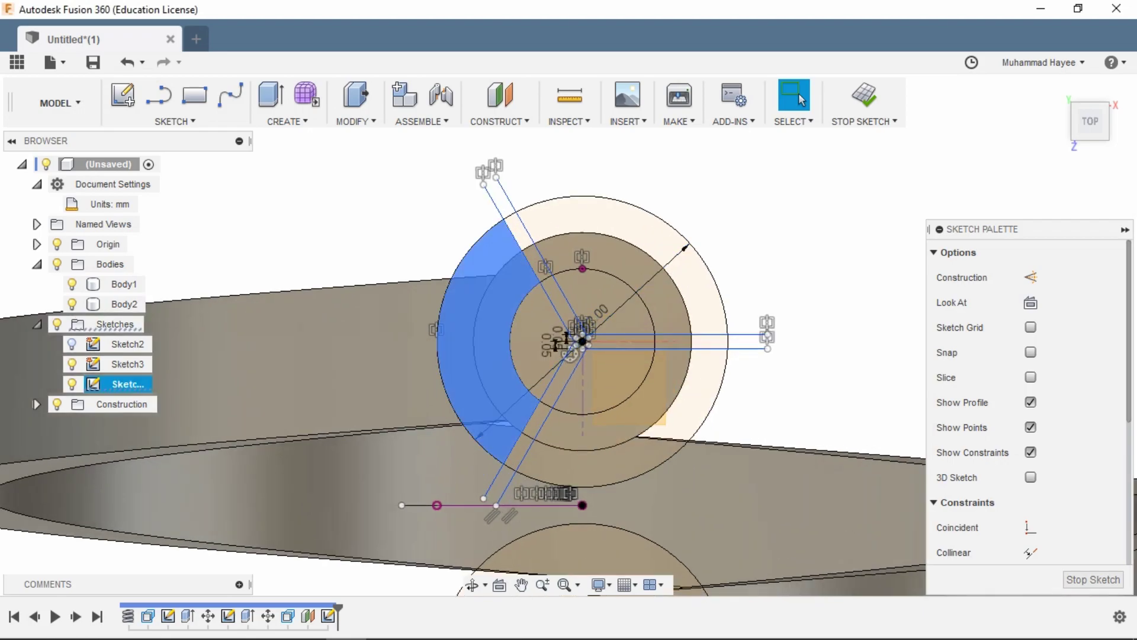
left_click(540, 341)
left_click(627, 213)
left_click(616, 249)
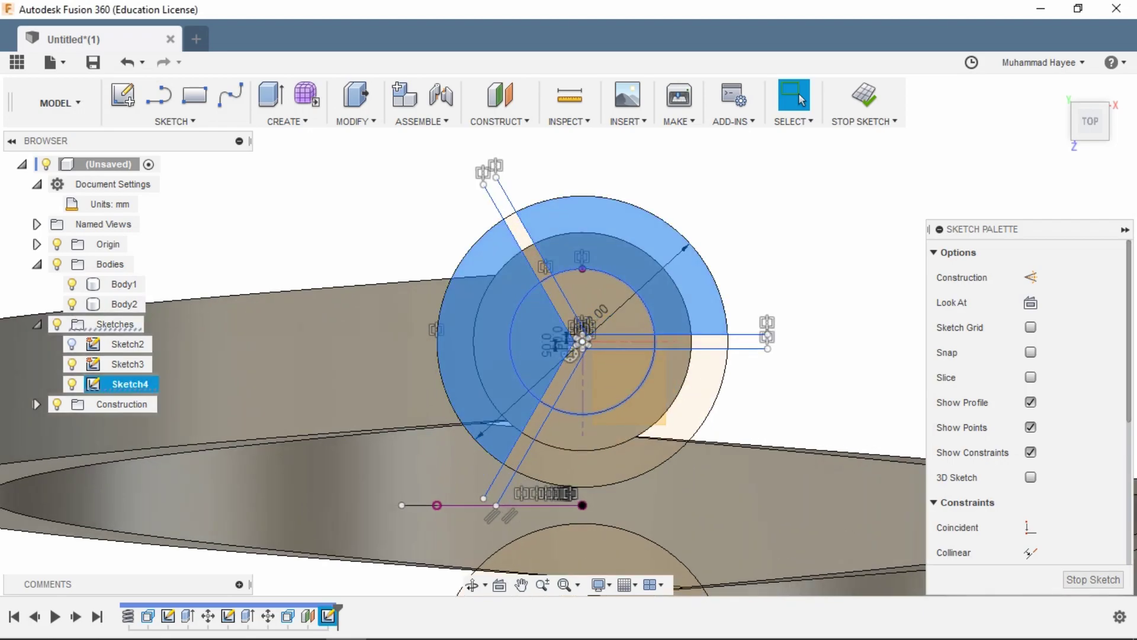
left_click(598, 296)
left_click(657, 415)
left_click(705, 408)
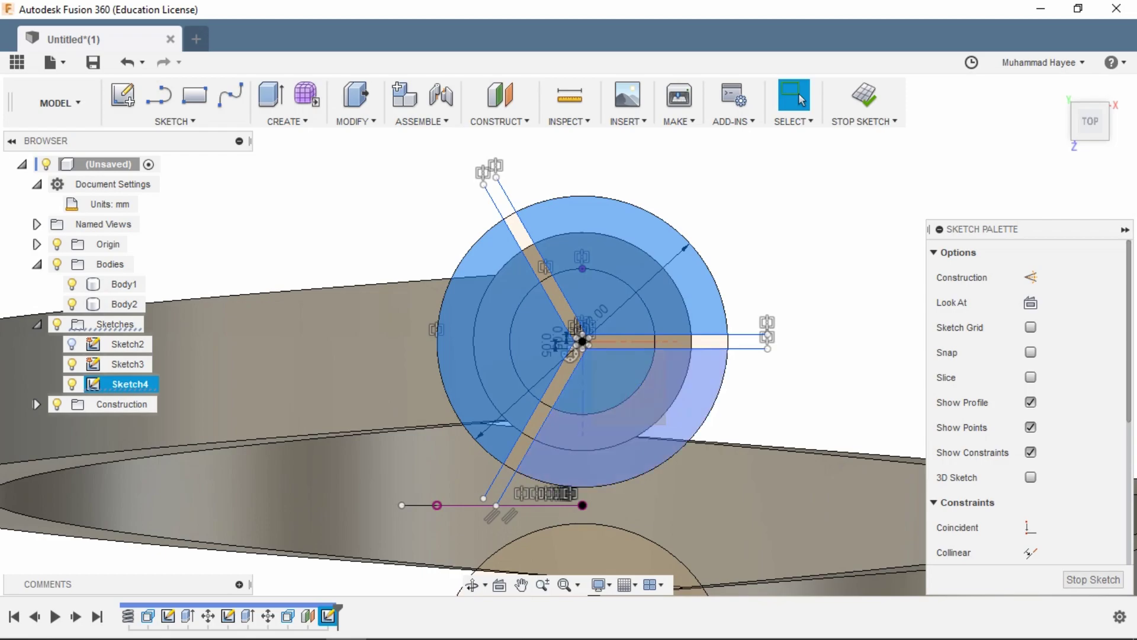
scroll(665, 412, "down", 3)
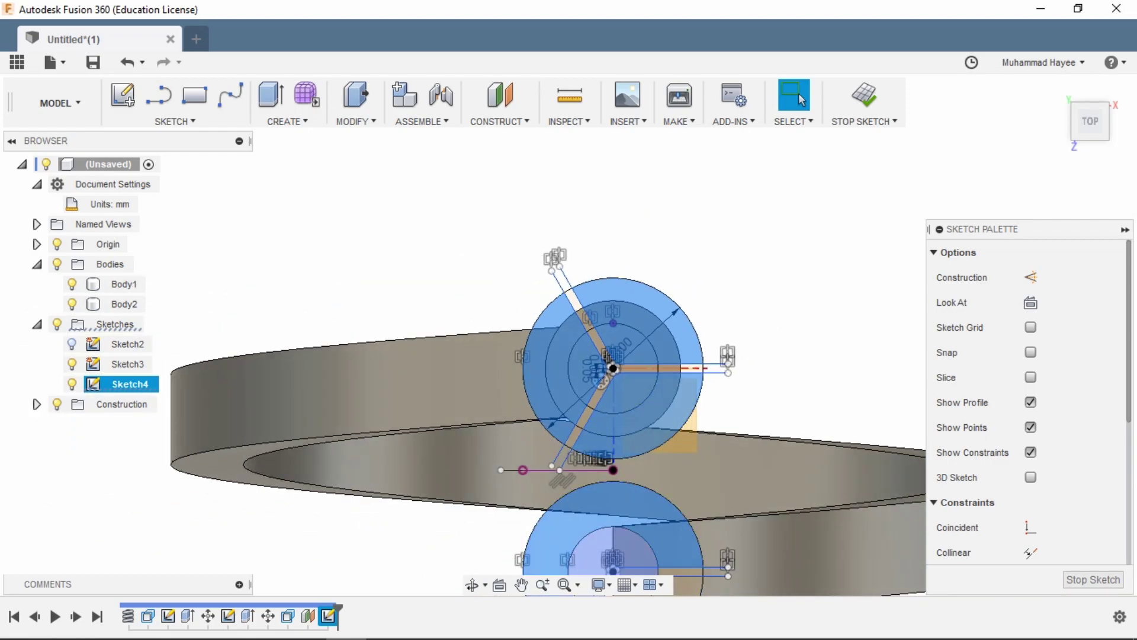
Step: Orbit the model into a tilted 3D view
left_click(472, 584)
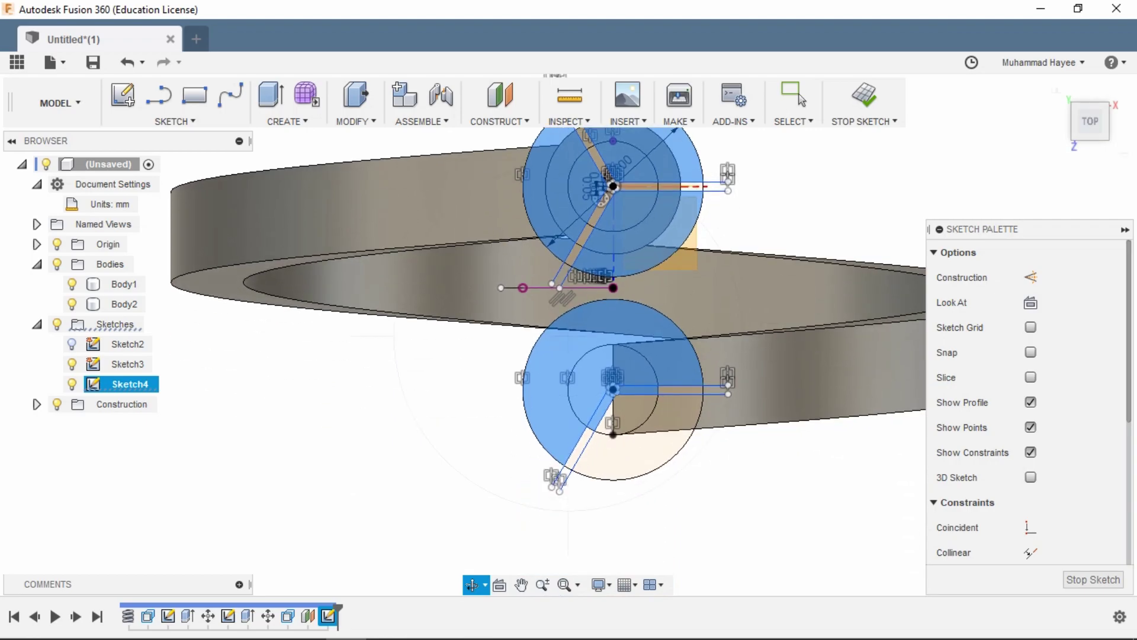
left_click(801, 99)
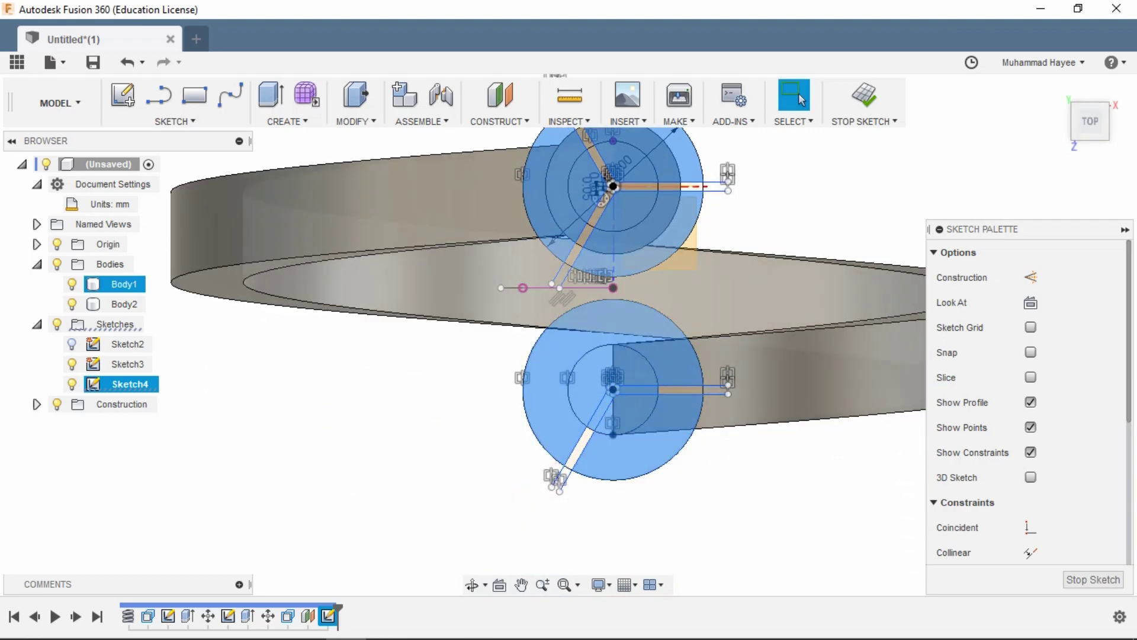
scroll(667, 301, "up", 2)
scroll(668, 301, "up", 1)
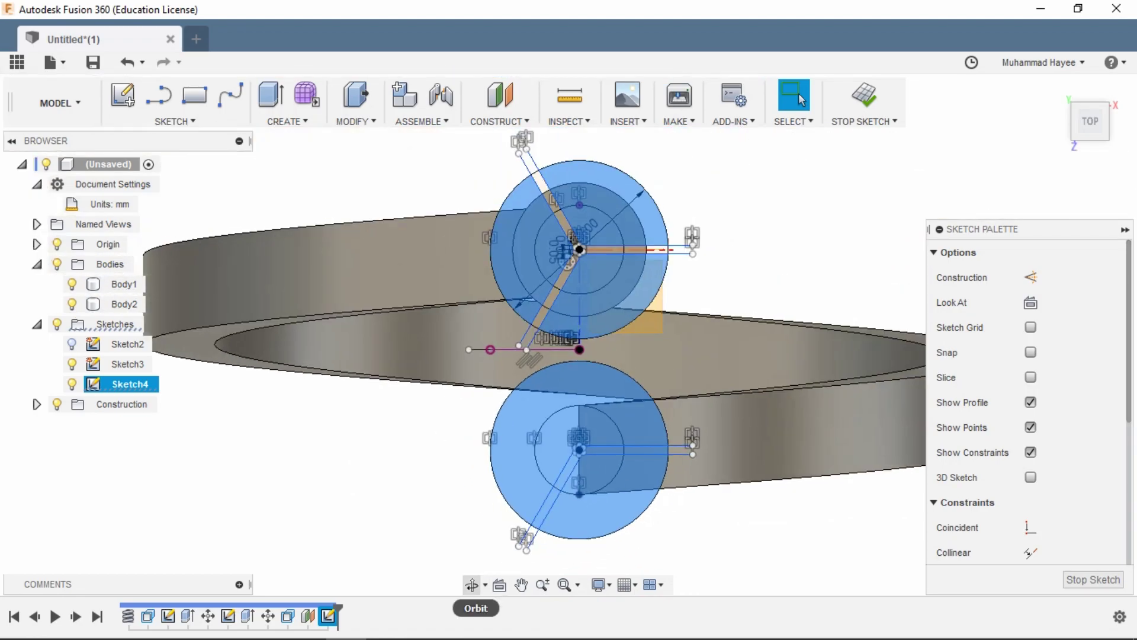
left_click(472, 585)
left_click_drag(533, 355, 592, 299)
key("Escape")
scroll(574, 328, "up", 2)
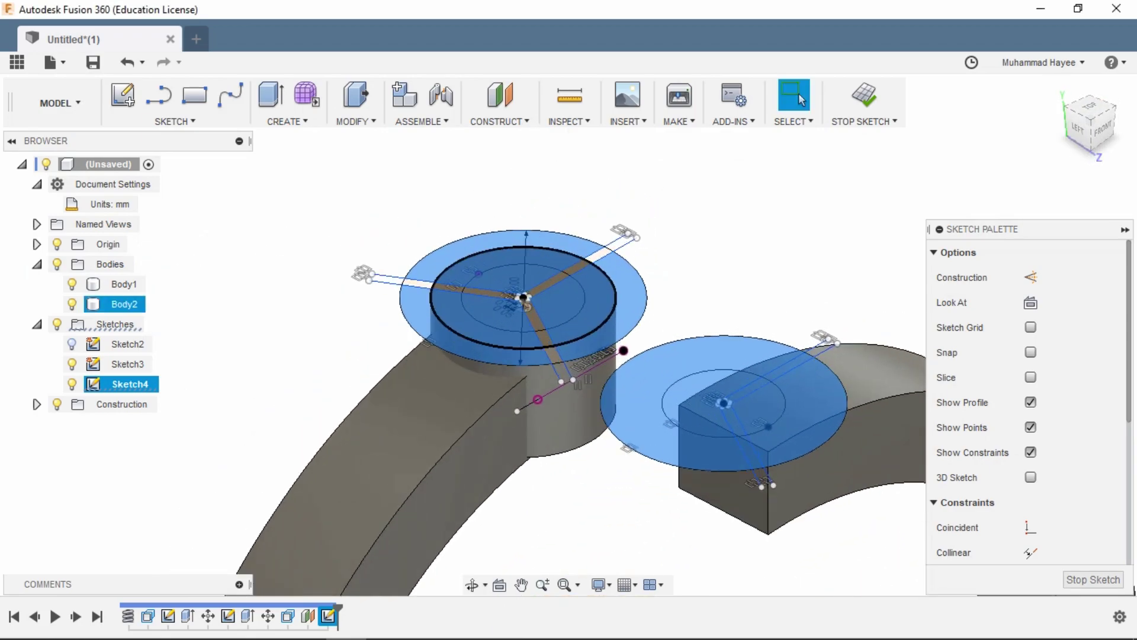
Step: Extrude the picked disc profiles as a 0.250 mm deep cut into the cylinder top
key("e")
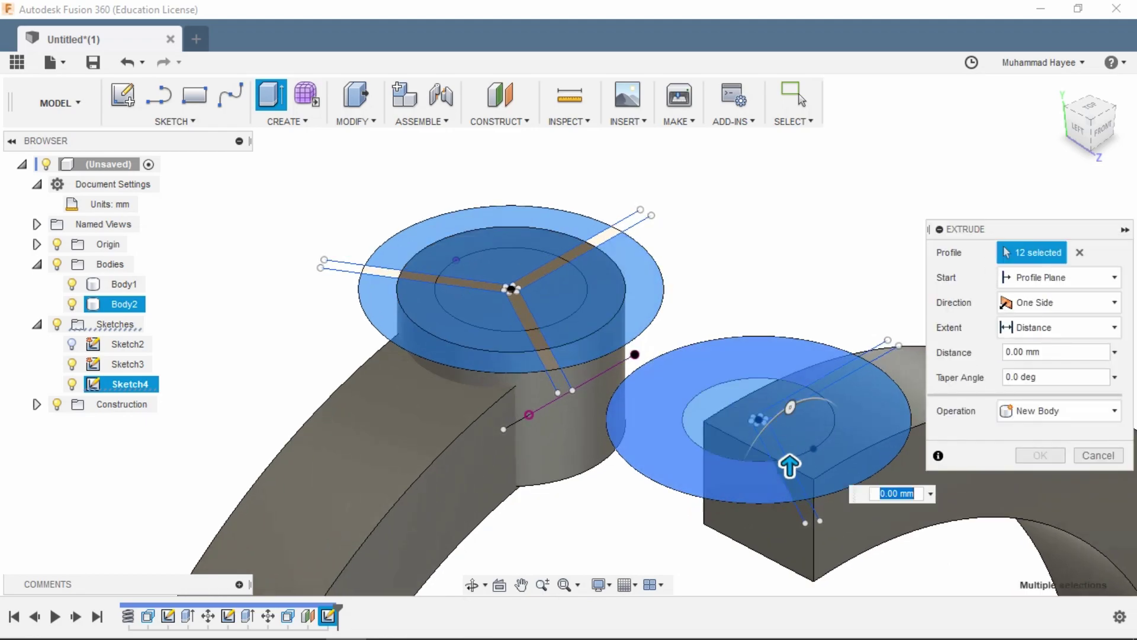
mouse_move(790, 465)
left_mouse_down()
mouse_move(790, 535)
mouse_move(790, 507)
left_mouse_up()
scroll(790, 507, "up", 3)
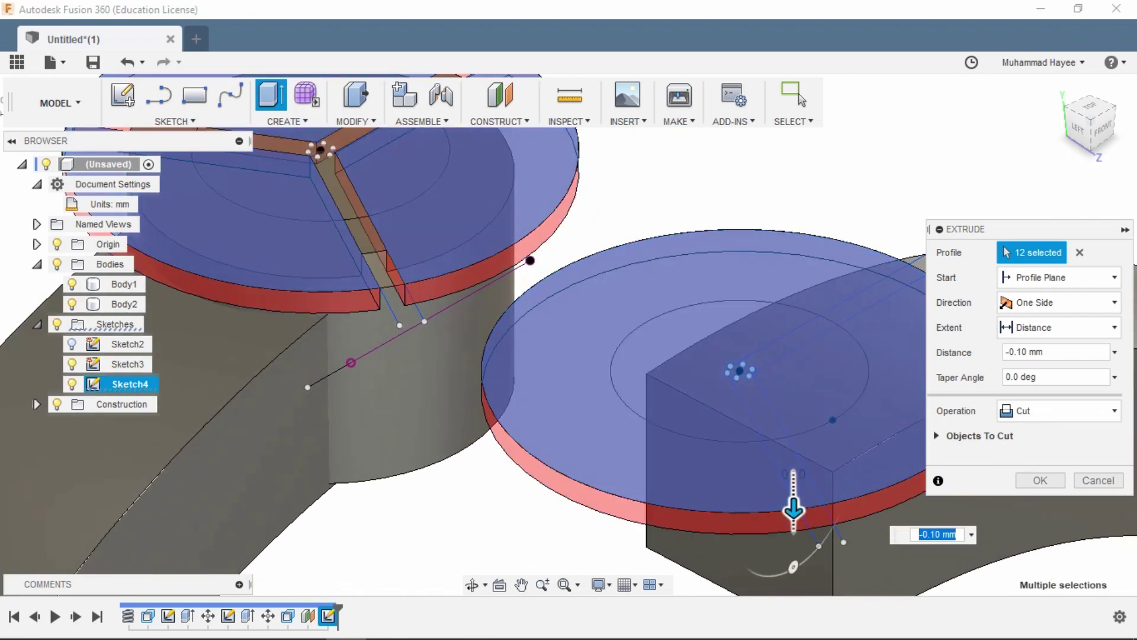
scroll(793, 507, "up", 2)
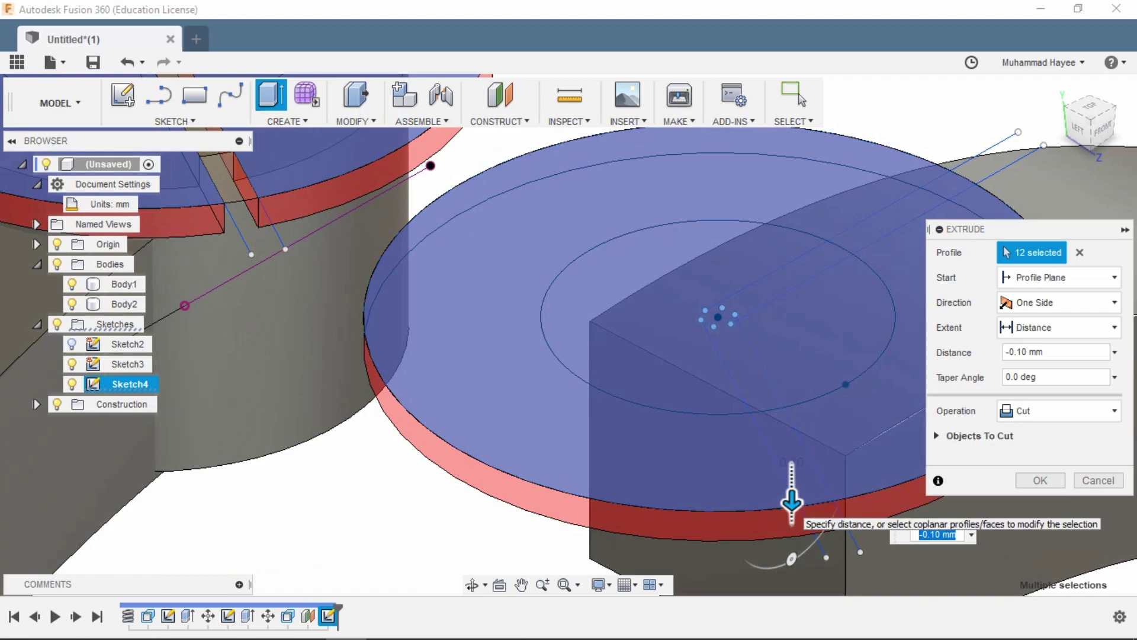
left_click_drag(792, 500, 792, 531)
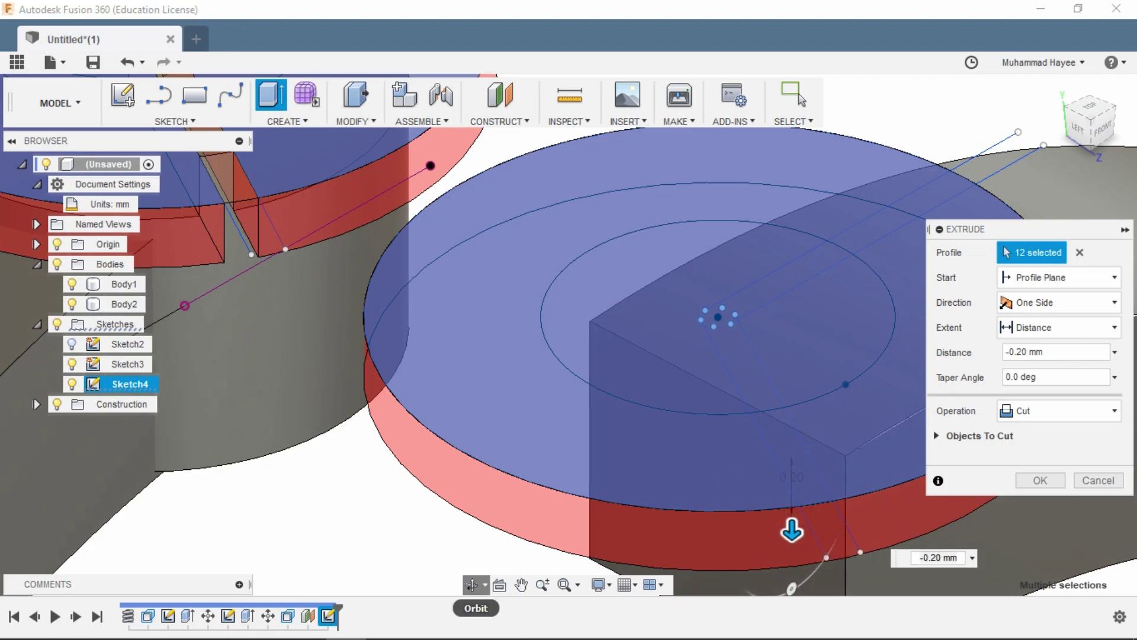
middle_click_drag(592, 355, 1010, 444)
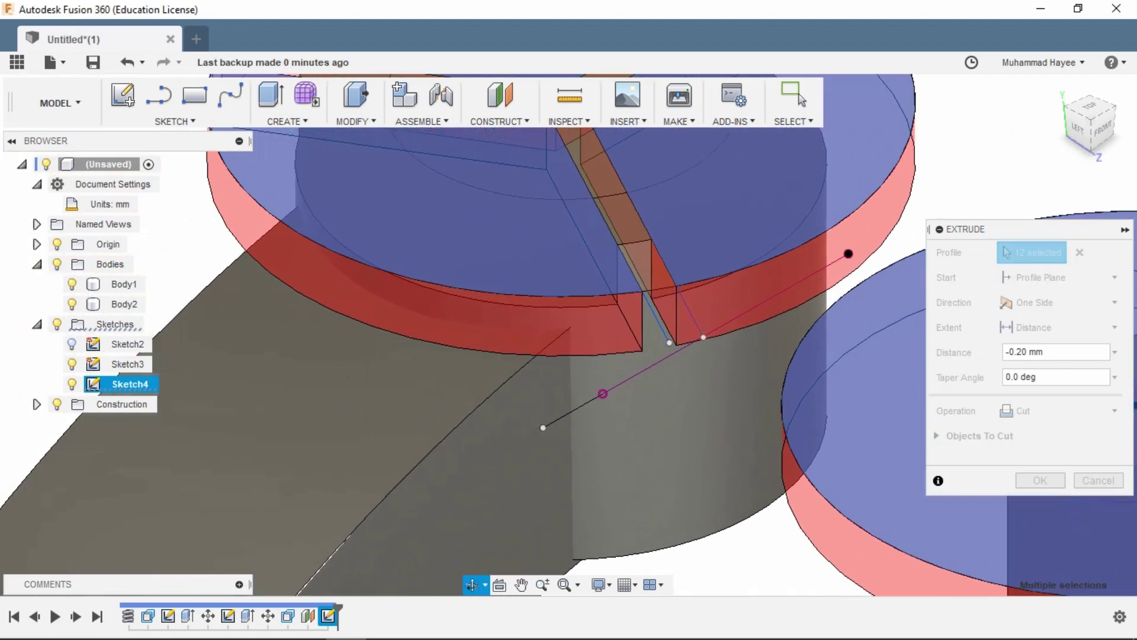
middle_click_drag(849, 253, 600, 219, "shift")
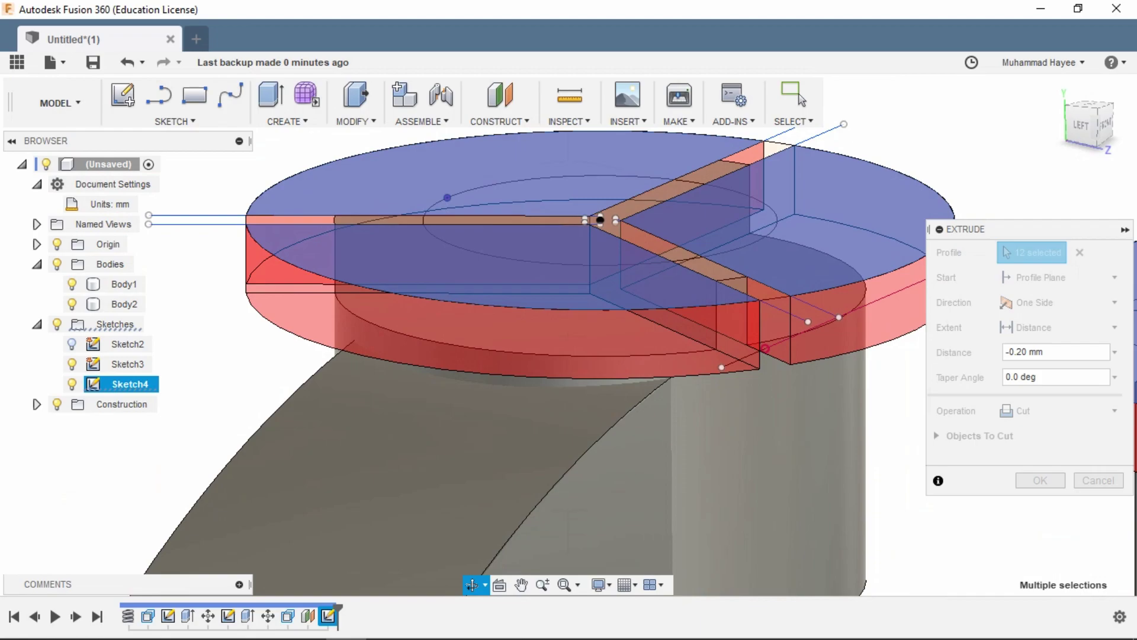
scroll(670, 318, "up", 3)
type("-0.250")
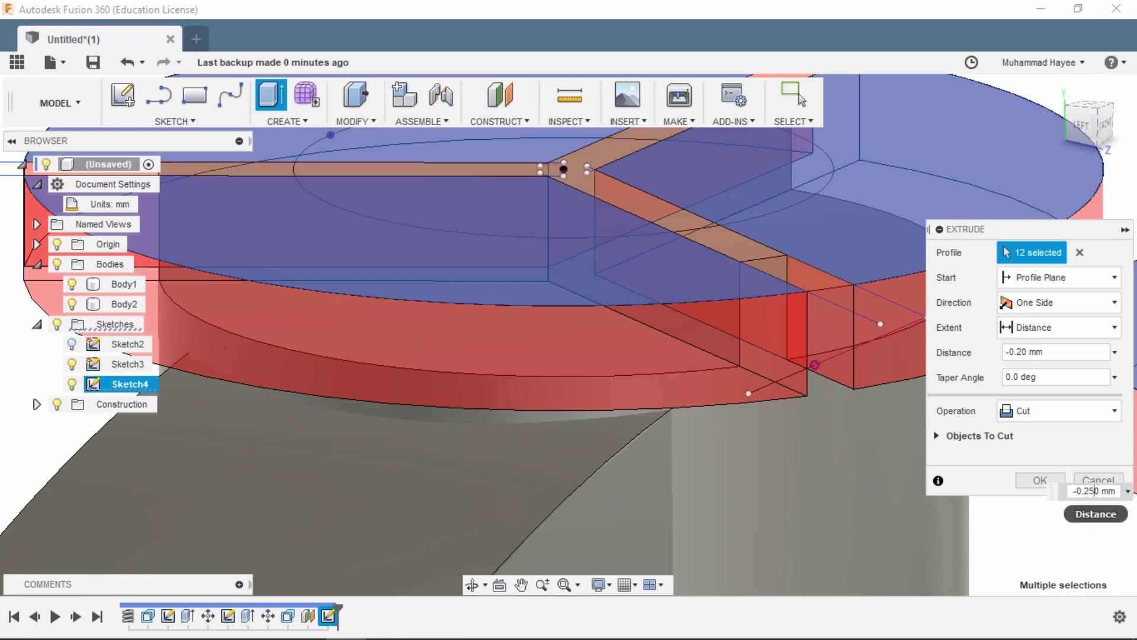
key("Return")
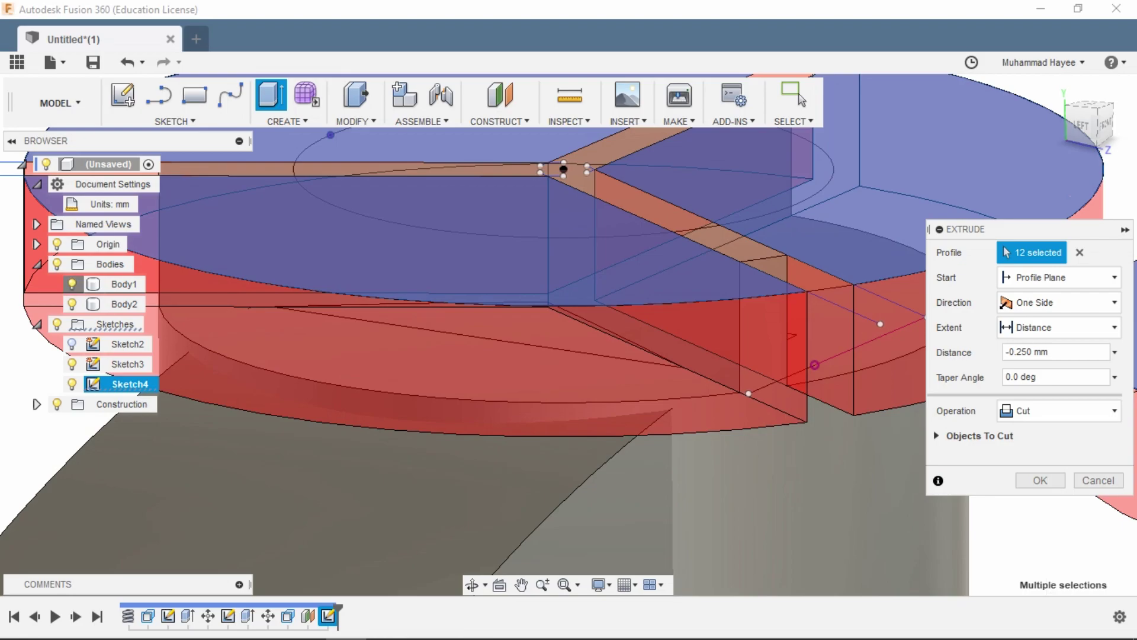
Step: Hide Body1, confirm the cut, fit the model in view and show Sketch4 again
left_click(72, 284)
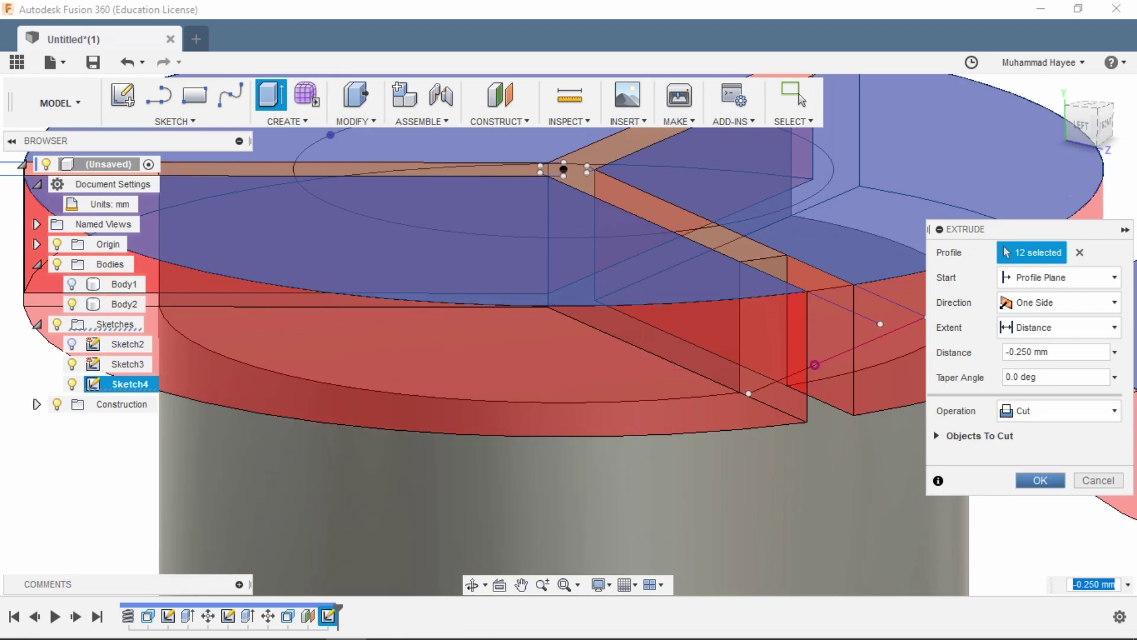
key("Return")
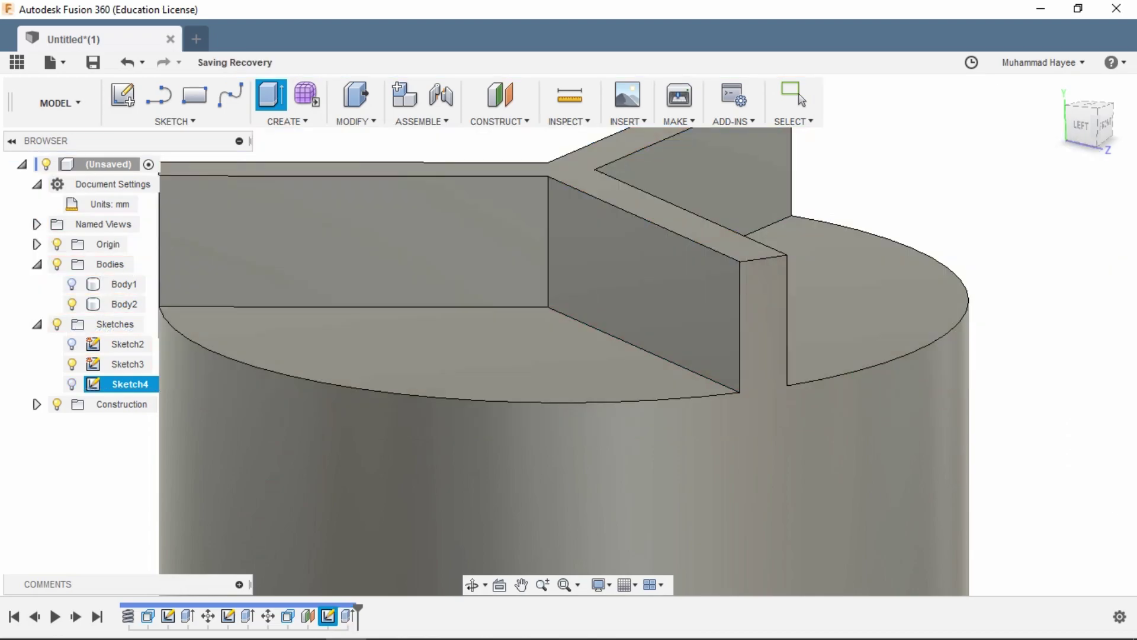
left_click(794, 96)
key("F6")
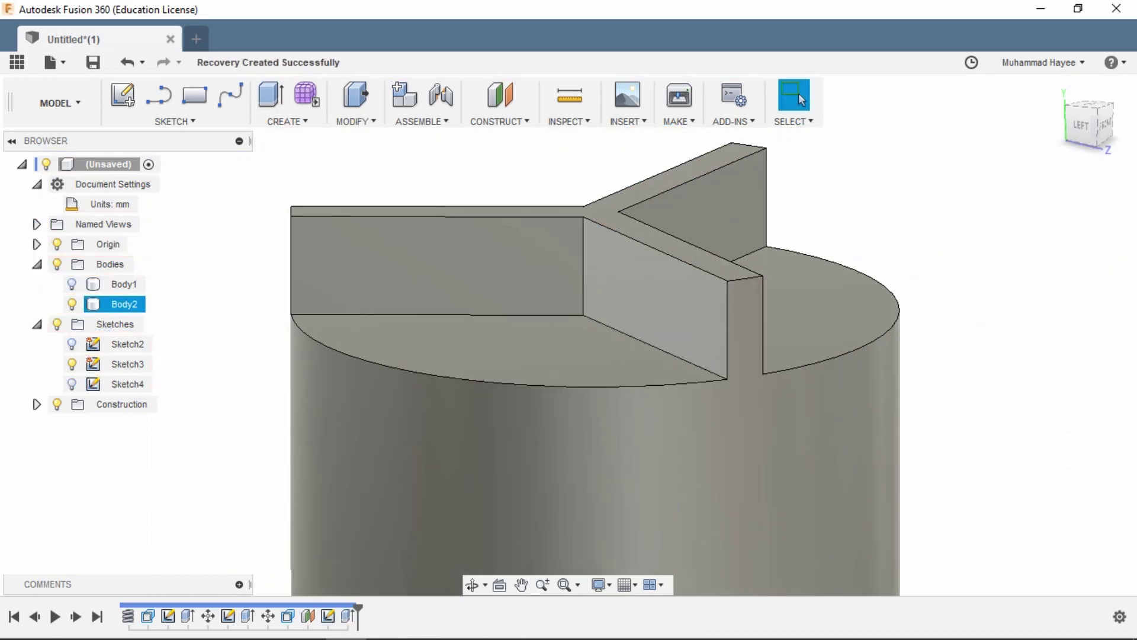
left_click(72, 384)
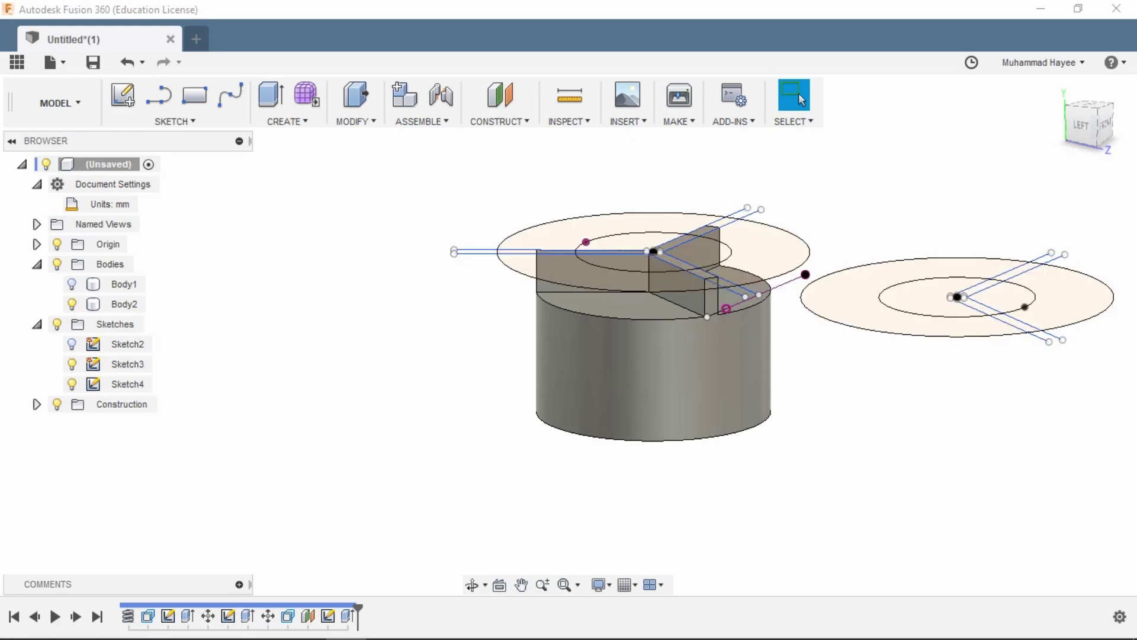
Step: Cut the inner circle profiles 0.65 mm into the cylinder top, then hide Sketch3 and Sketch4
scroll(642, 255, "up", 3)
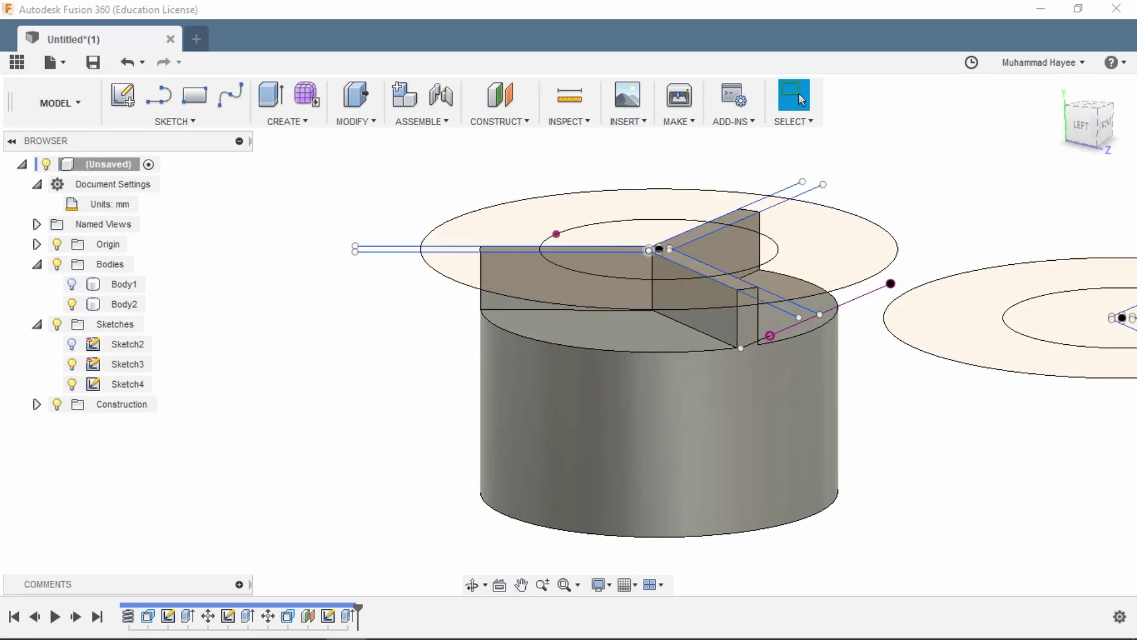
scroll(642, 256, "up", 2)
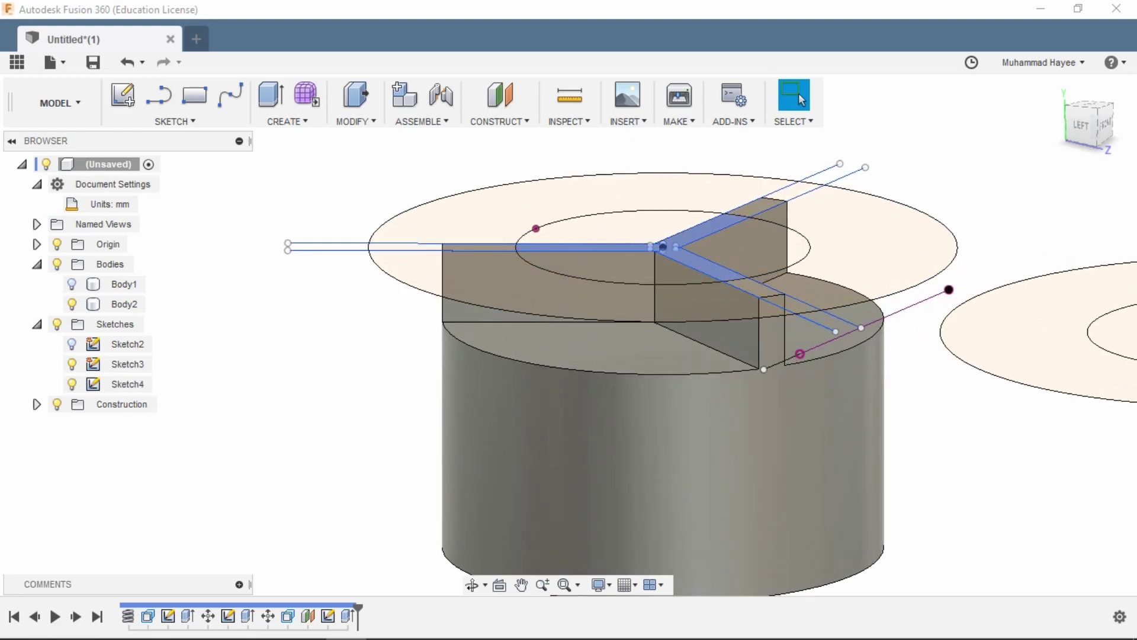
left_click(741, 247)
left_click(592, 234, "shift")
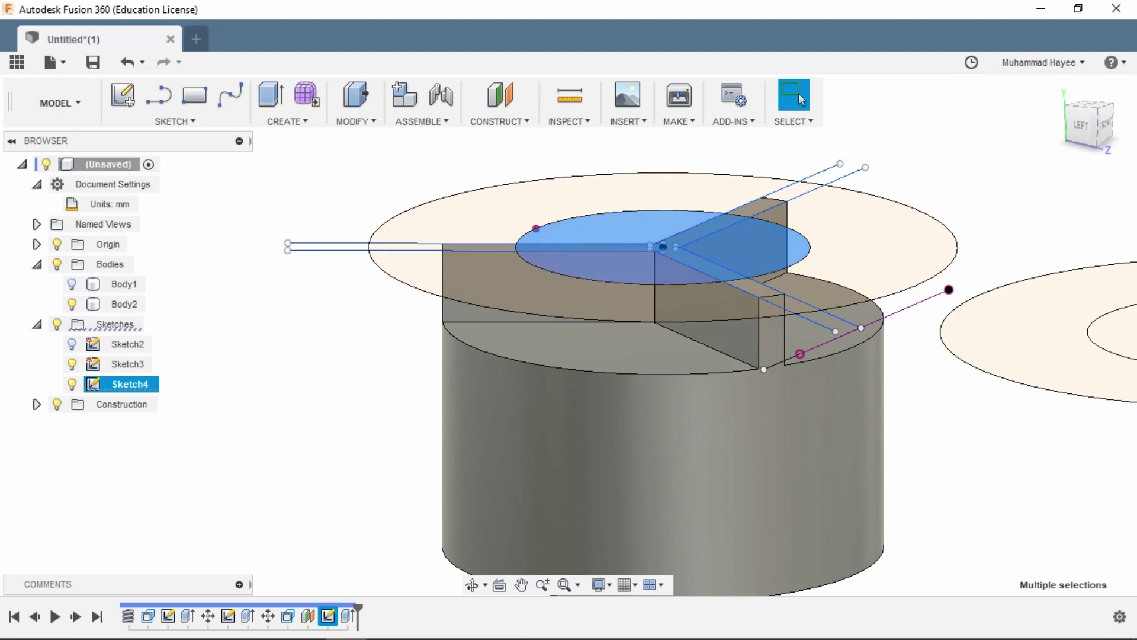
key("e")
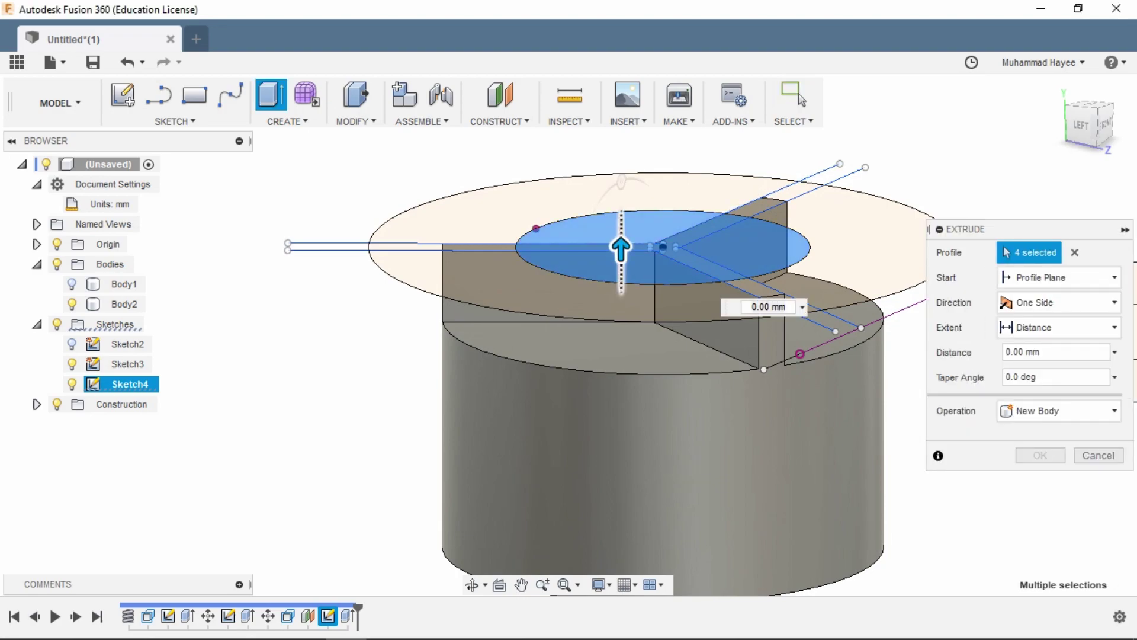
left_click_drag(620, 249, 621, 470)
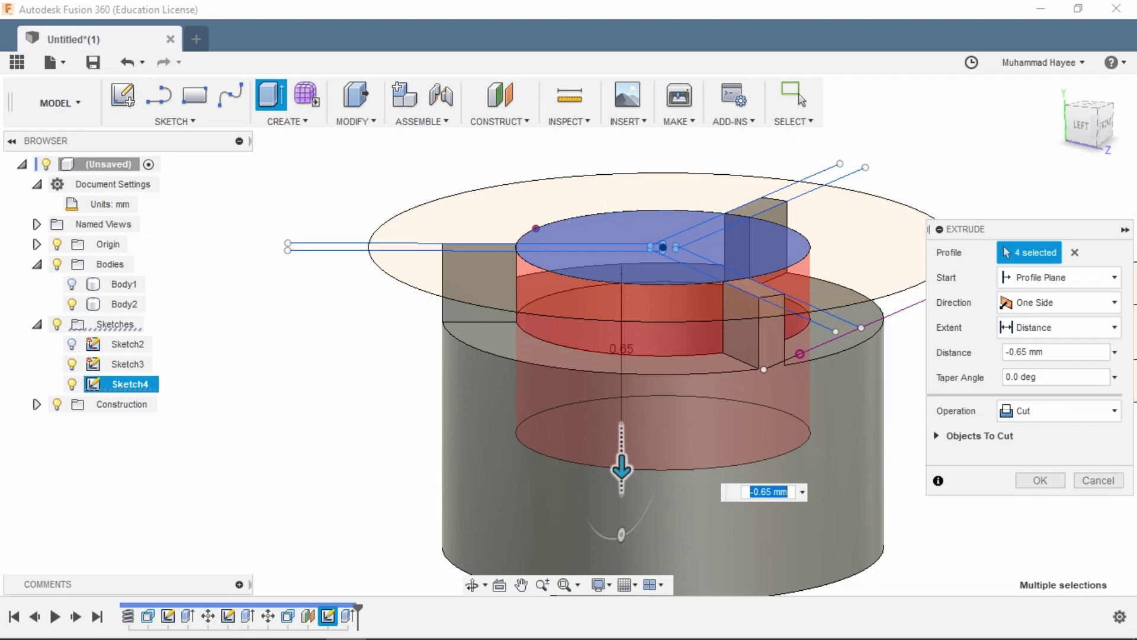
key("Return")
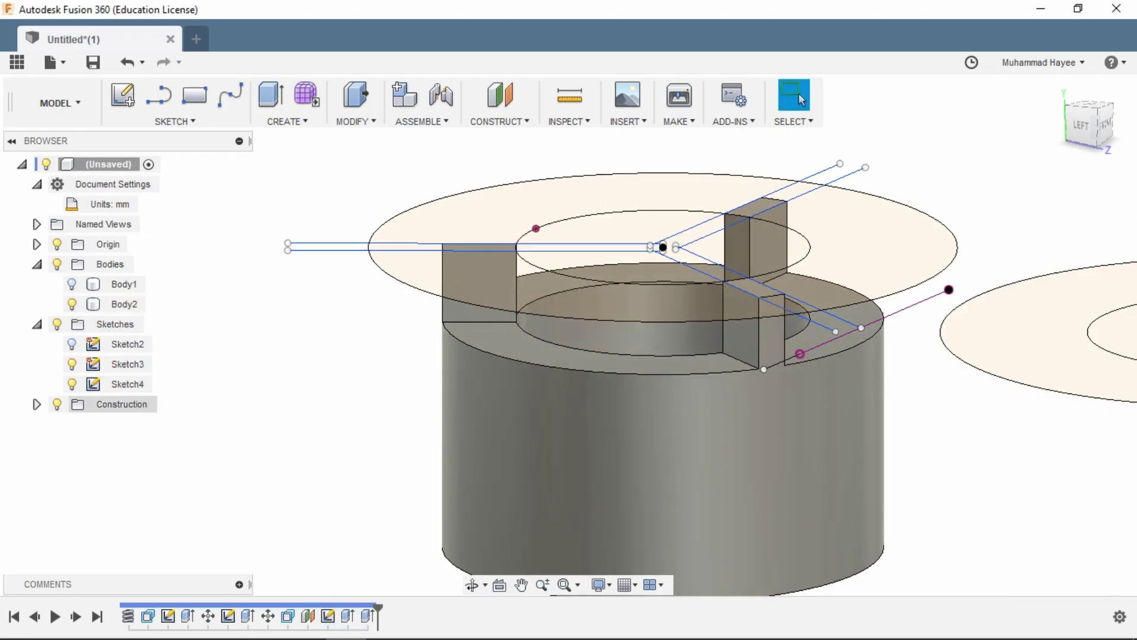
left_click(71, 364)
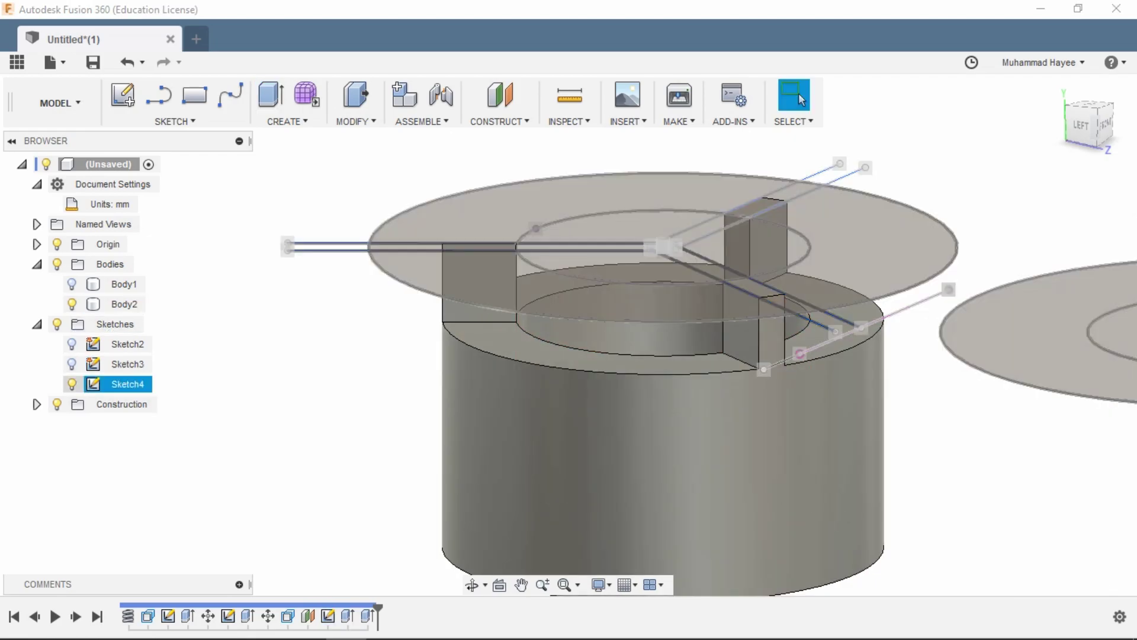
left_click(72, 383)
Step: Orbit to look down on the part's top and select the recess's inner circular edge
left_click(472, 585)
left_click_drag(569, 267, 568, 403)
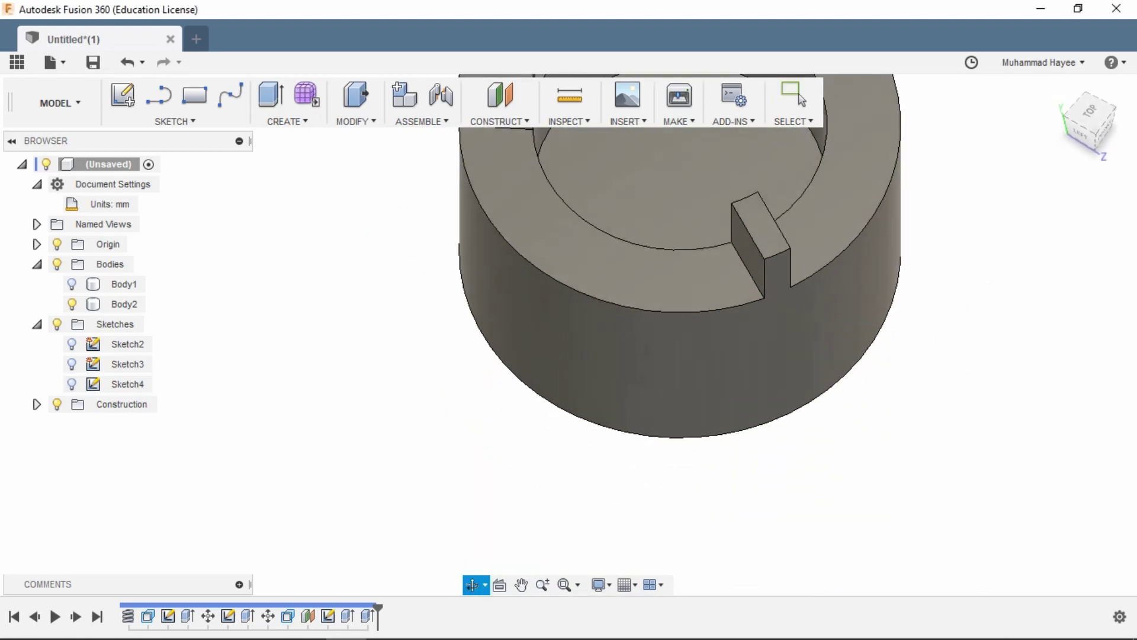
mouse_move(569, 296)
middle_mouse_down()
mouse_move(510, 341)
mouse_move(479, 276)
mouse_move(411, 225)
middle_mouse_up()
scroll(710, 462, "down", 5)
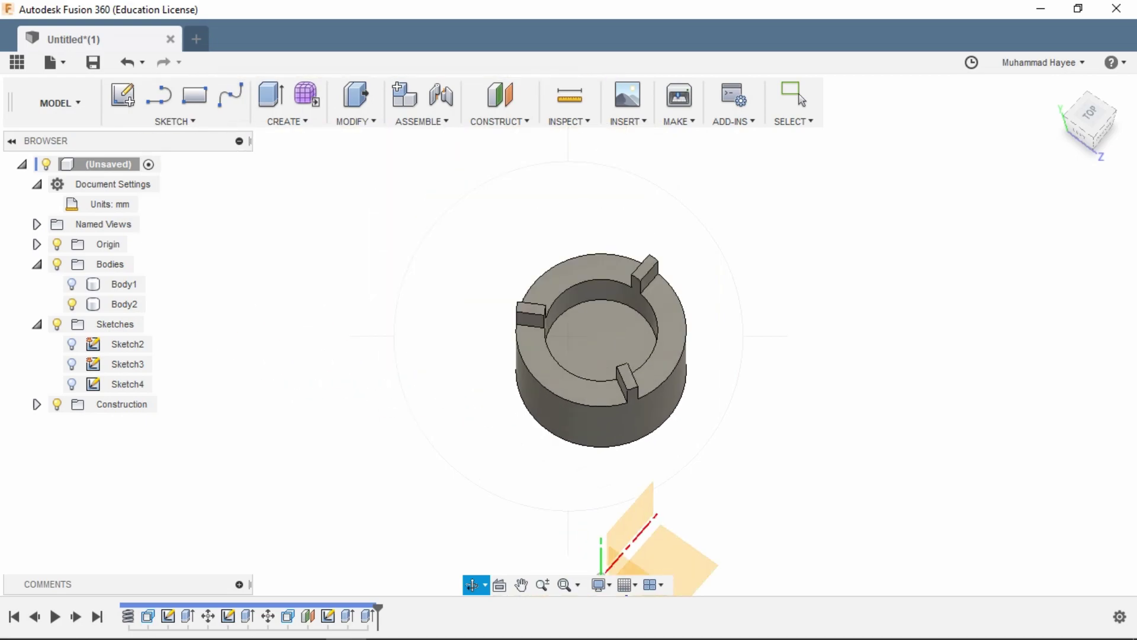
left_click(794, 96)
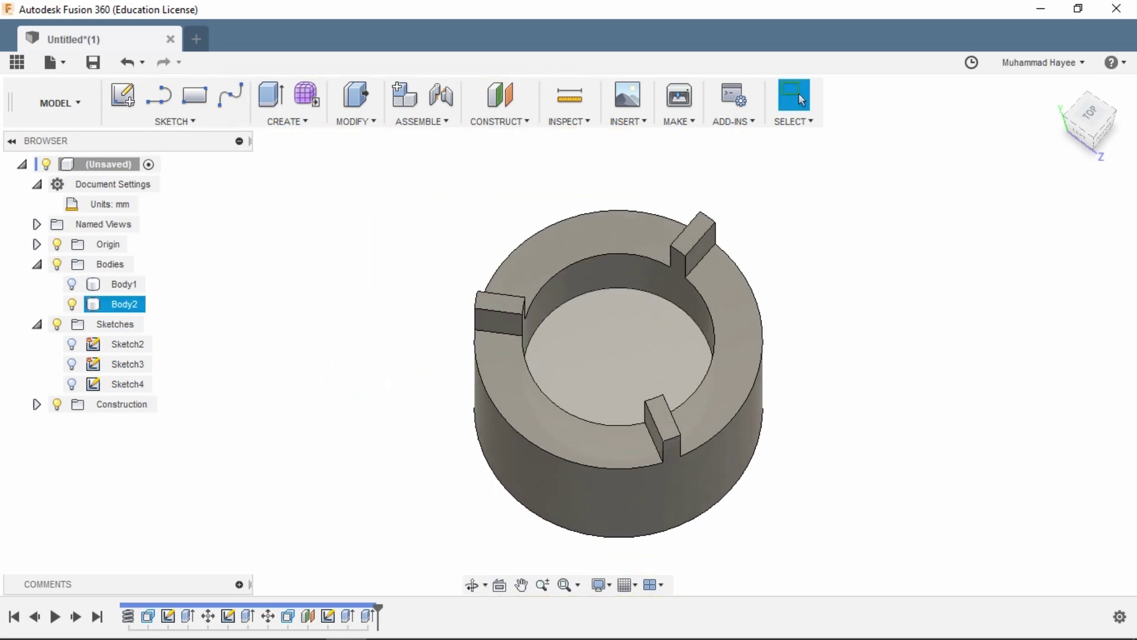
left_click(618, 289)
Step: Chamfer that edge with two distances of 0.40 mm and 0.50 mm
left_click(355, 121)
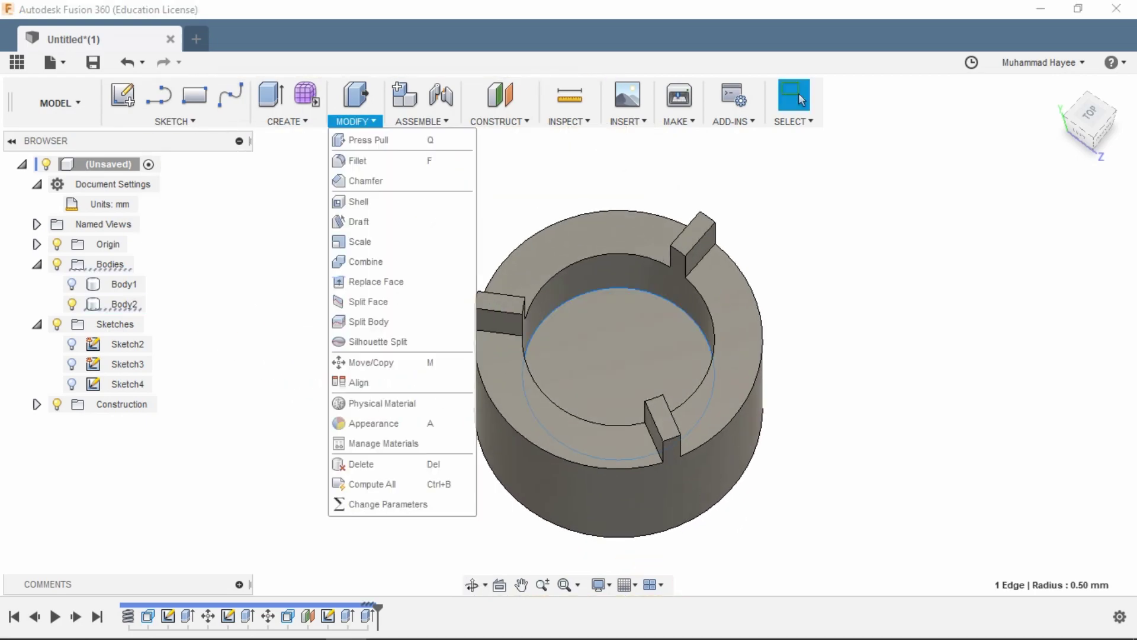
left_click(356, 121)
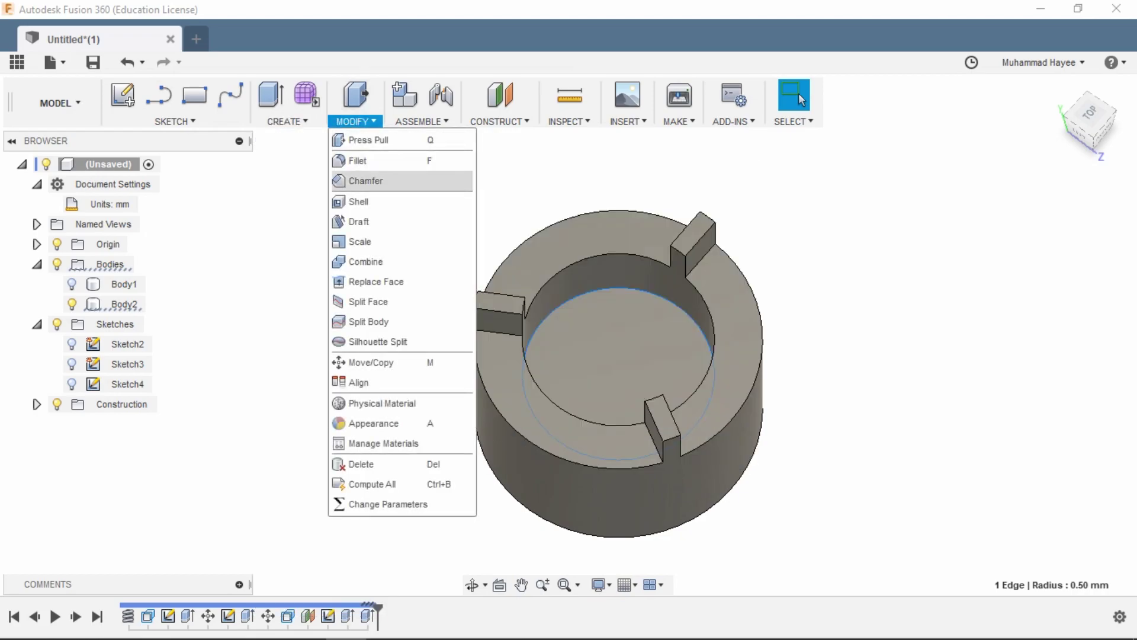
left_click(366, 181)
scroll(590, 308, "up", 3)
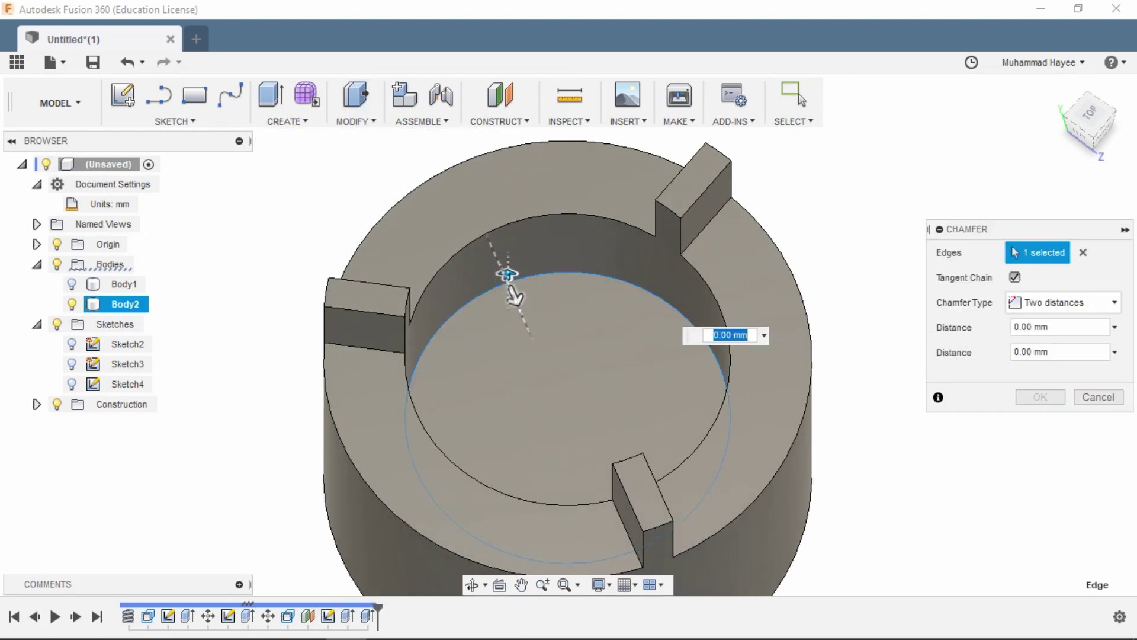
left_click_drag(513, 294, 516, 296)
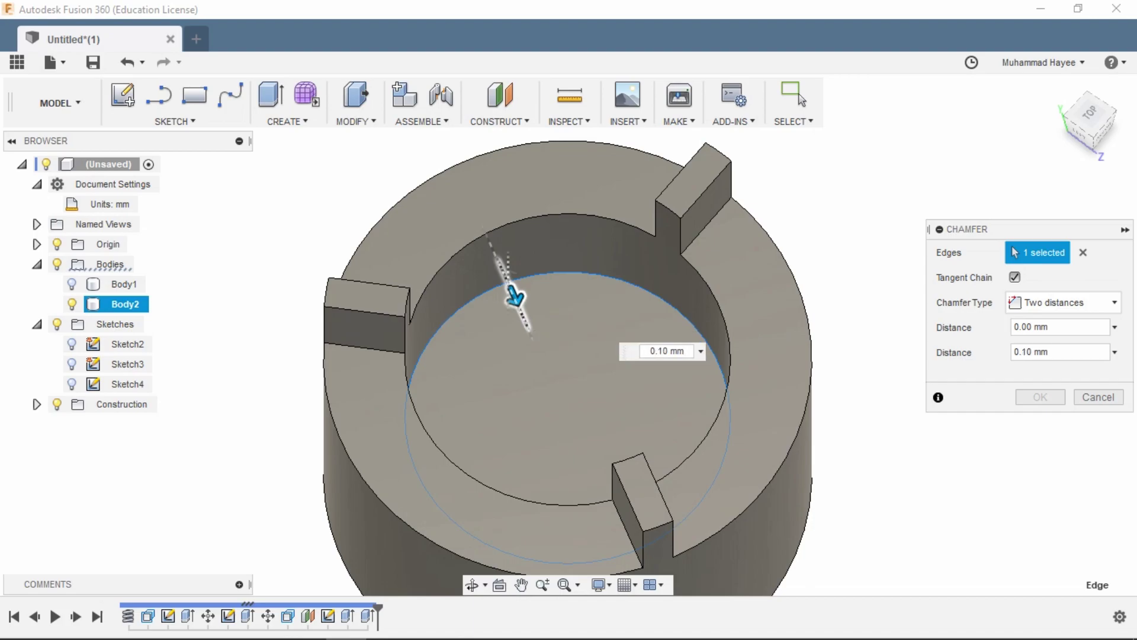
key("shift+Tab")
key("alt+Down")
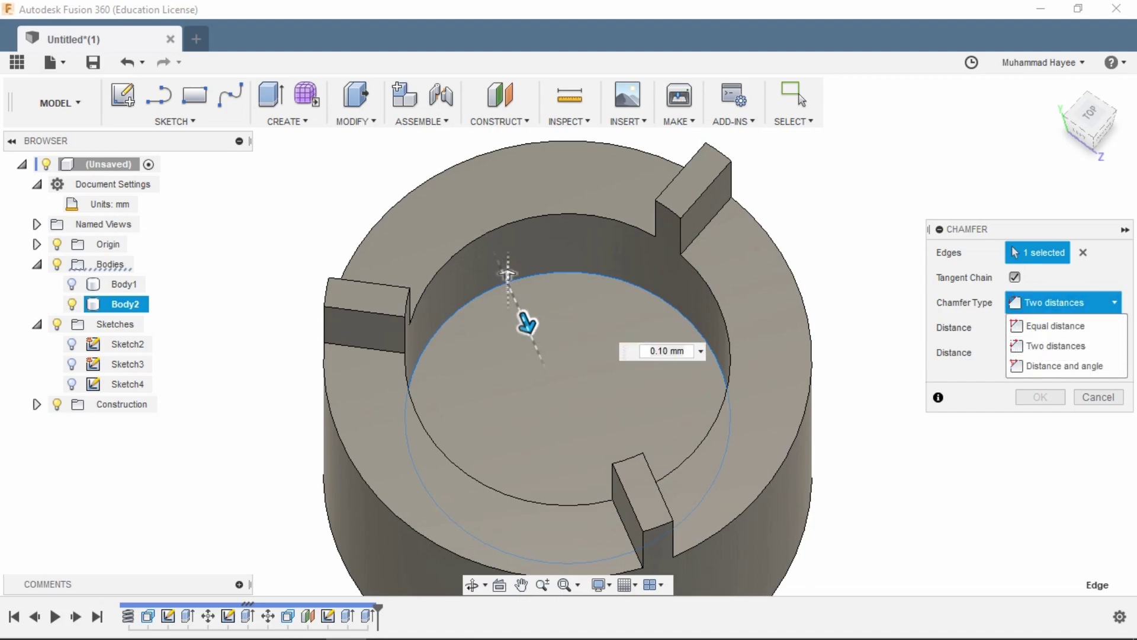
left_click_drag(507, 274, 507, 216)
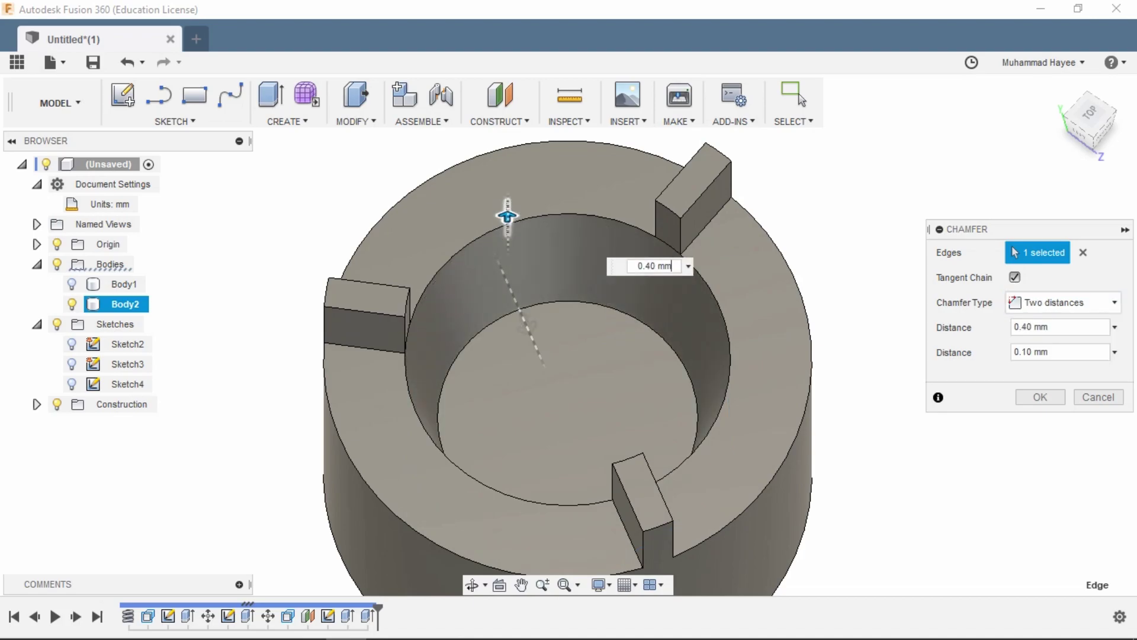
left_click_drag(527, 324, 575, 431)
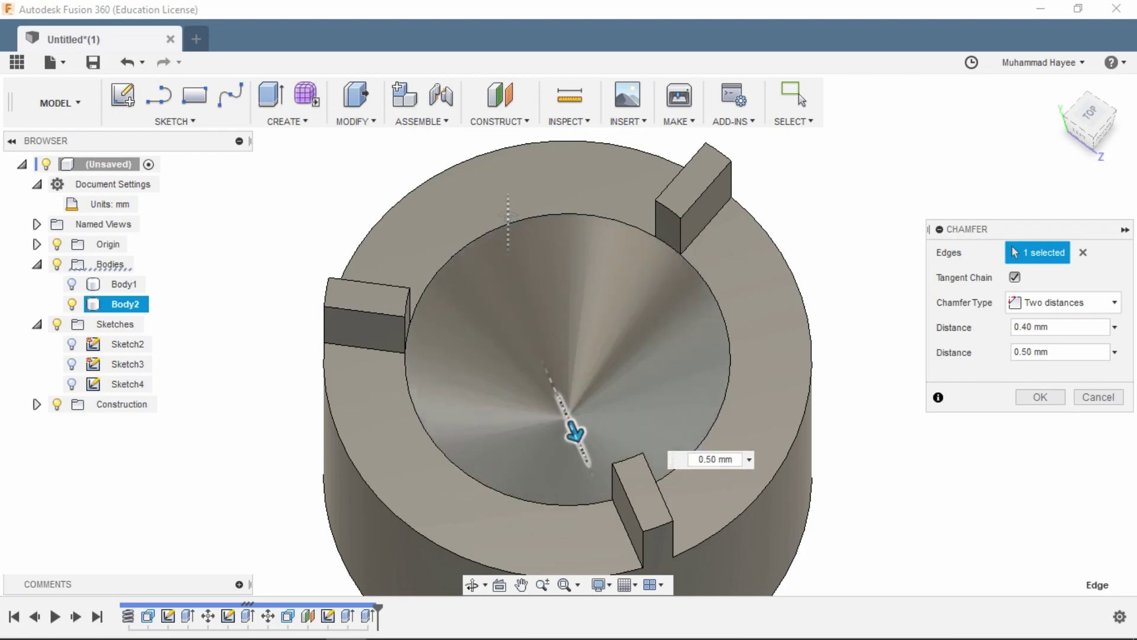
key("Return")
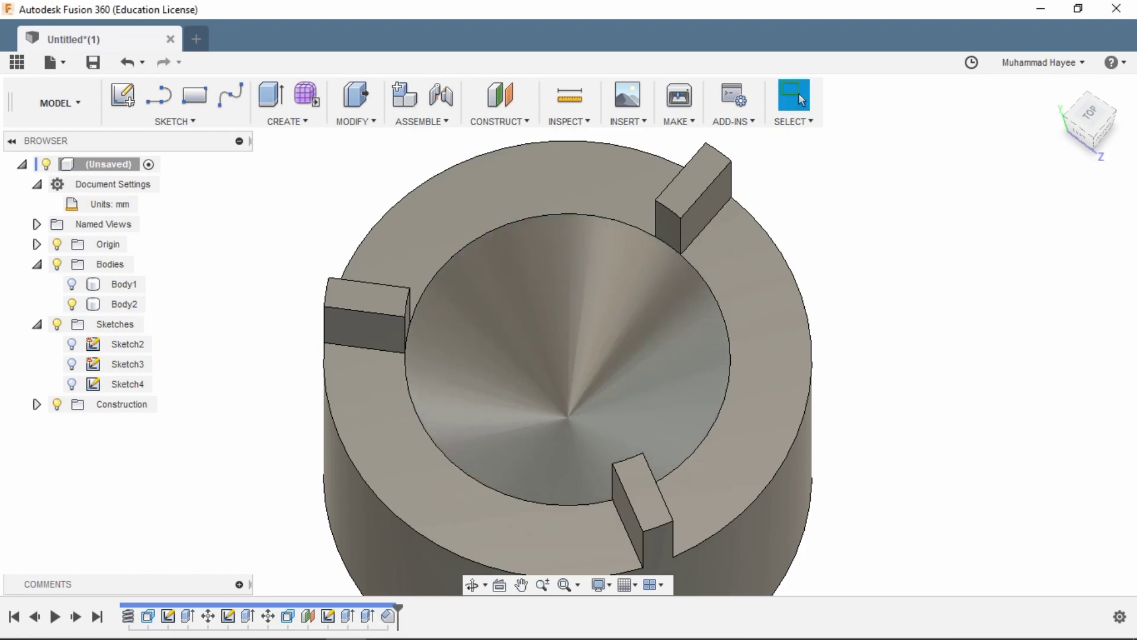
Step: Chamfer the top edges of the three key blocks with 0.09 mm and 0.05 mm distances
left_click(354, 121)
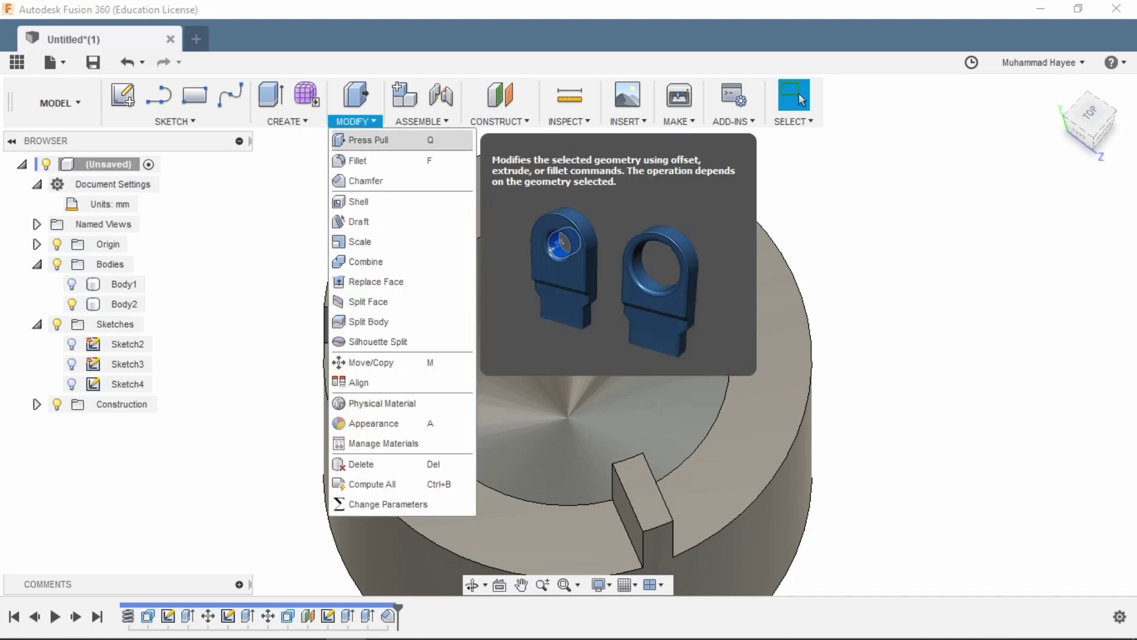
left_click(379, 181)
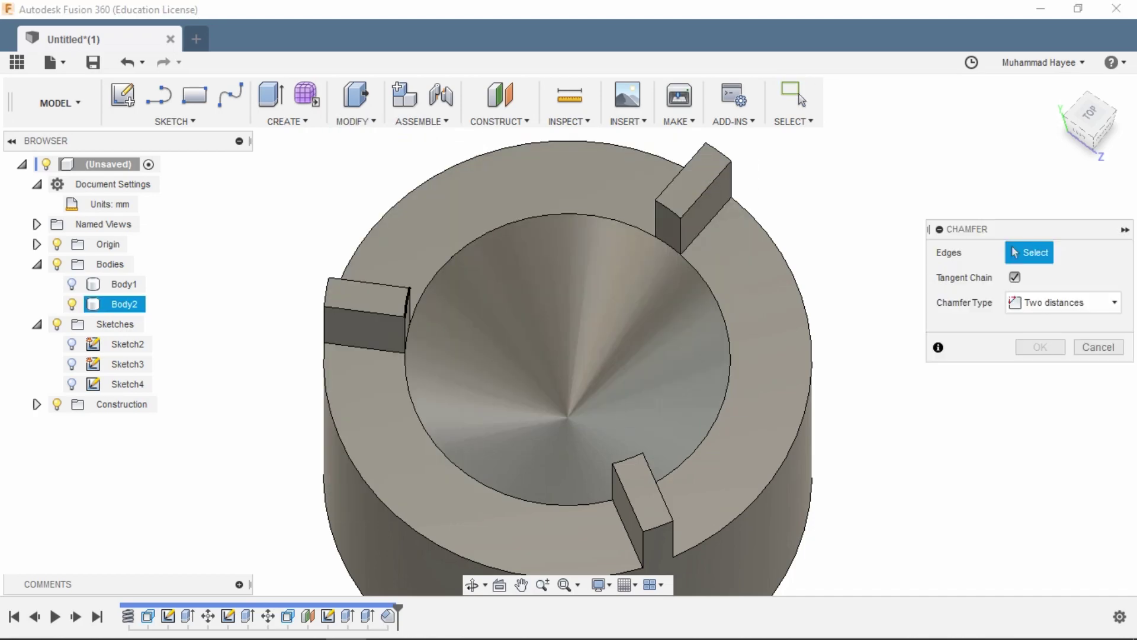
left_click(409, 299)
left_click(673, 208)
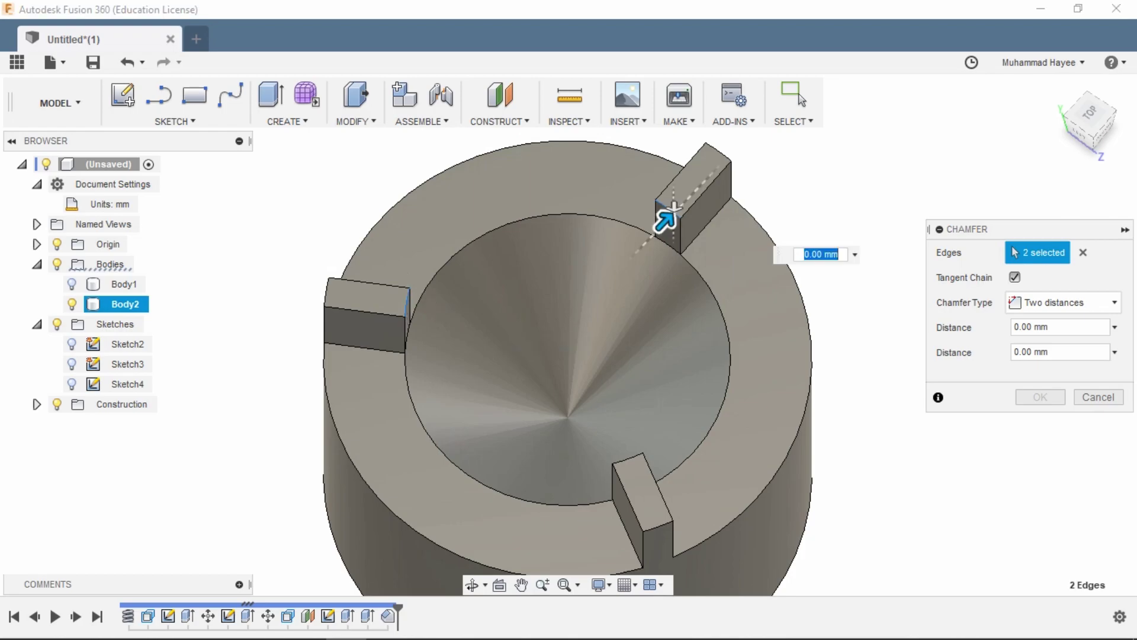
left_click(617, 451)
scroll(617, 448, "up", 4)
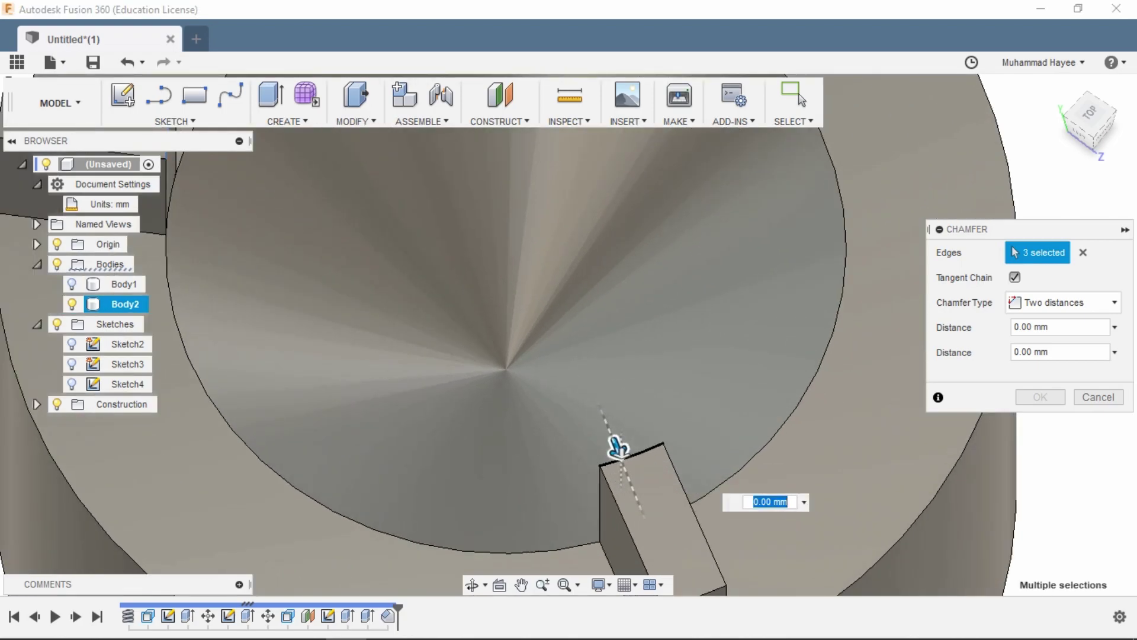
left_click_drag(618, 448, 625, 466)
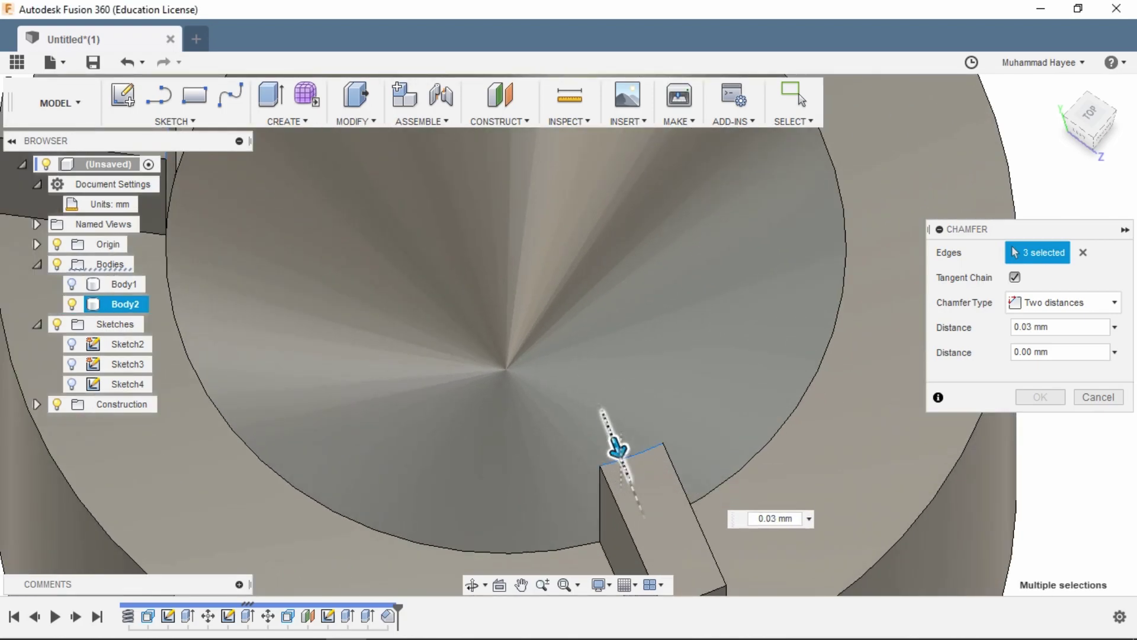
left_click_drag(621, 457, 639, 501)
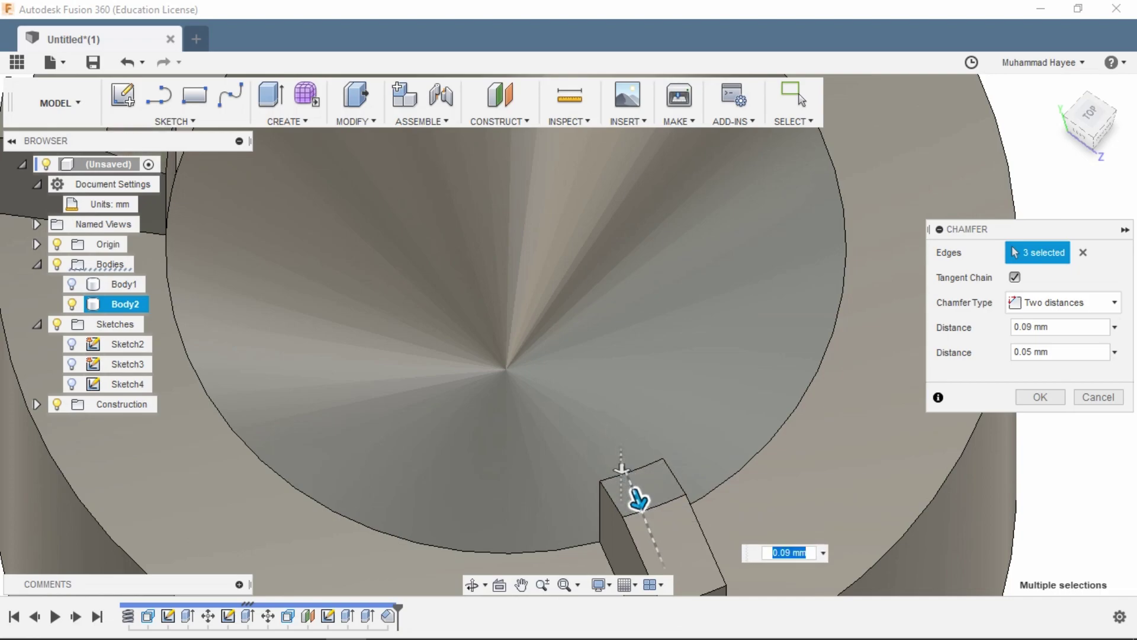
mouse_move(639, 501)
middle_mouse_down("shift")
mouse_move(640, 356)
mouse_move(681, 373)
middle_mouse_up("shift")
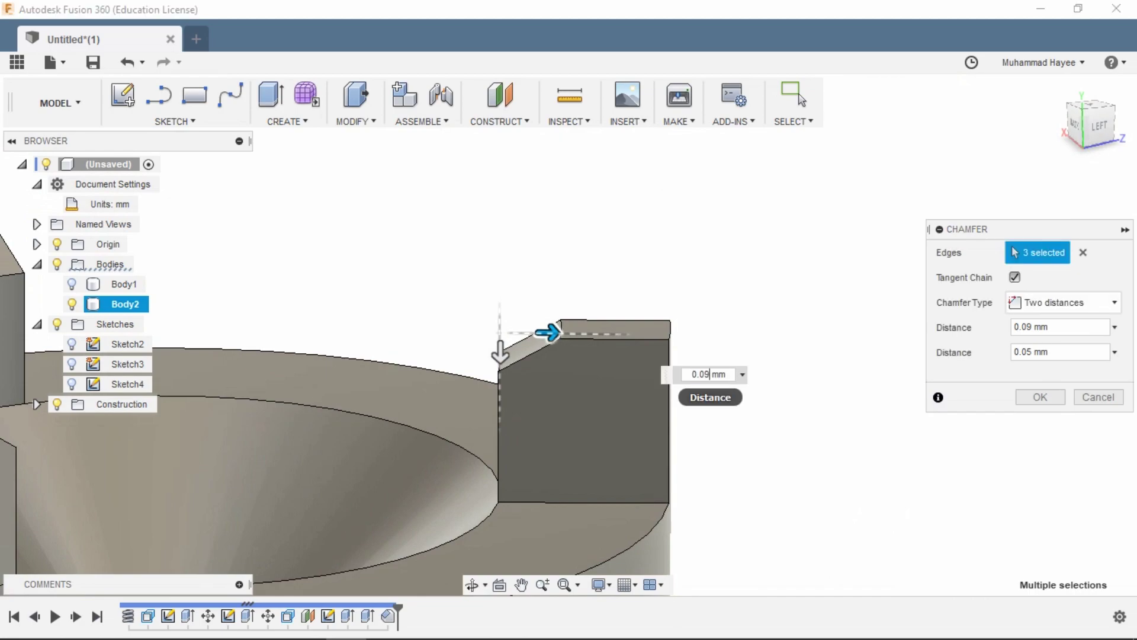
type("0.1")
key("Return")
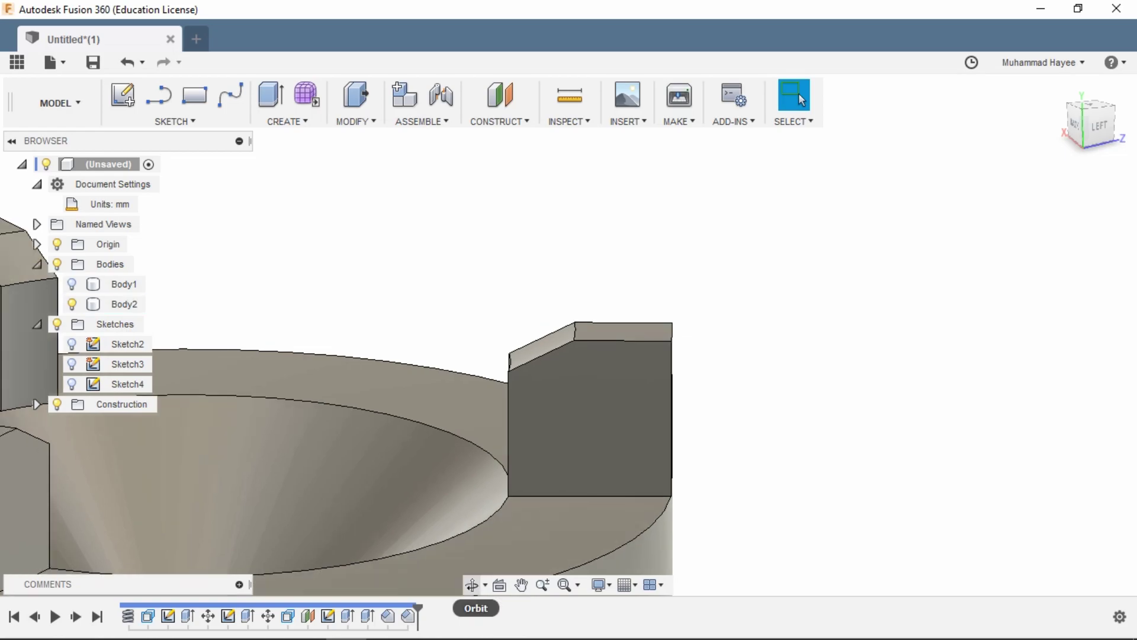
left_click(472, 585)
Step: Fillet the conical recess's rim edge at about 0.315 mm
left_click_drag(569, 414, 800, 100)
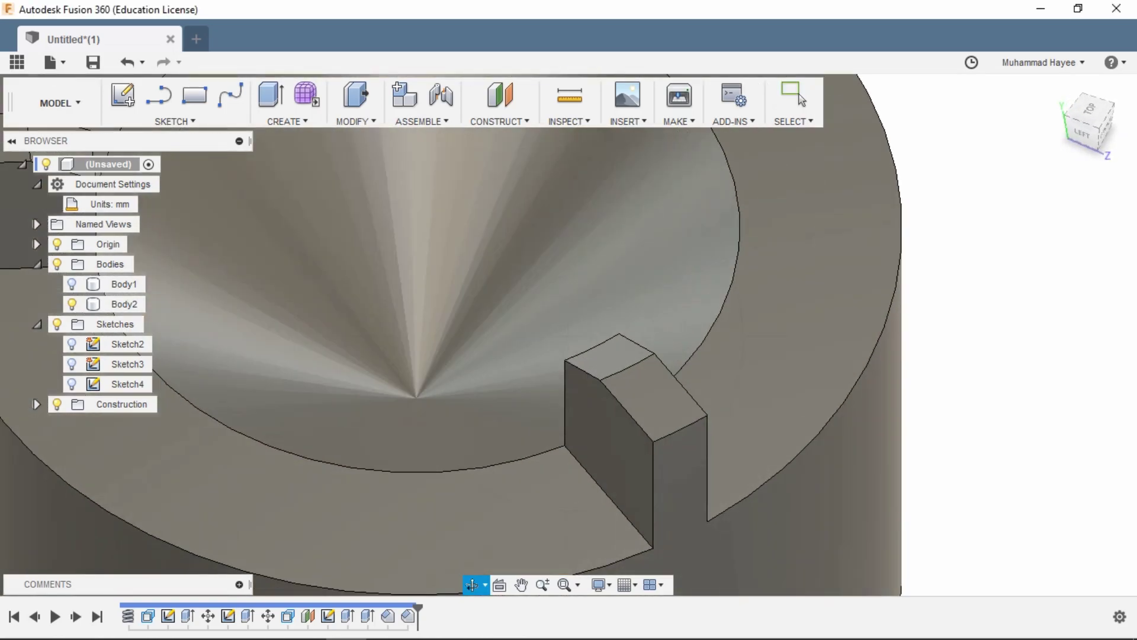
key("F6")
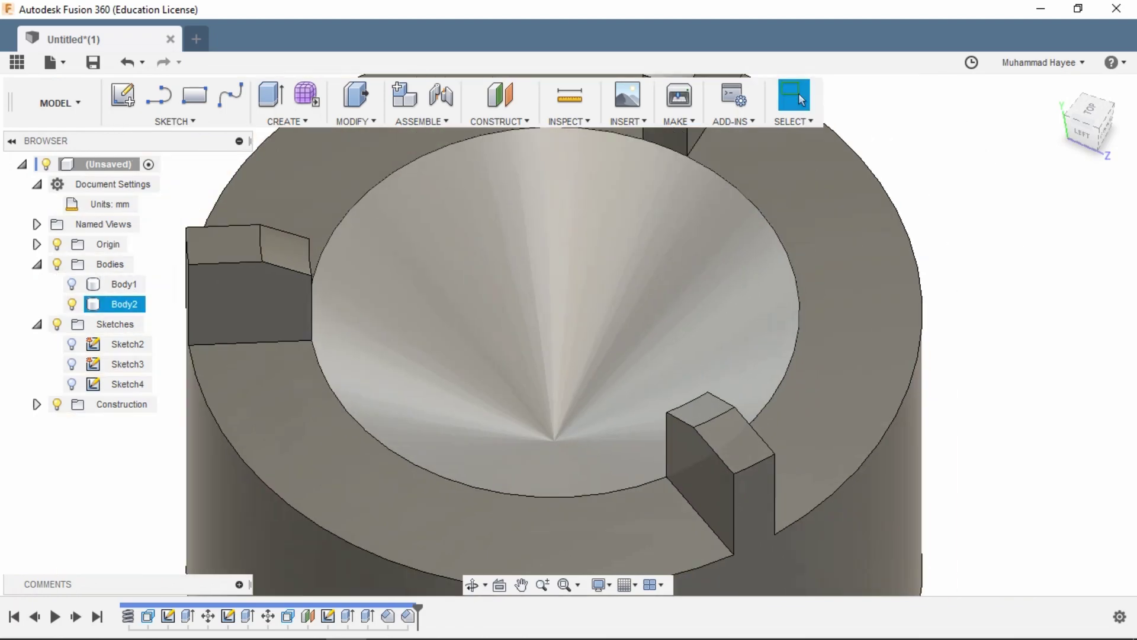
key("f")
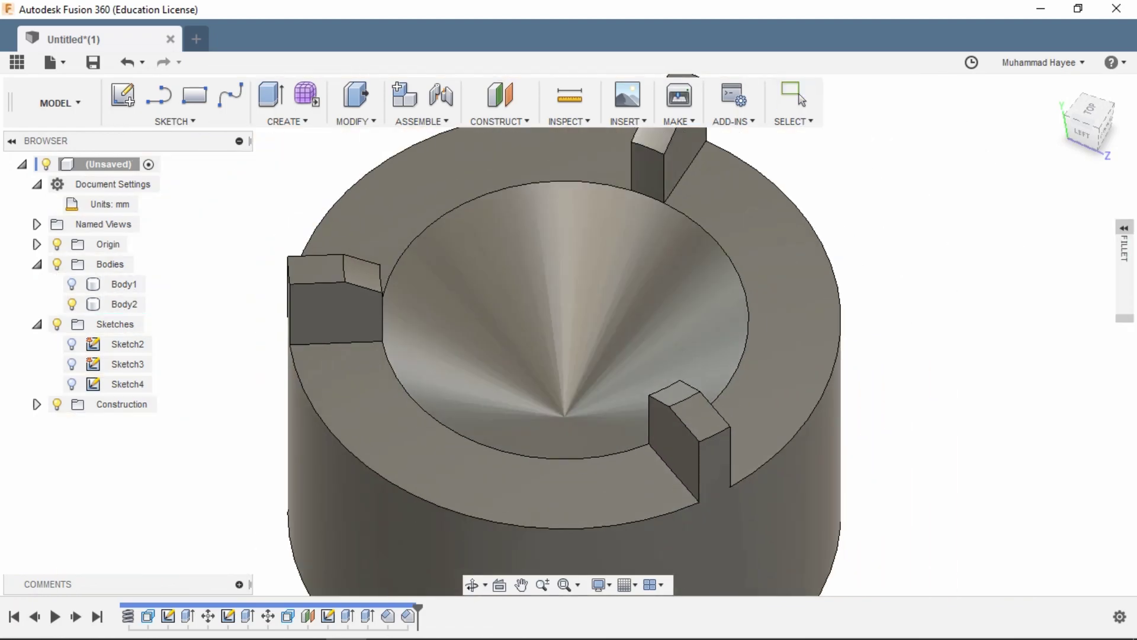
left_click(480, 442)
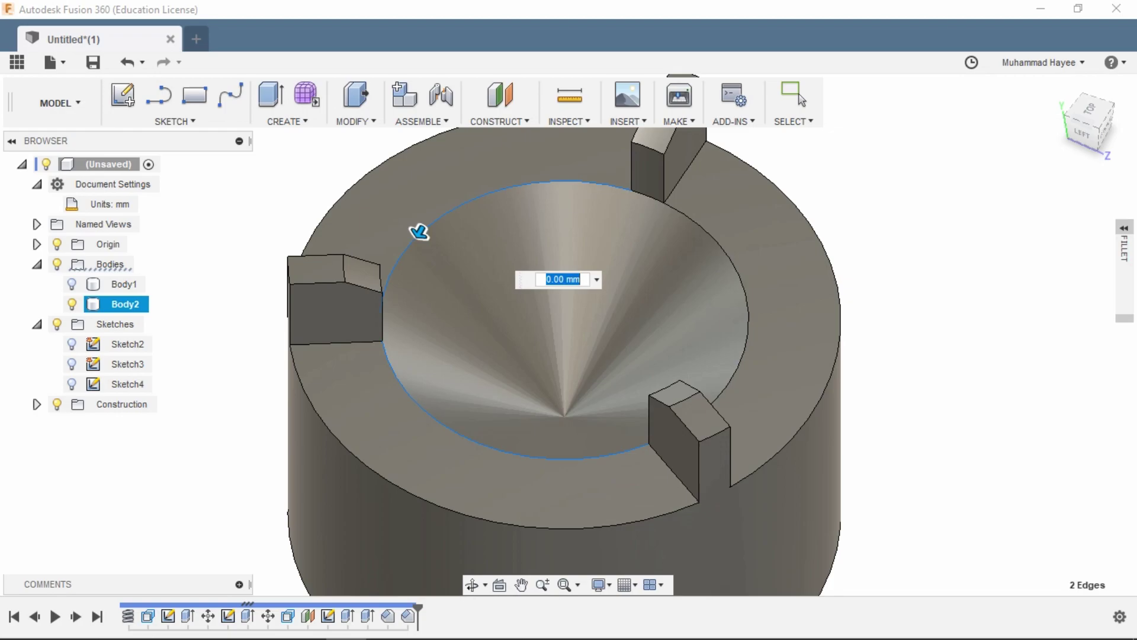
scroll(717, 239, "up", 3)
left_click_drag(717, 237, 720, 245)
scroll(718, 241, "up", 2)
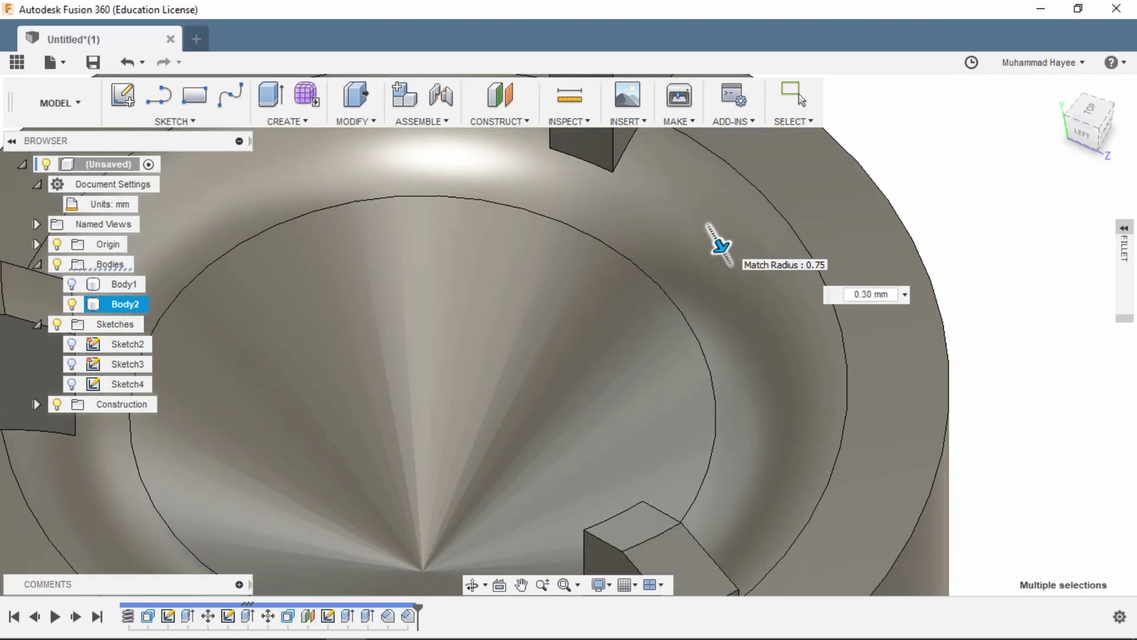
key("Return")
Step: Begin a small fillet on the front and back key blocks' top edges
key("F6")
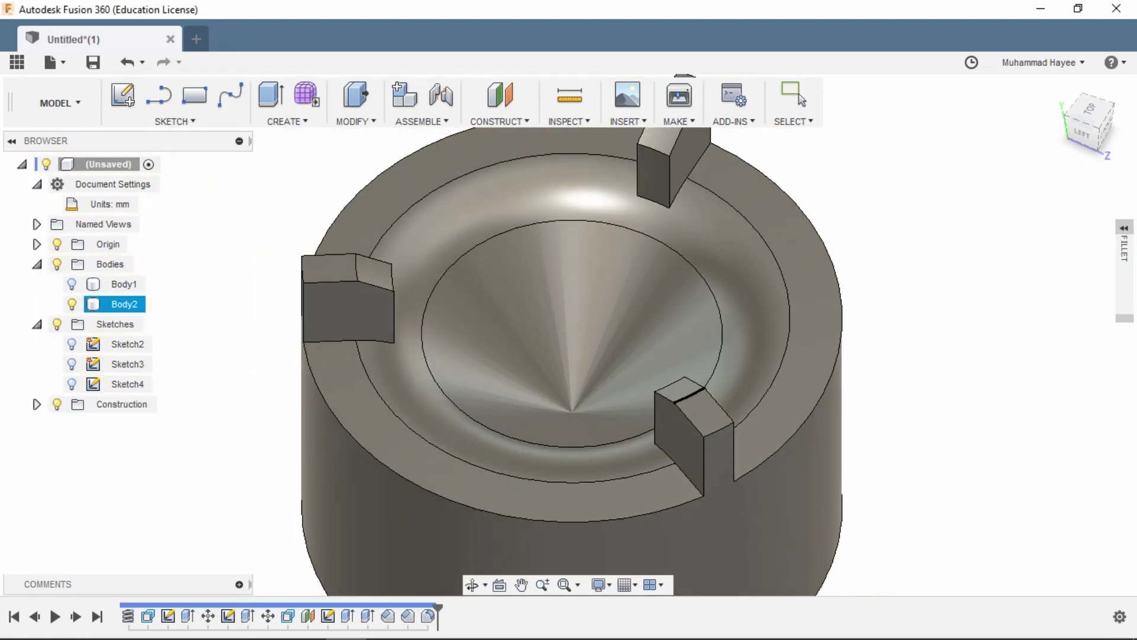
left_click(689, 393)
left_click(675, 397)
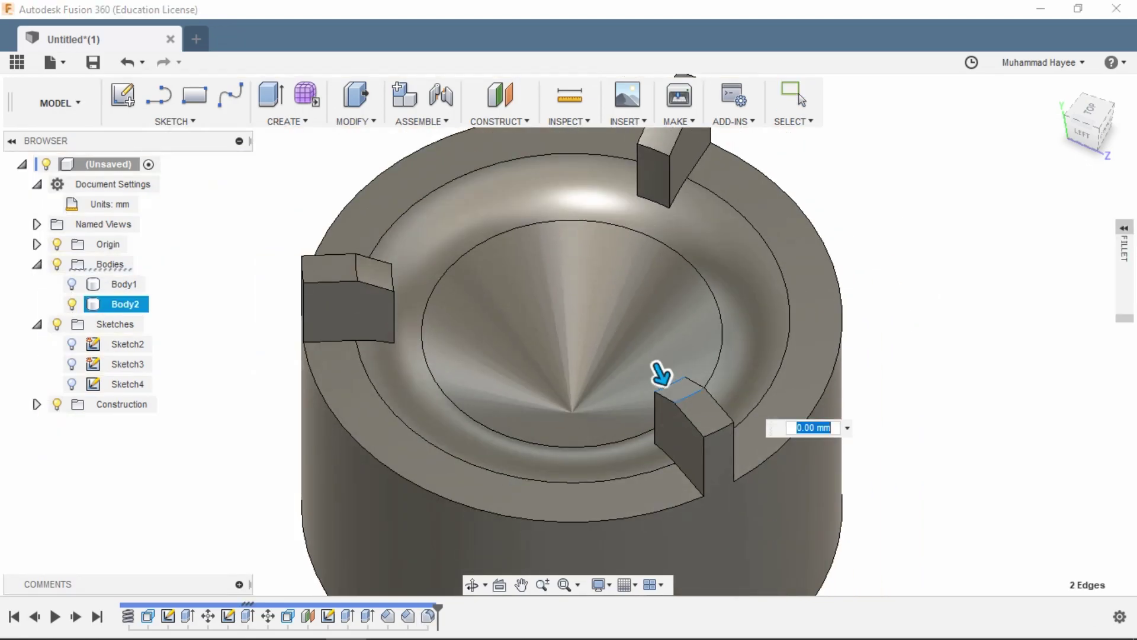
left_click(658, 152)
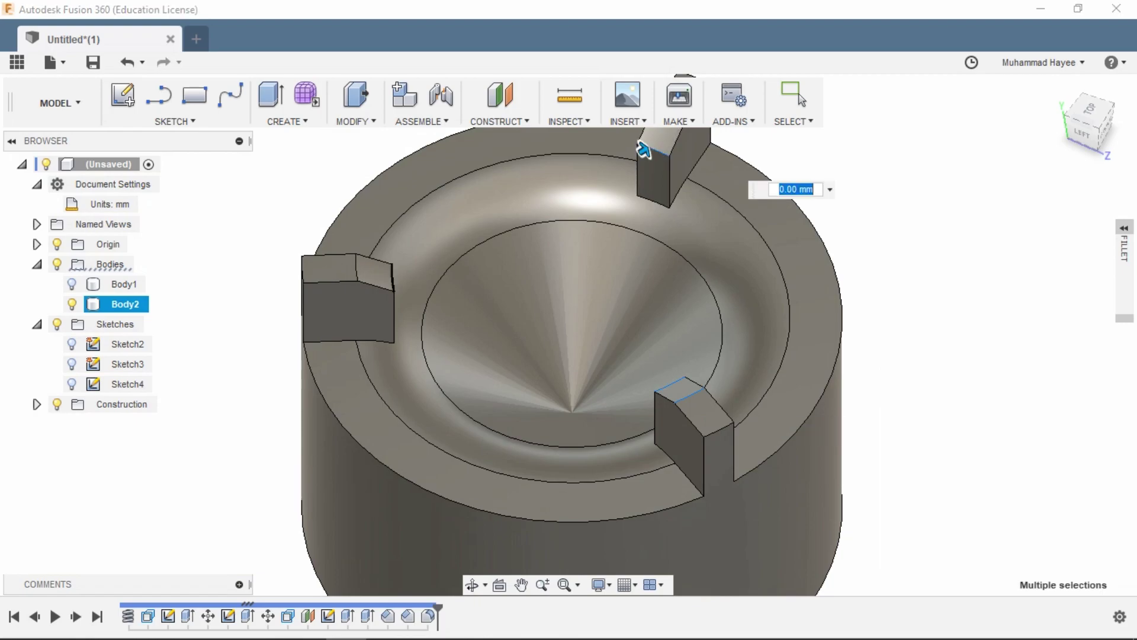
scroll(359, 264, "down", 2)
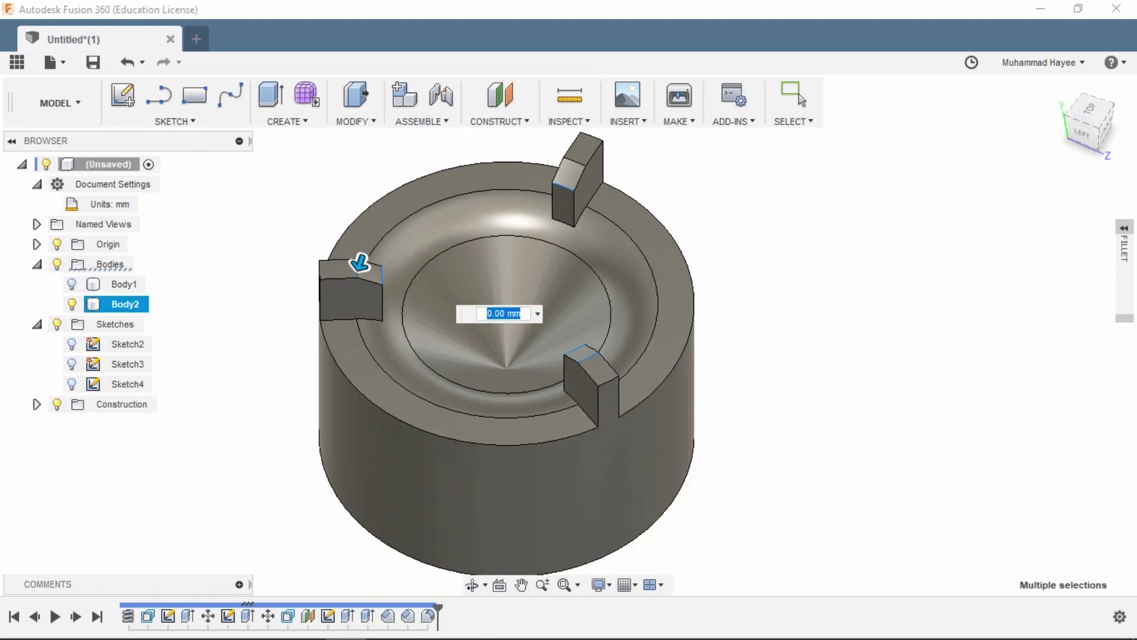
scroll(585, 150, "up", 2)
scroll(585, 150, "up", 2)
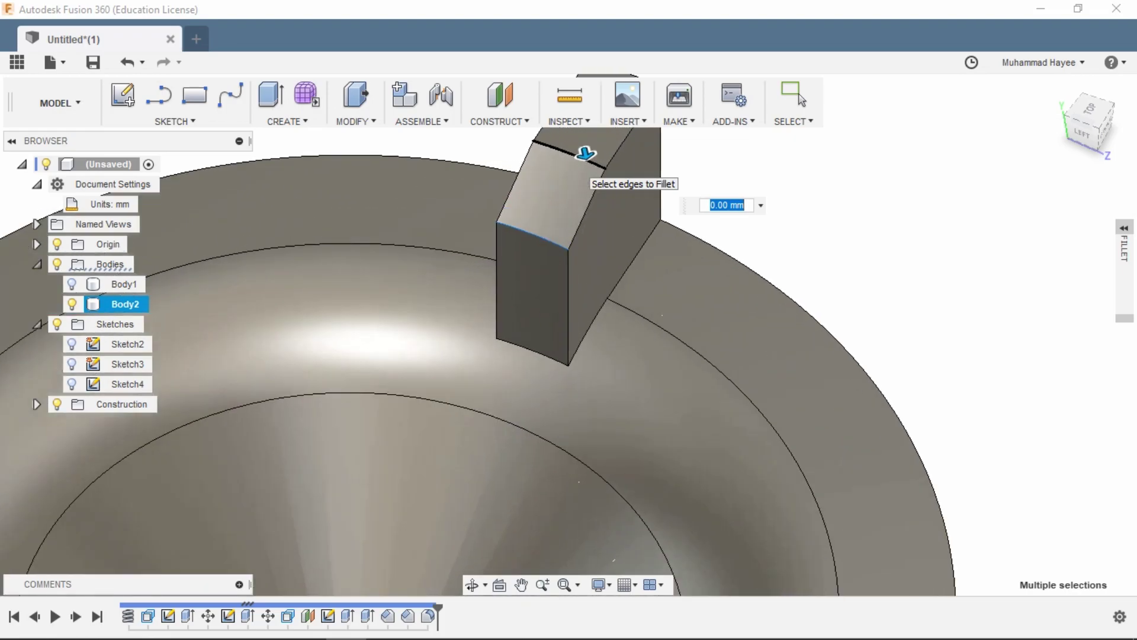
scroll(586, 153, "up", 1)
left_click_drag(586, 153, 586, 152)
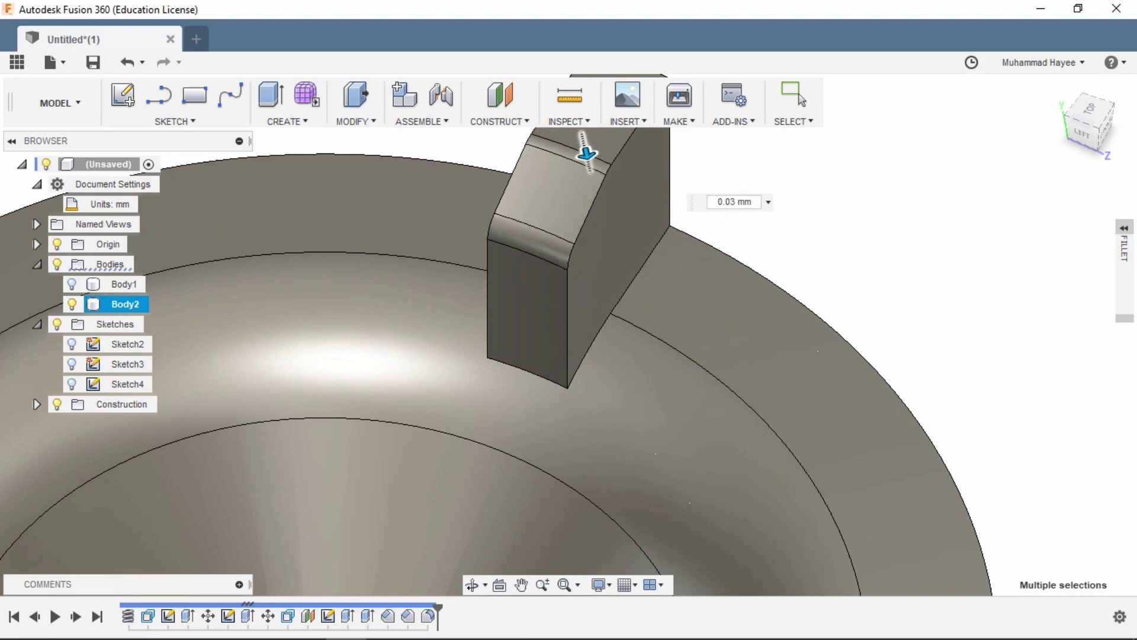
Step: Add the remaining block top edges and apply the 0.03 mm fillet
scroll(586, 153, "down", 2)
scroll(583, 152, "down", 3)
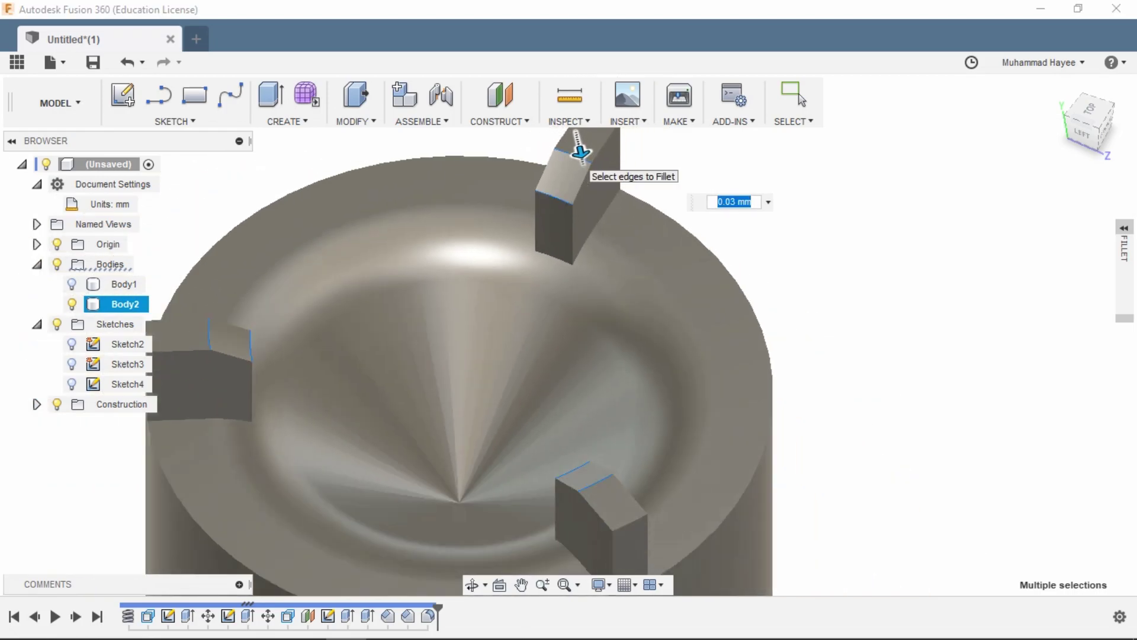
scroll(580, 152, "down", 2)
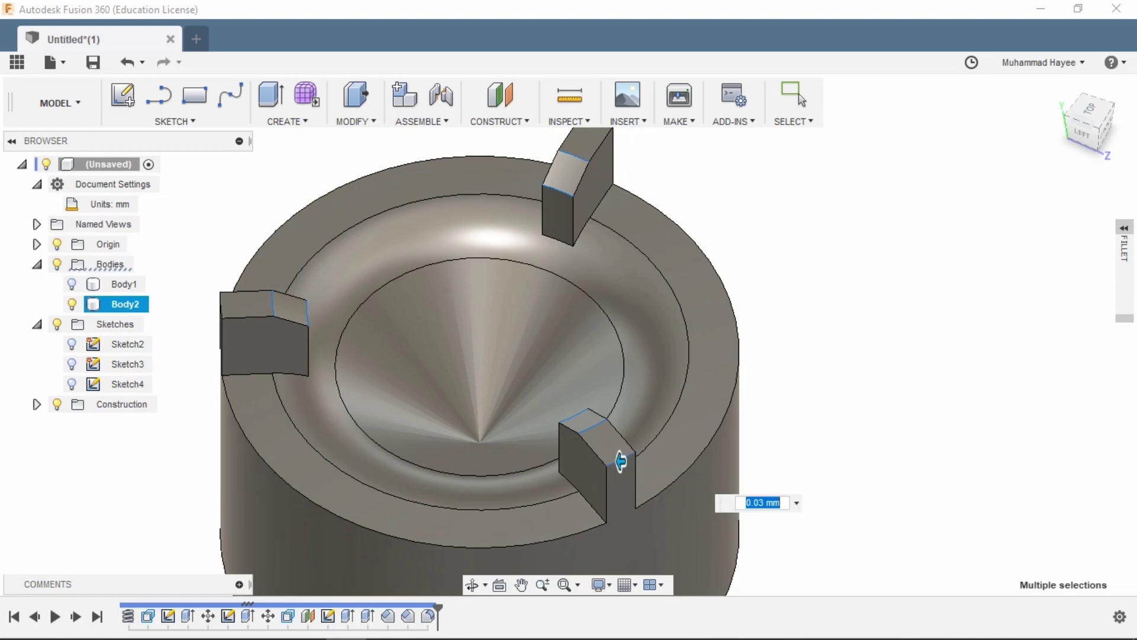
scroll(618, 395, "down", 3)
left_click(603, 161)
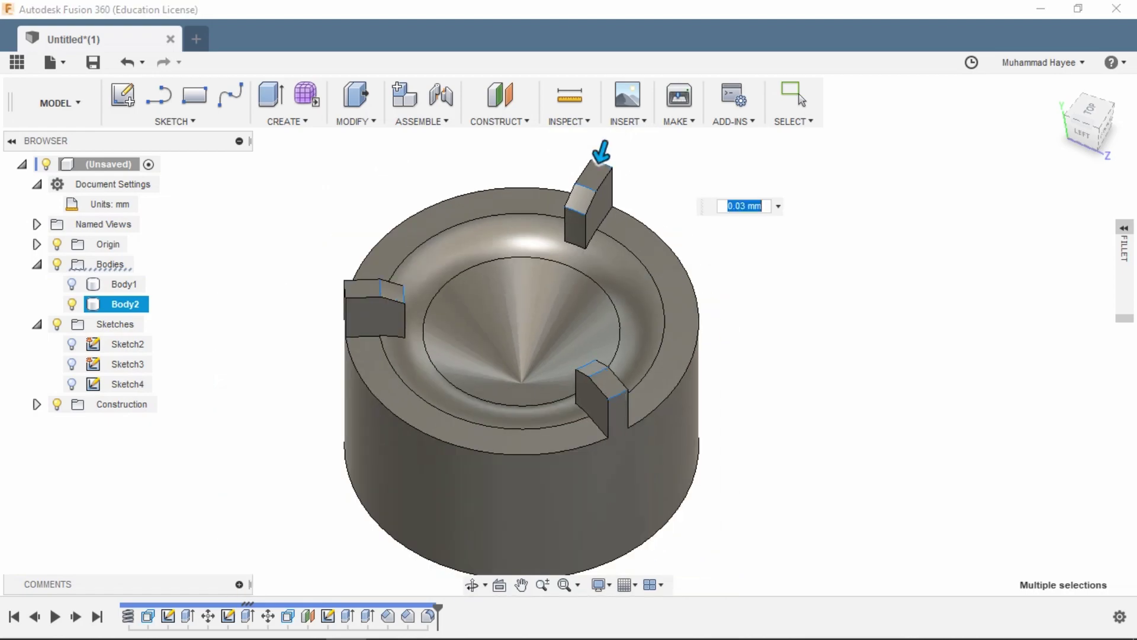
left_click(344, 288)
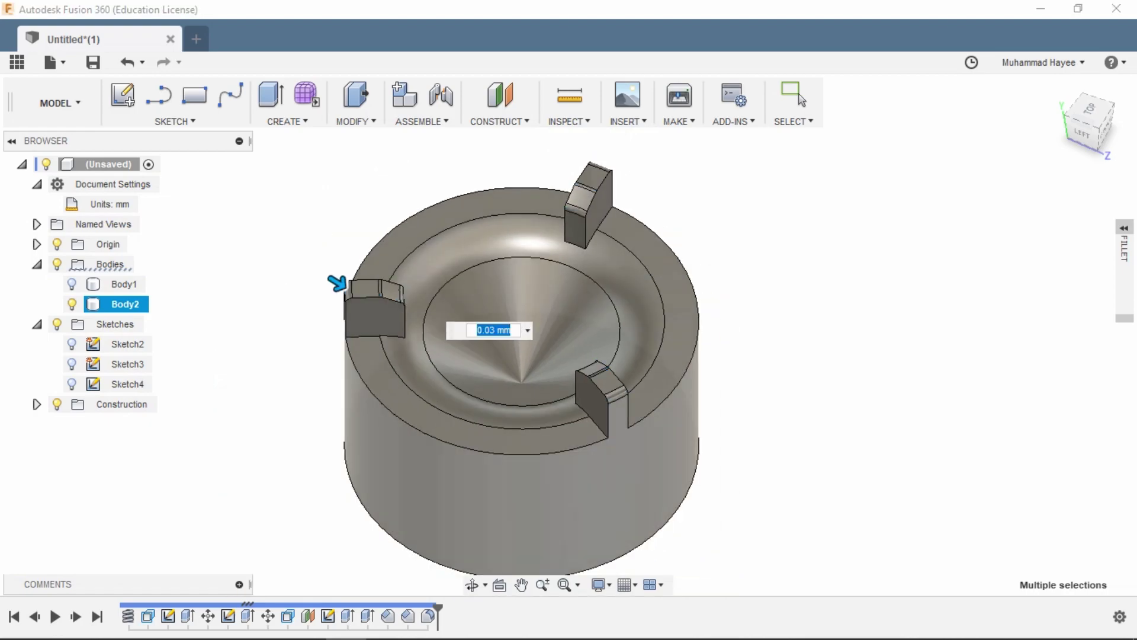
key("Return")
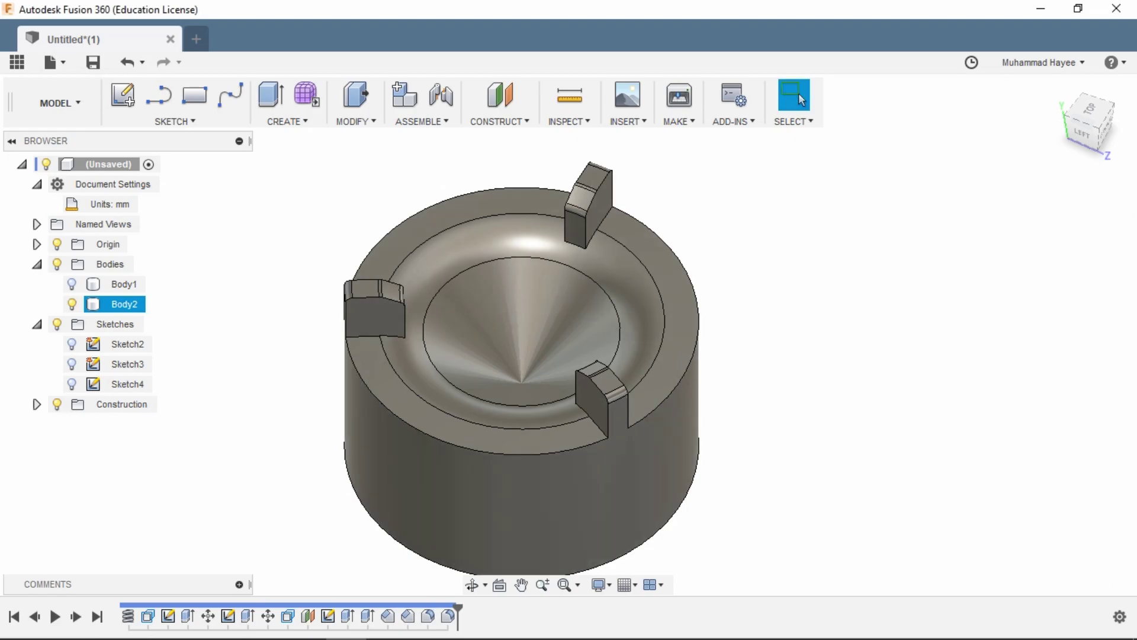
scroll(355, 290, "up", 3)
Step: Fillet the key blocks' base edges at 0.045 mm
key("f")
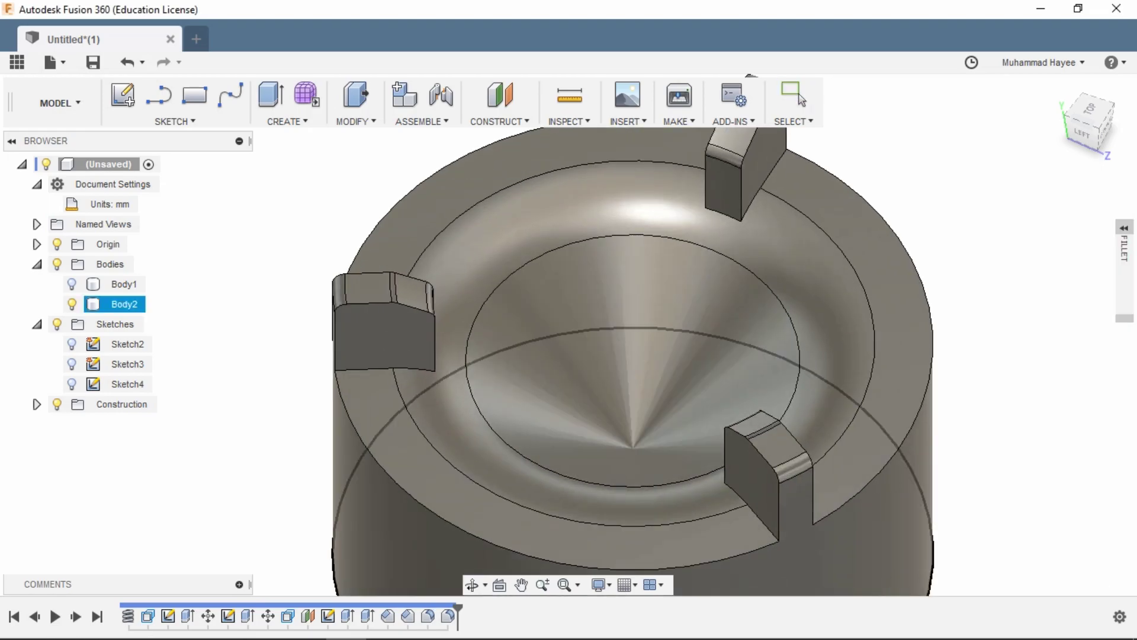
left_click(375, 369)
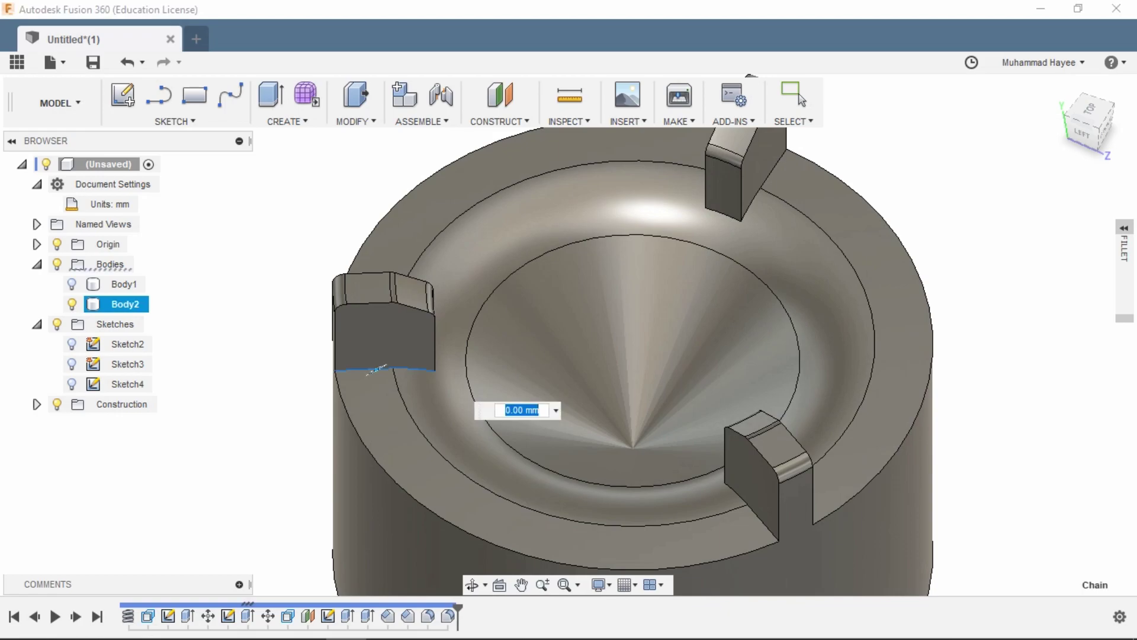
left_click(409, 339)
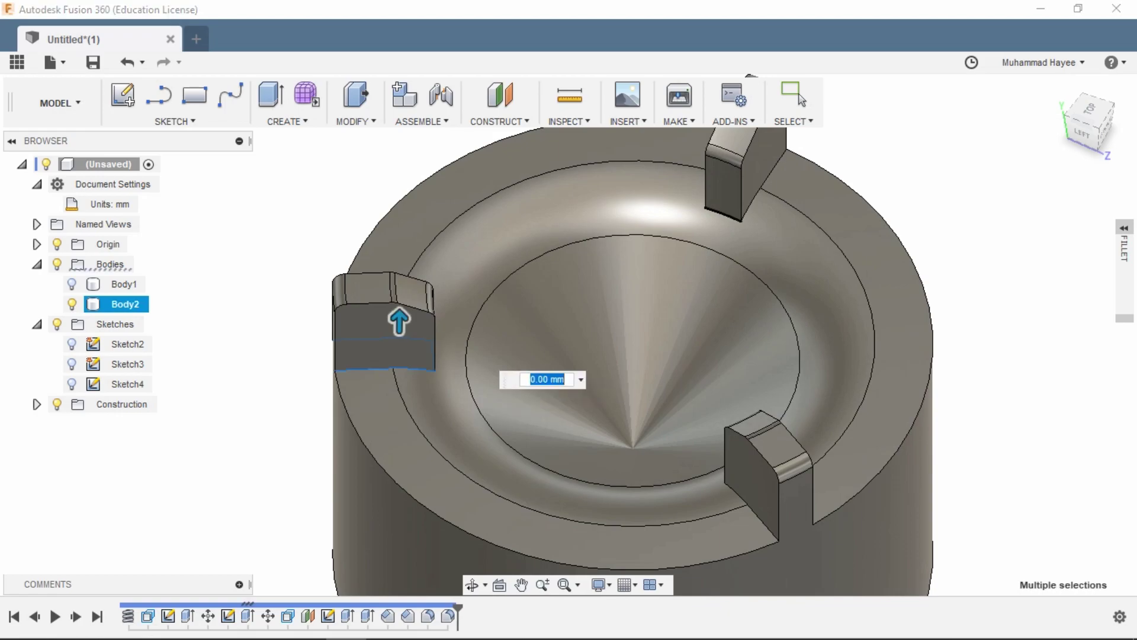
left_click(763, 183)
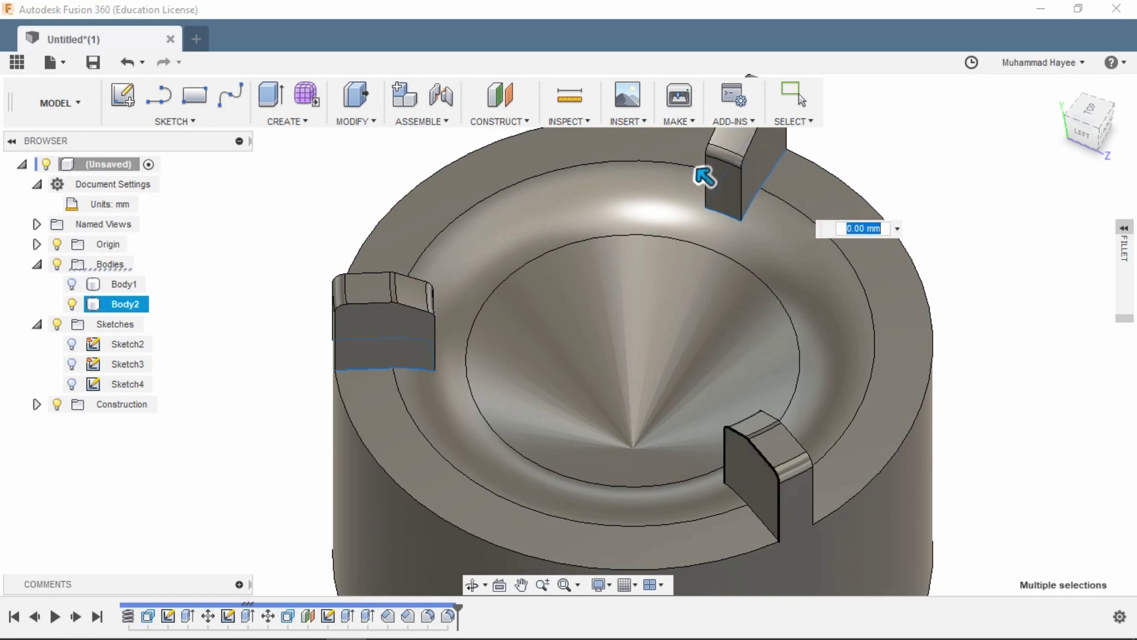
left_click(725, 489)
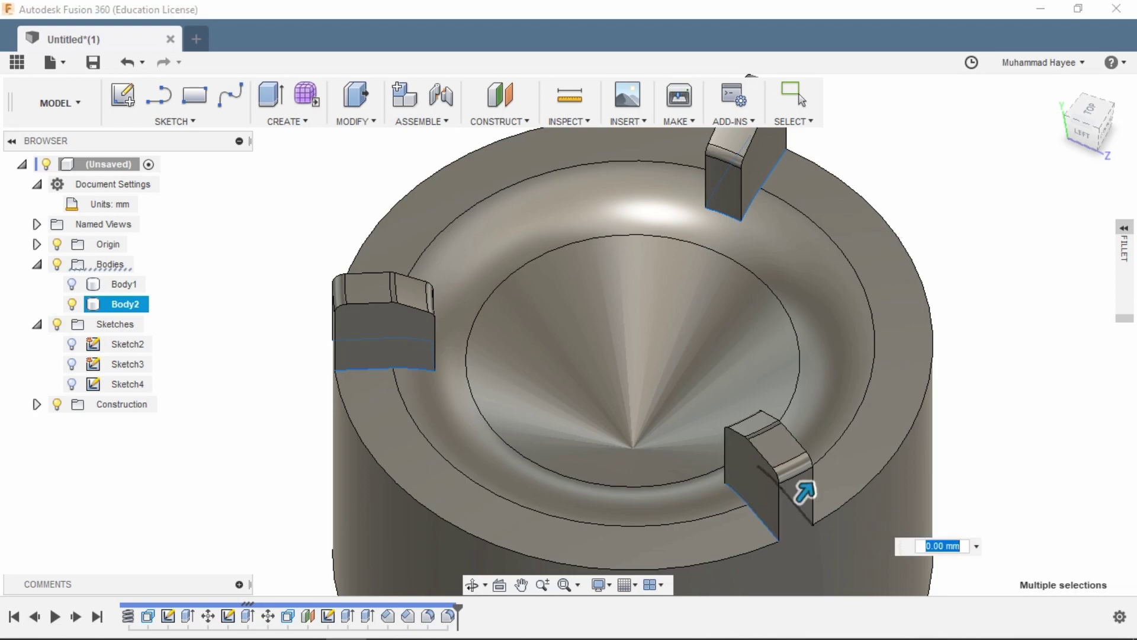
scroll(802, 490, "up", 2)
scroll(803, 490, "down", 2)
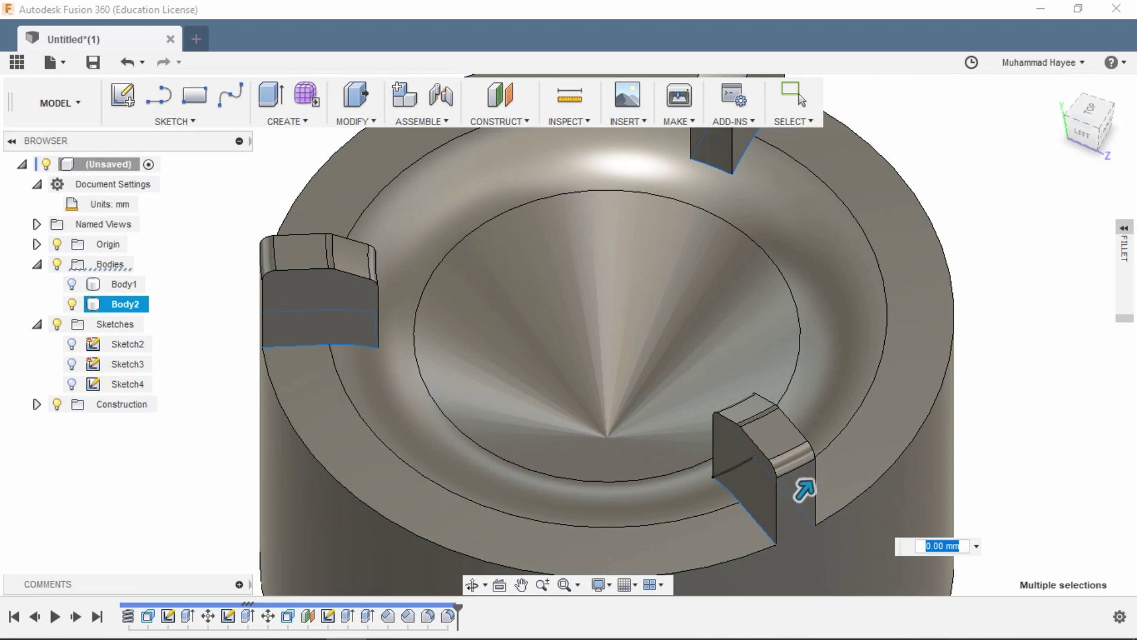
scroll(718, 458, "up", 2)
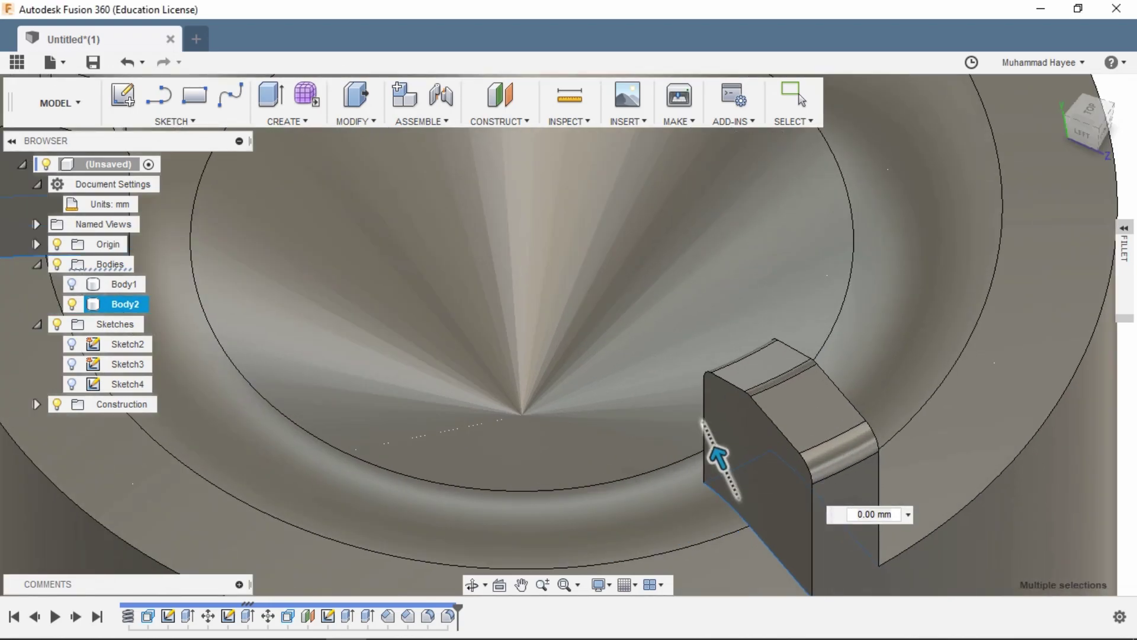
type("0.015")
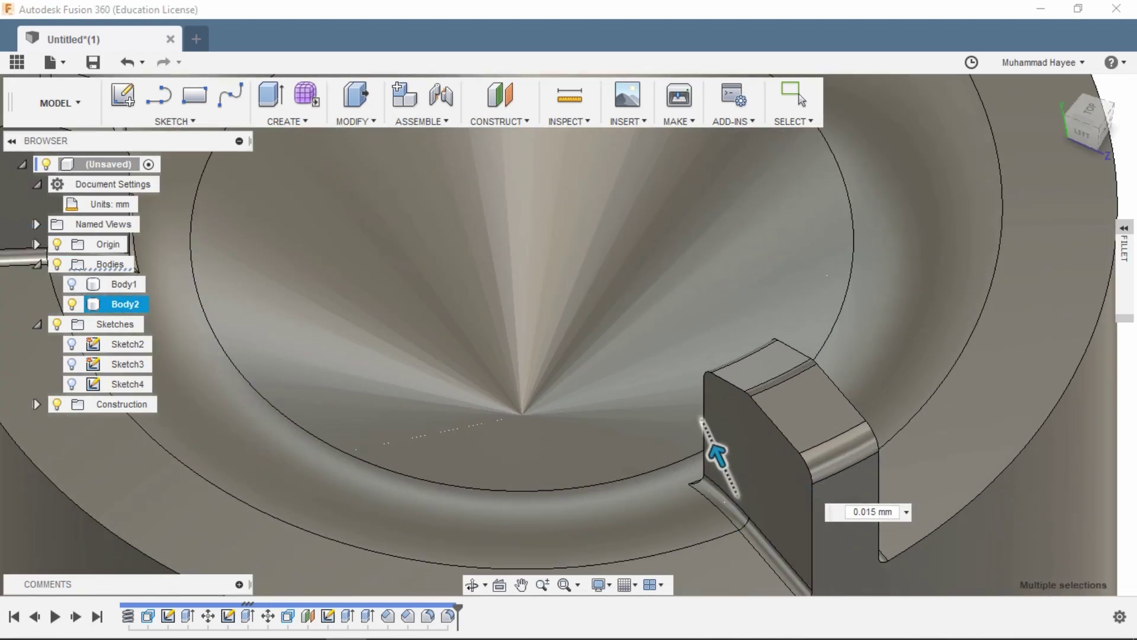
key("Return")
type("0.045")
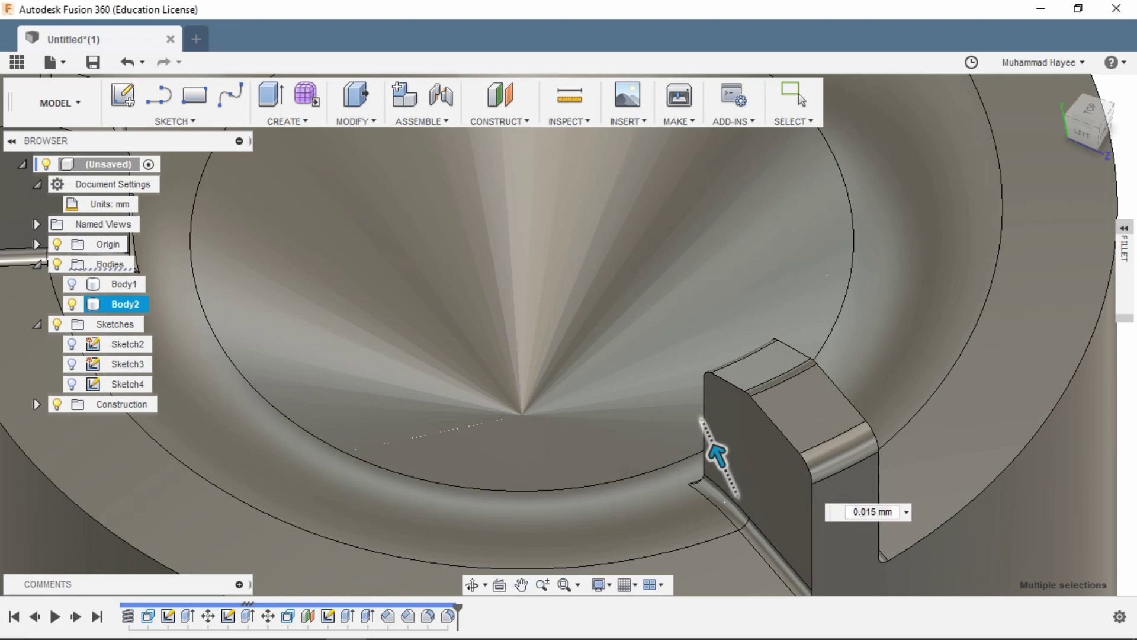
key("Return")
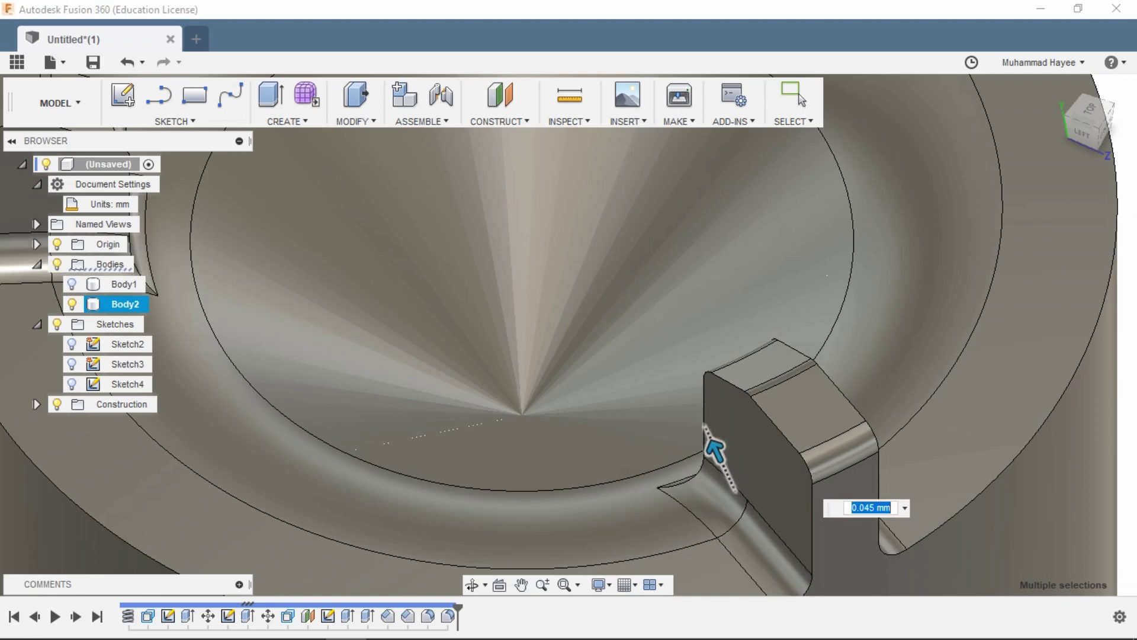
key("Return")
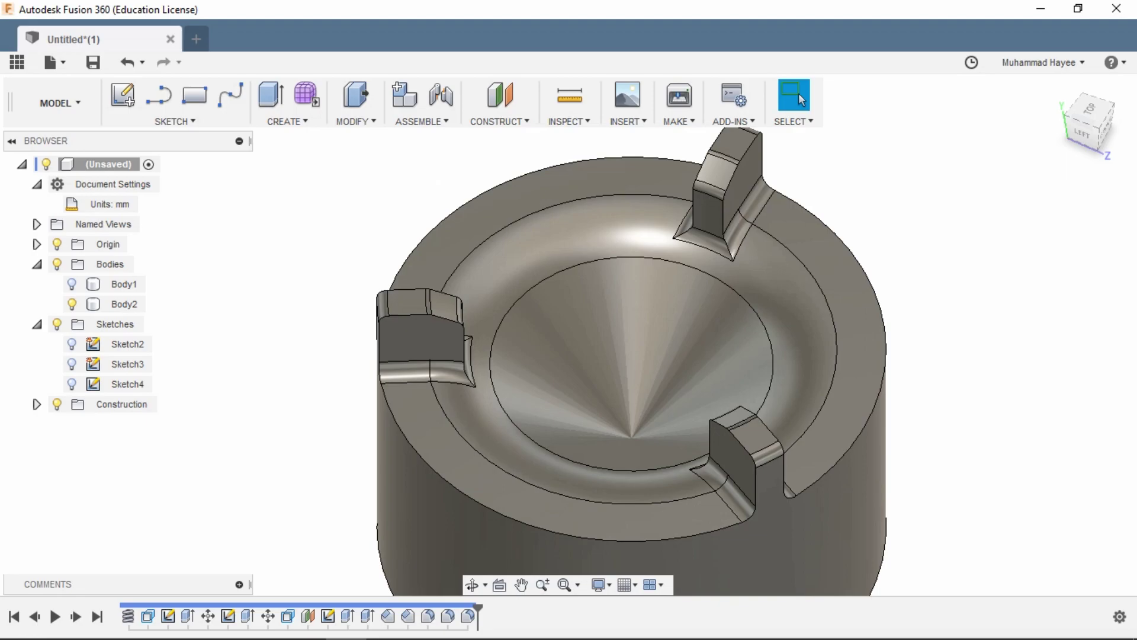
Step: Fillet the part's outer top rim edges at 0.025 mm
key("f")
left_click(749, 494)
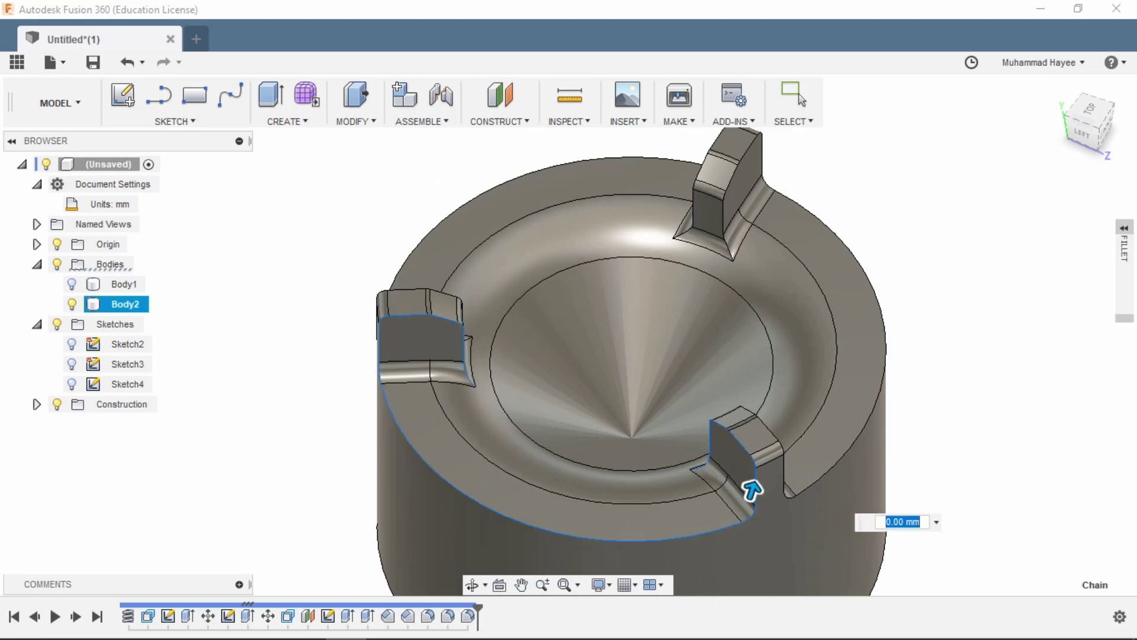
left_click(793, 482)
left_click(629, 157)
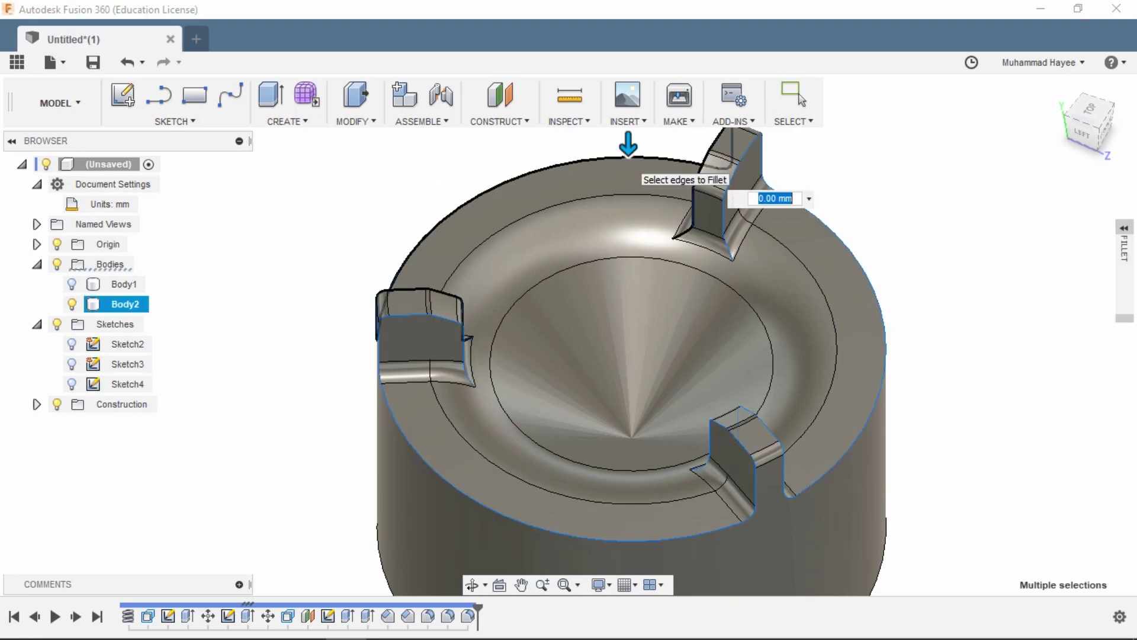
scroll(629, 157, "up", 3)
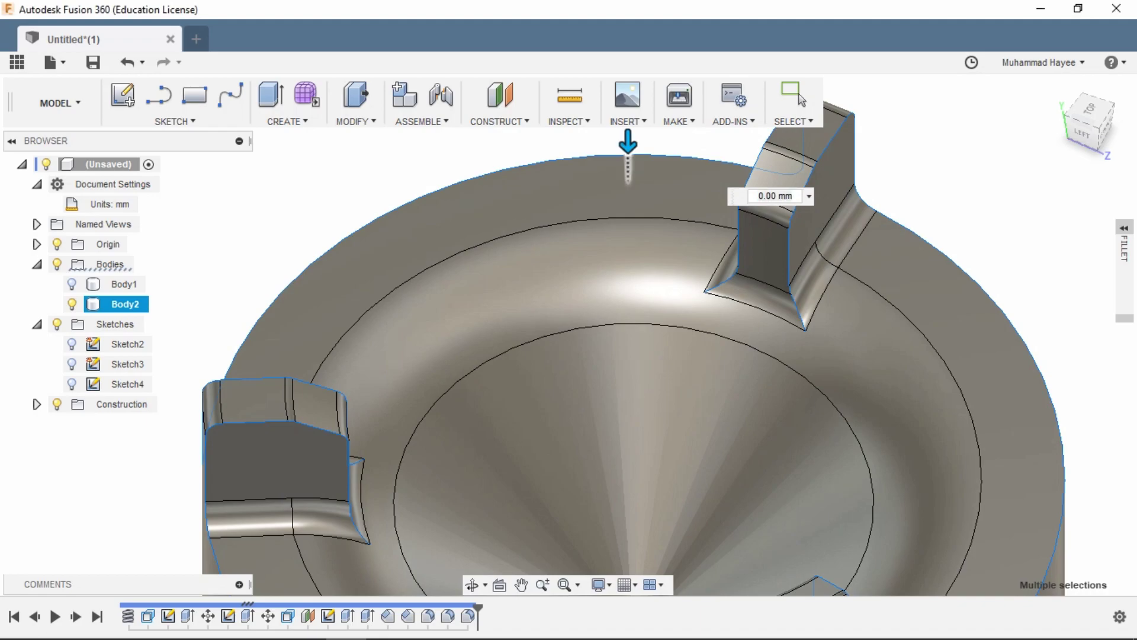
left_click_drag(628, 142, 627, 149)
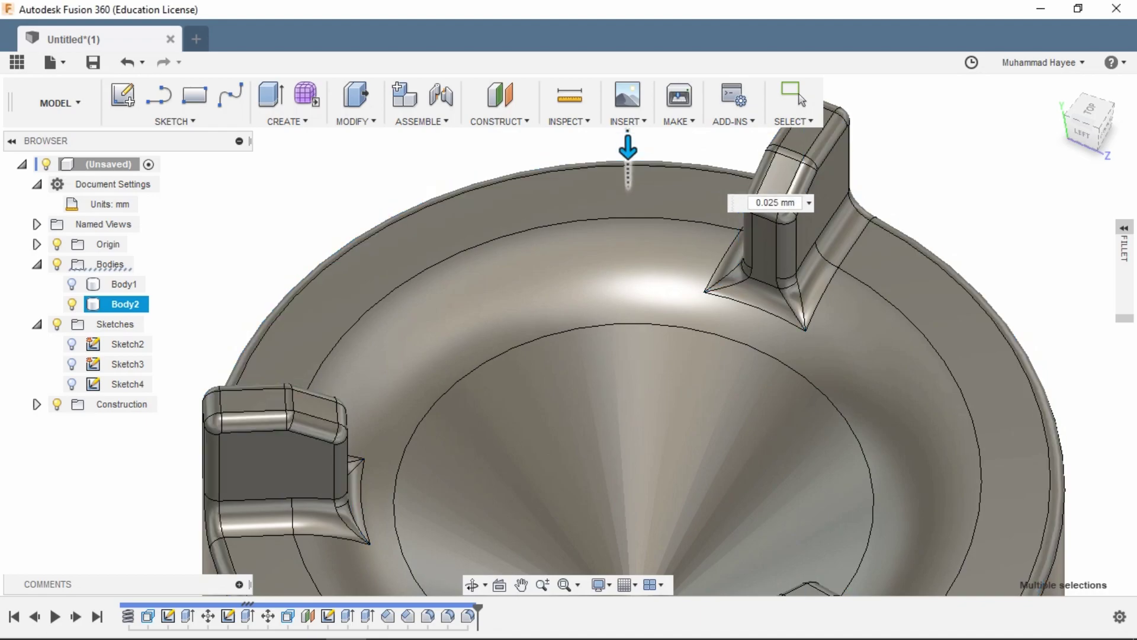
key("Tab")
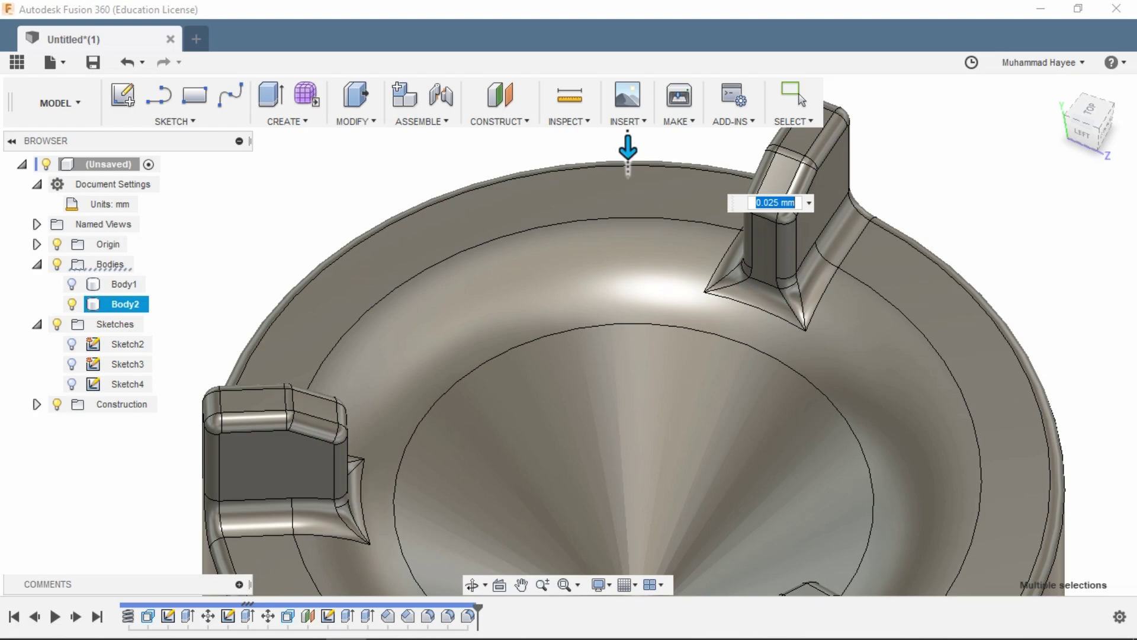
left_click(799, 98)
key("F6")
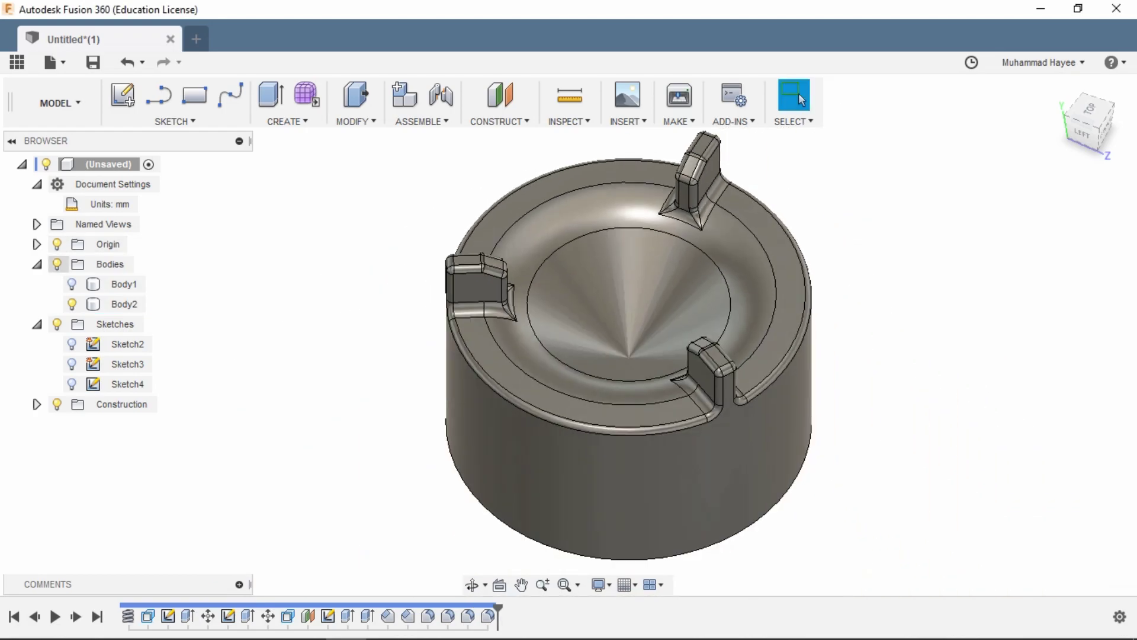
Step: Hide the round cap body Body2 and show Sketch4 again
left_click(71, 284)
left_click(123, 304)
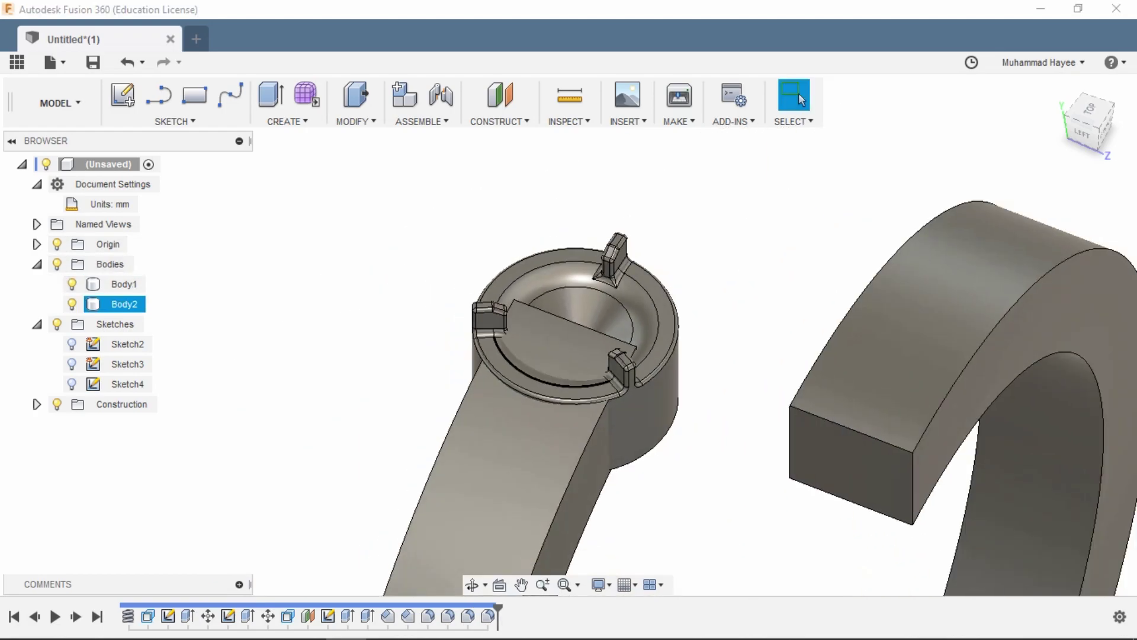
key("Escape")
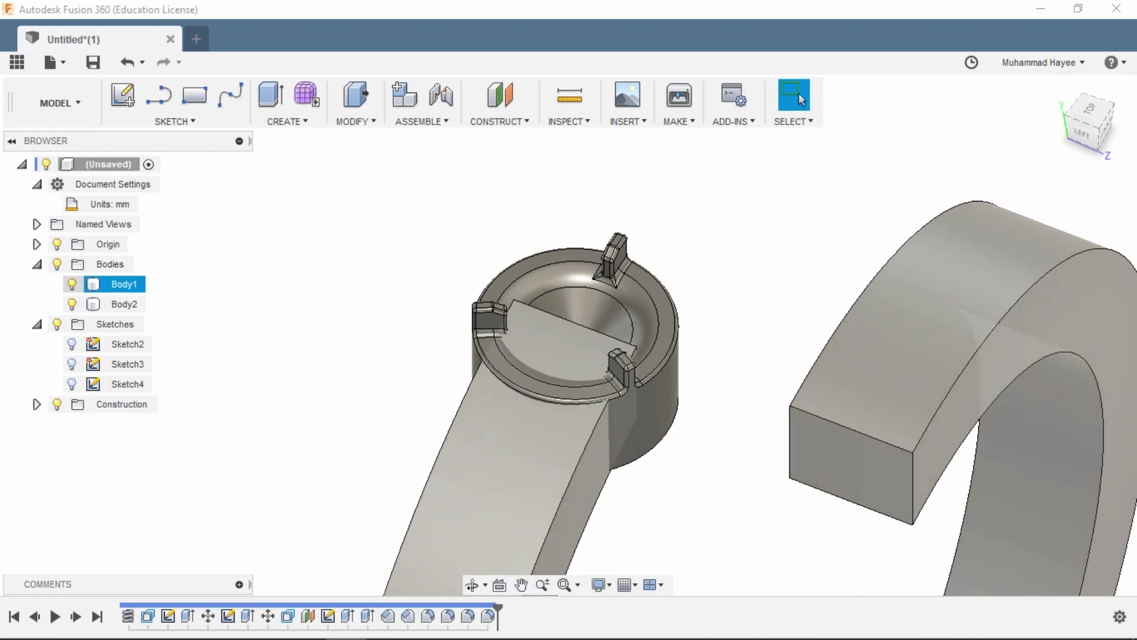
left_click(71, 304)
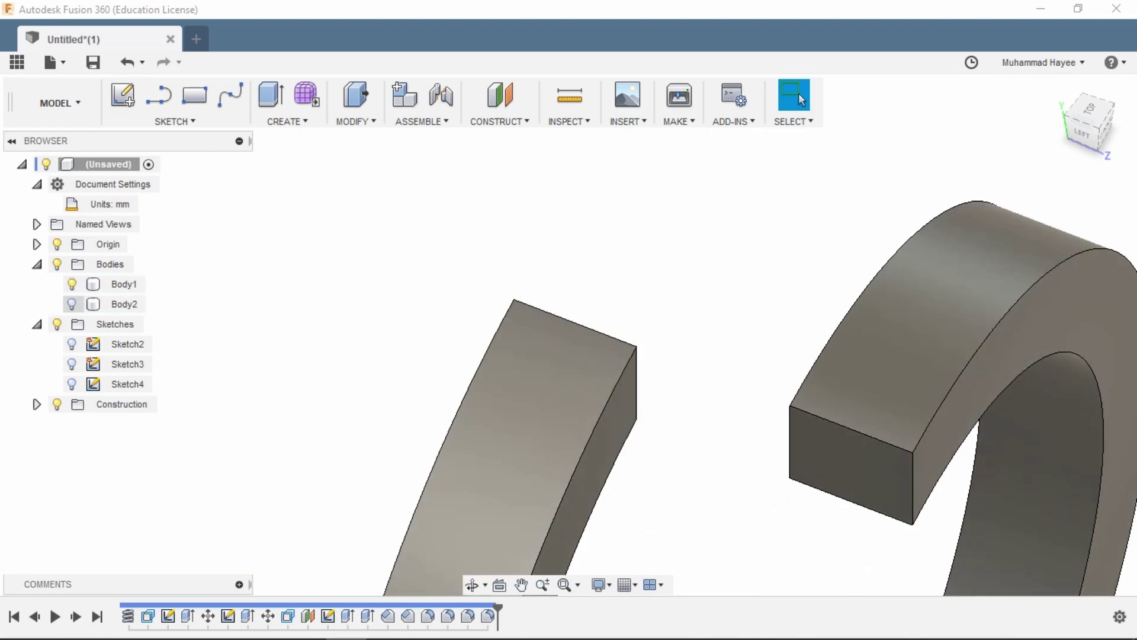
left_click(71, 384)
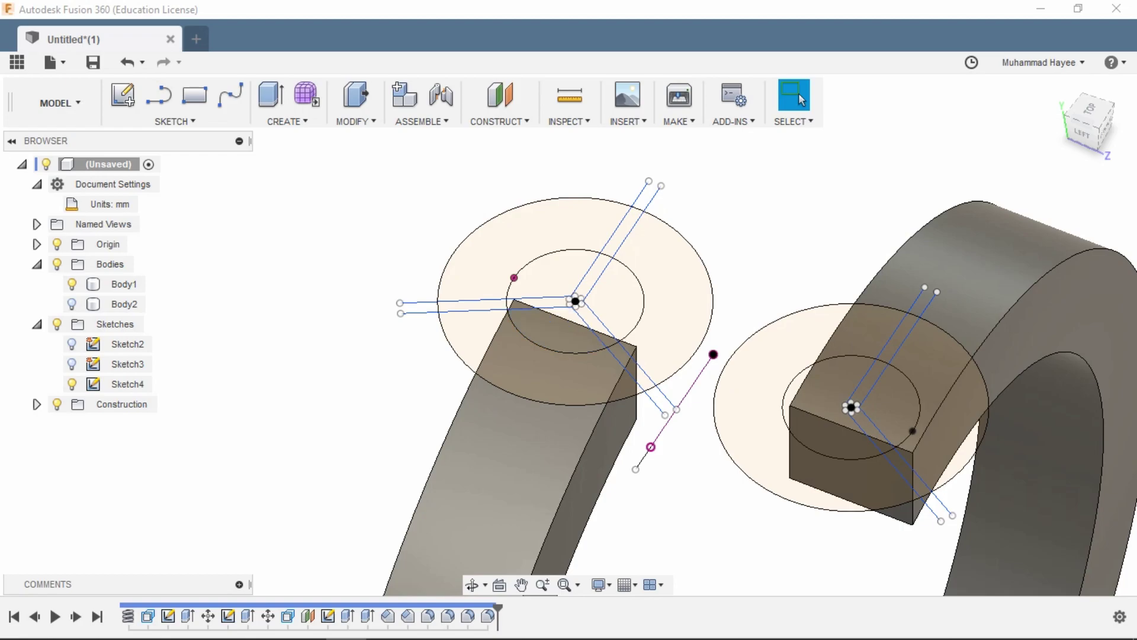
Step: Select the six circle profiles on both arm ends for extrusion
scroll(573, 331, "up", 3)
left_click(550, 320)
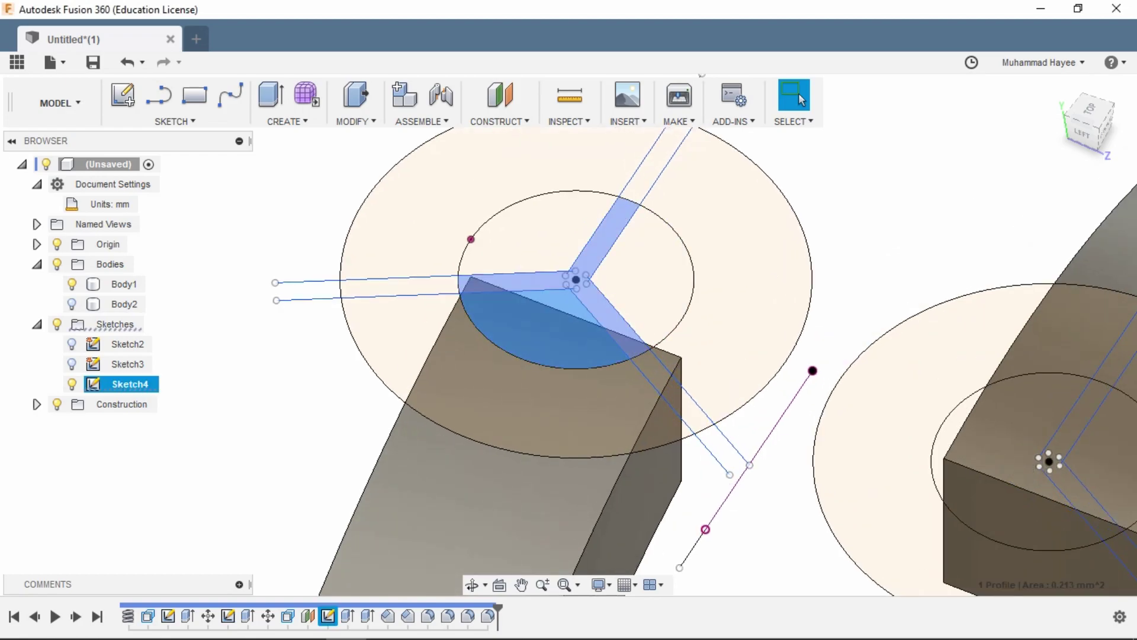
left_click(610, 225, "shift")
left_click(658, 284, "shift")
left_click(521, 230, "shift")
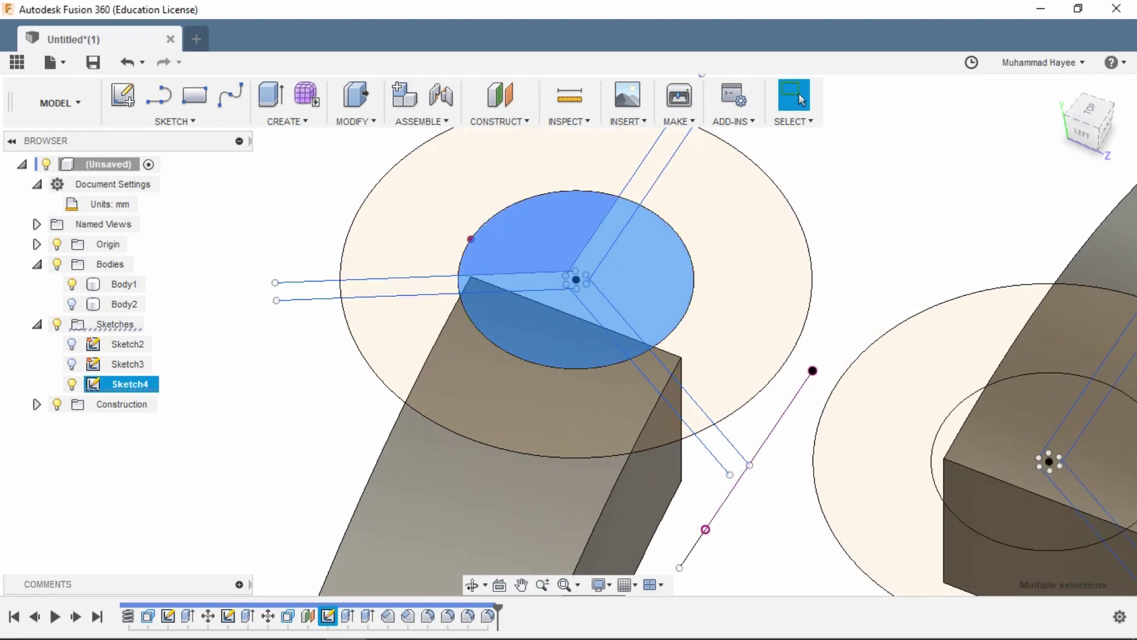
scroll(695, 283, "down", 3)
left_click(830, 379, "shift")
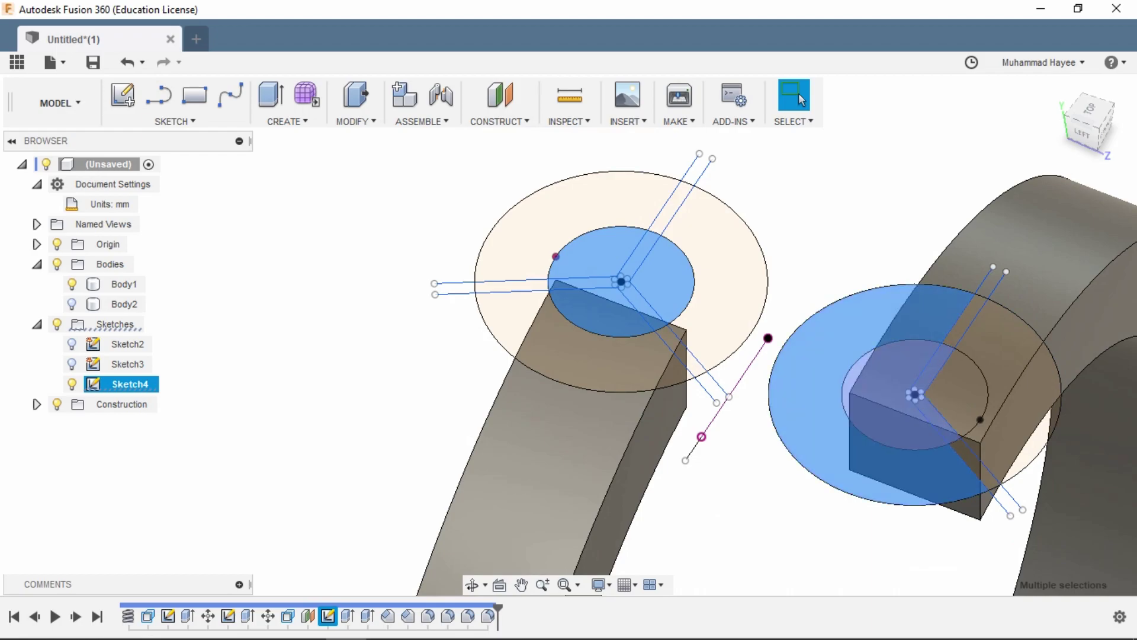
left_click(912, 391, "shift")
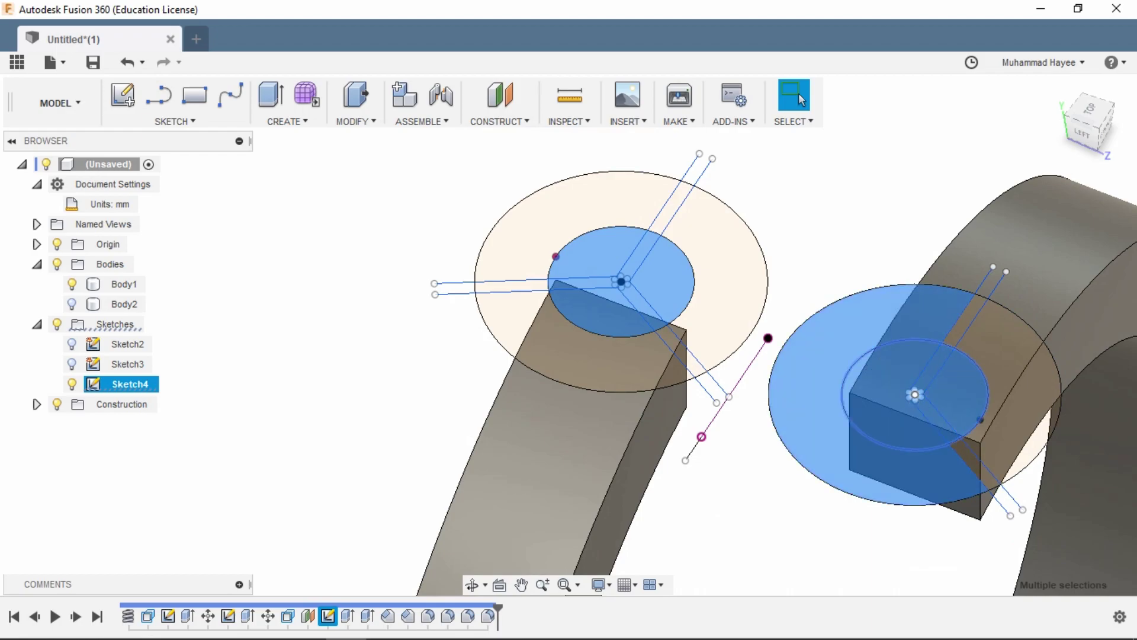
left_click(1018, 427, "shift")
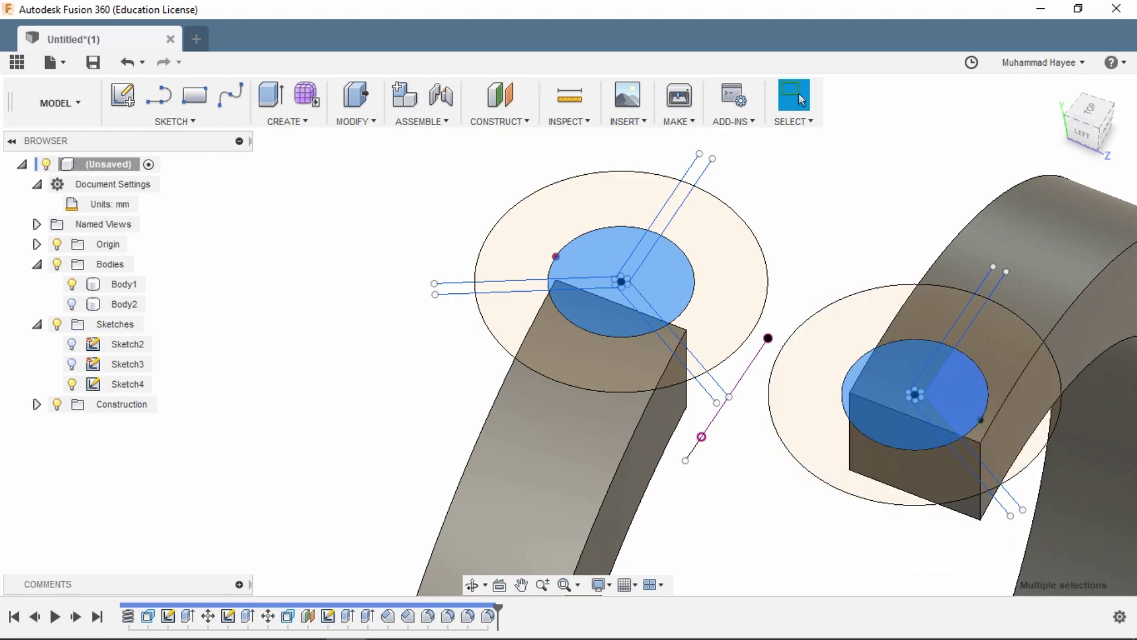
key("e")
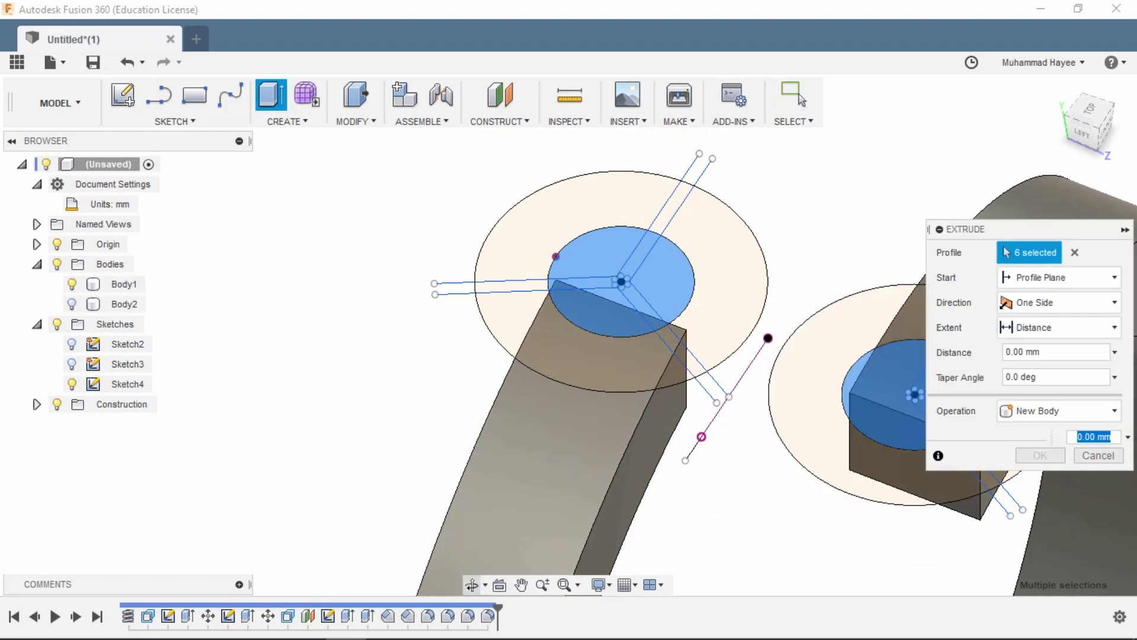
Step: Cut the six disc profiles 0.90 mm deep into both arm ends and select Sketch4
middle_click_drag(924, 334, 701, 332)
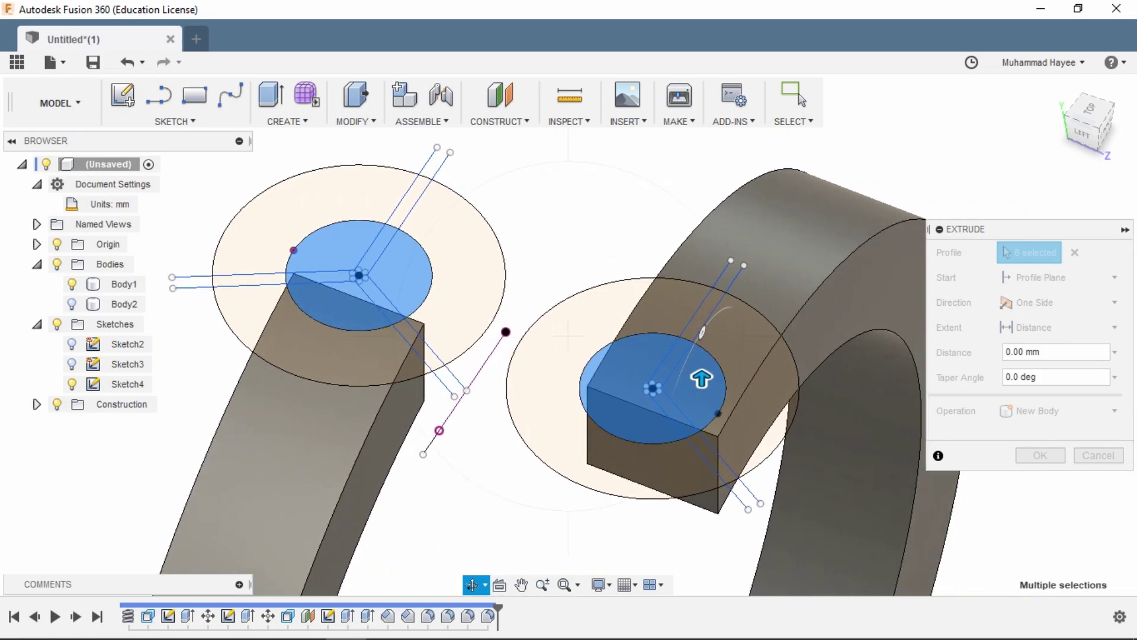
left_click_drag(702, 379, 703, 487)
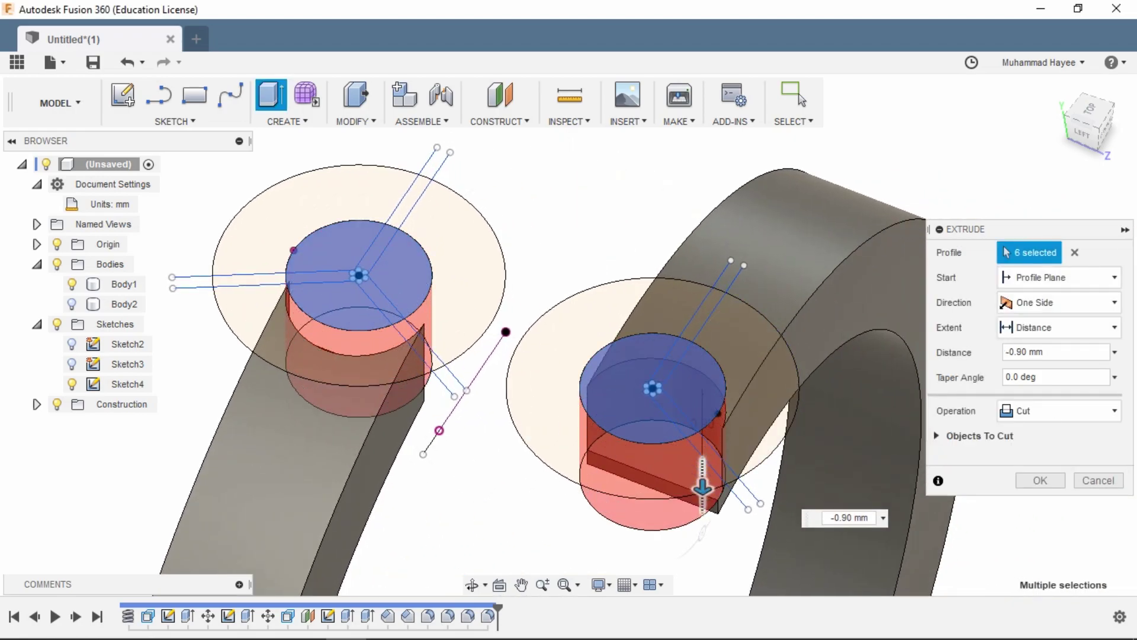
scroll(703, 487, "up", 3)
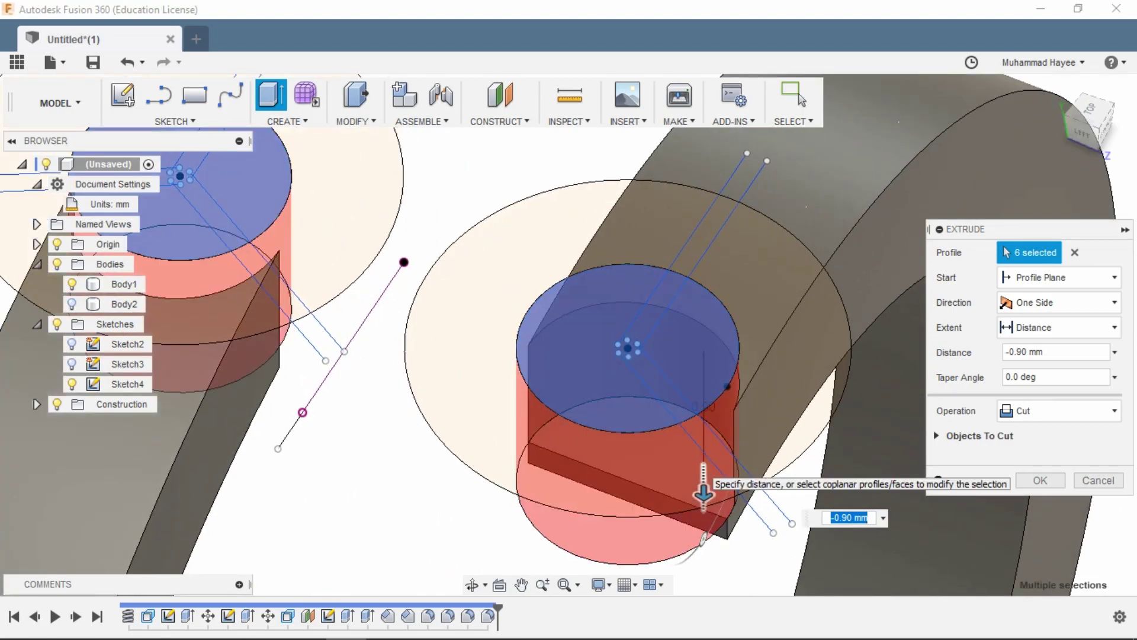
key("Return")
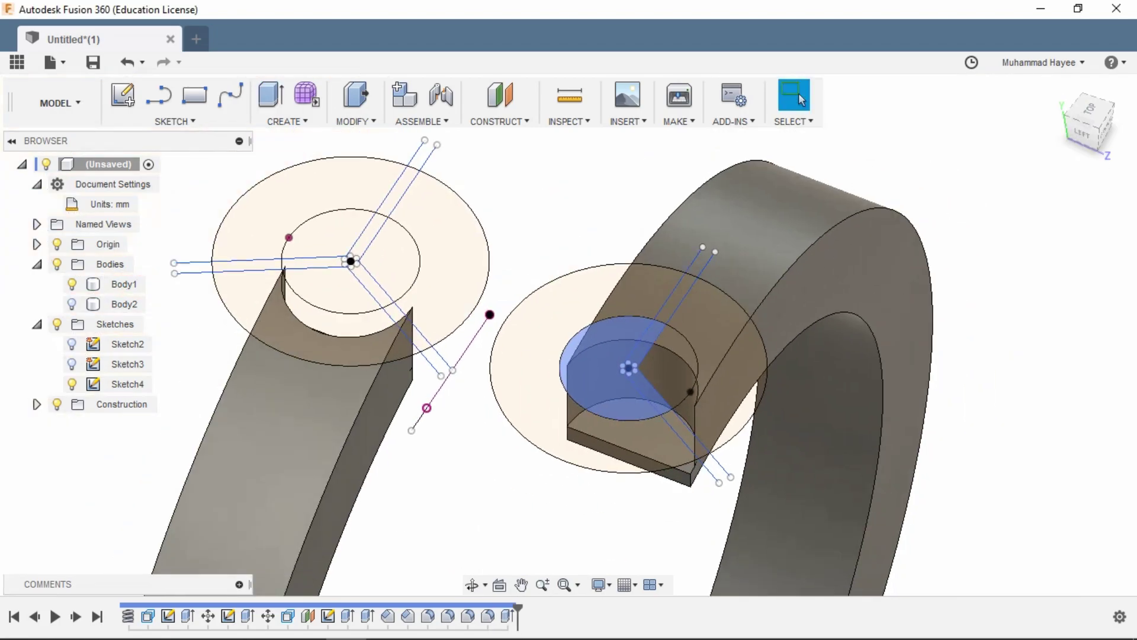
scroll(630, 404, "down", 3)
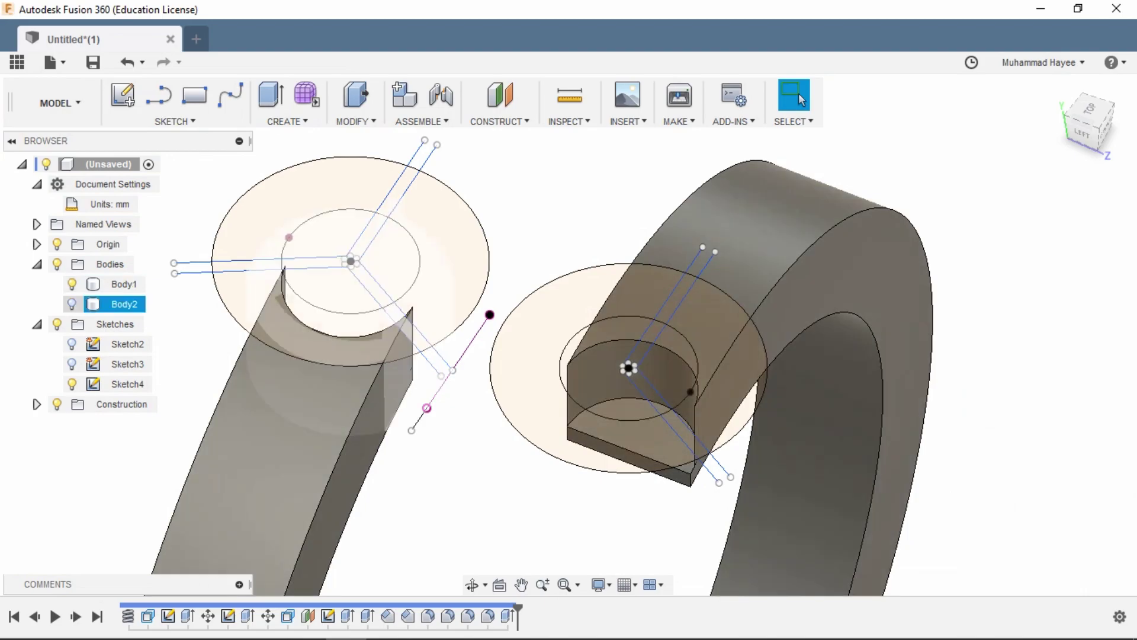
left_click(127, 384)
Step: Hide the circle sketch and select the arm body's large curved face
key("v")
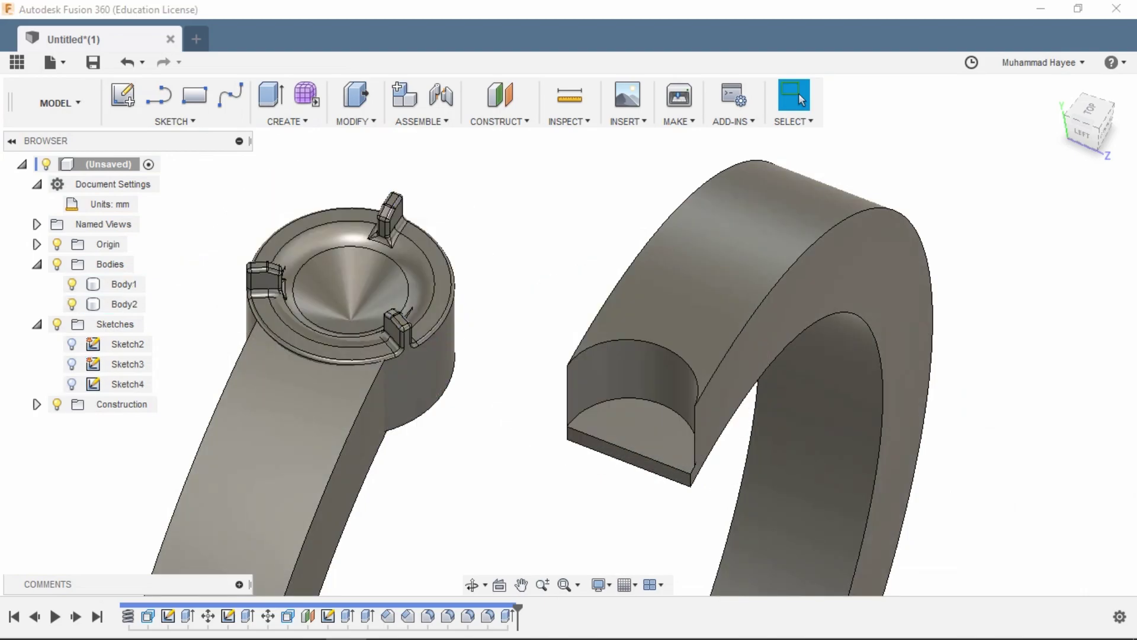
left_click(124, 304)
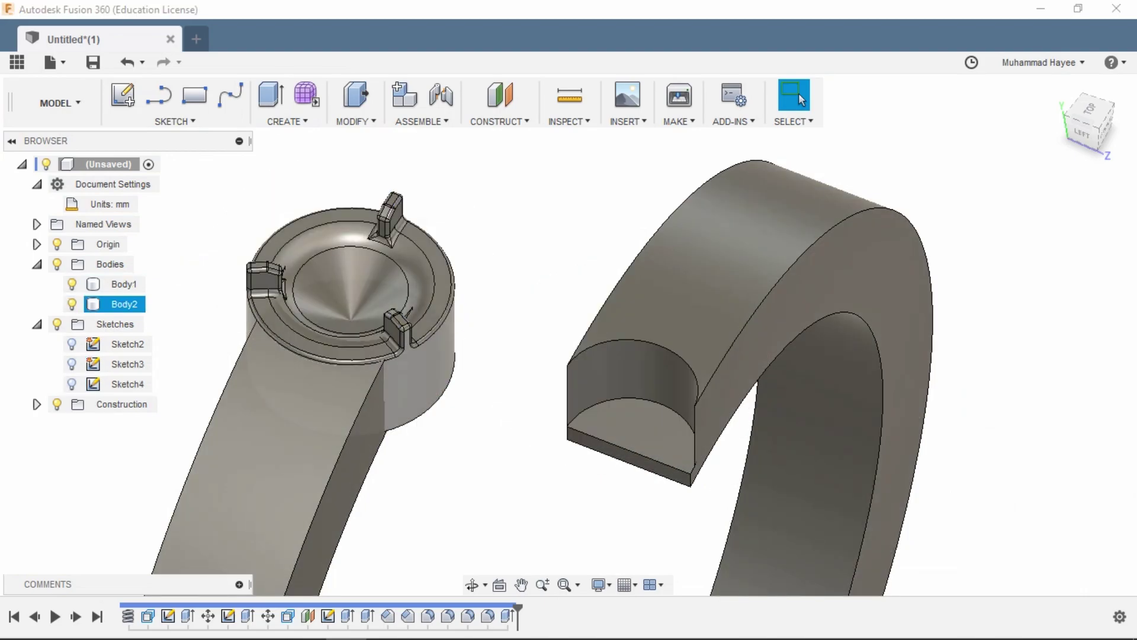
scroll(405, 391, "up", 2)
scroll(406, 391, "up", 3)
left_click(124, 284)
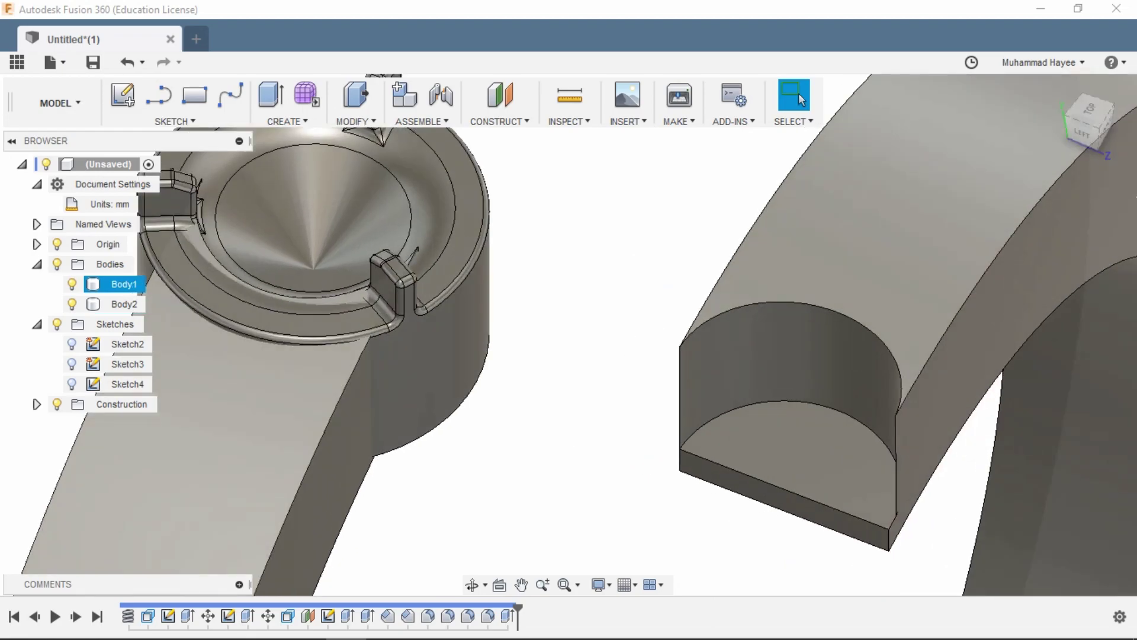
left_click(196, 462)
key("Escape")
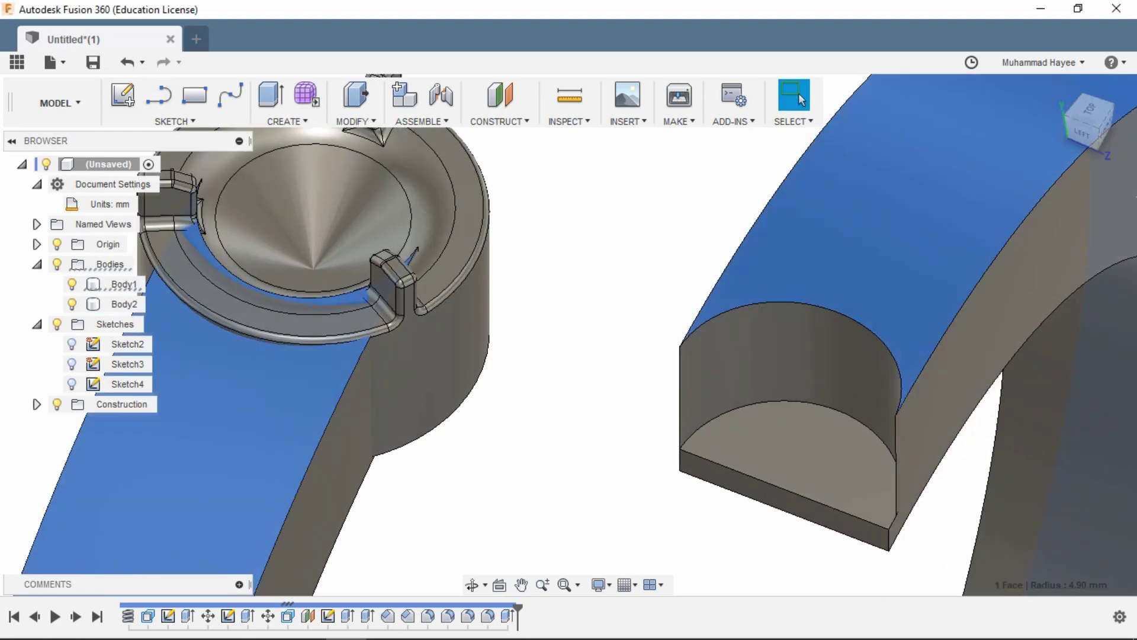
left_click(127, 62)
left_click(127, 62)
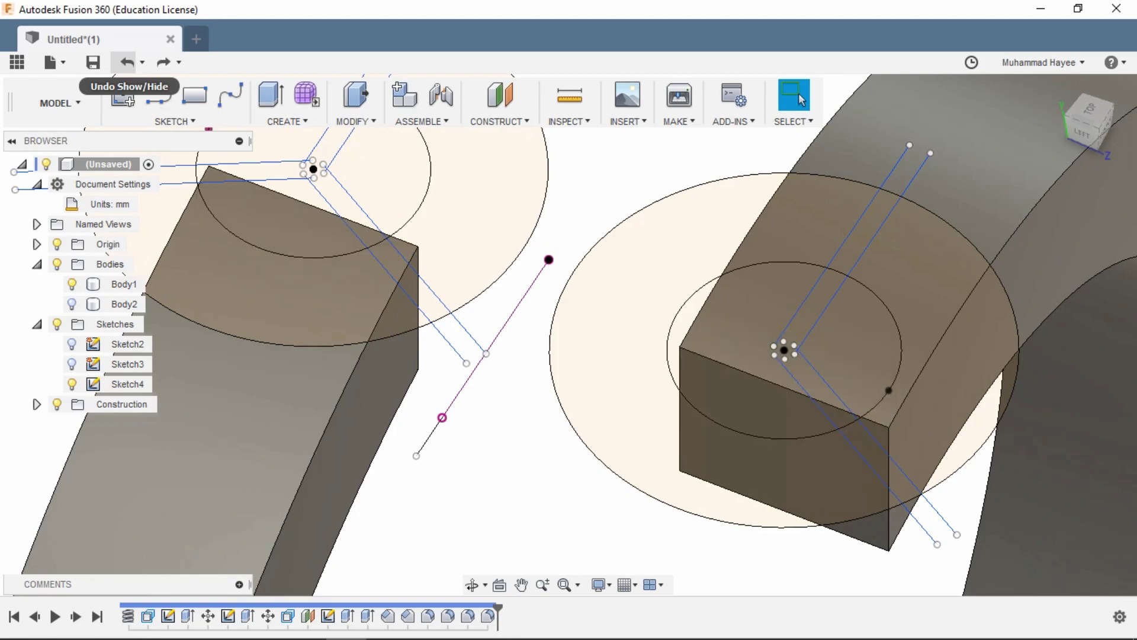
Step: Offset the curved face by -0.70 mm, showing Body2 again
key("q")
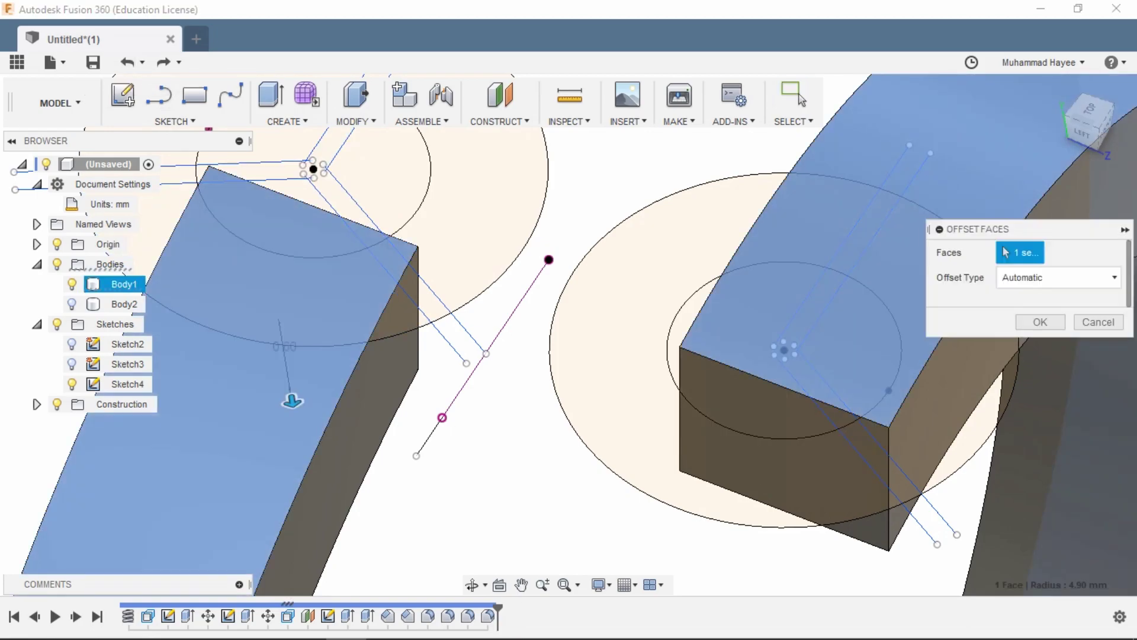
scroll(287, 393, "up", 2)
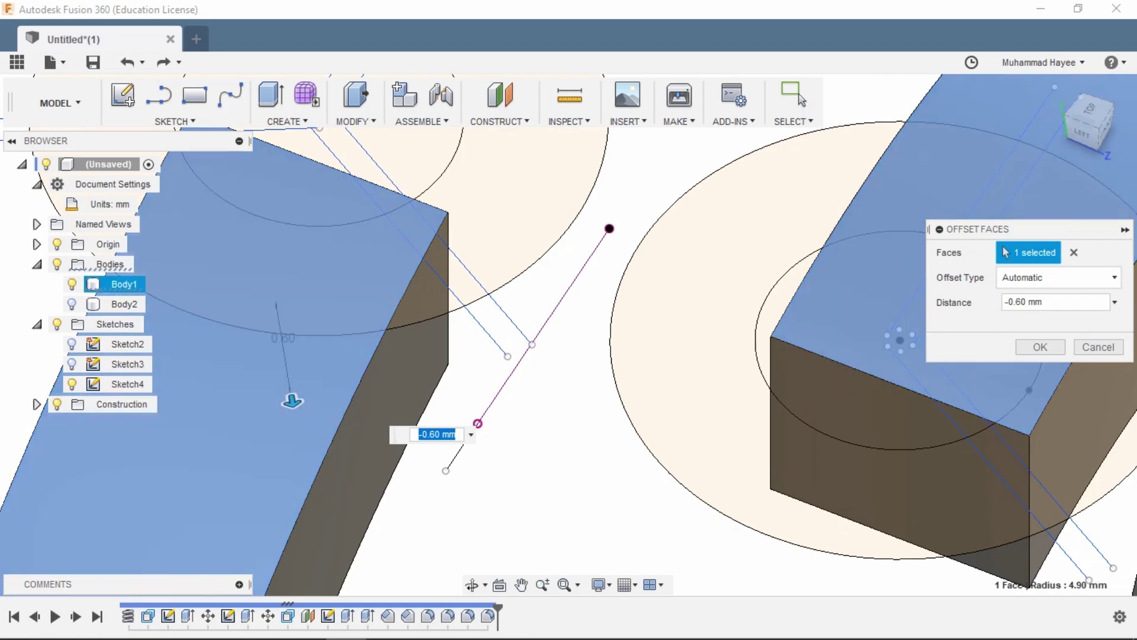
left_click_drag(292, 402, 295, 416)
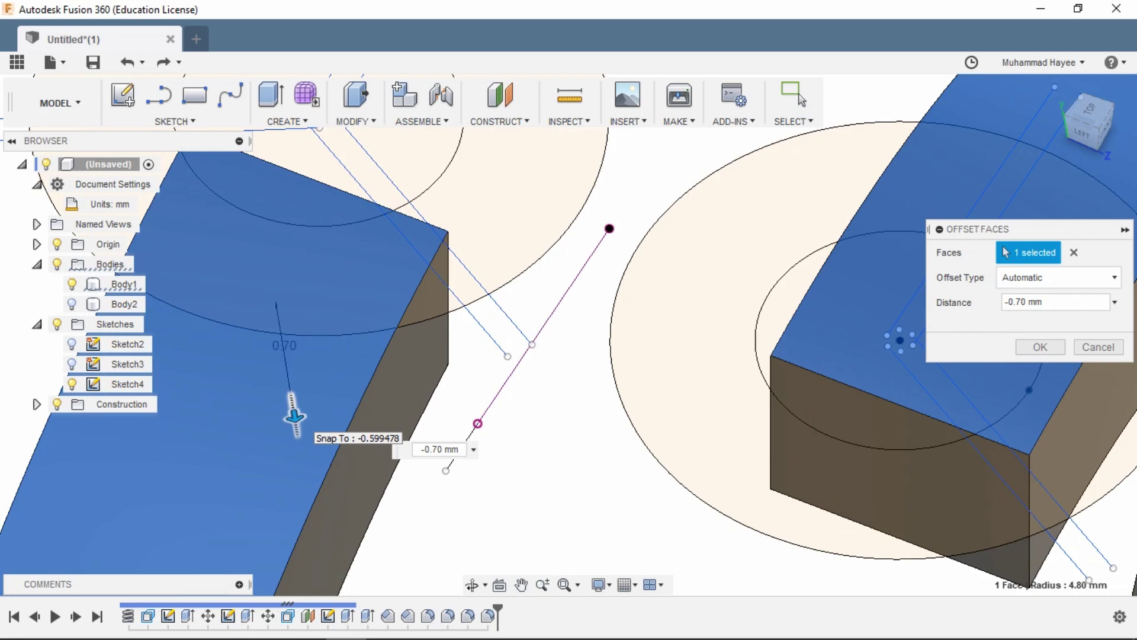
left_click_drag(295, 416, 295, 417)
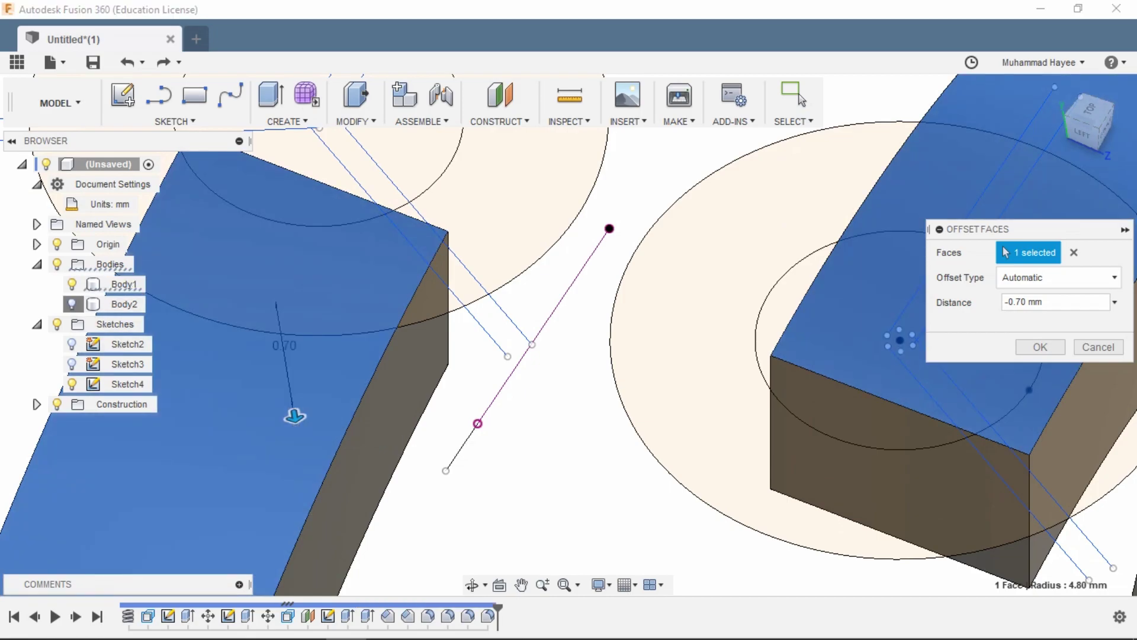
left_click(72, 304)
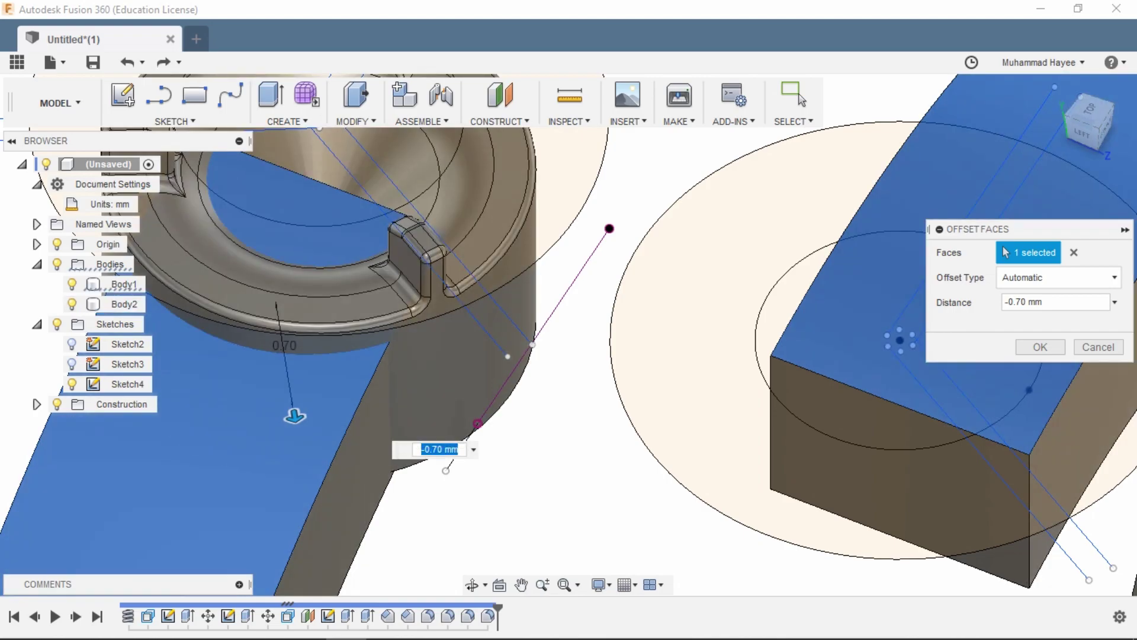
key("Return")
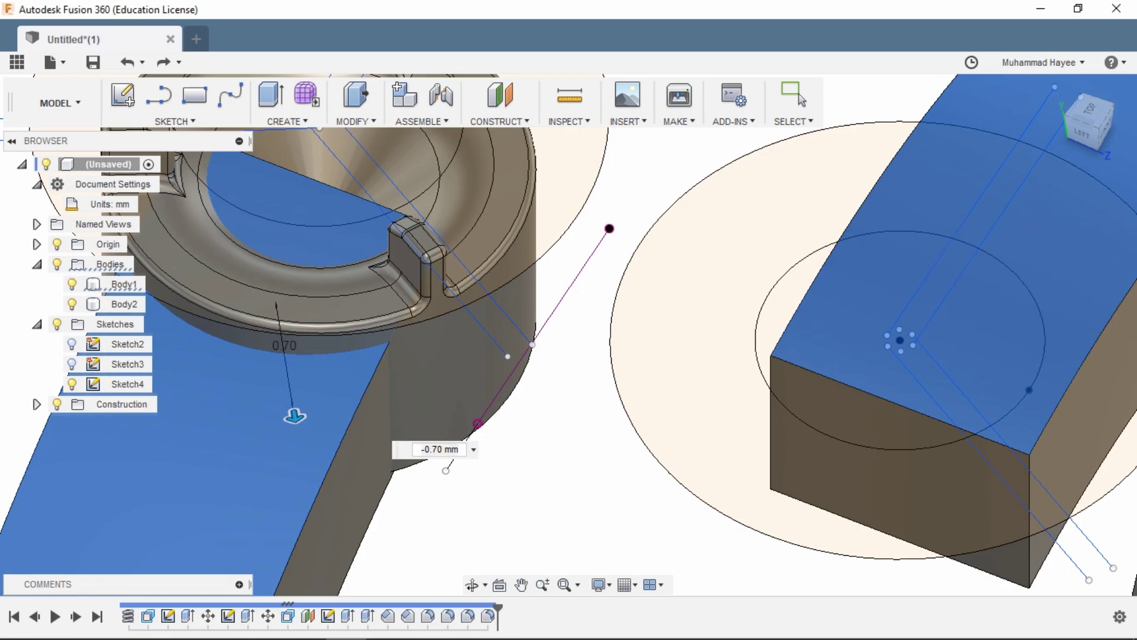
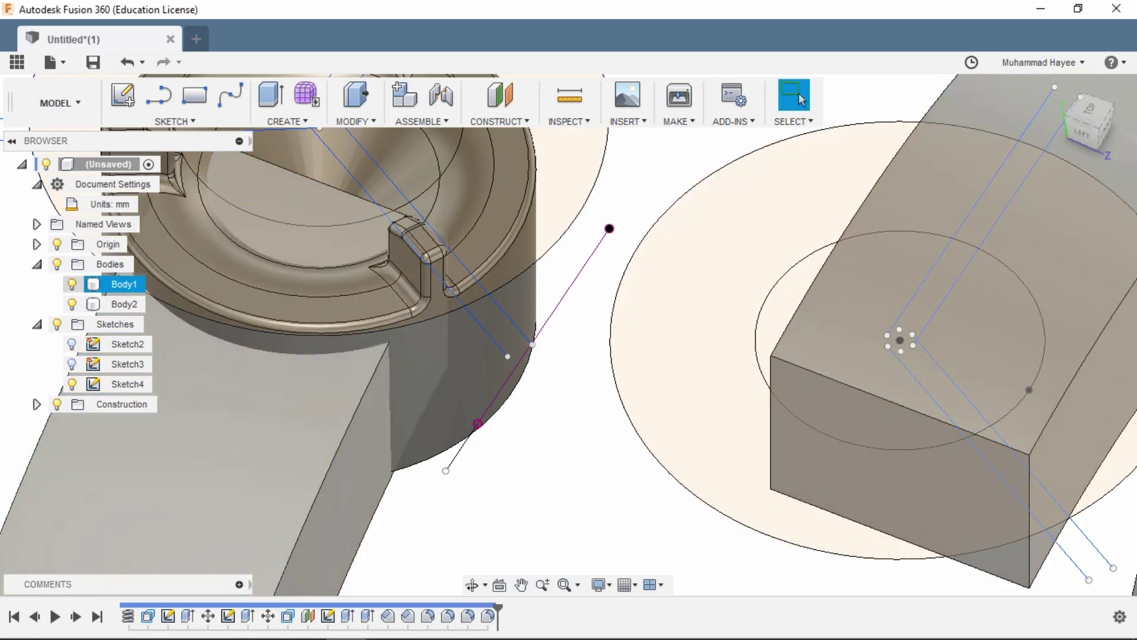
Step: Hide the cup, select the Sketch4 seat profiles, and extrude-cut them 0.95 mm into the band end
key("v")
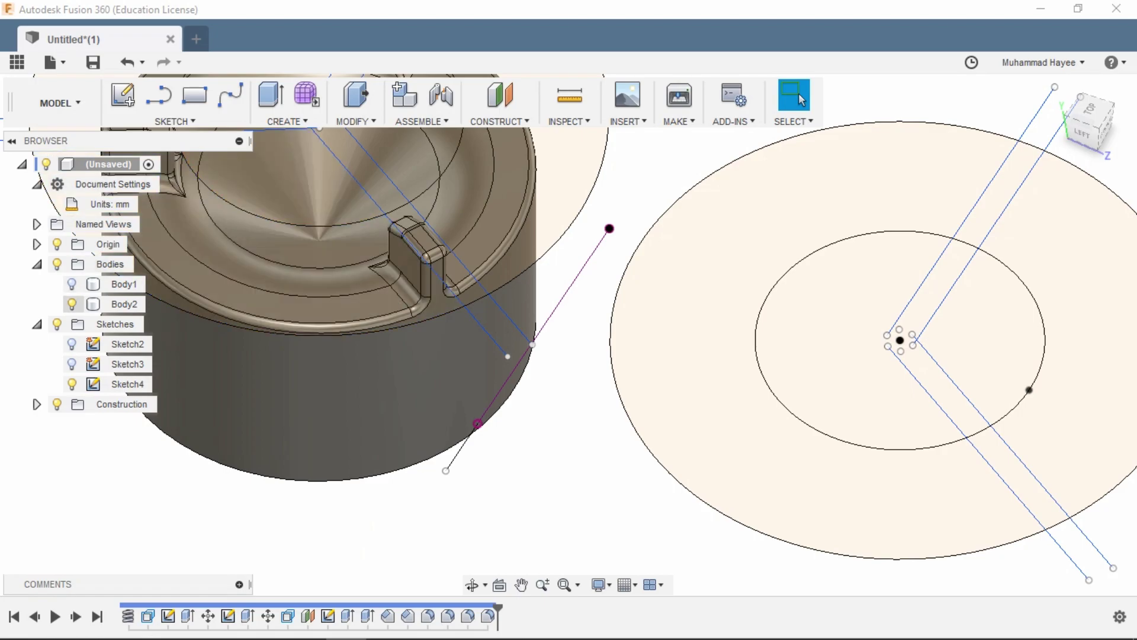
left_click(71, 304)
left_click(71, 284)
left_click(128, 384)
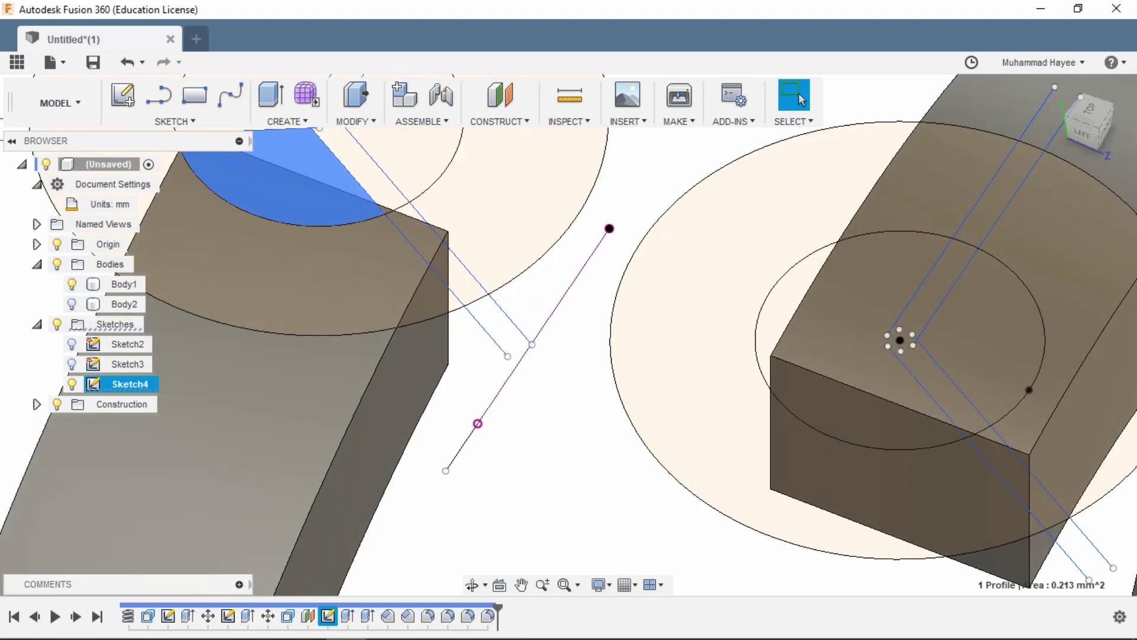
scroll(379, 178, "down", 4)
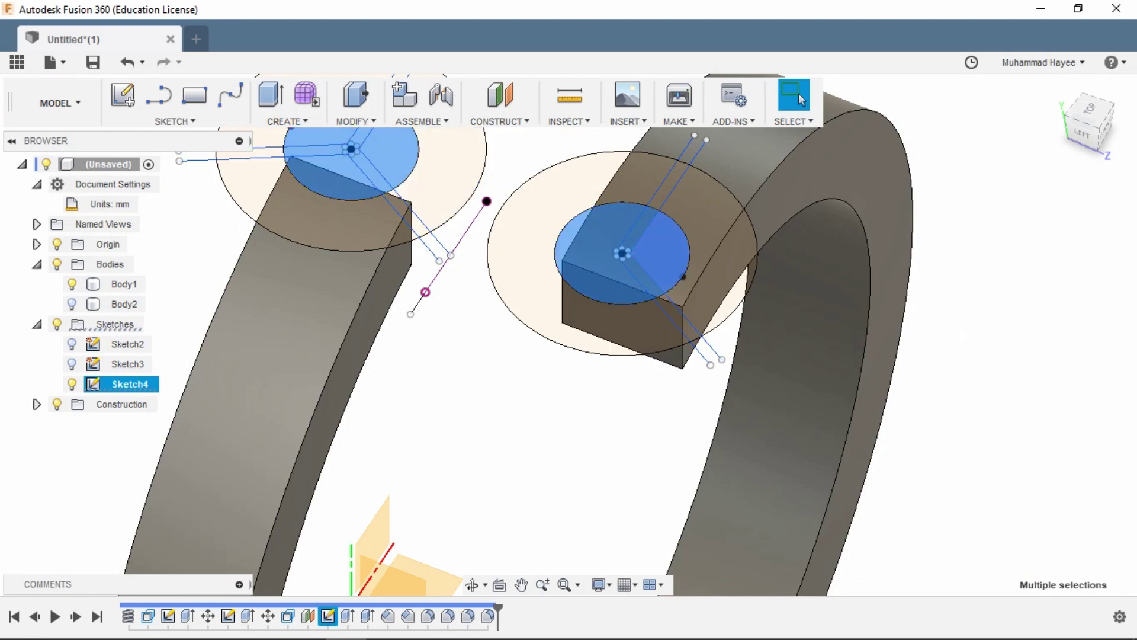
scroll(651, 257, "up", 3)
key("e")
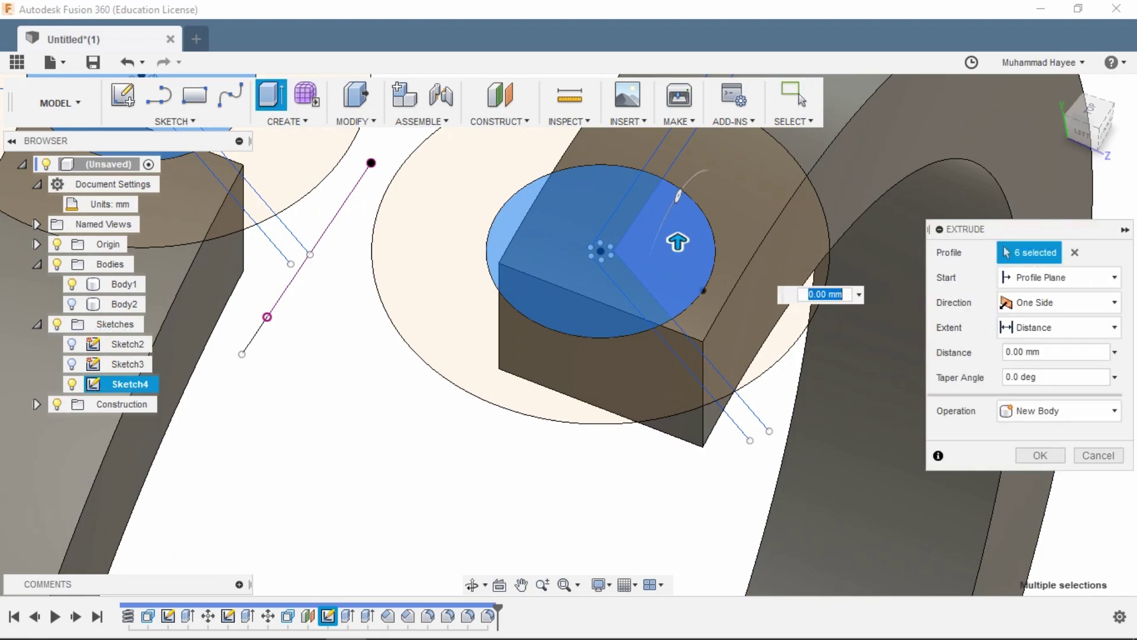
left_click_drag(679, 280, 677, 414)
scroll(679, 400, "up", 2)
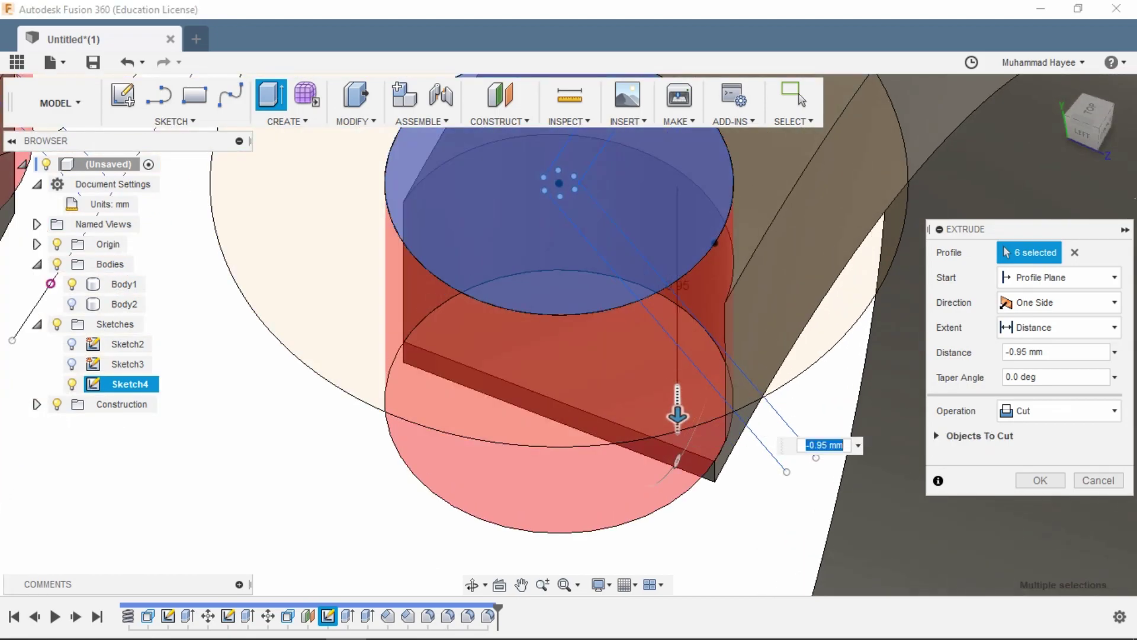
key("Return")
key("F6")
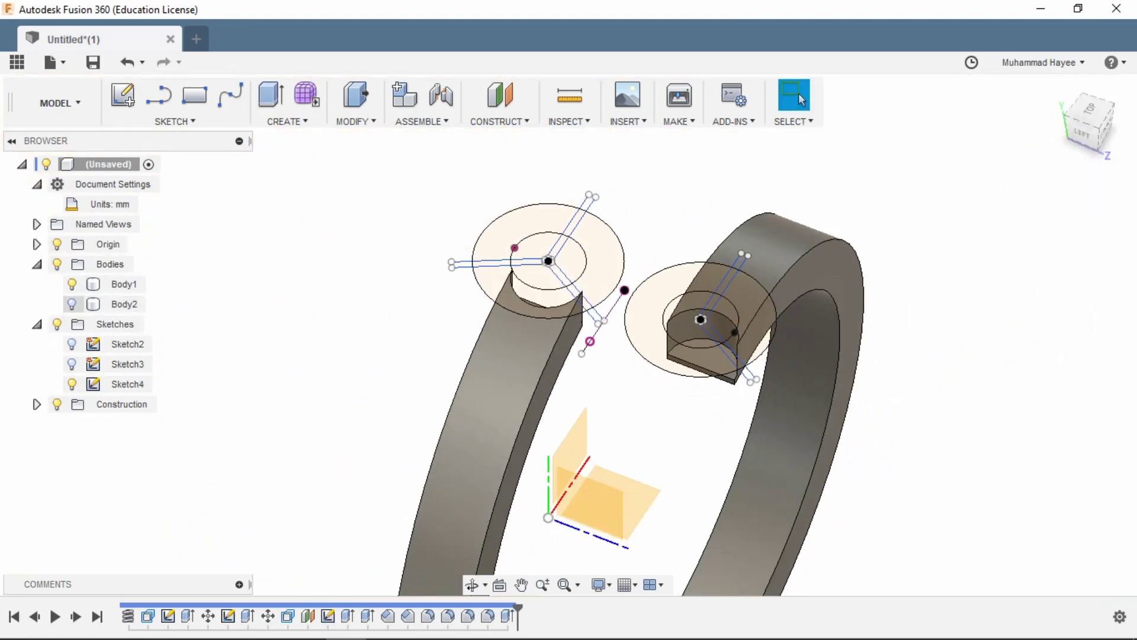
Step: Keep the Body1 band and Body2 cup visible, hide Sketch4, and reveal Plane1 under Construction
left_click(124, 304)
left_click(72, 284)
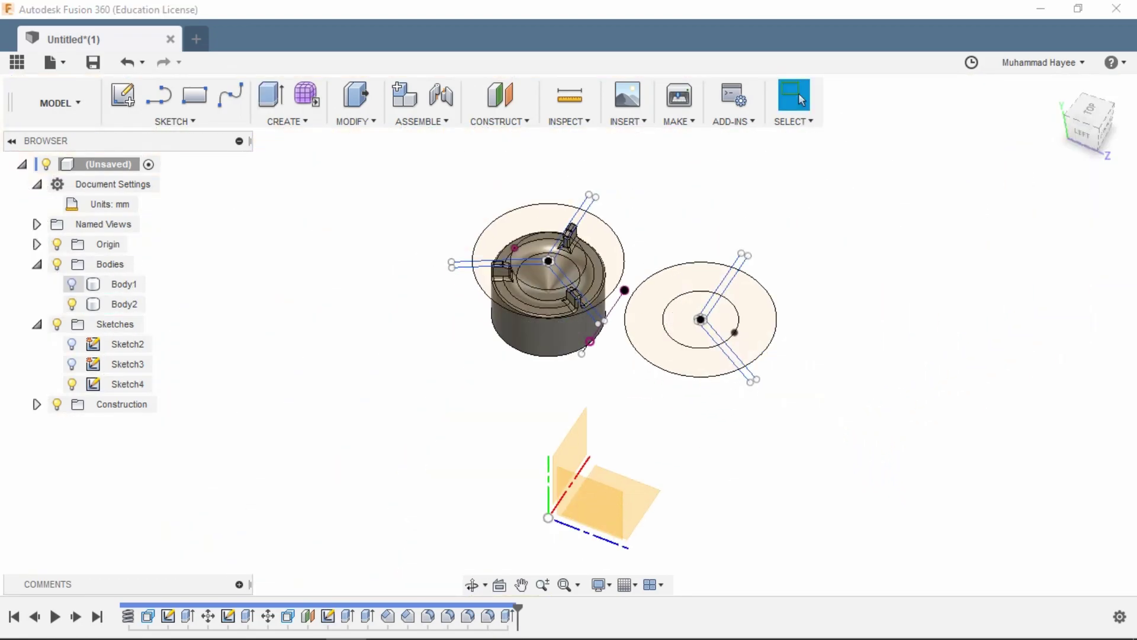
left_click(72, 284)
left_click(72, 383)
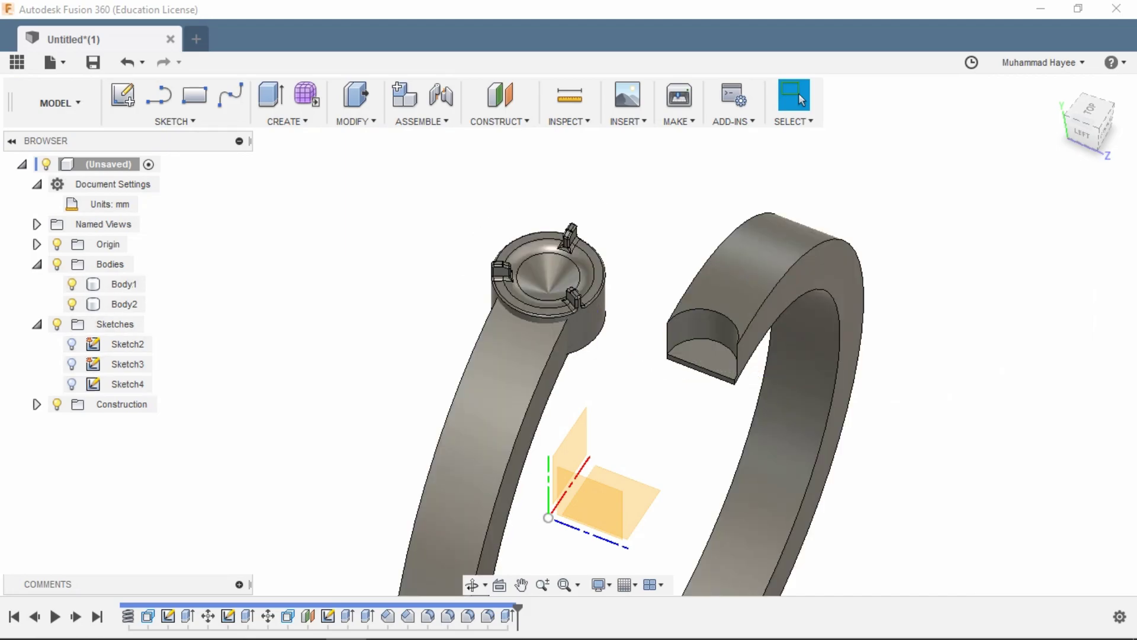
left_click(486, 563)
left_click(125, 303)
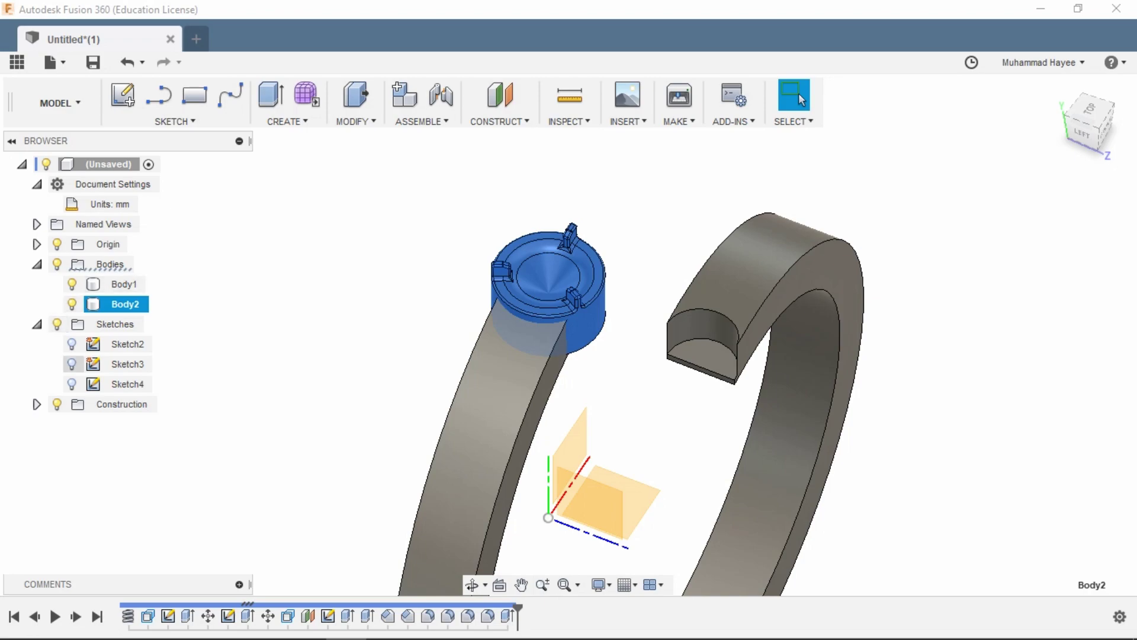
left_click(37, 404)
left_click(118, 424)
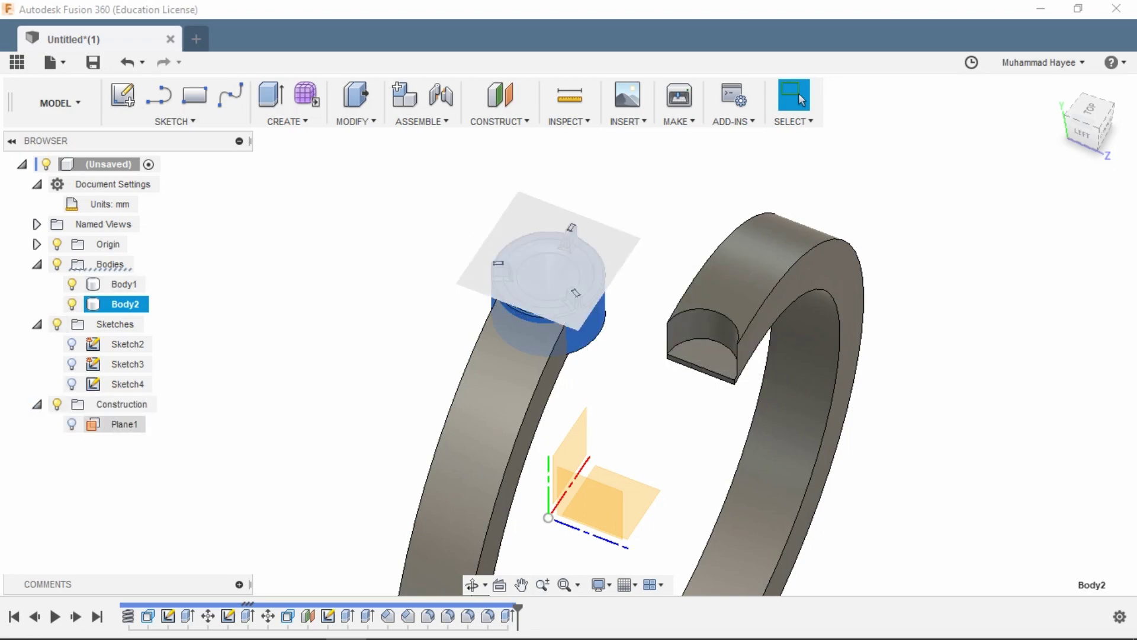
Step: Show the Sketch3 origin circle and hide the Sketch2 ellipse
left_click(72, 343)
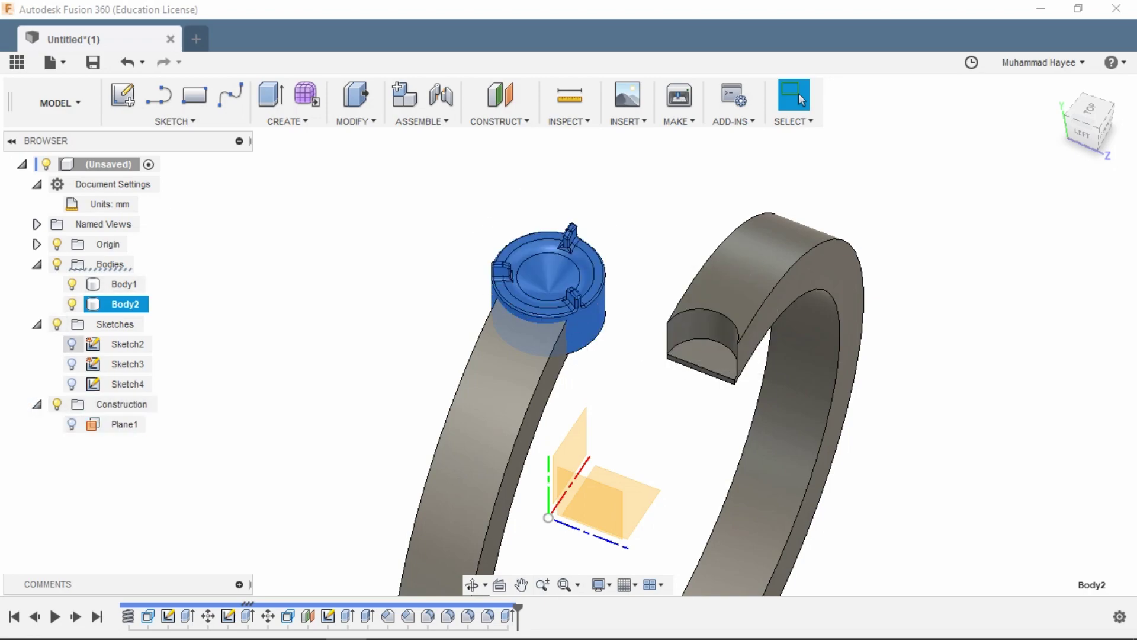
key("Escape")
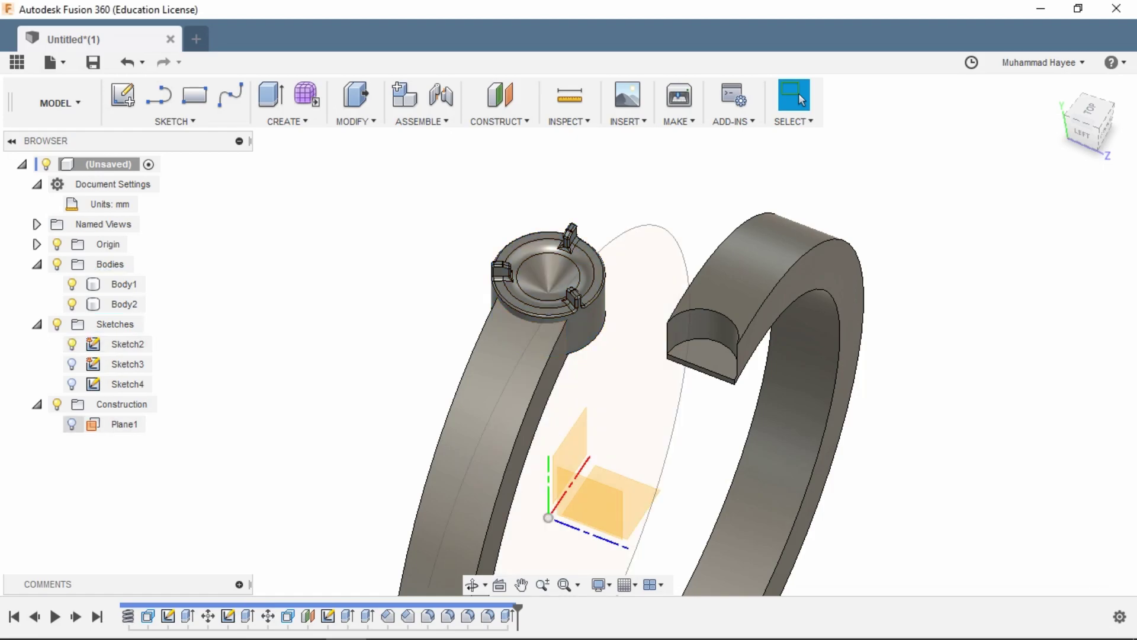
left_click(72, 363)
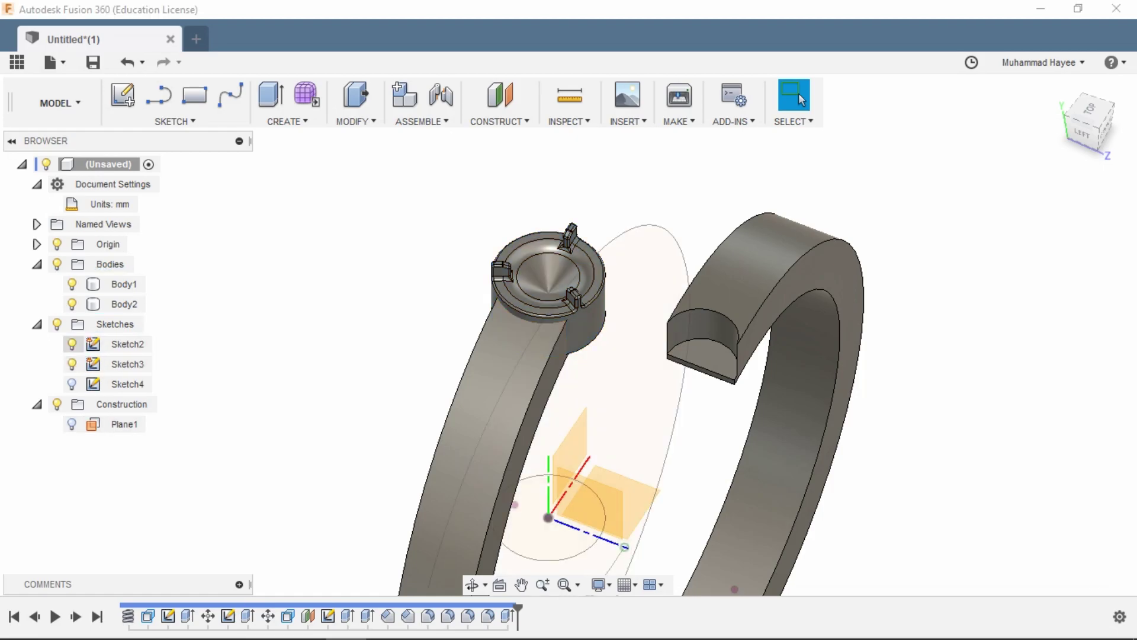
left_click(71, 343)
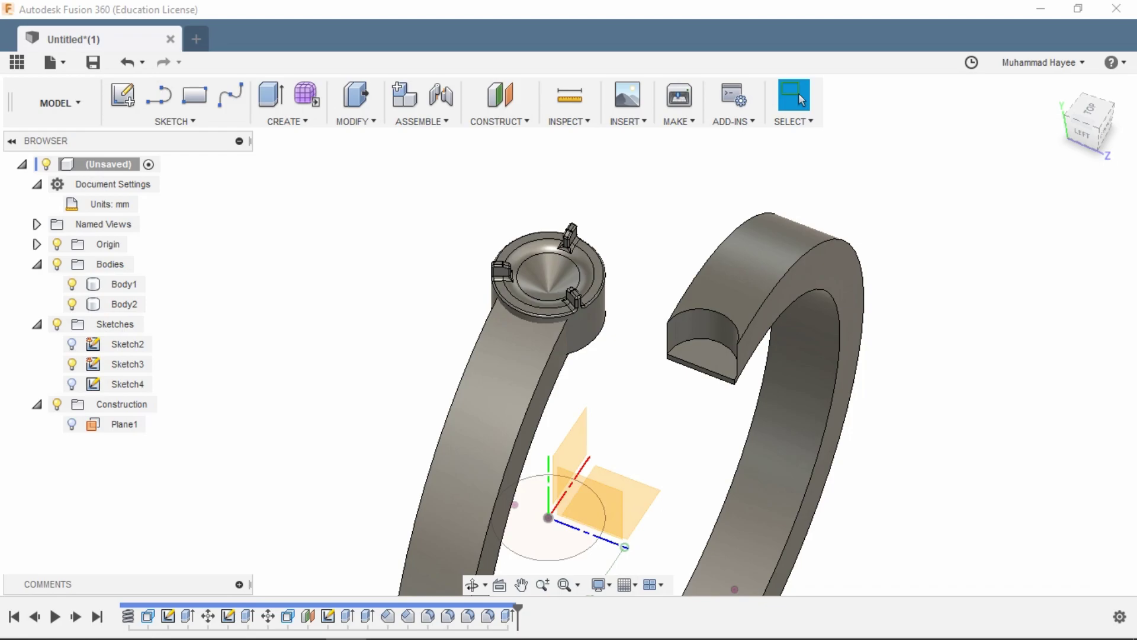
Step: Create Plane2 at an angle through the sketch line
left_click(500, 120)
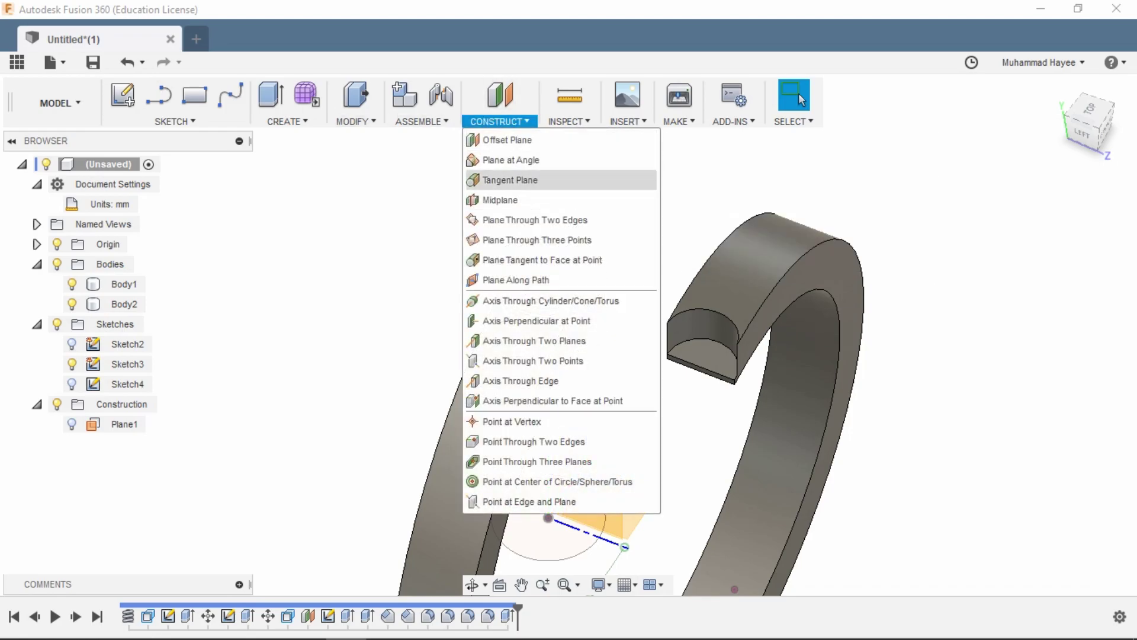
left_click(511, 160)
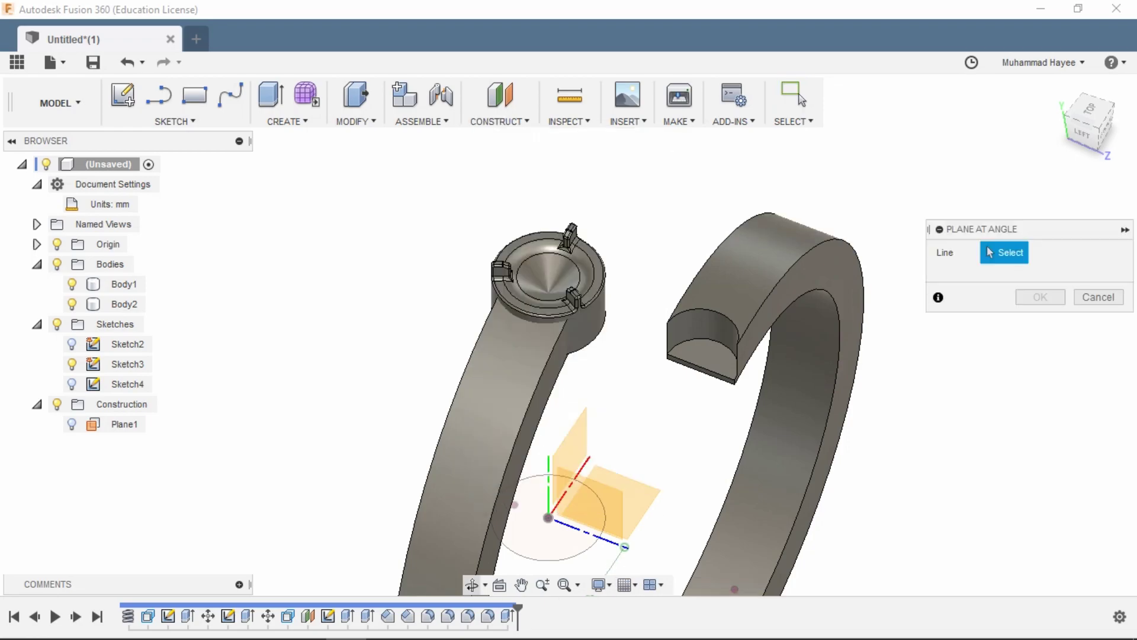
middle_click_drag(533, 473, 506, 281)
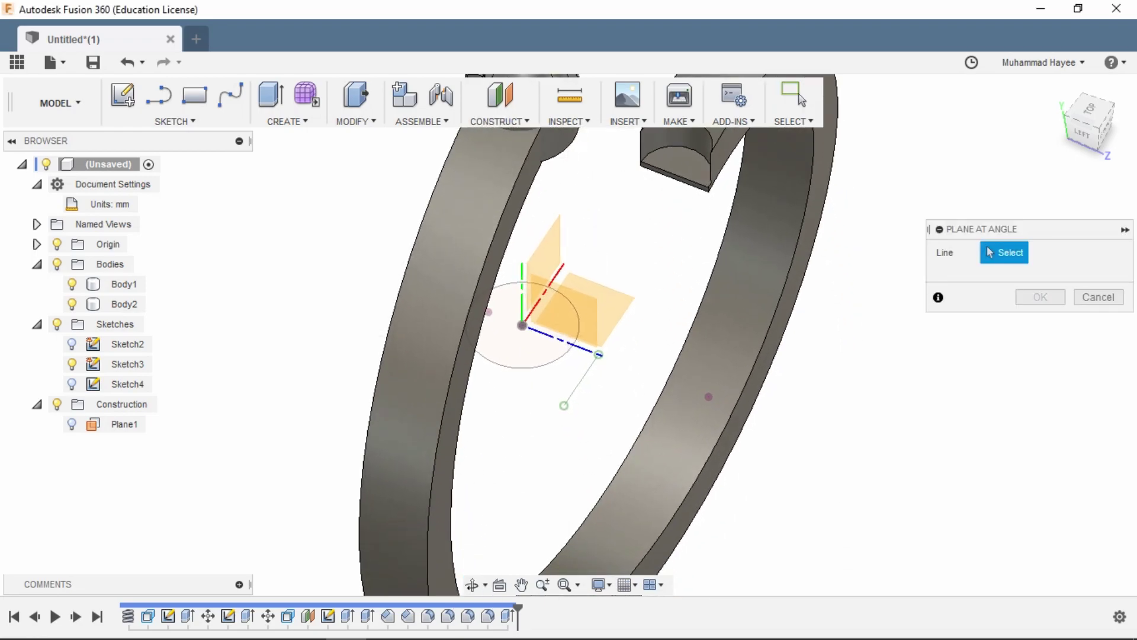
left_click(580, 380)
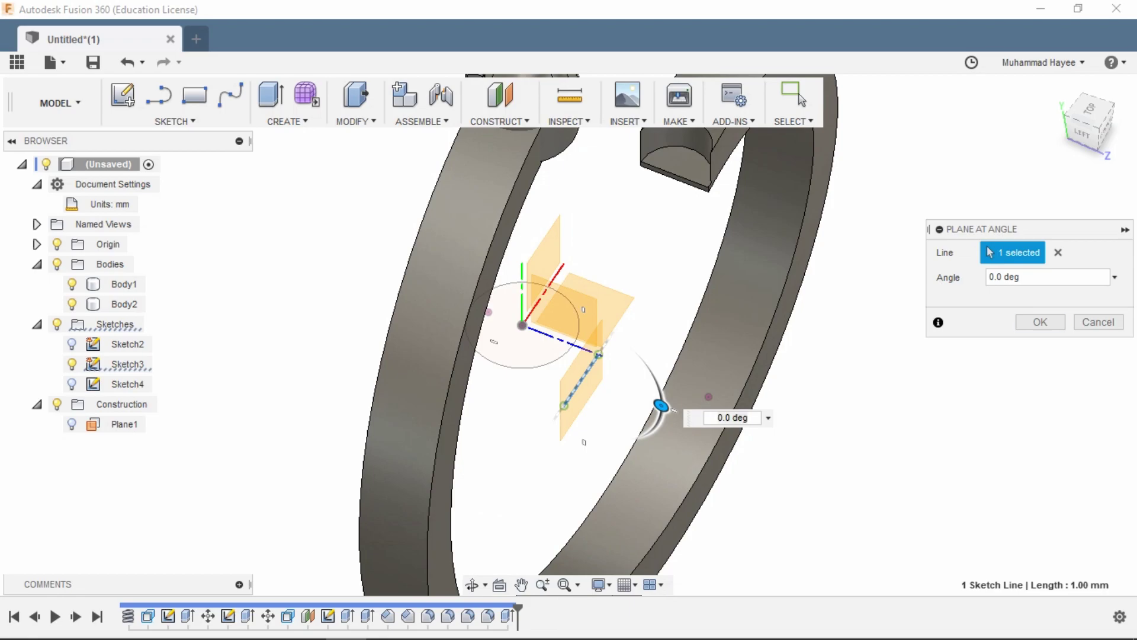
left_click(1040, 321)
scroll(933, 306, "down", 3)
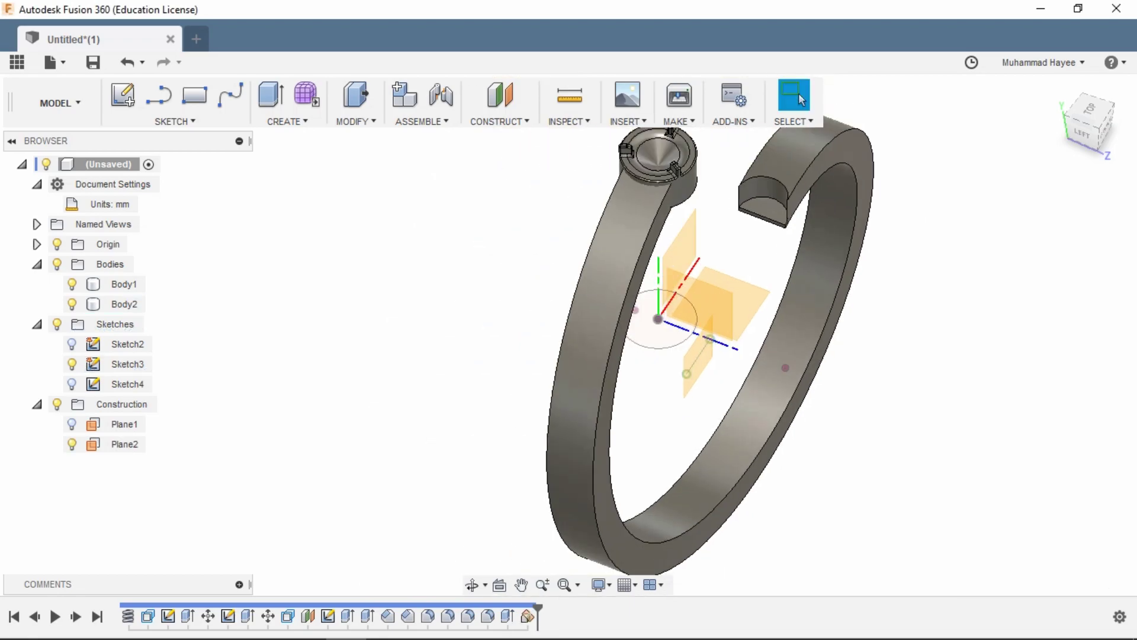
Step: Mirror the Body2 cup across Plane2, creating Body3 on the band's other end
left_click(121, 303)
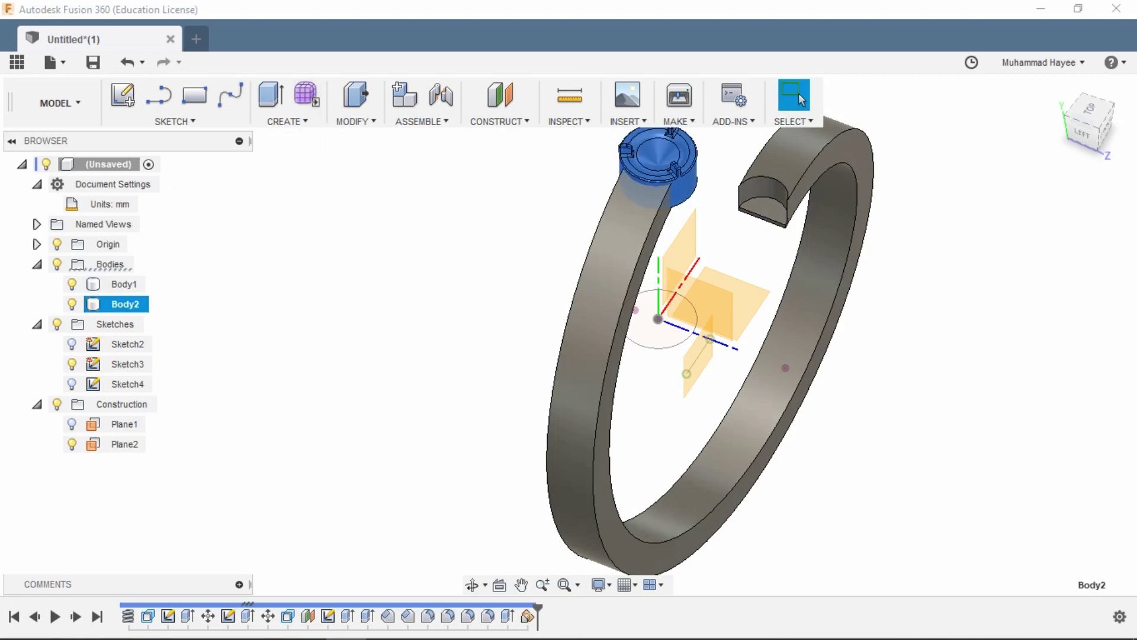
left_click(355, 121)
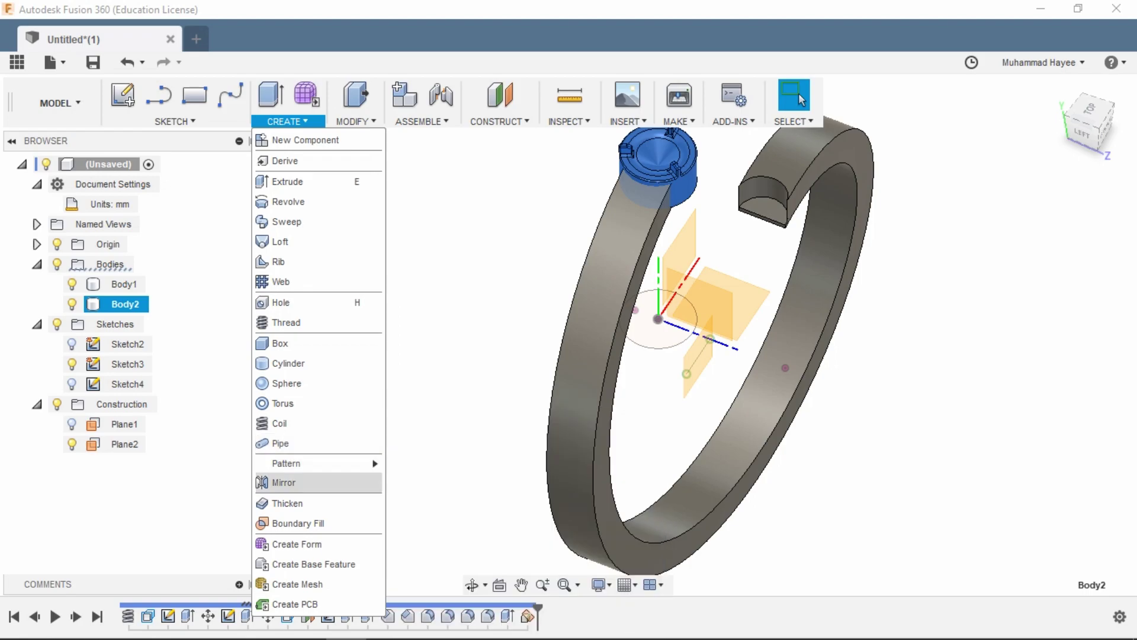
left_click(283, 482)
left_click(124, 445)
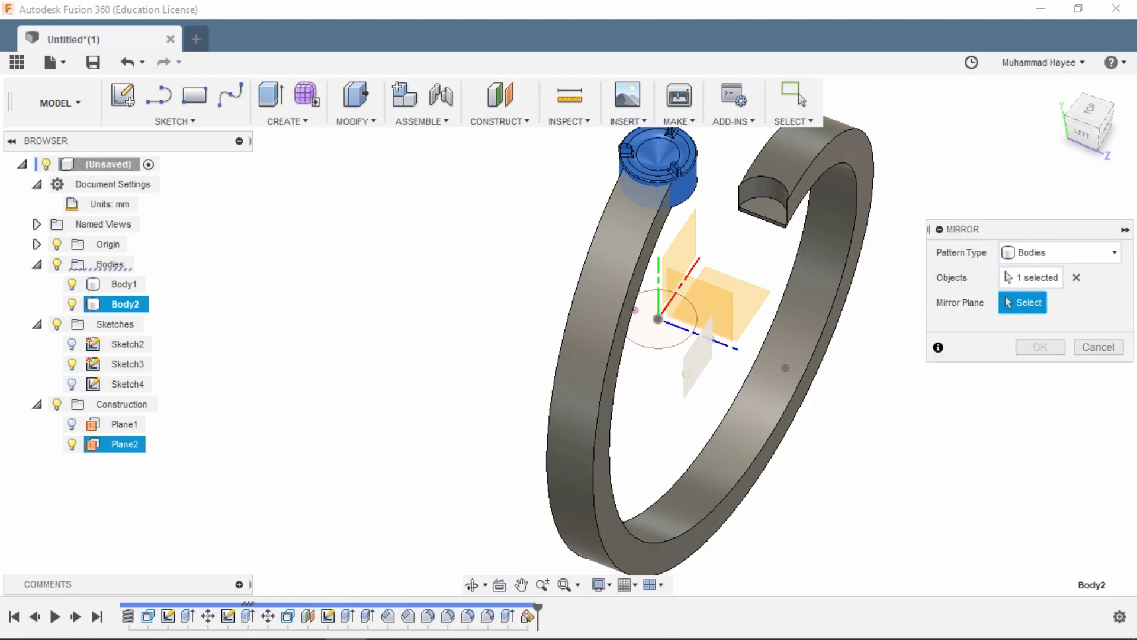
left_click(124, 444)
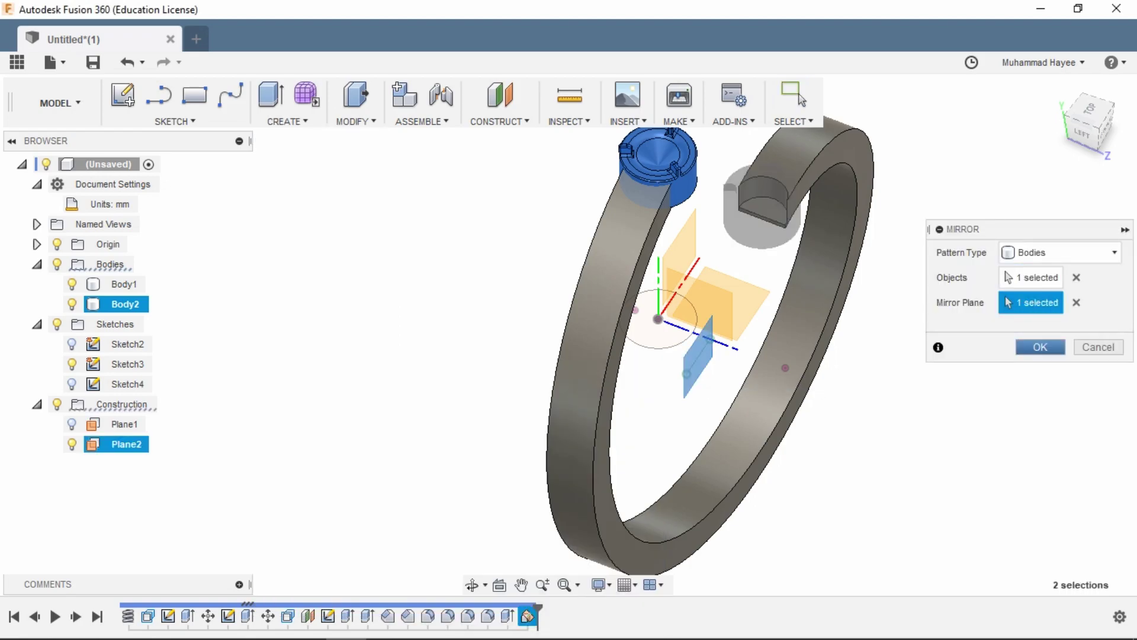
left_click(1041, 347)
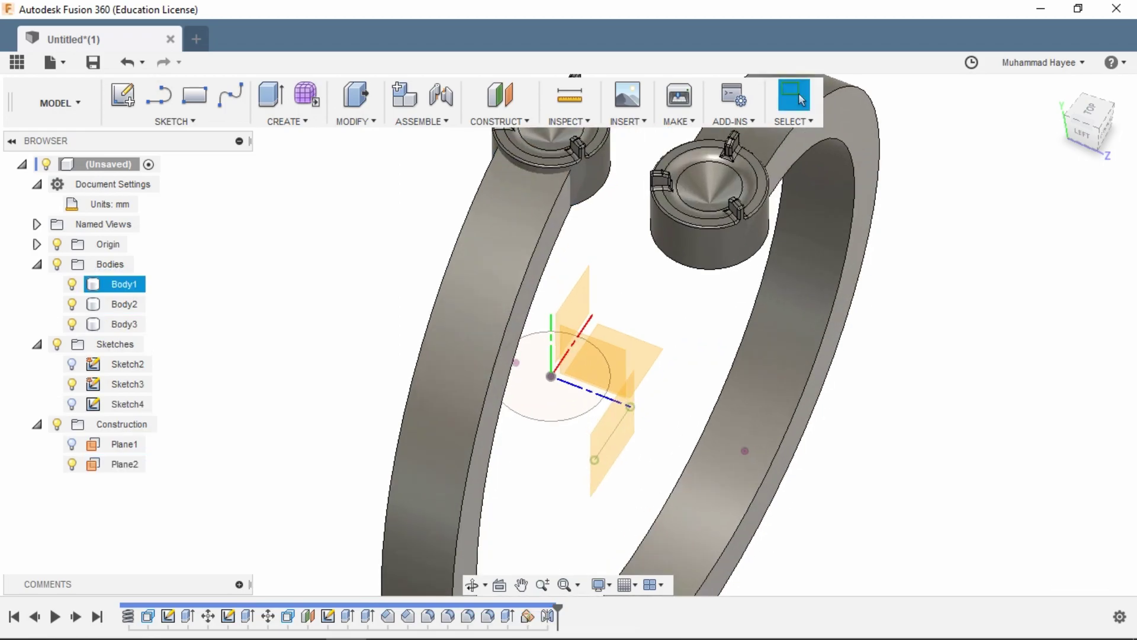
Step: Round the band's top edges with a 0.25 mm fillet
left_click(472, 586)
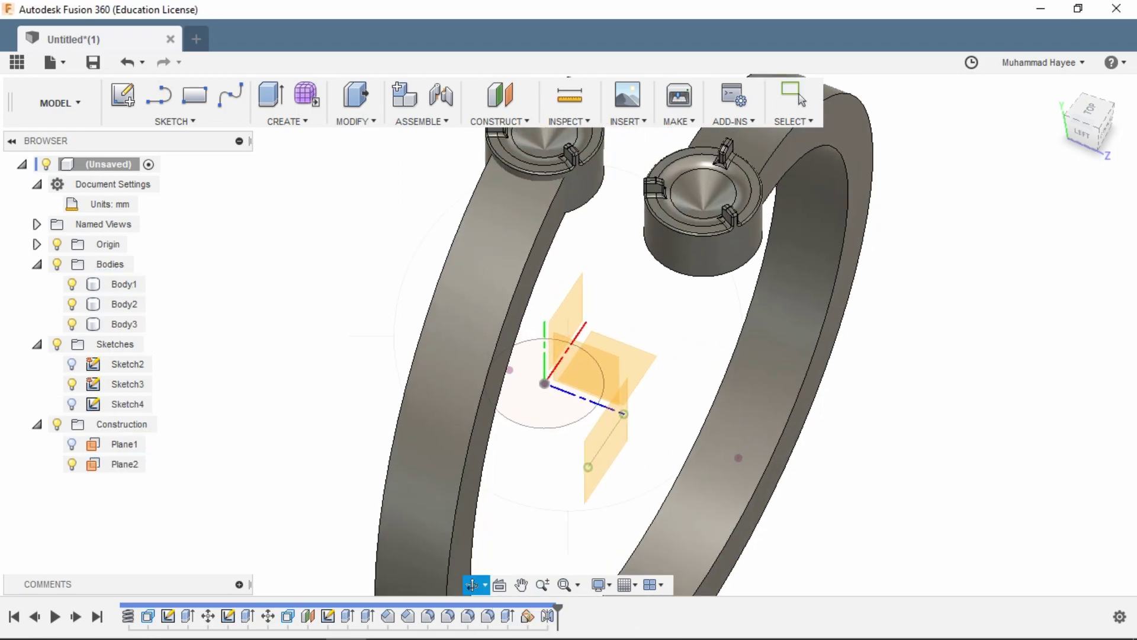
left_click_drag(592, 296, 681, 195)
left_click(796, 97)
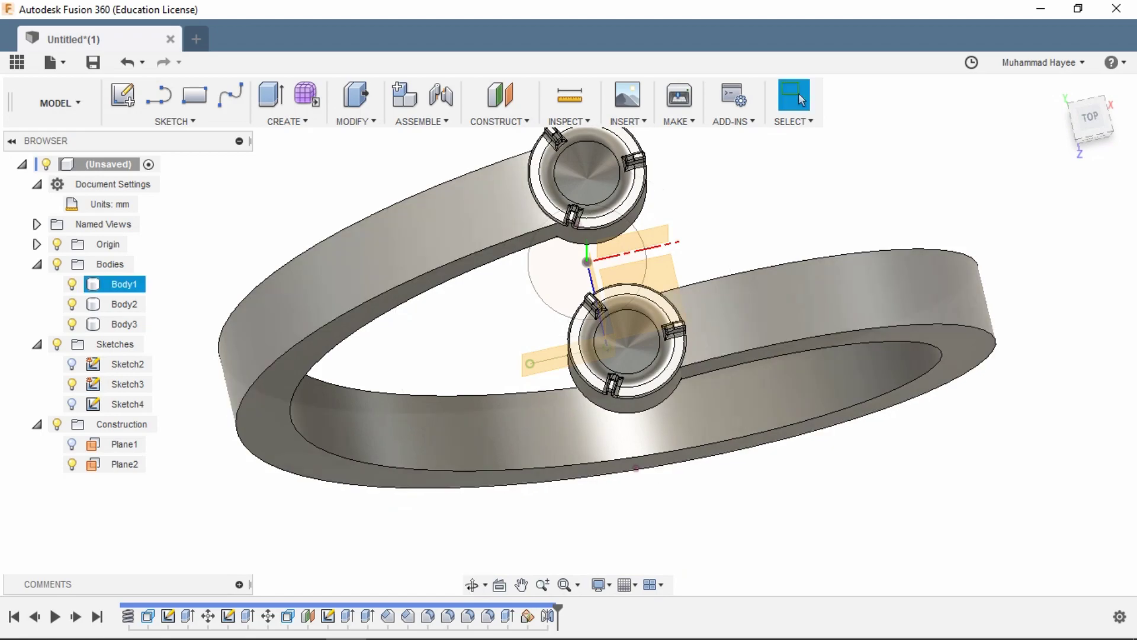
scroll(592, 326, "up", 3)
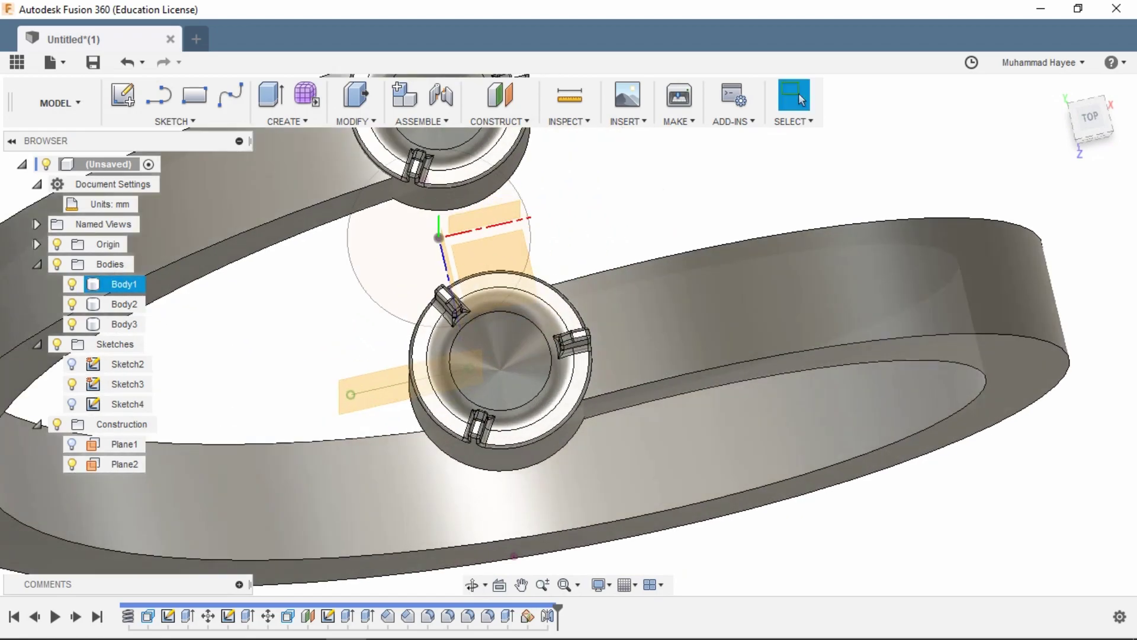
key("f")
left_click(730, 384)
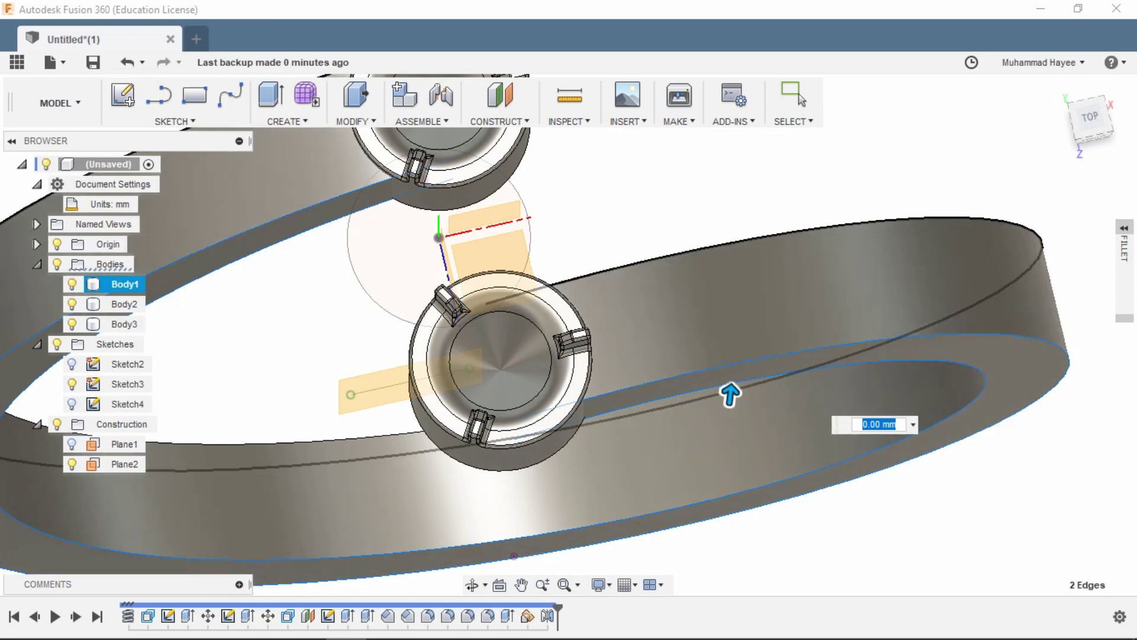
scroll(720, 351, "down", 3)
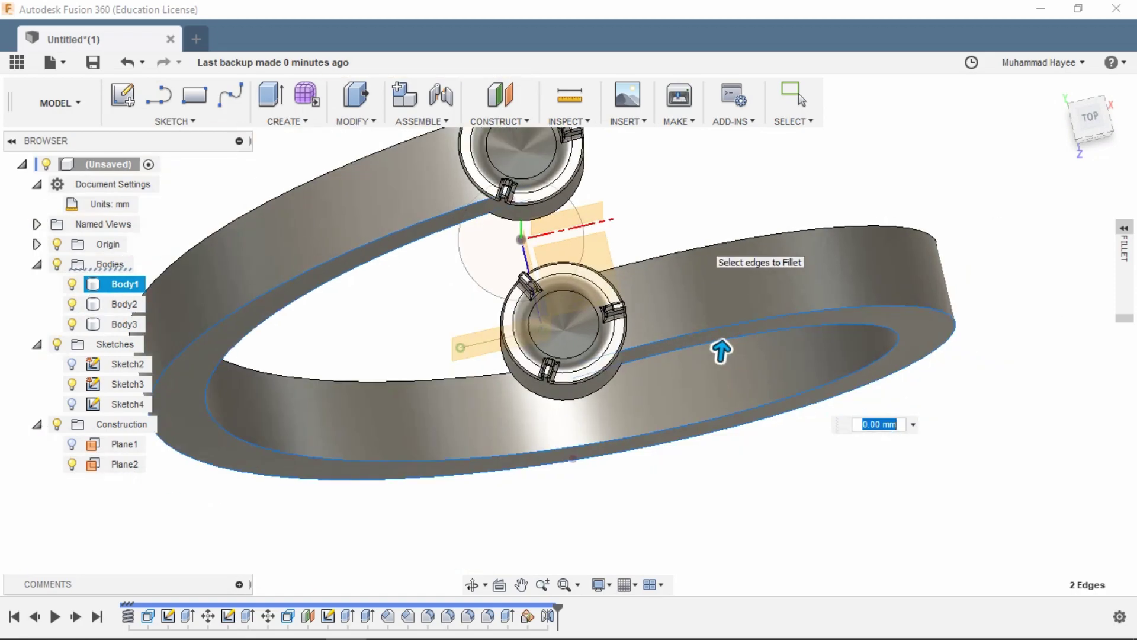
left_click(721, 351)
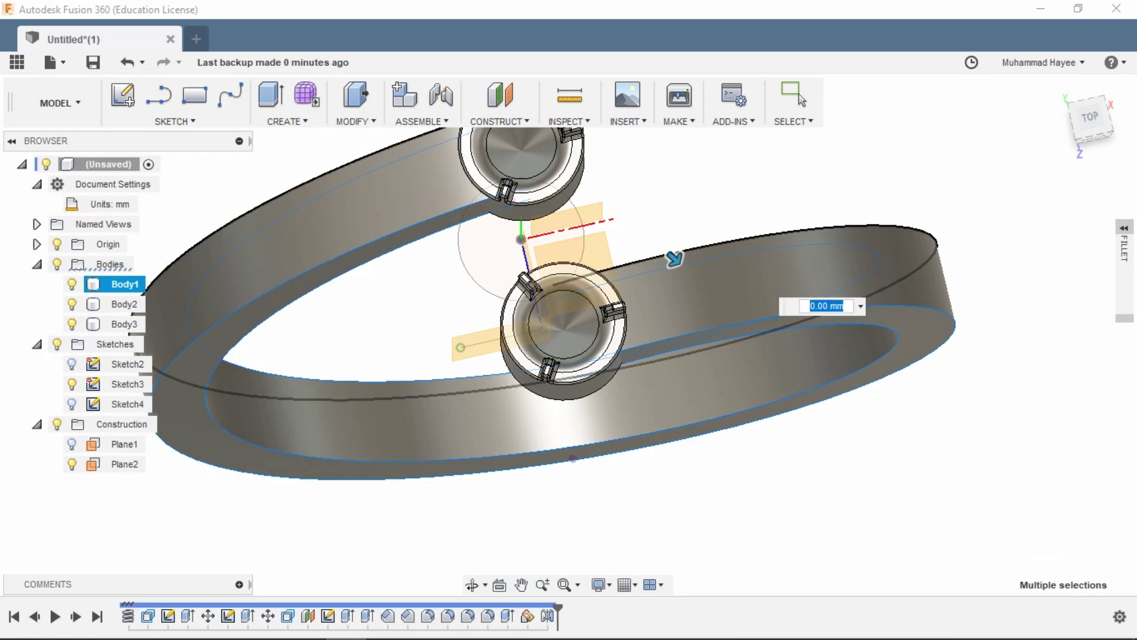
scroll(698, 251, "up", 3)
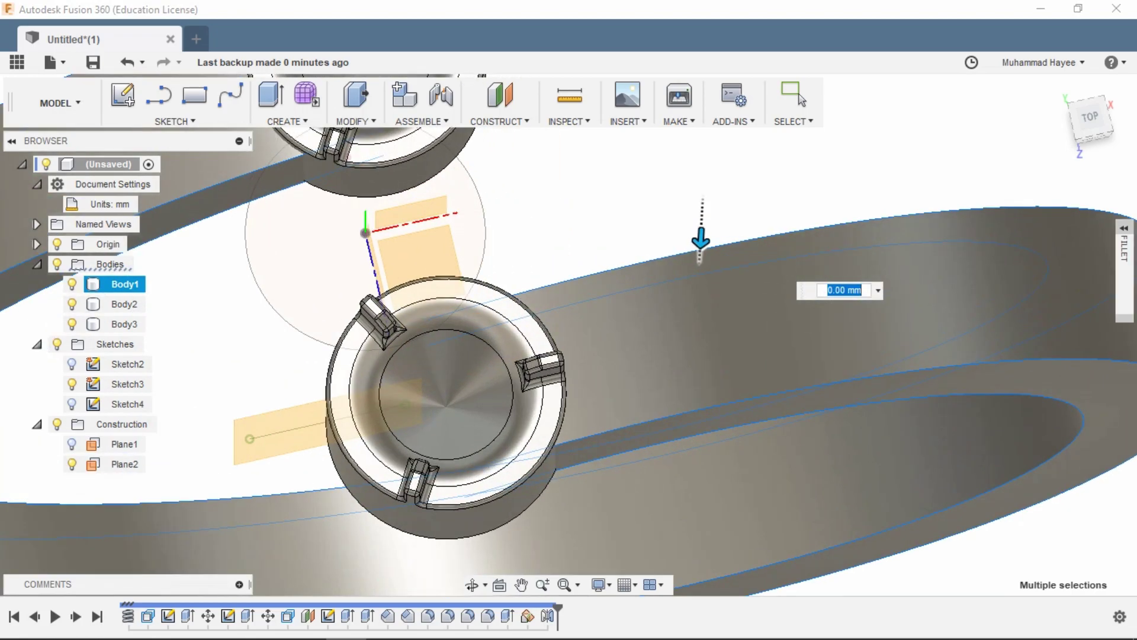
left_click_drag(699, 240, 700, 252)
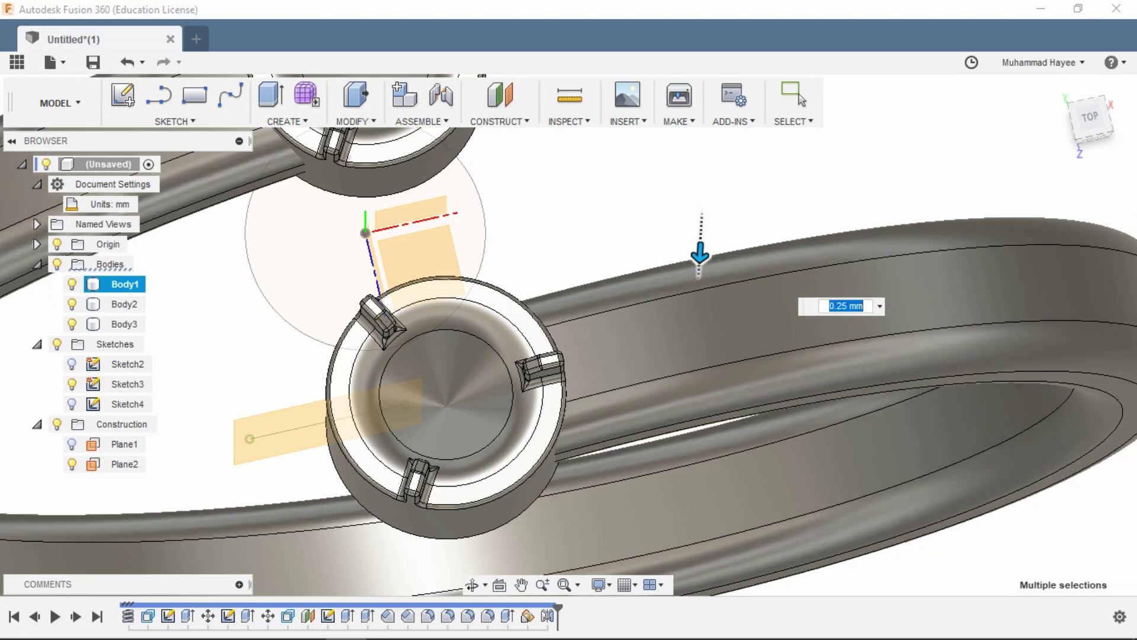
left_click_drag(700, 251, 700, 255)
key("Return")
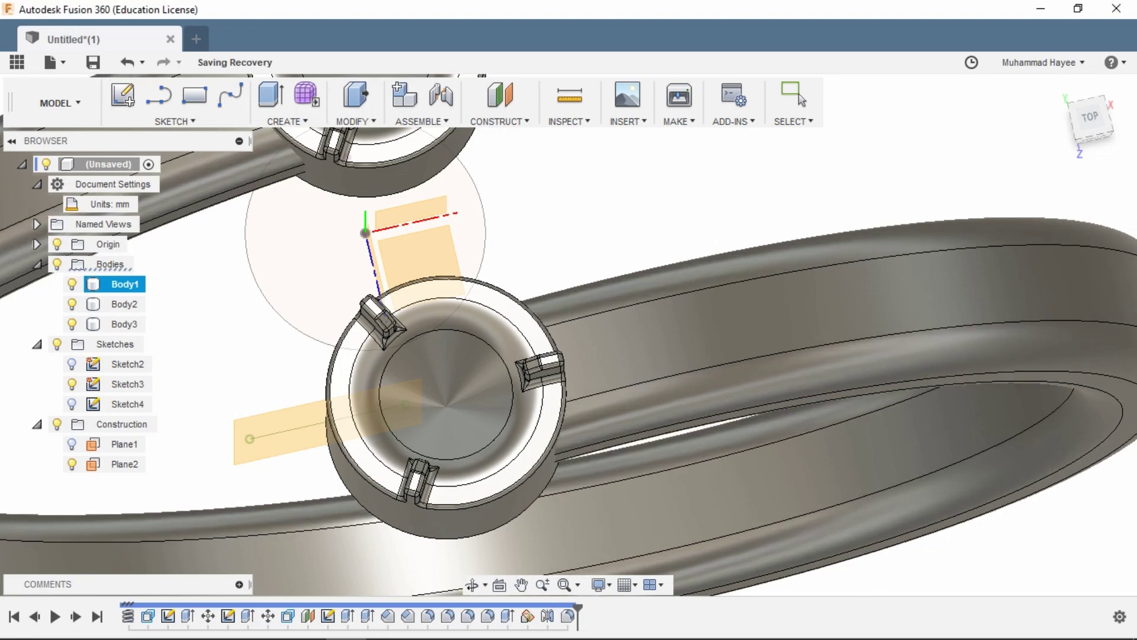
Step: Orbit to view the ring from the front and open the Modify menu
scroll(702, 260, "down", 3)
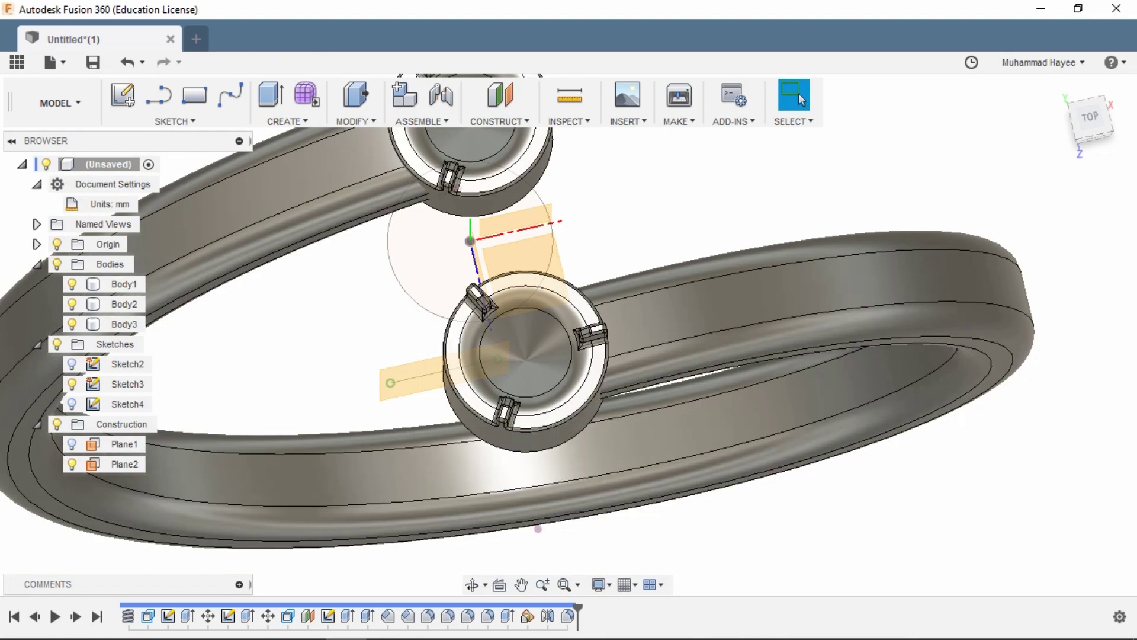
left_click_drag(533, 504, 652, 355)
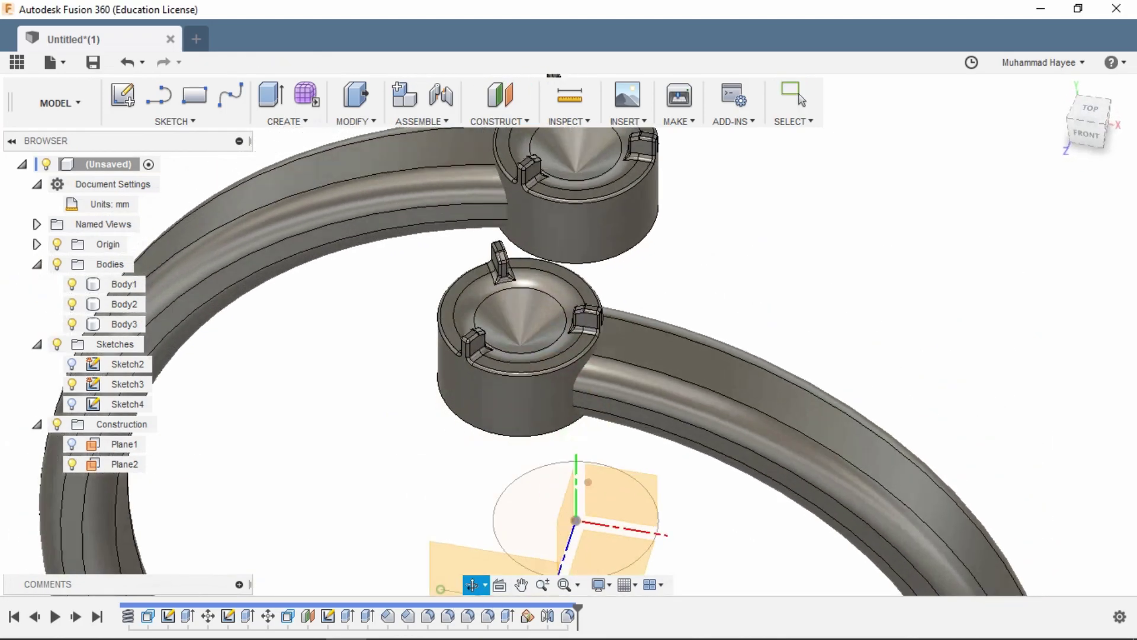
left_click(794, 96)
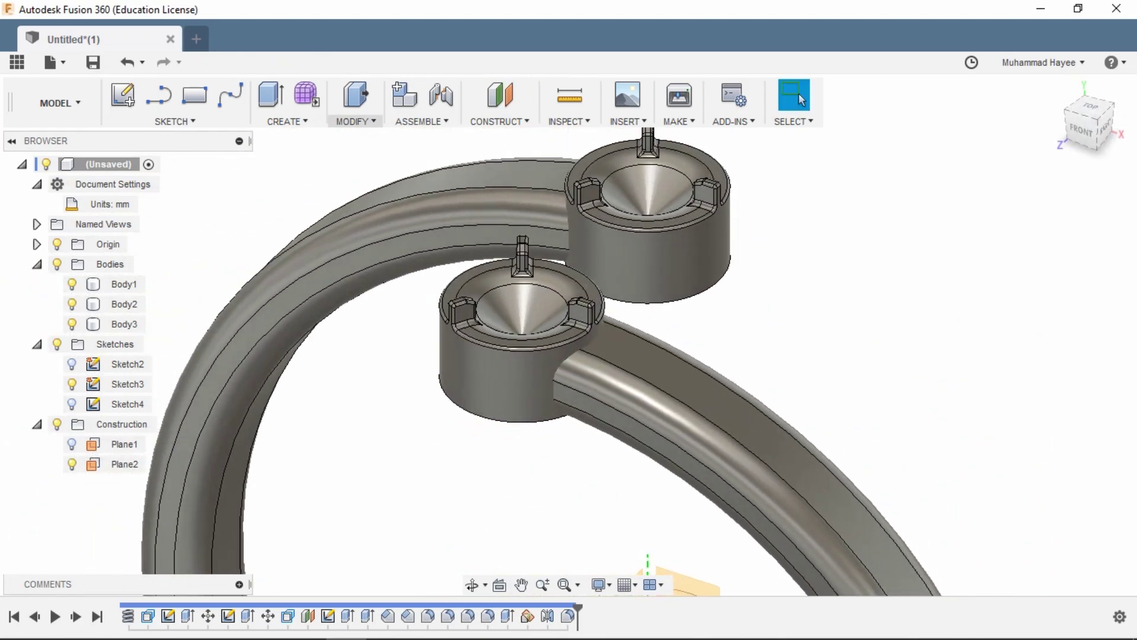
left_click(354, 121)
Step: Join the Body1 band with the upper Body2 cup
left_click(365, 261)
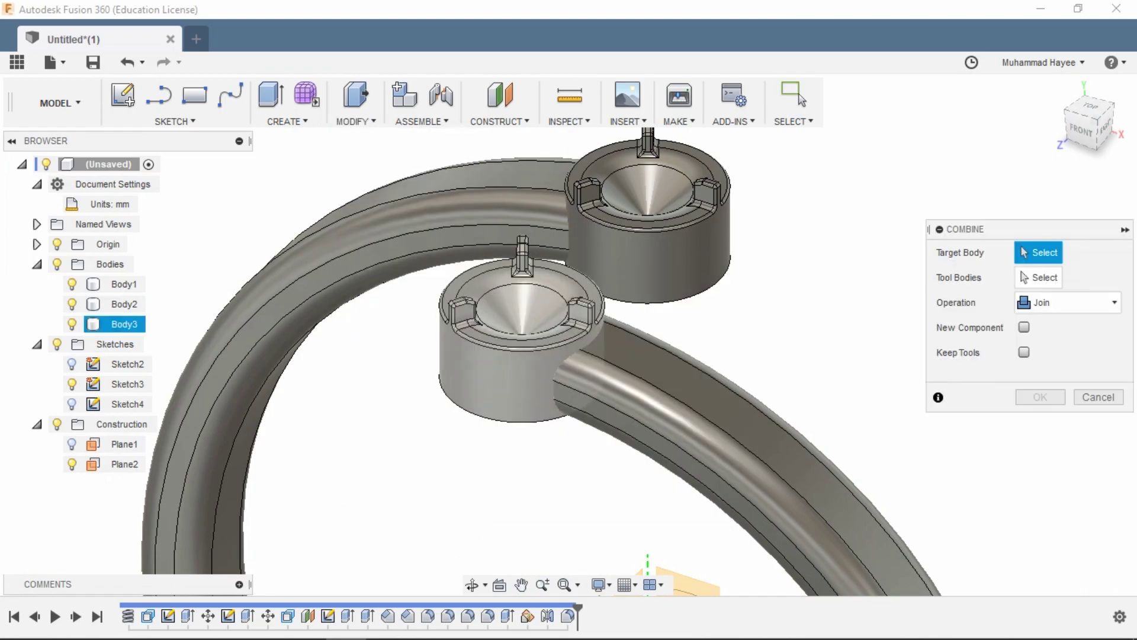
left_click(308, 237)
left_click(627, 273)
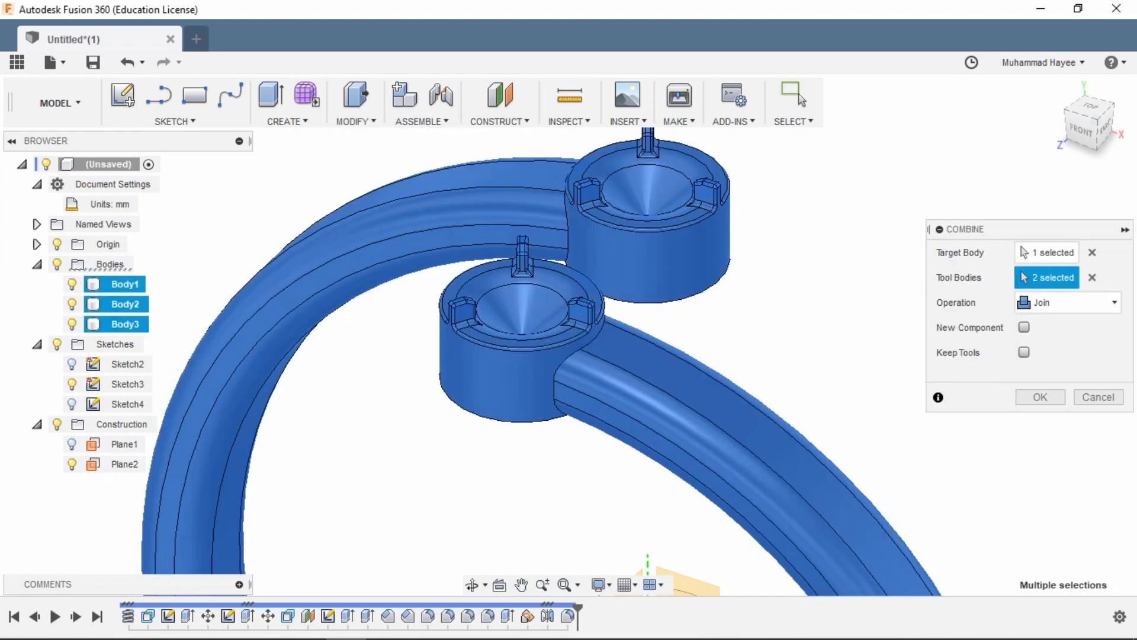
left_click(1039, 397)
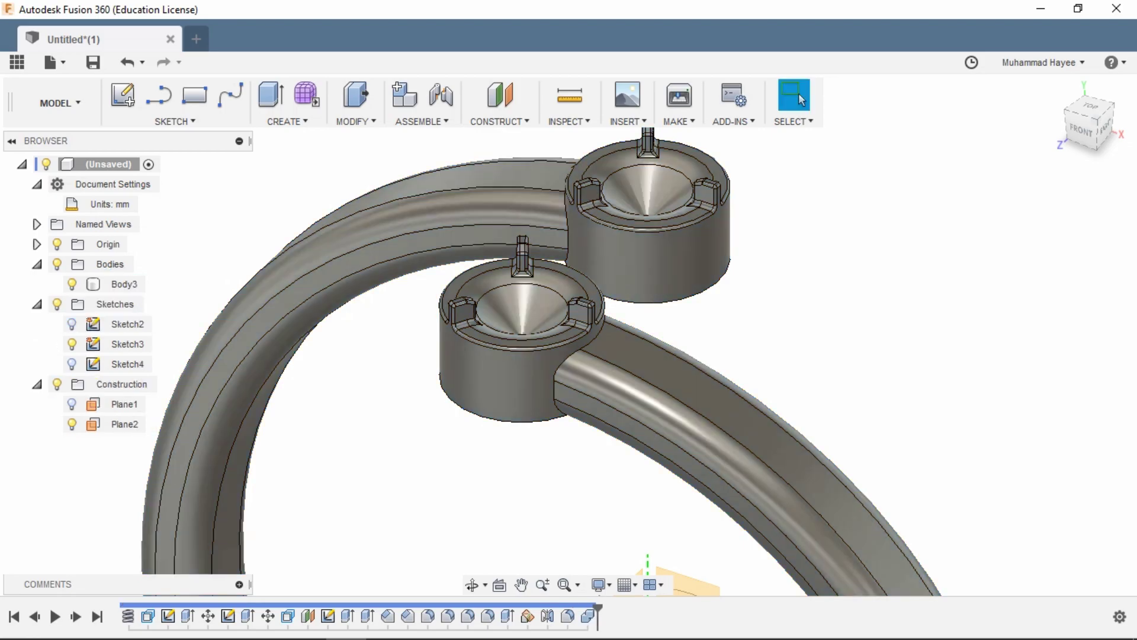
Step: Try a fillet on the cup-to-band junctions, cancel it, and undo the join
key("f")
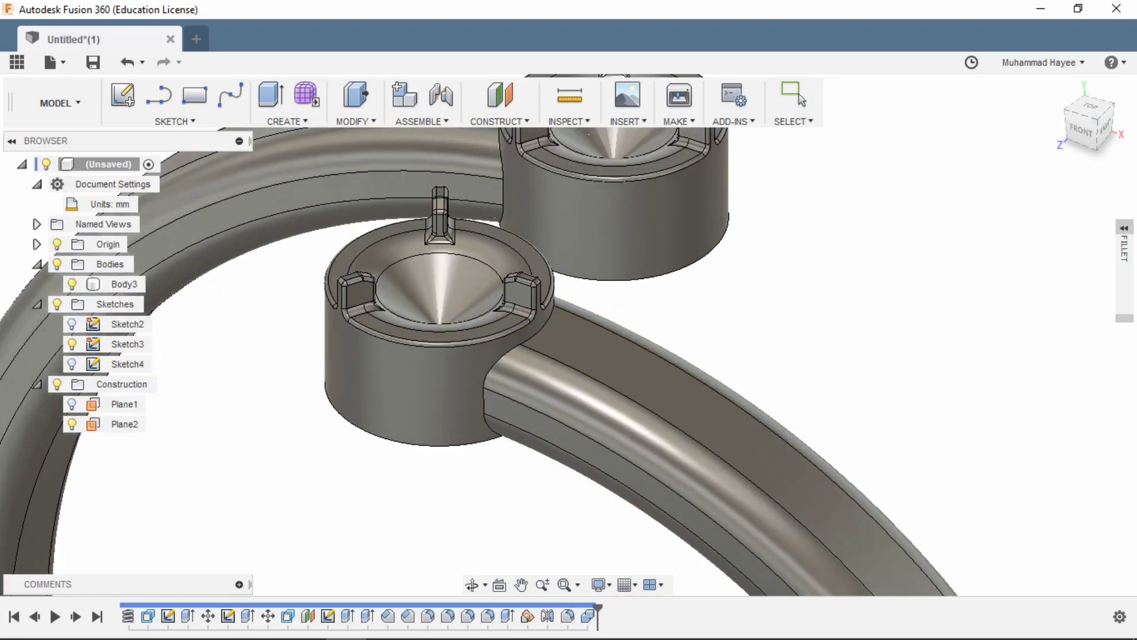
left_click(521, 338)
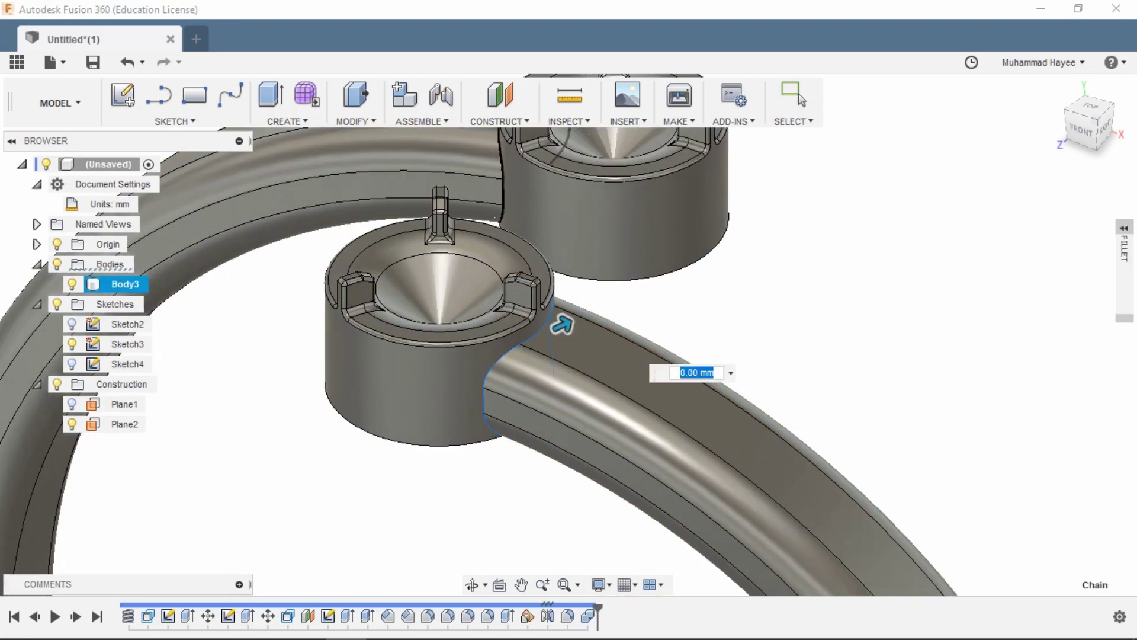
left_click(501, 177)
left_click(472, 584)
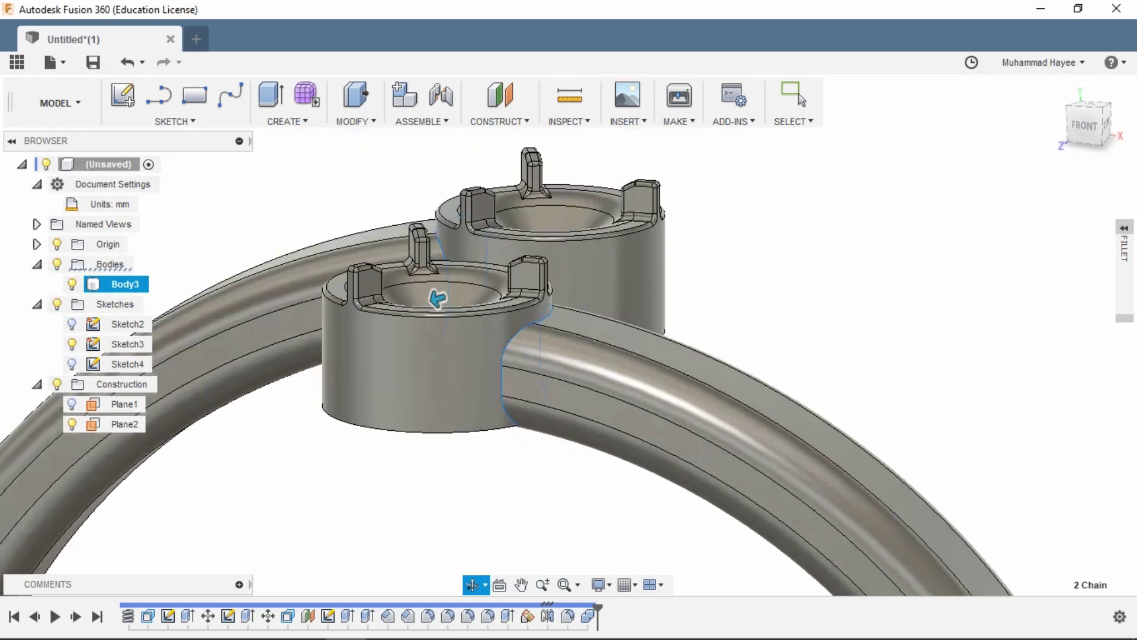
left_click_drag(439, 297, 409, 481)
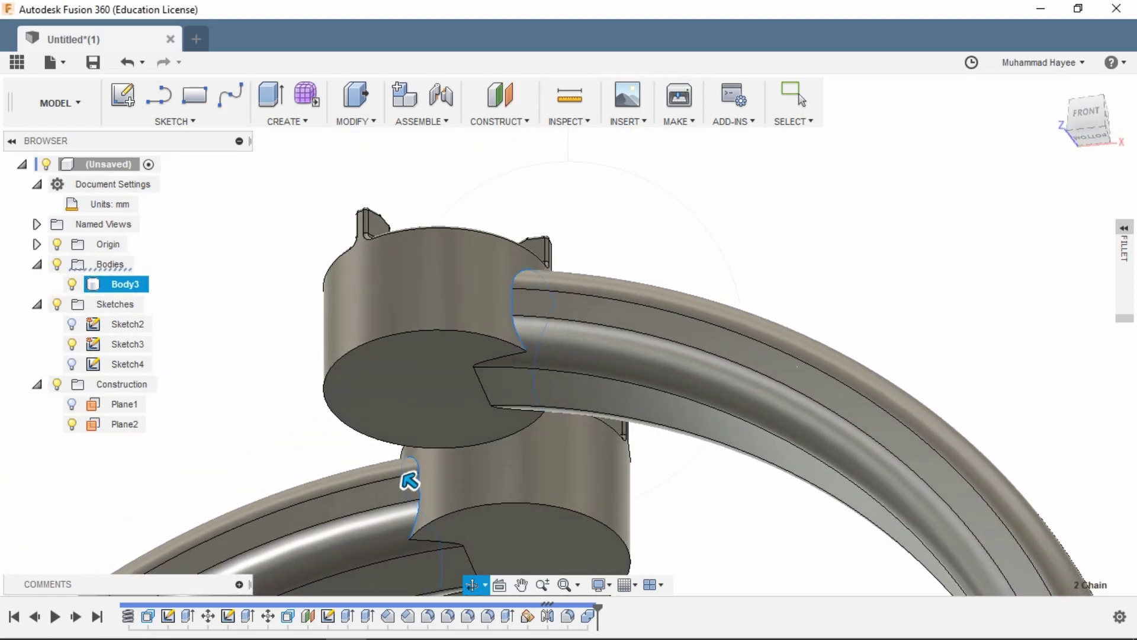
key("Escape")
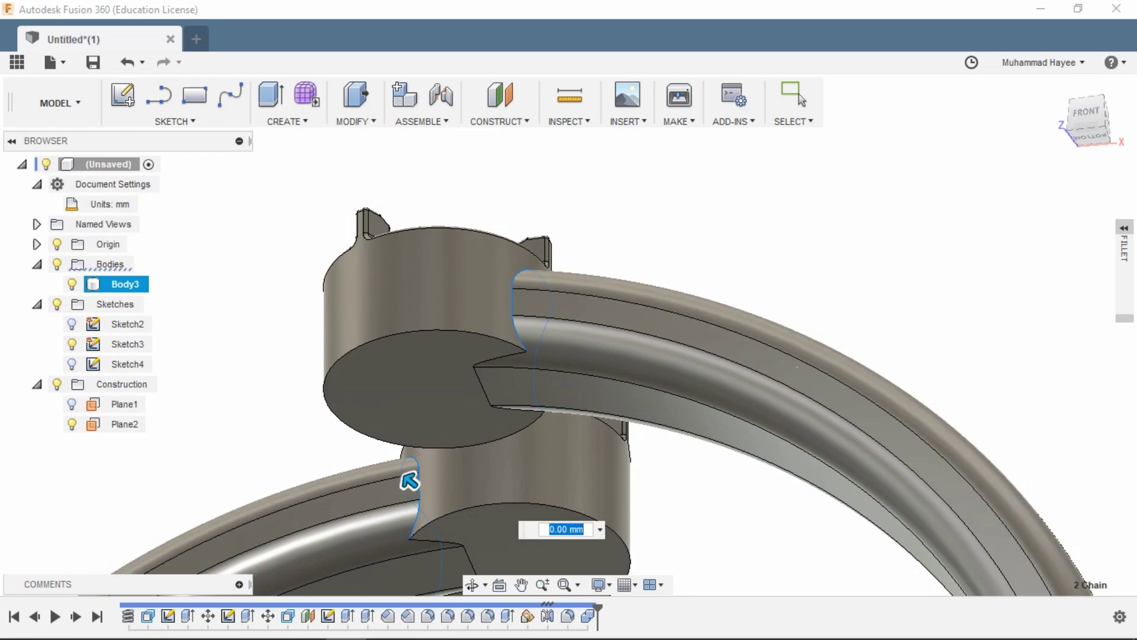
key("Escape")
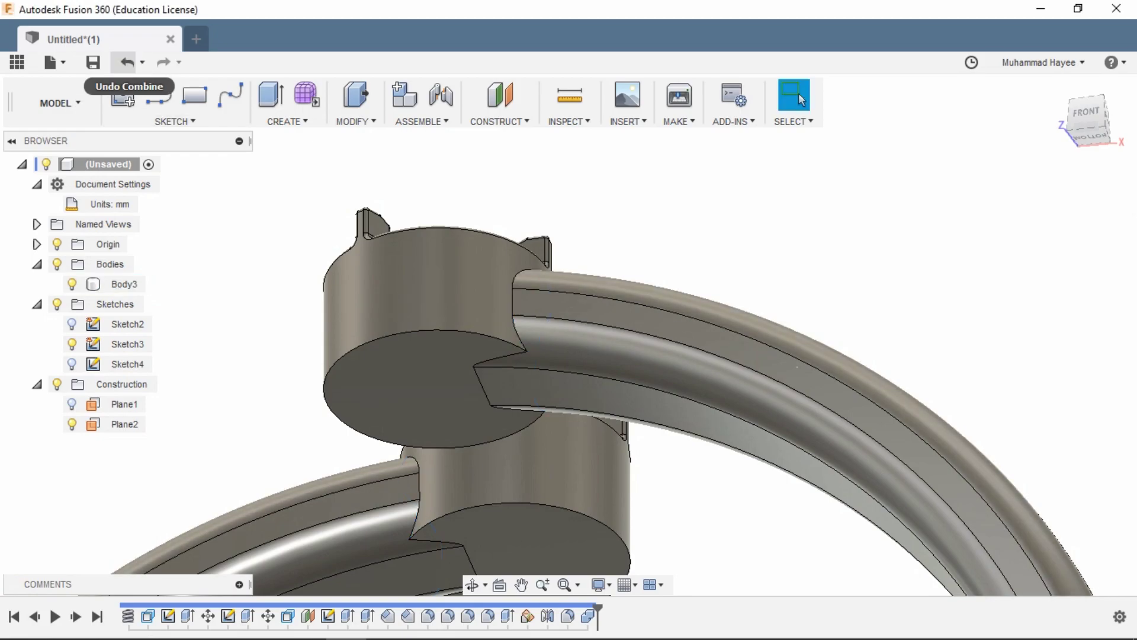
key("ctrl+z")
Step: Fillet the bottom rim edges of the upper and lower cups at 0.275 mm
key("f")
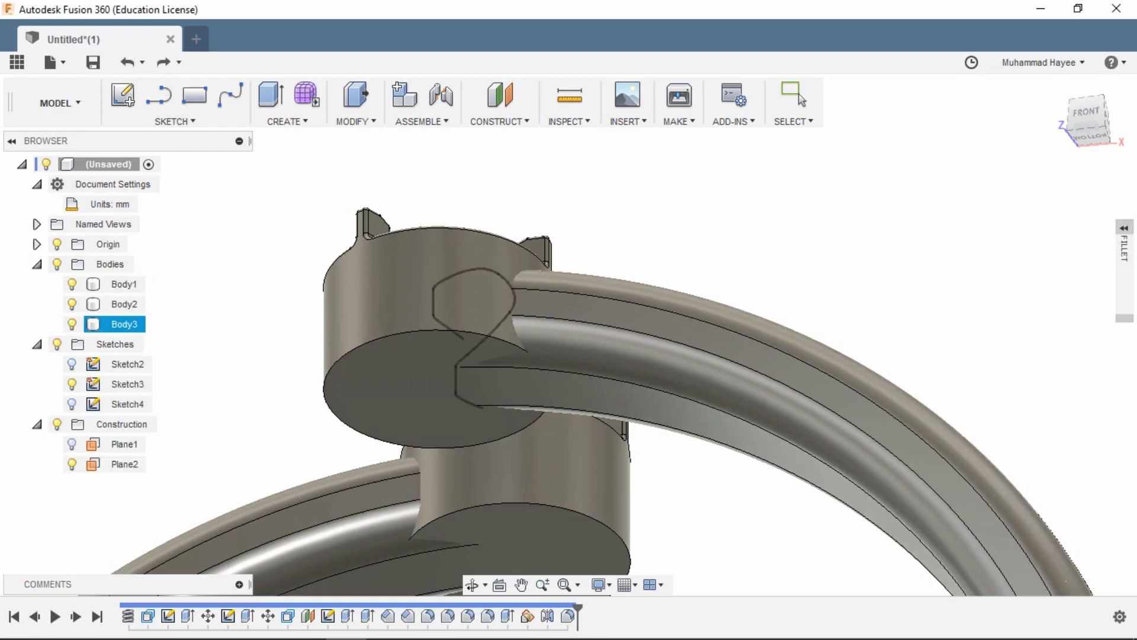
left_click(455, 334)
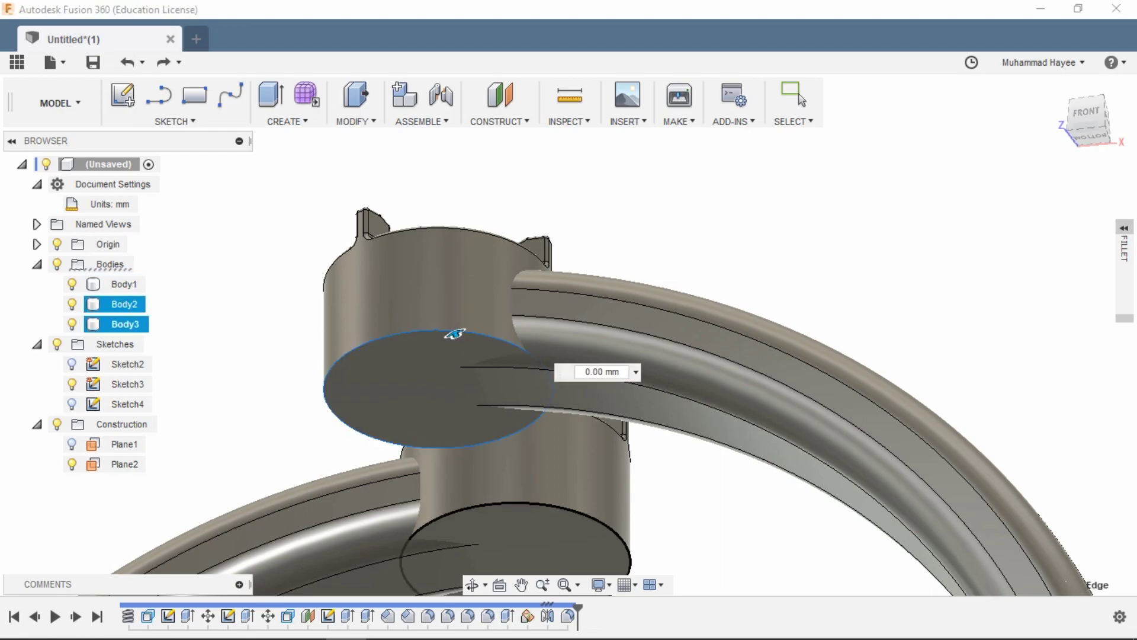
left_click(530, 507)
scroll(536, 504, "up", 2)
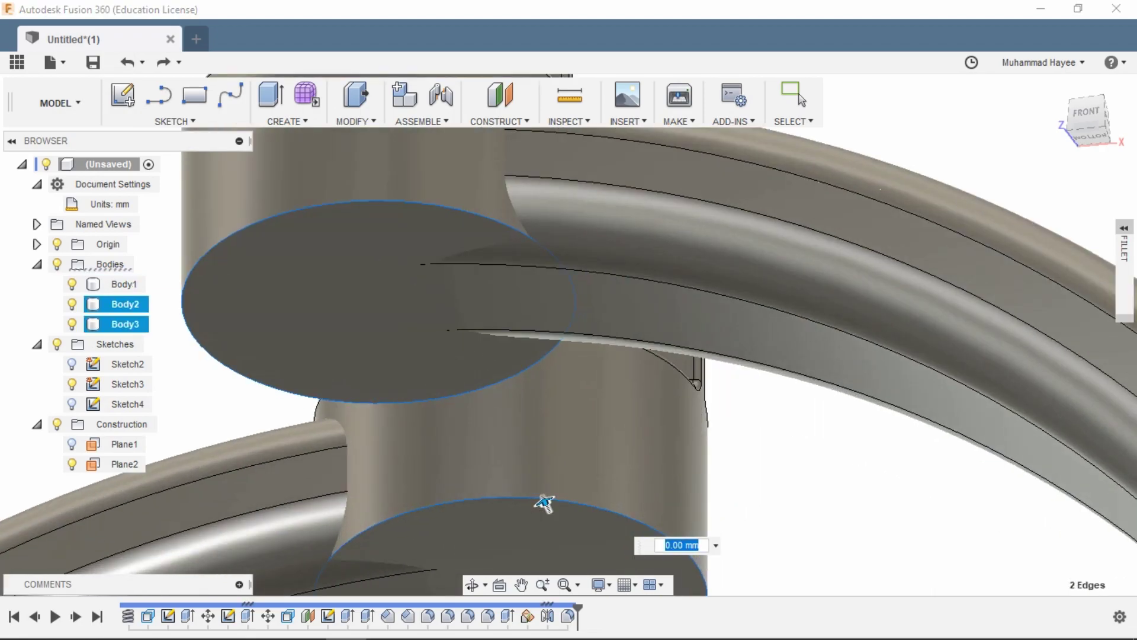
left_click_drag(543, 502, 541, 495)
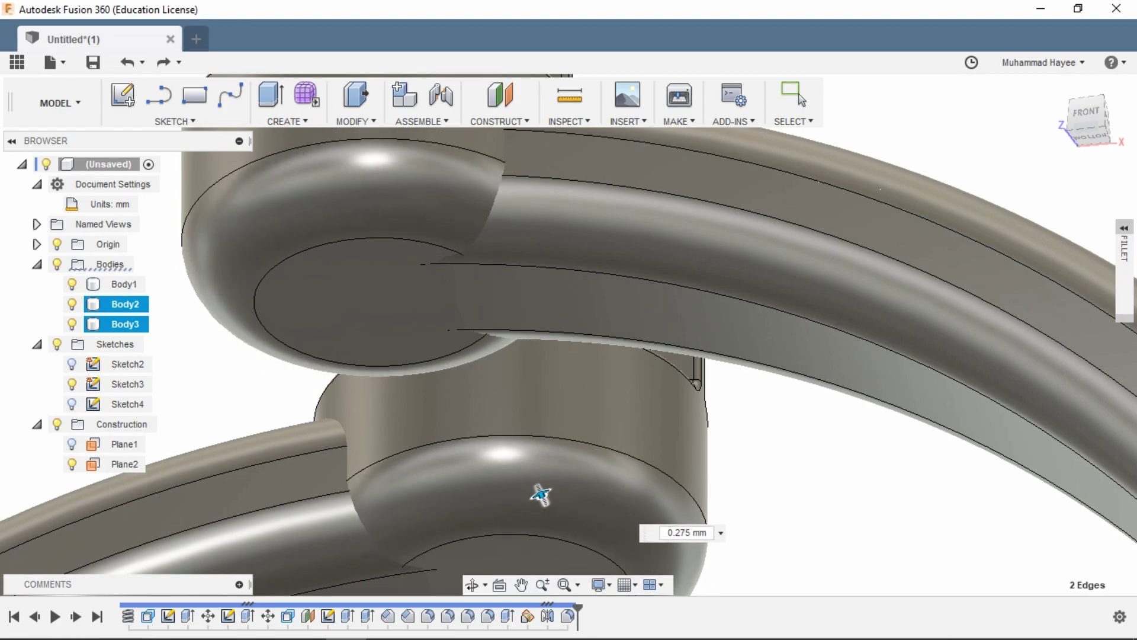
key("Return")
scroll(537, 494, "down", 3)
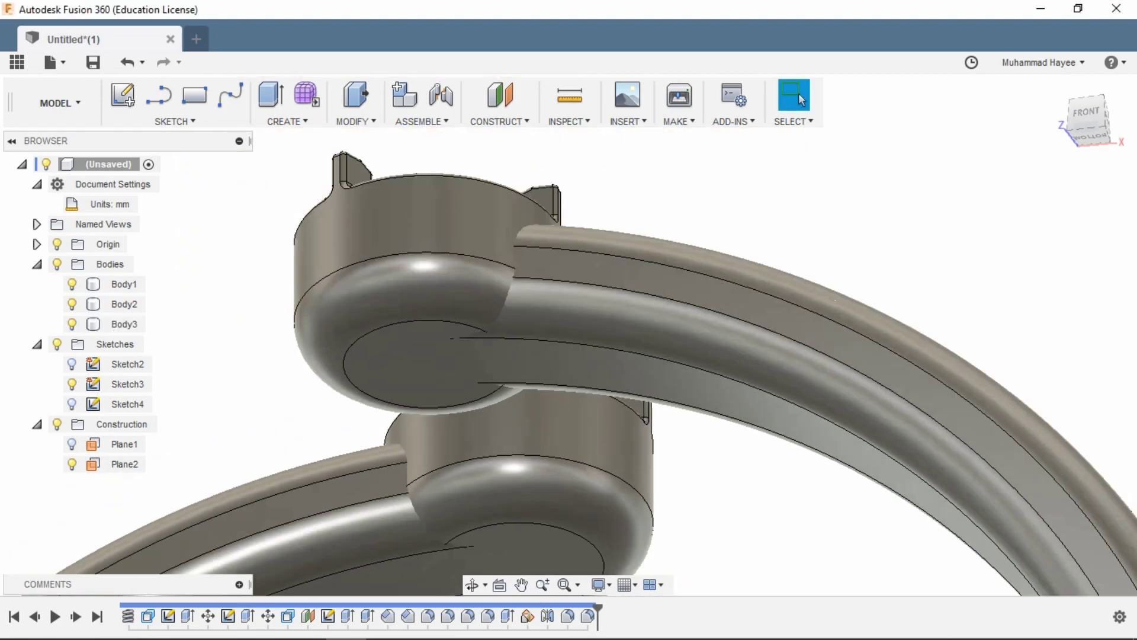
Step: Join Body2 and Body3 into the Body1 band with Combine
left_click(355, 121)
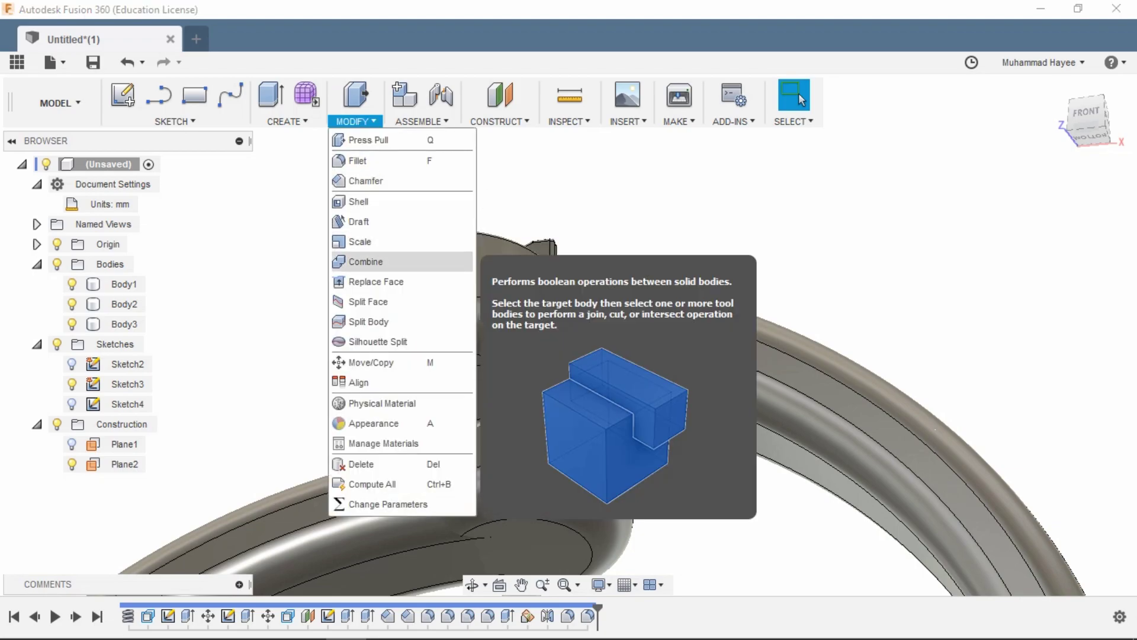
left_click(361, 261)
left_click(1075, 578)
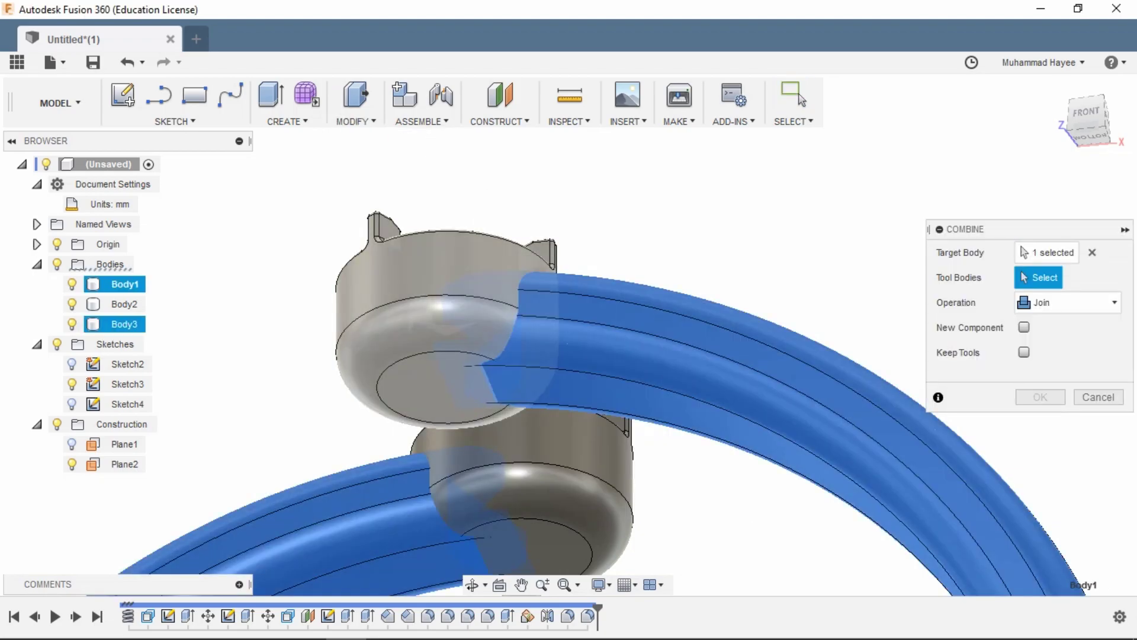
left_click(124, 304)
left_click(124, 324)
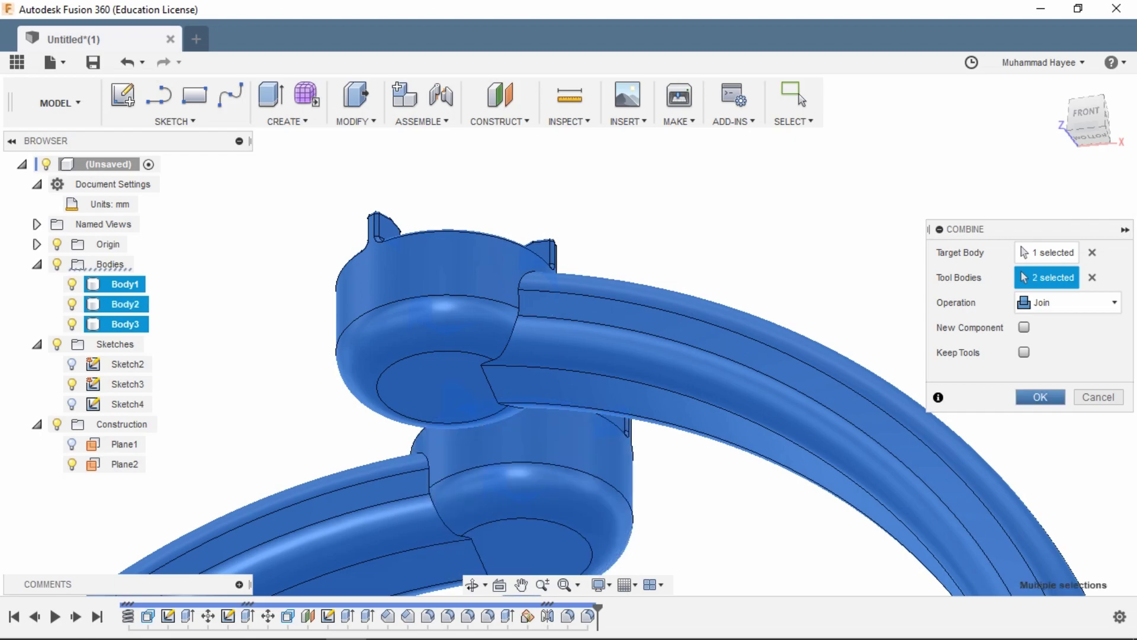
left_click(1039, 397)
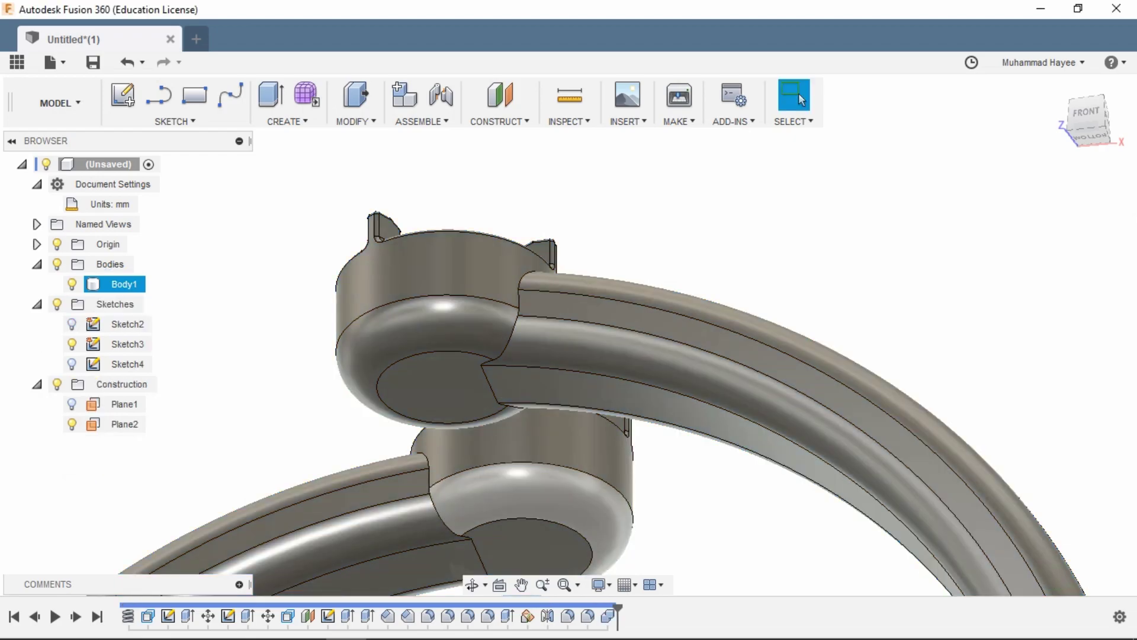
key("f")
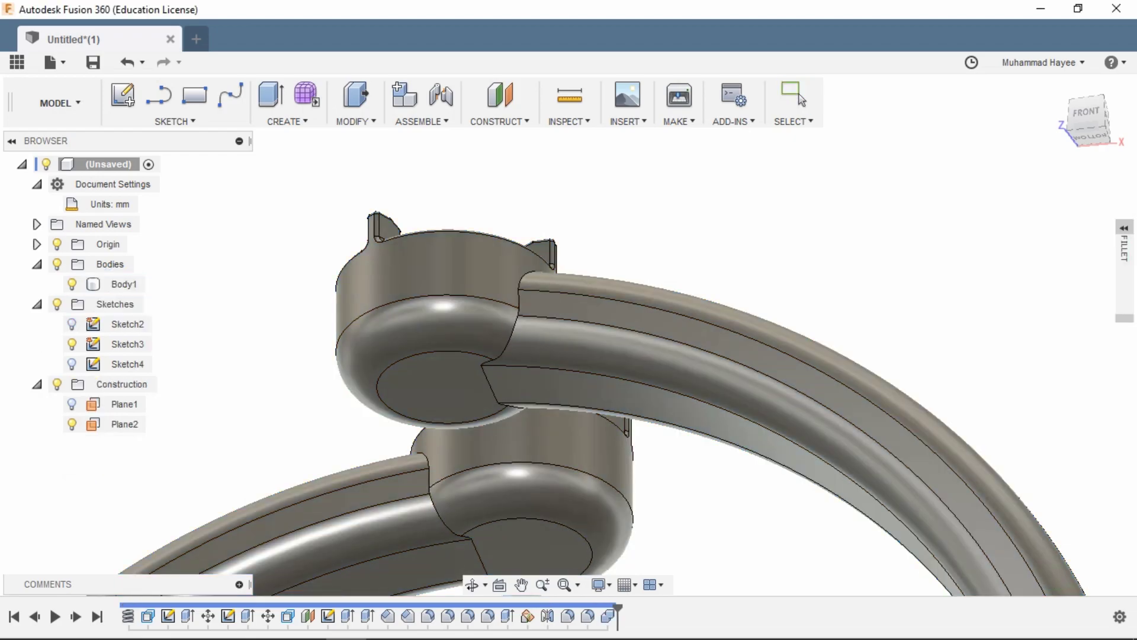
Step: Select both cup-to-band junction edges and try a 0.5 mm fillet, then clear it
left_click(509, 338)
left_click(437, 521)
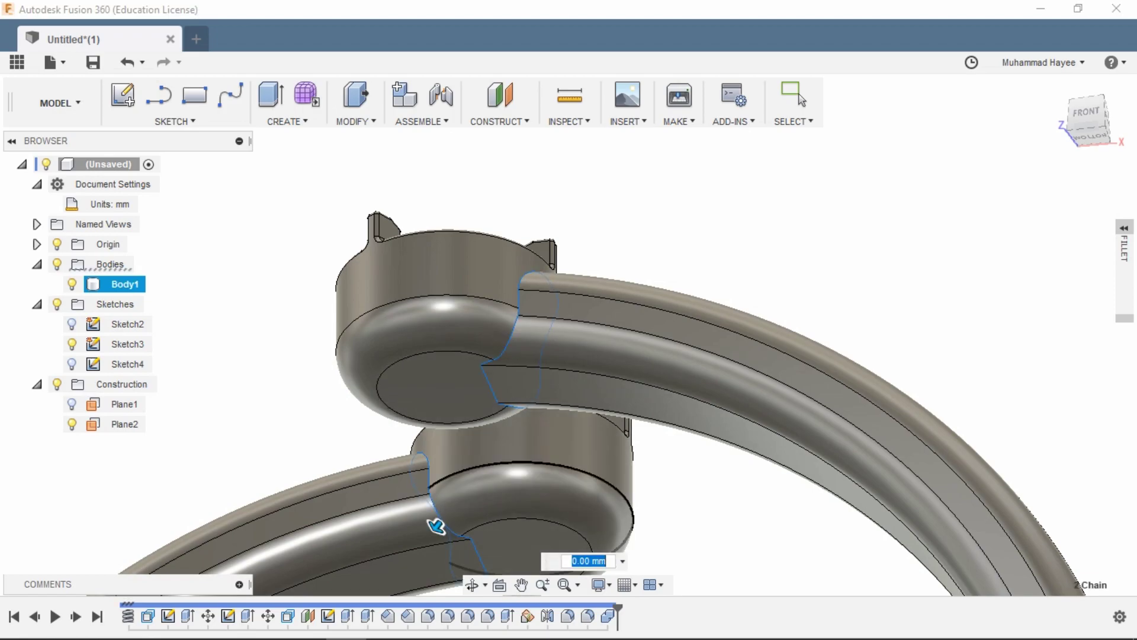
scroll(438, 509, "up", 3)
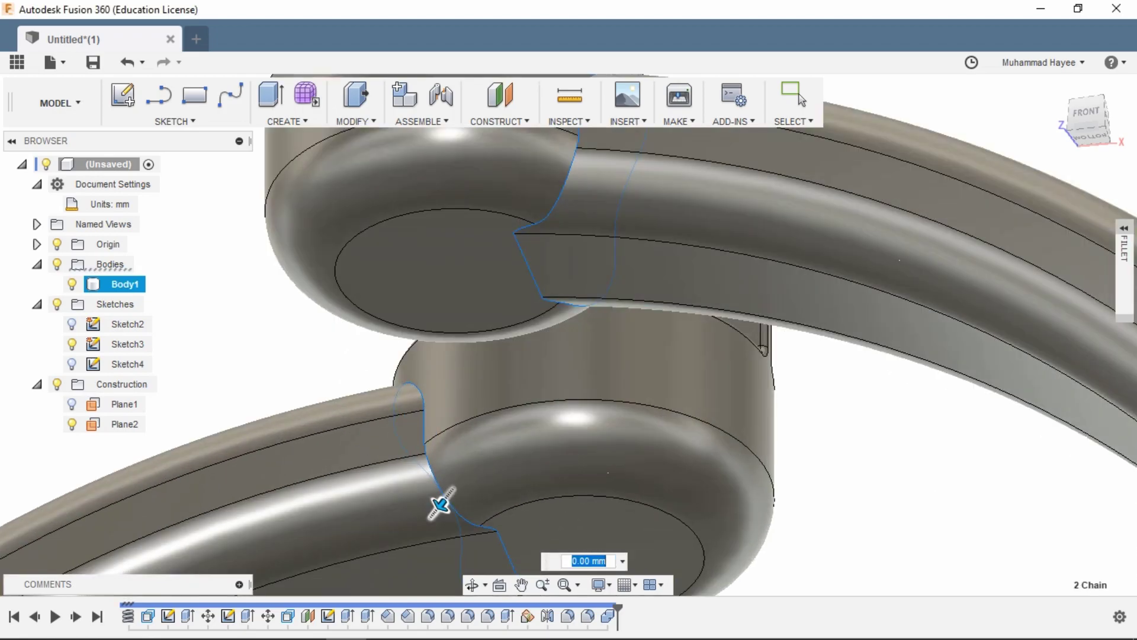
type("0.5")
key("BackSpace")
key("BackSpace")
key("BackSpace")
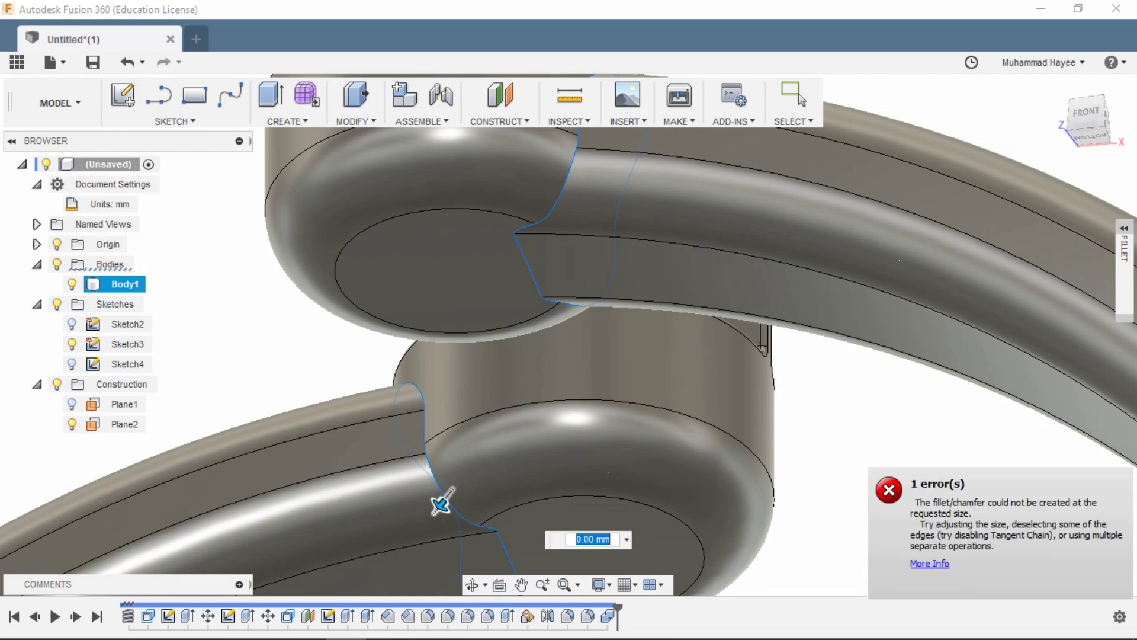
Step: Fillet the tube-to-cup junction edge at 0.1 mm and fit the model in view
left_click(472, 584)
mouse_move(440, 504)
left_mouse_down()
mouse_move(197, 310)
mouse_move(204, 375)
left_mouse_up()
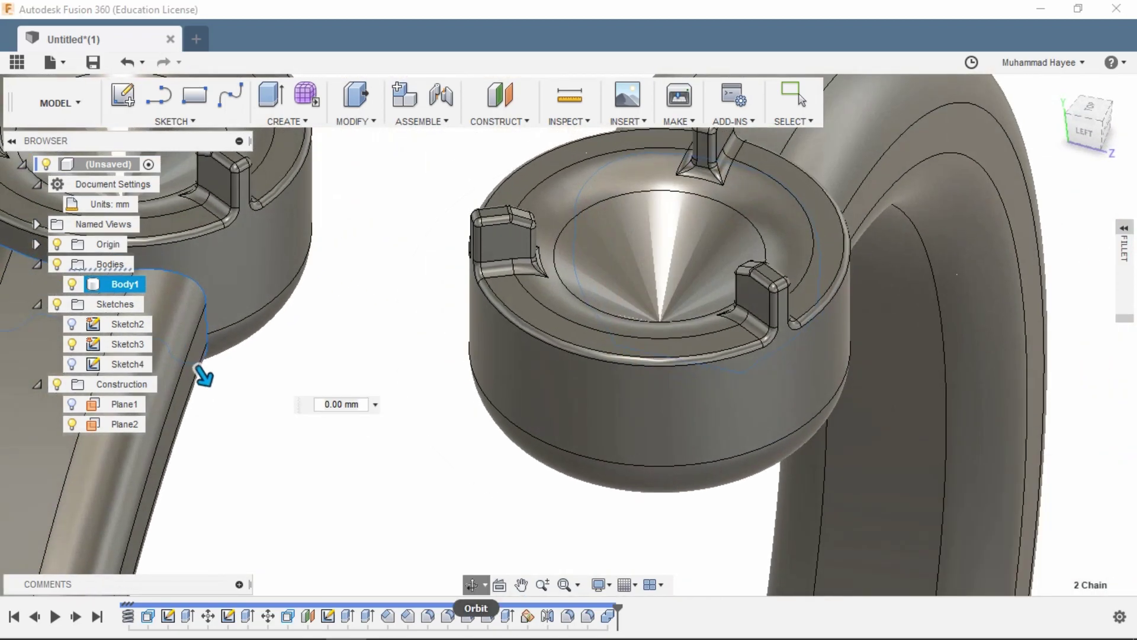
mouse_move(204, 375)
middle_mouse_down()
mouse_move(477, 399)
mouse_move(505, 444)
middle_mouse_up()
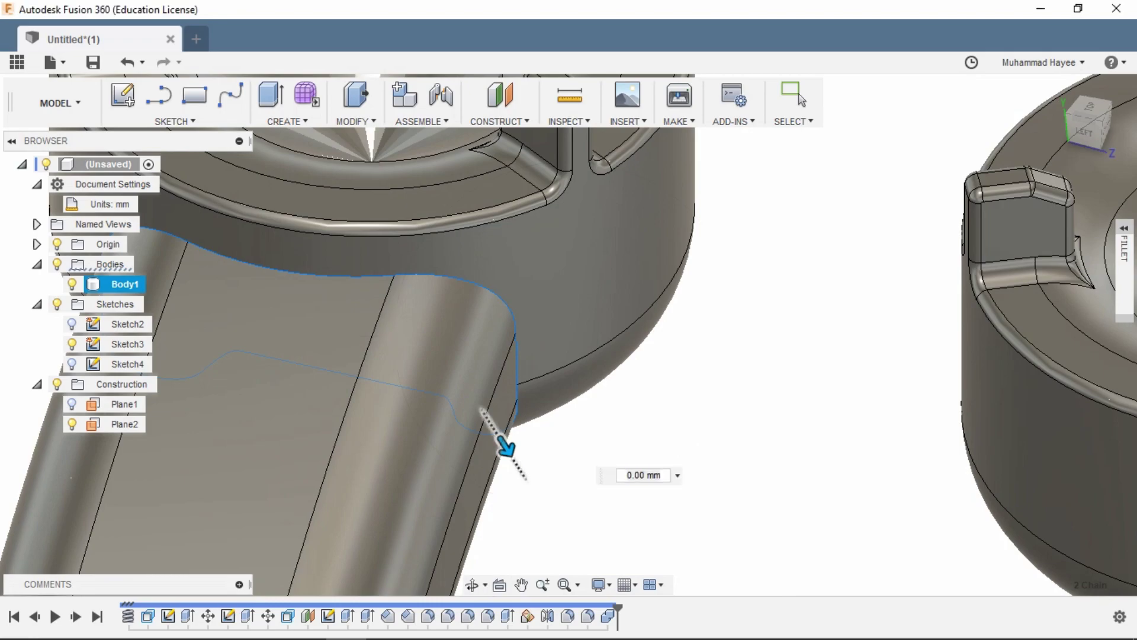
left_click(505, 444)
type("0.1")
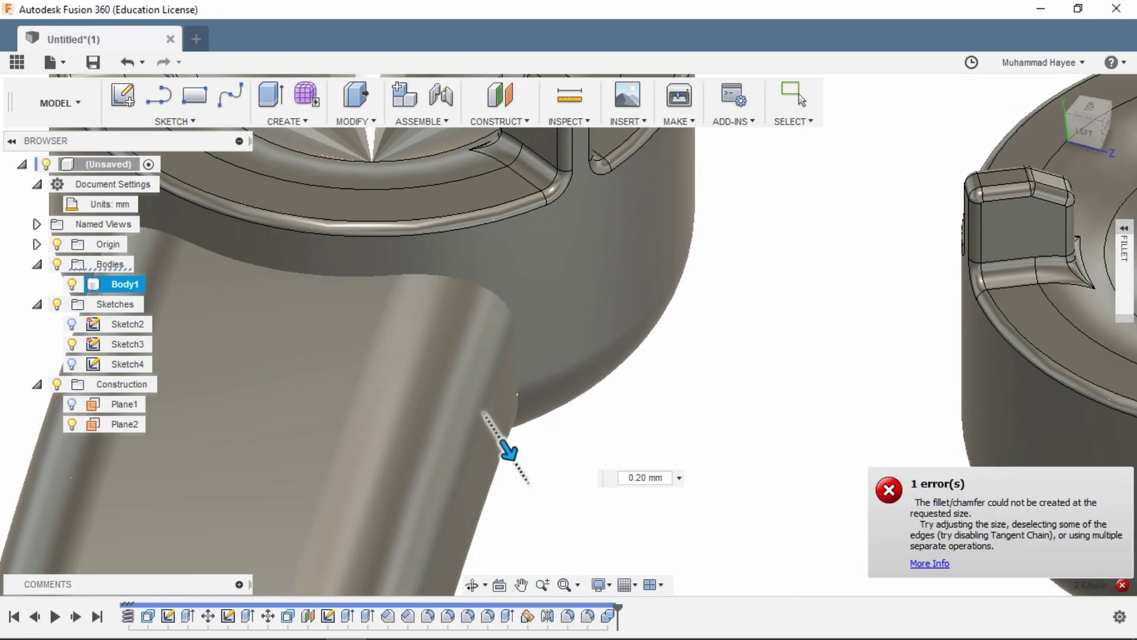
key("Return")
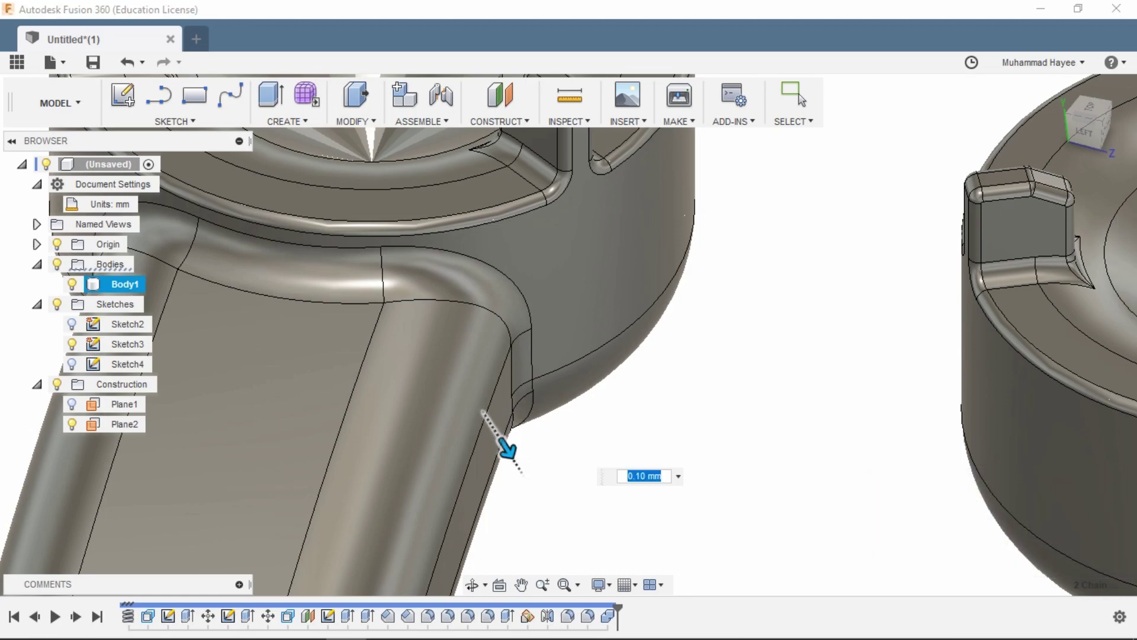
key("Return")
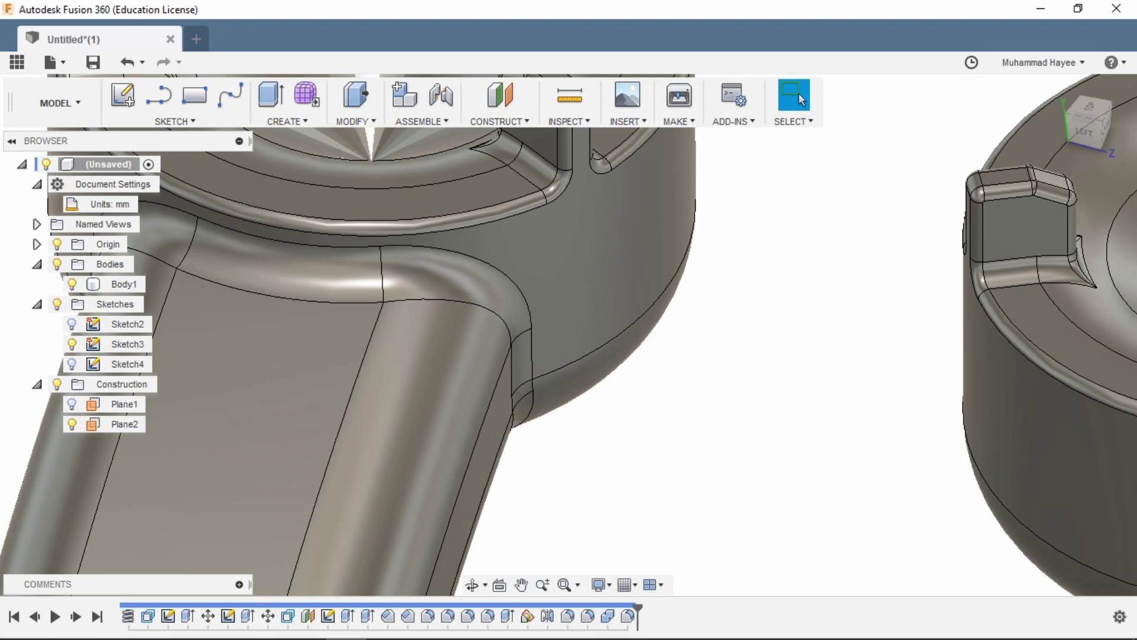
key("F6")
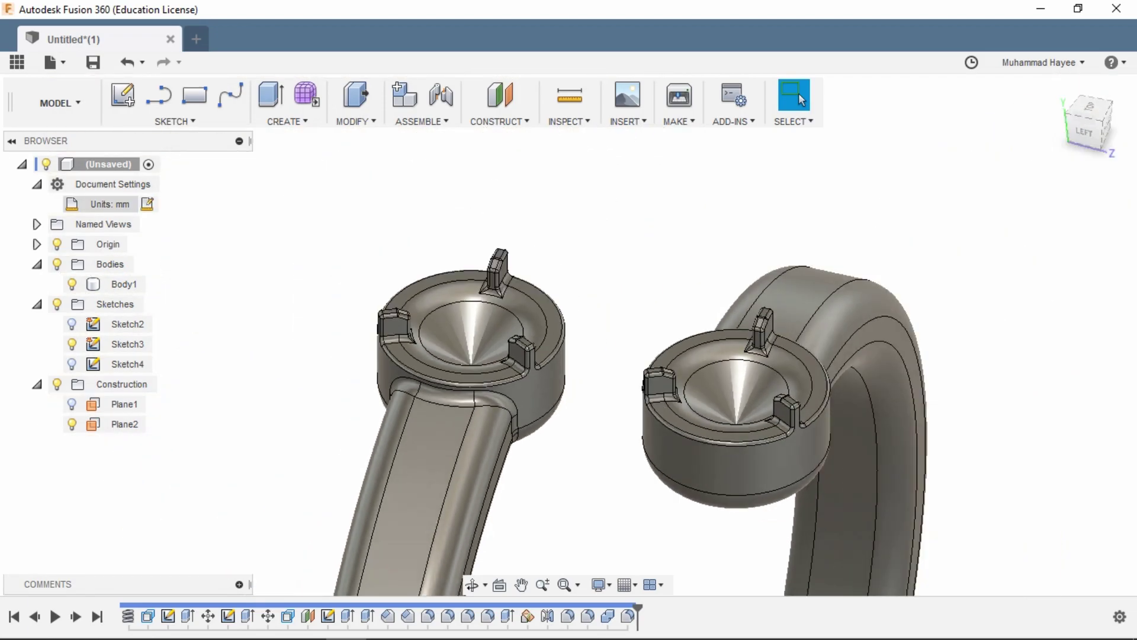
Step: With the Data Panel open, save the design under the name 'Ring'
left_click(17, 62)
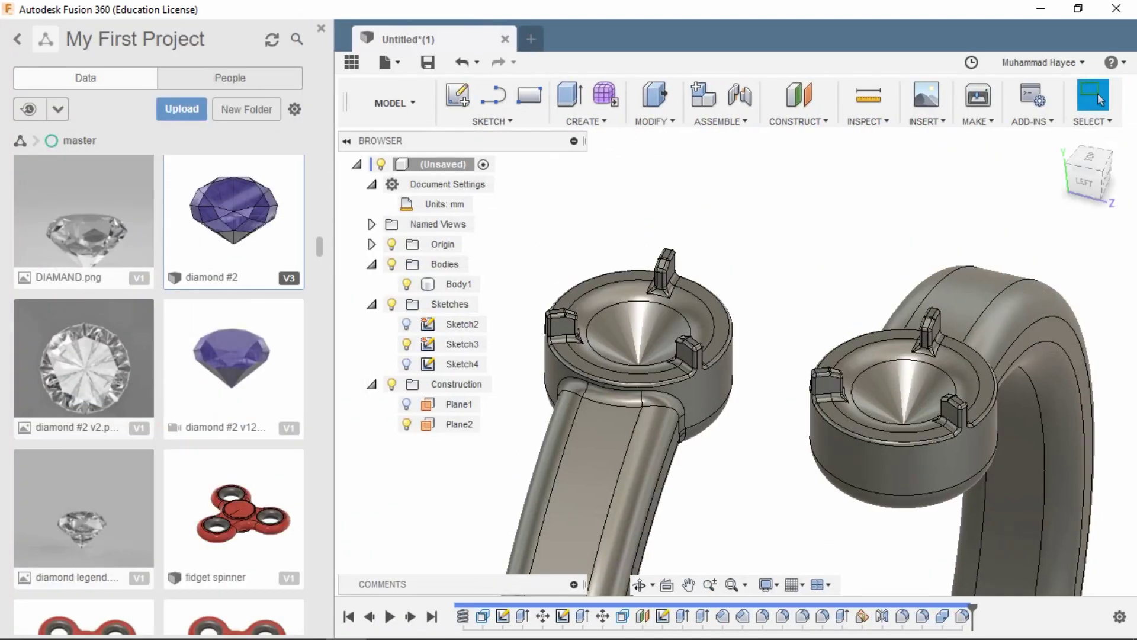
right_click(199, 259)
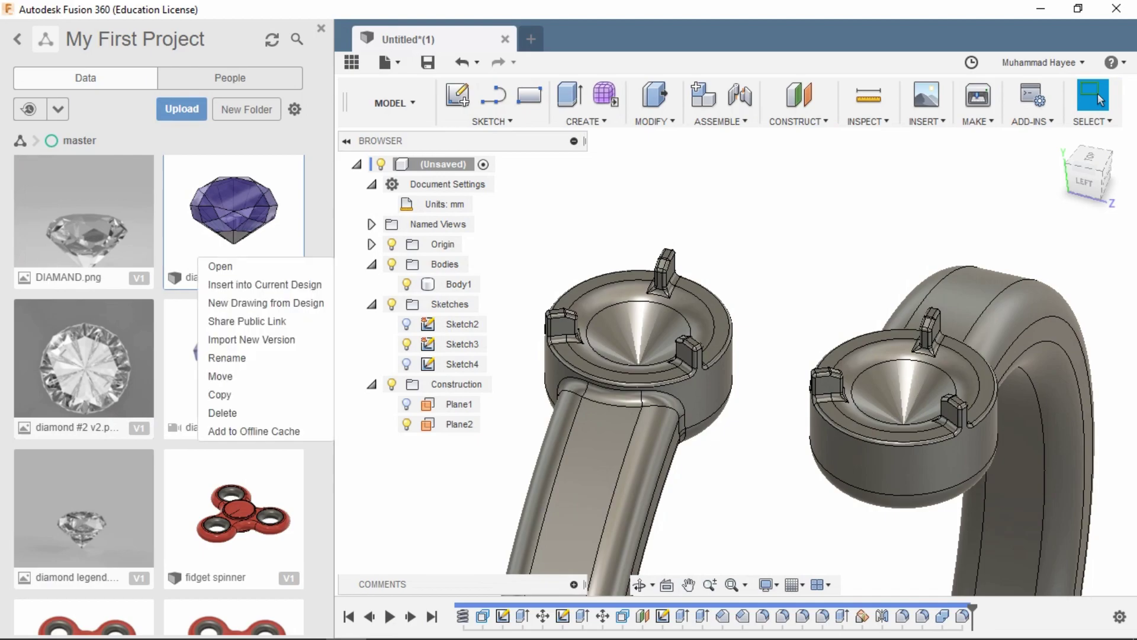
key("Escape")
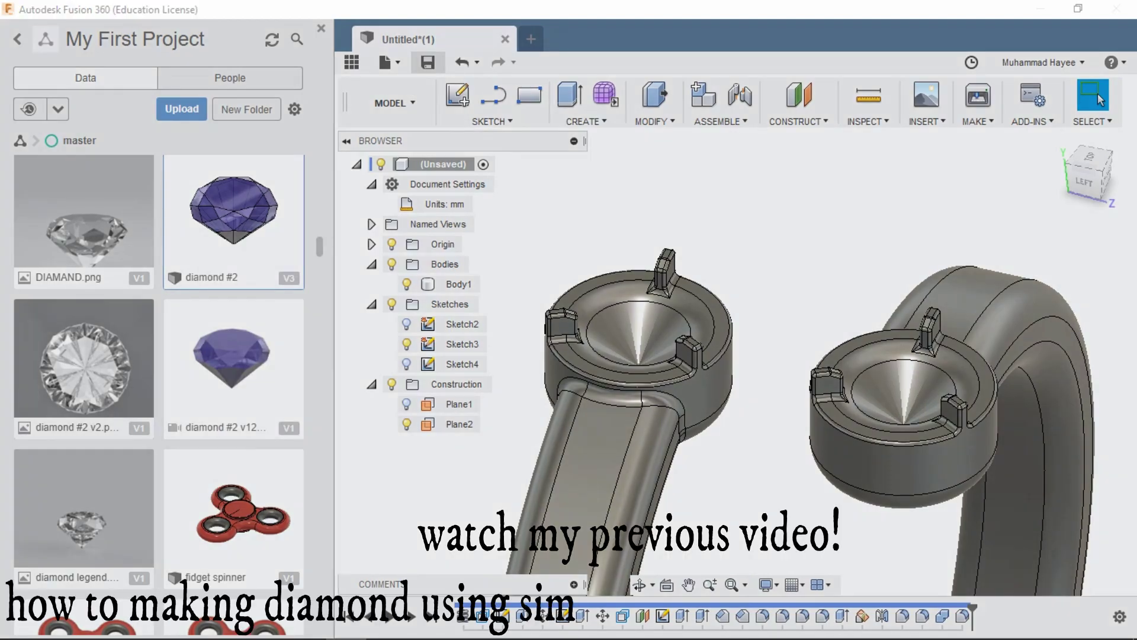
key("ctrl+s")
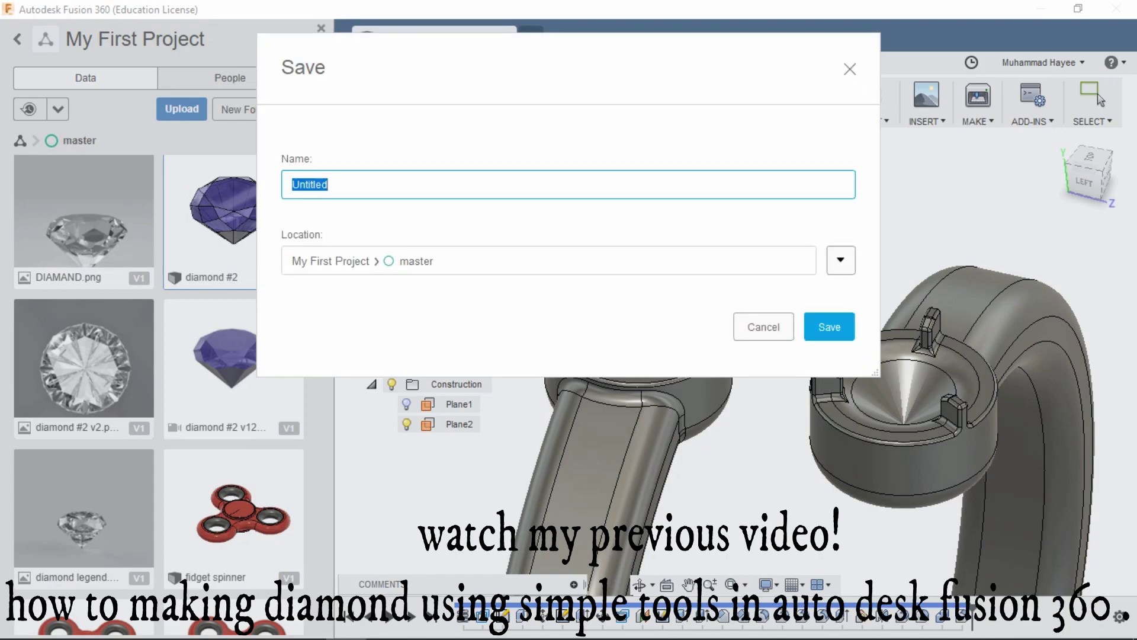
key("BackSpace")
left_click(829, 326)
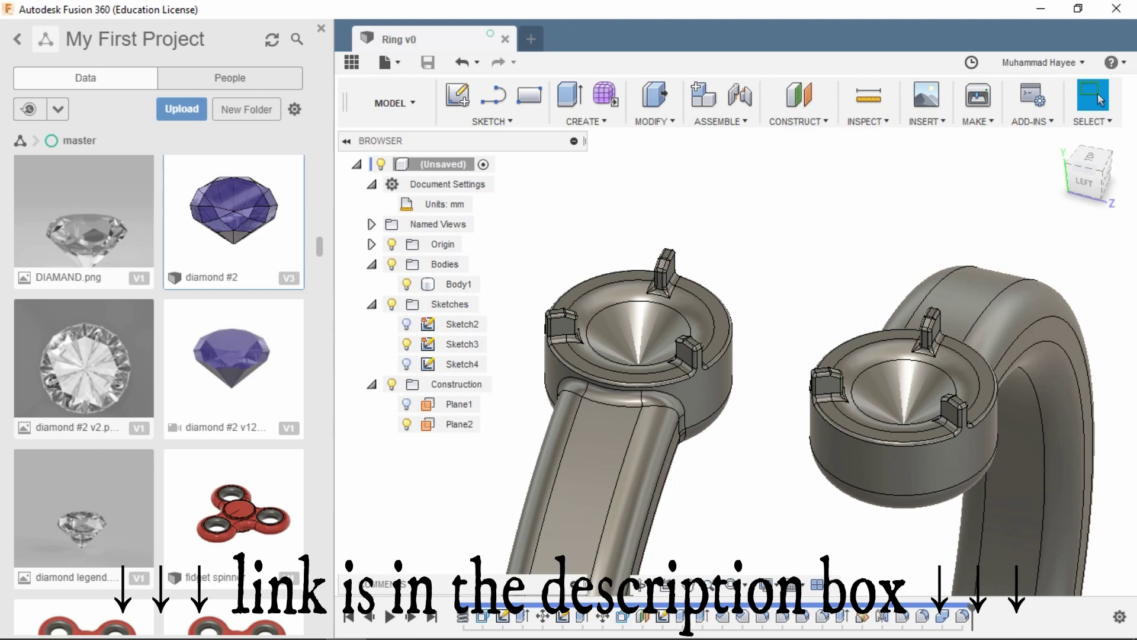
Step: Insert the diamond #2 design, move it up 7 mm along Y, and hide Sketch3
right_click(199, 247)
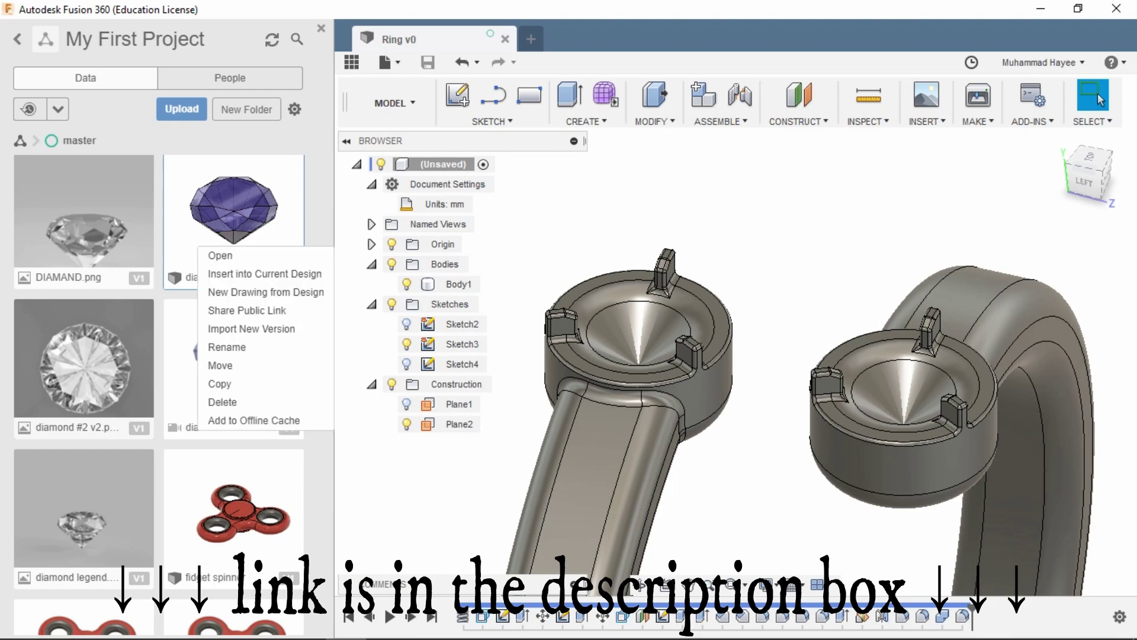
left_click(237, 274)
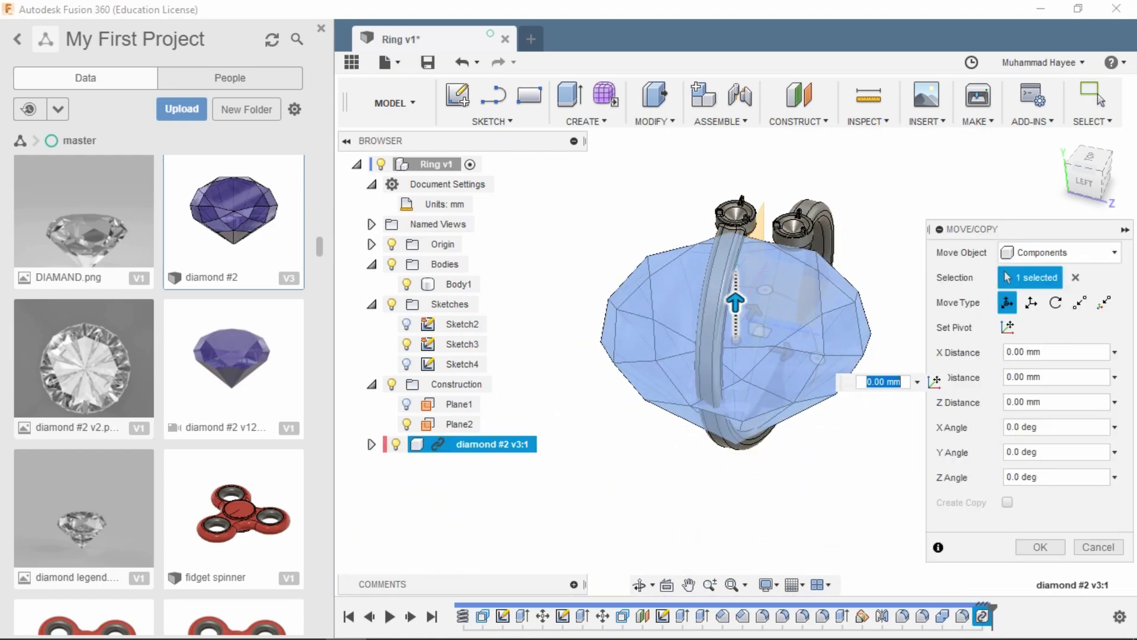
left_click_drag(735, 302, 735, 196)
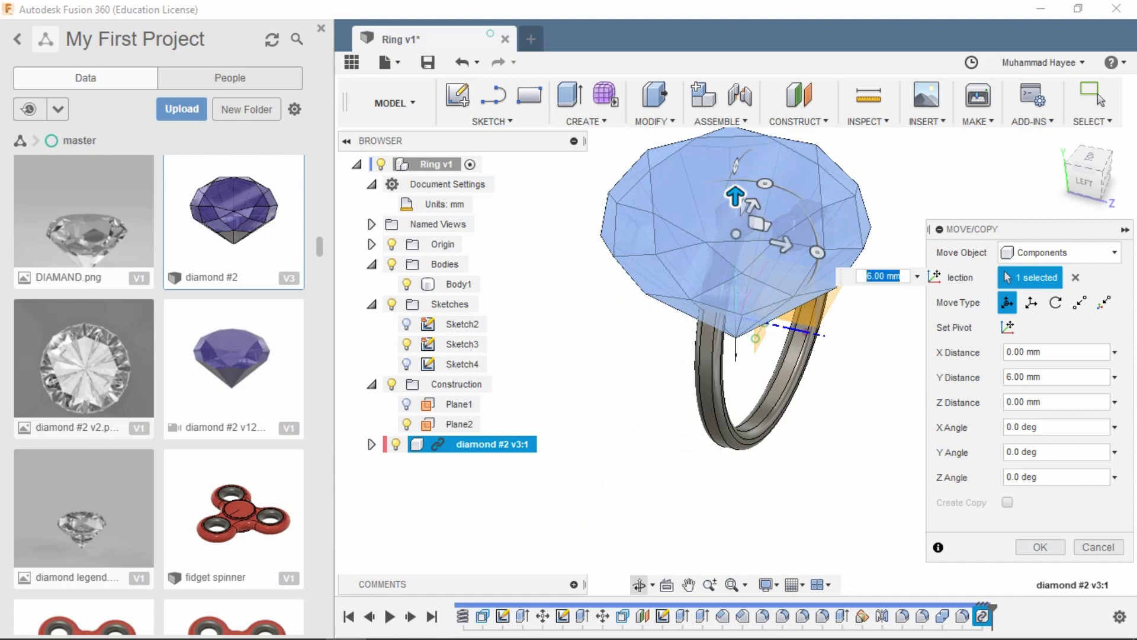
middle_click_drag(734, 356, 592, 355, "shift")
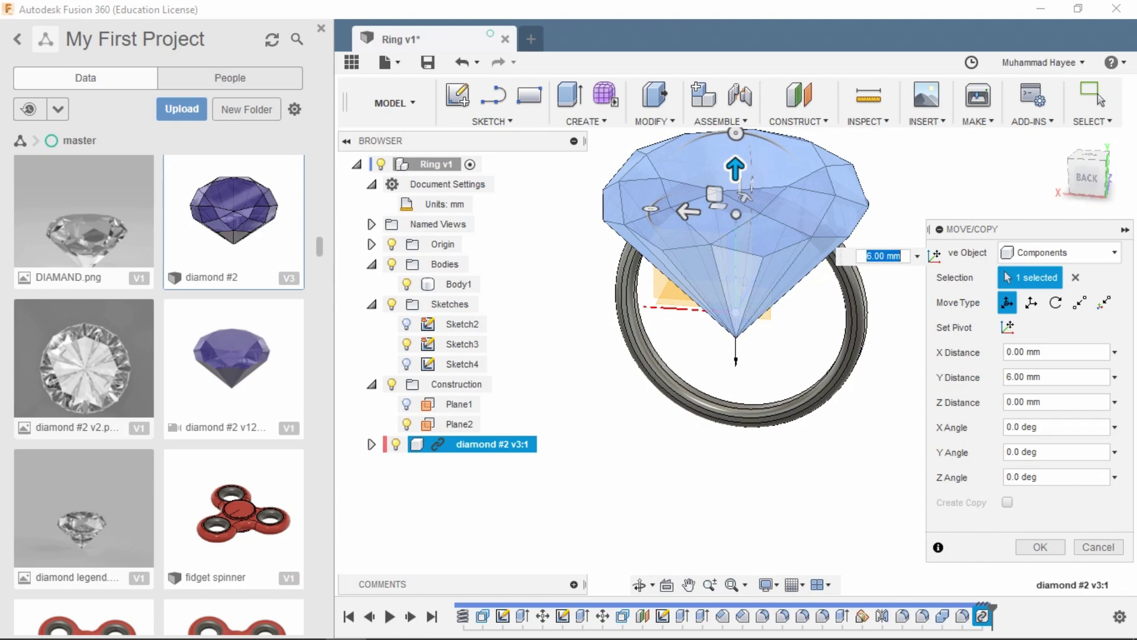
left_click_drag(735, 171, 736, 145)
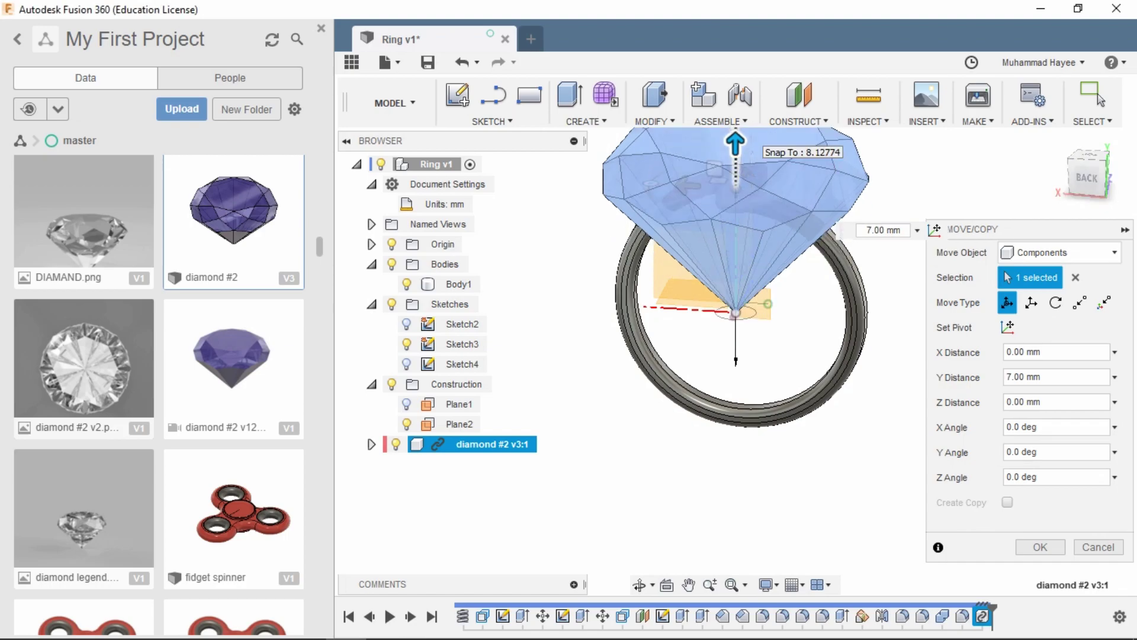
left_click(1040, 547)
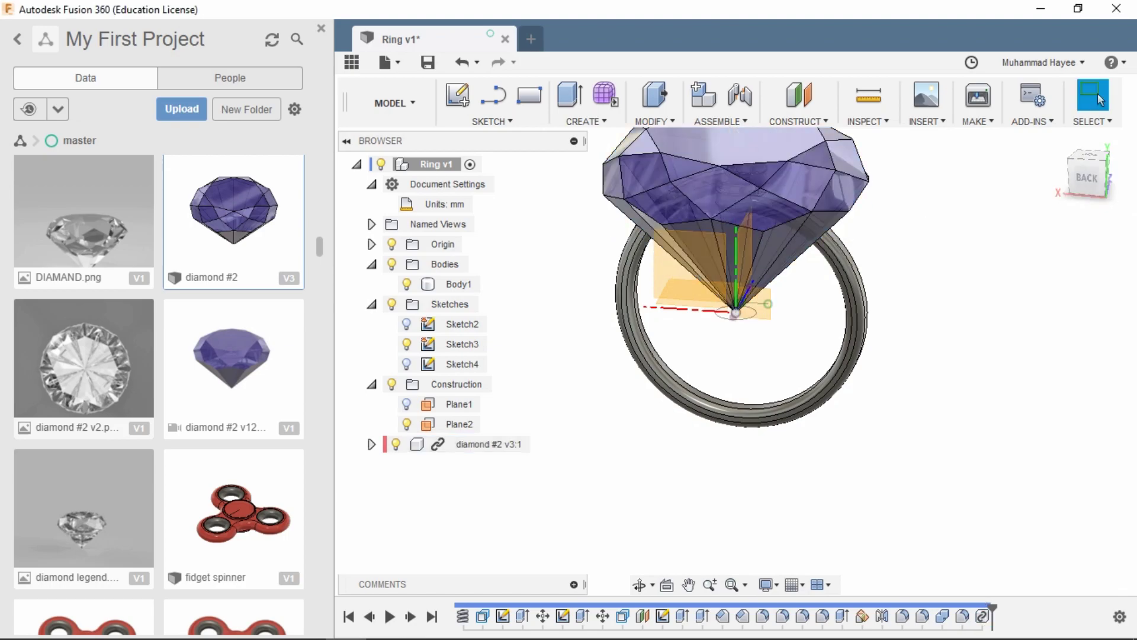
left_click(406, 344)
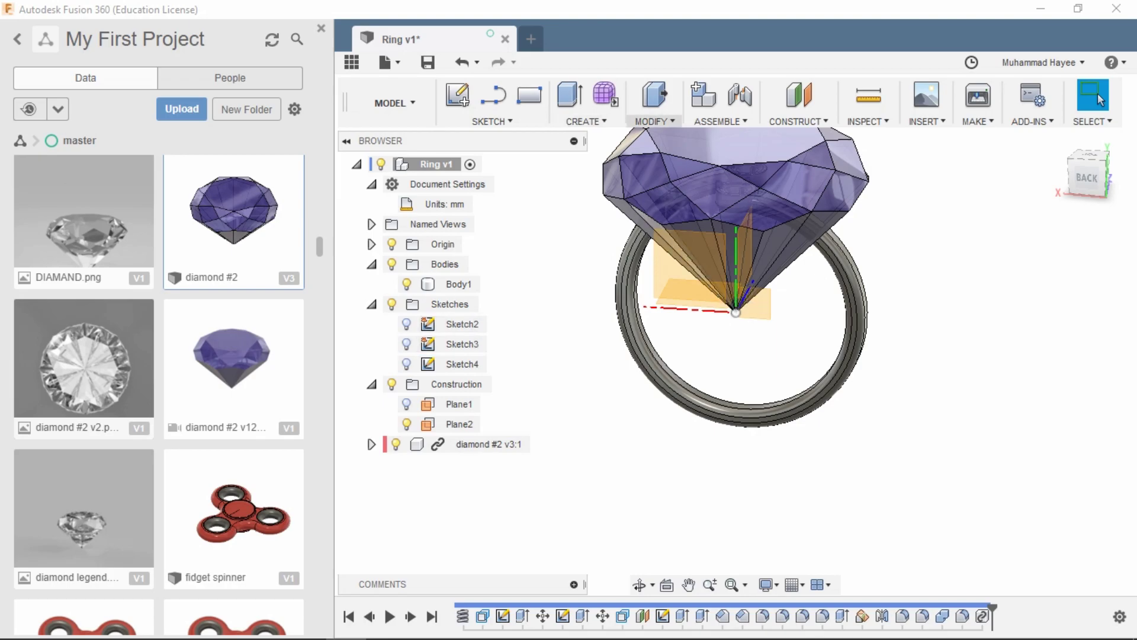
Step: Try and cancel Scale, check the diamond #2 component's context menu, then return to the Modify menu
left_click(651, 121)
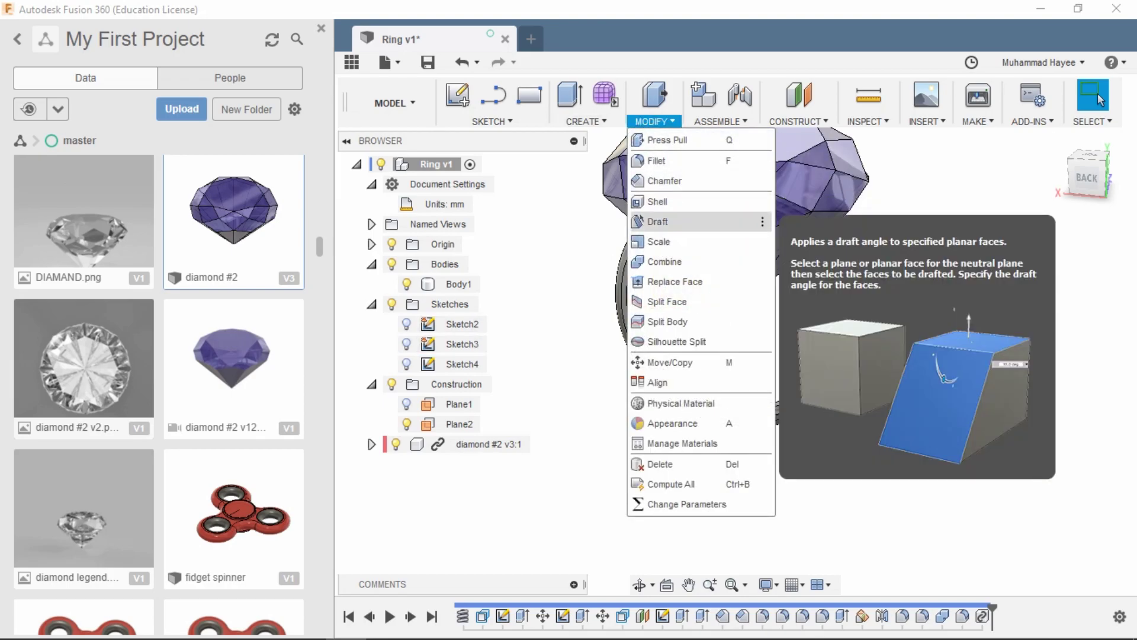
left_click(659, 241)
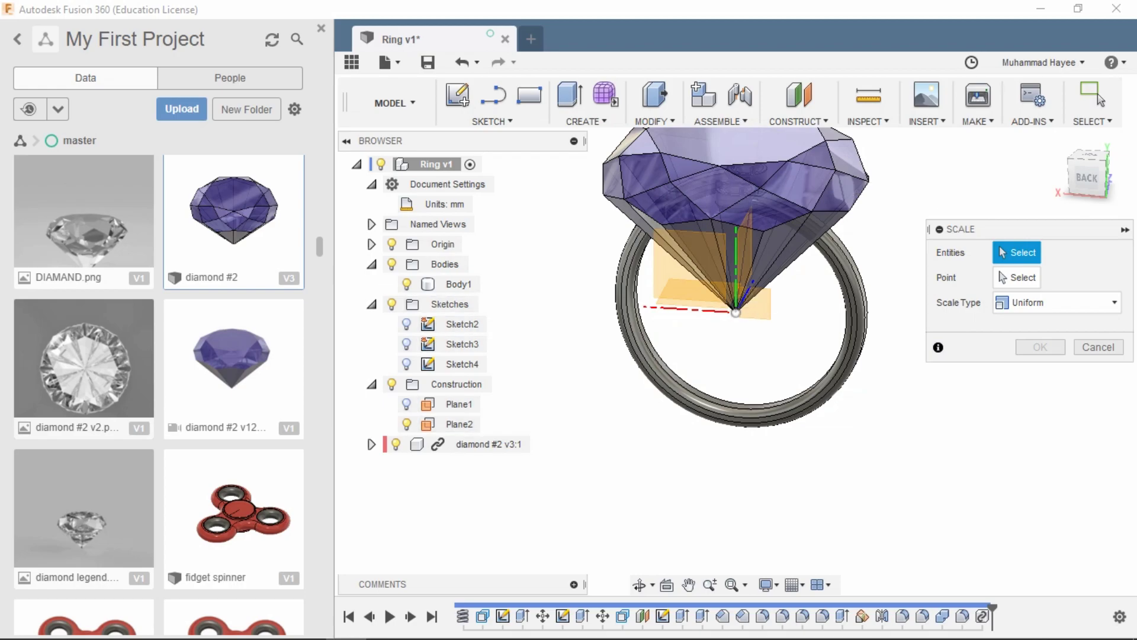
left_click(1097, 346)
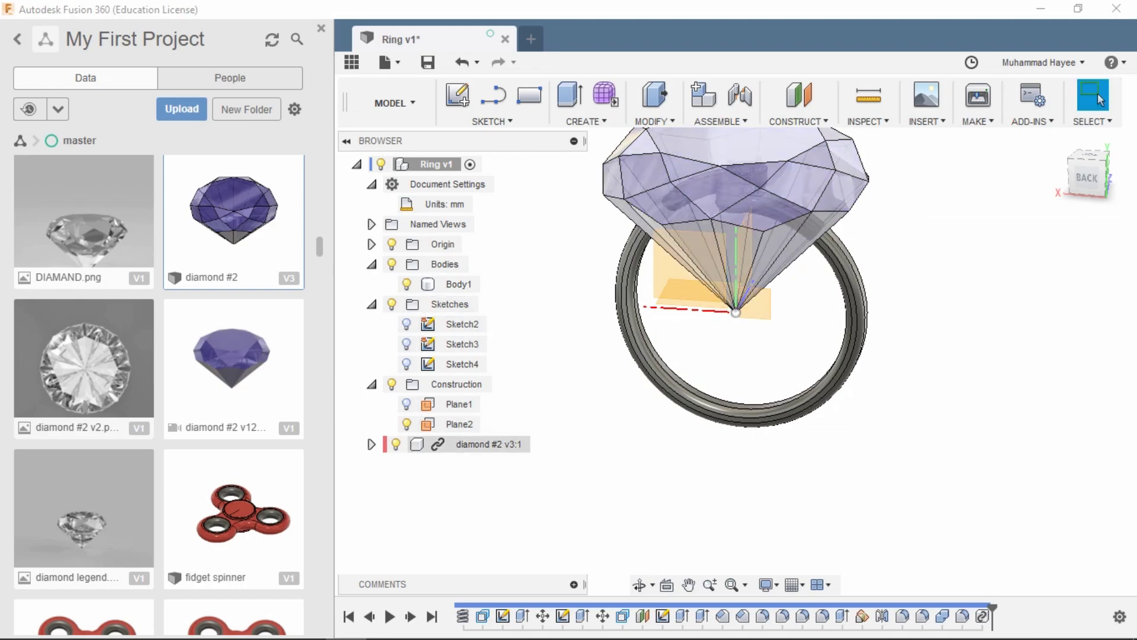
right_click(497, 443)
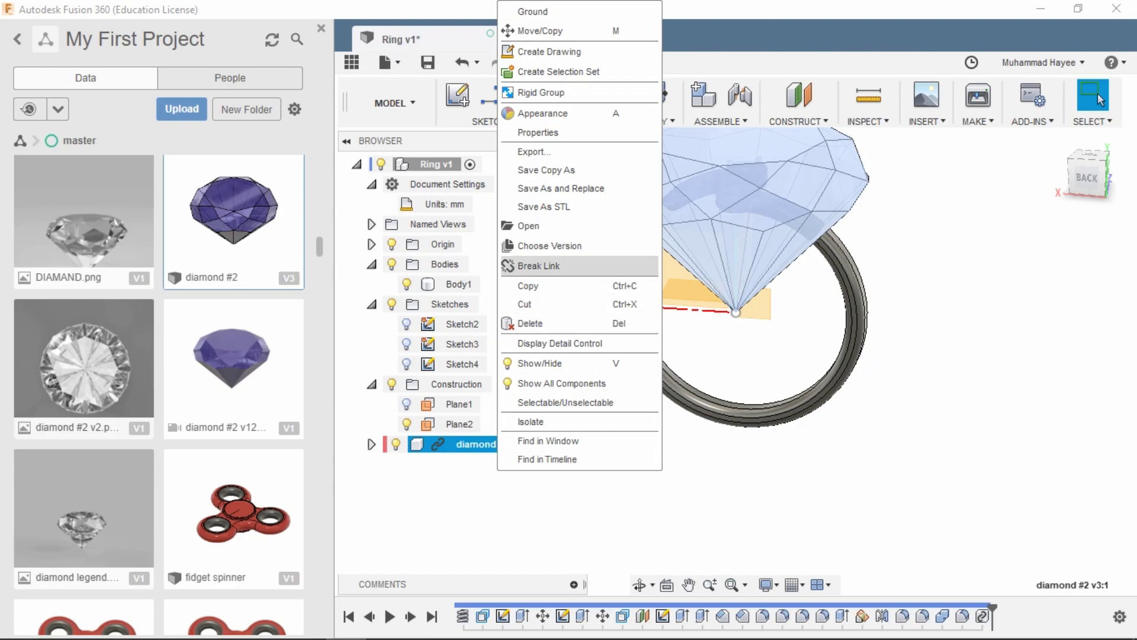
key("Escape")
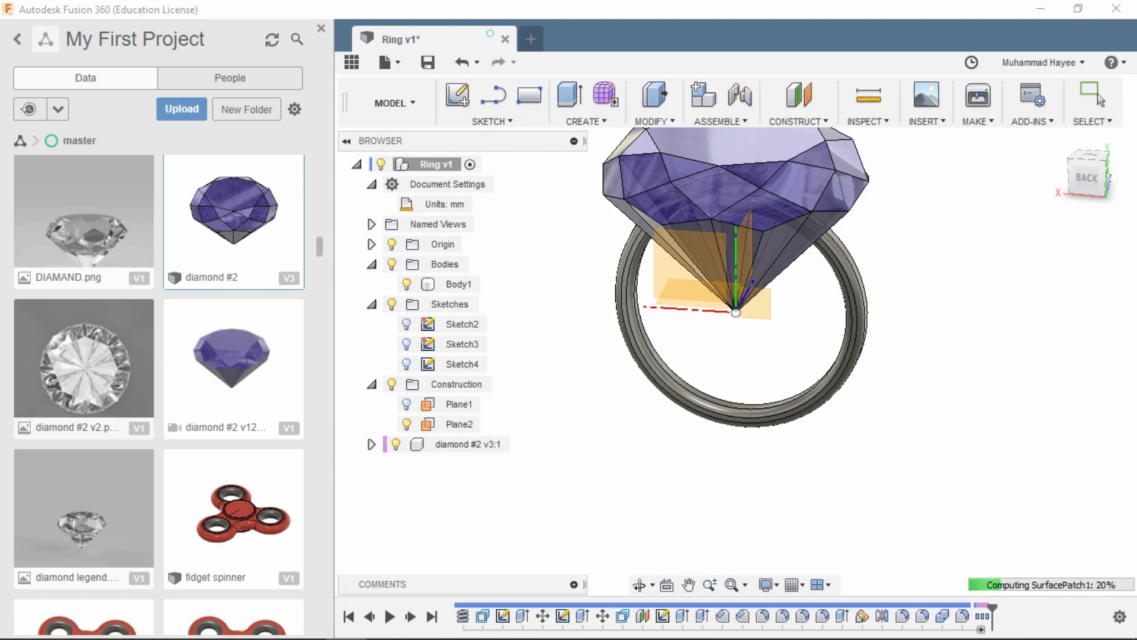
left_click(651, 121)
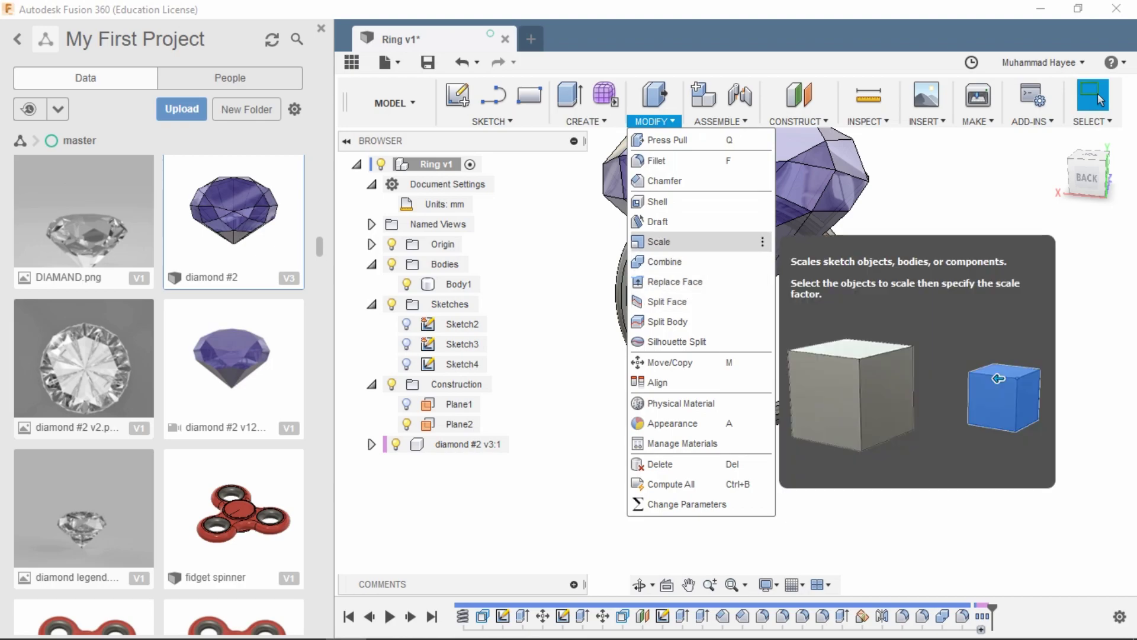
Step: Scale the diamond body from its tip point, dragging it smaller and checking from the top view
left_click(659, 242)
left_click(828, 211)
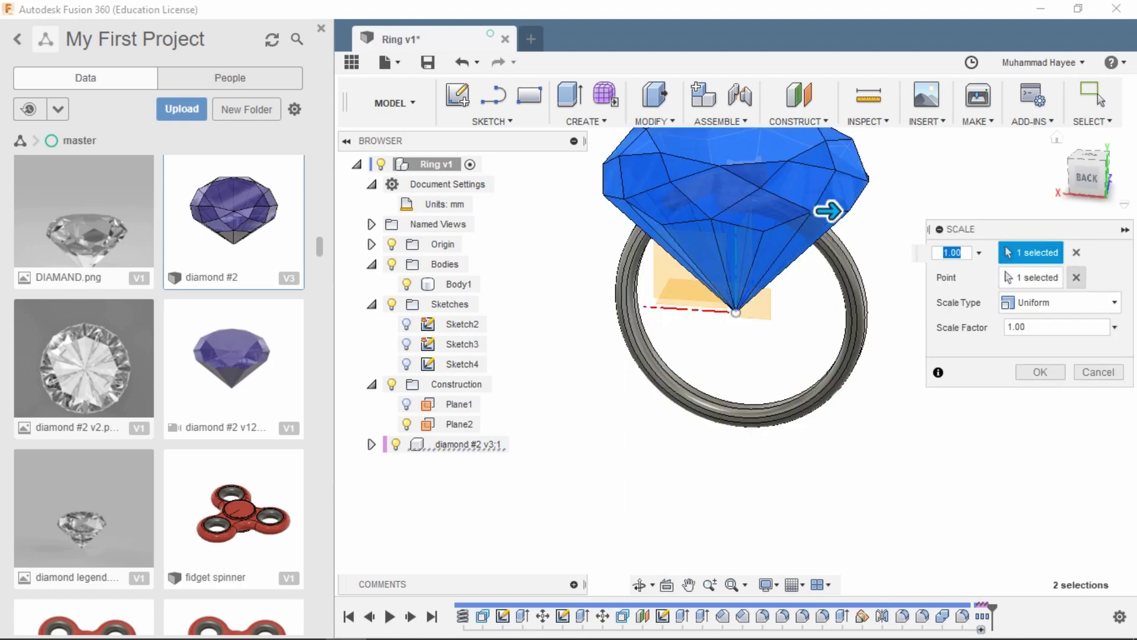
left_click(1076, 277)
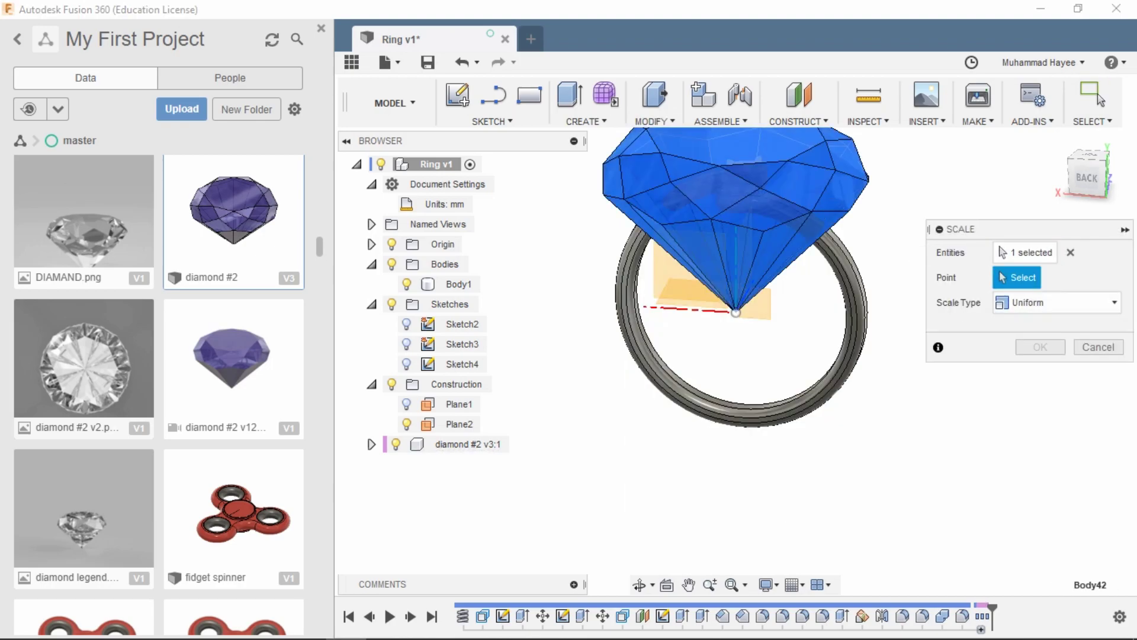
left_click(736, 312)
scroll(770, 311, "up", 3)
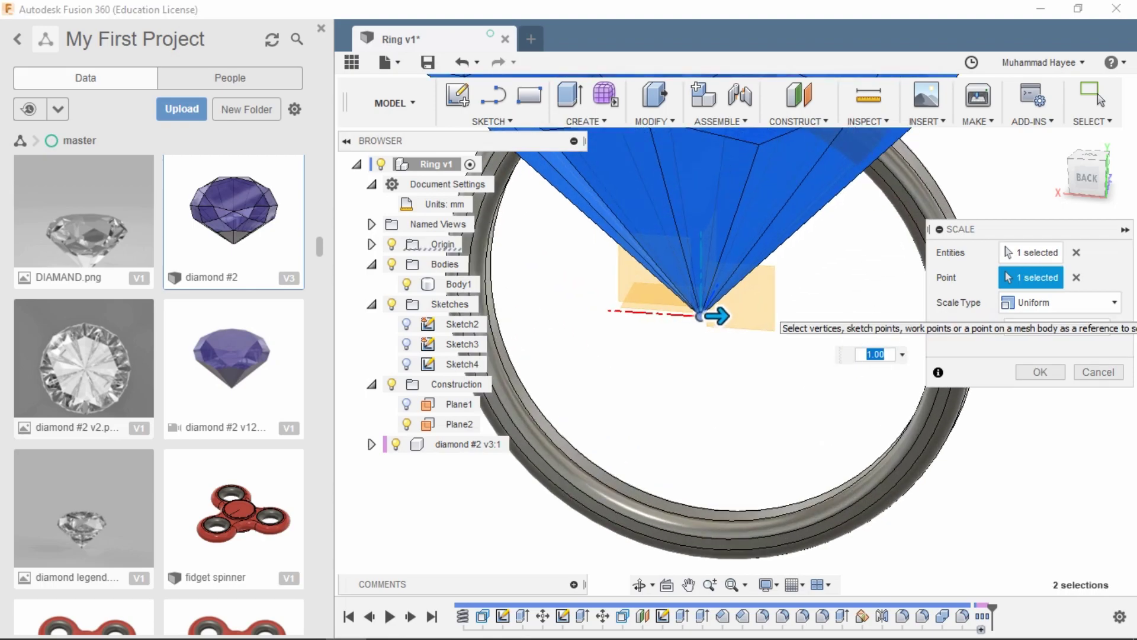
left_click_drag(716, 316, 340, 317)
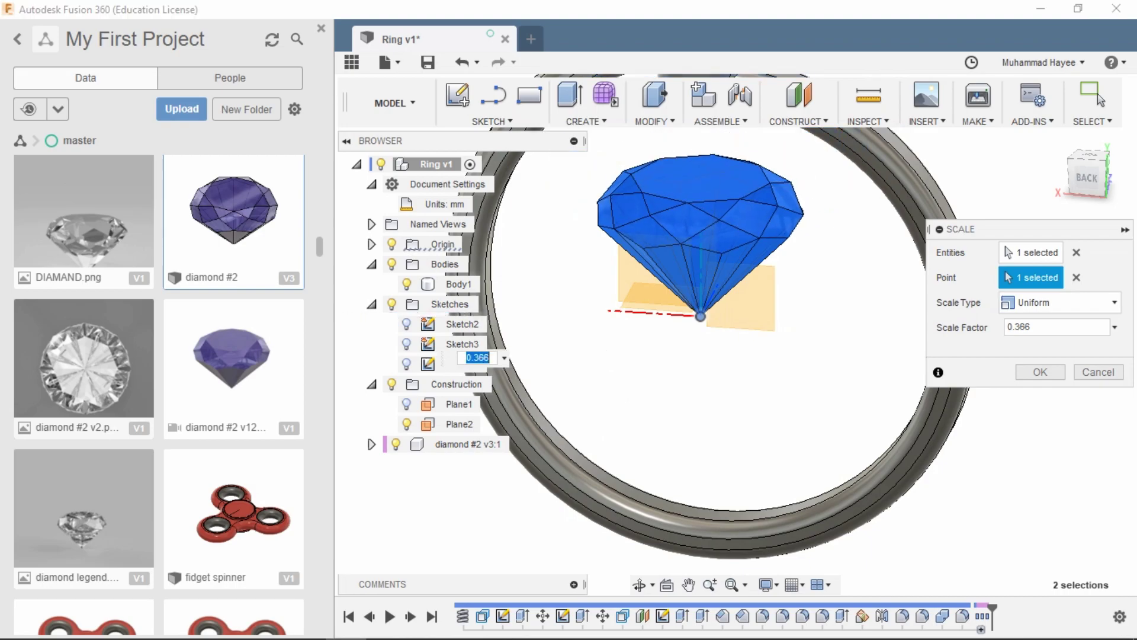
scroll(579, 404, "down", 3)
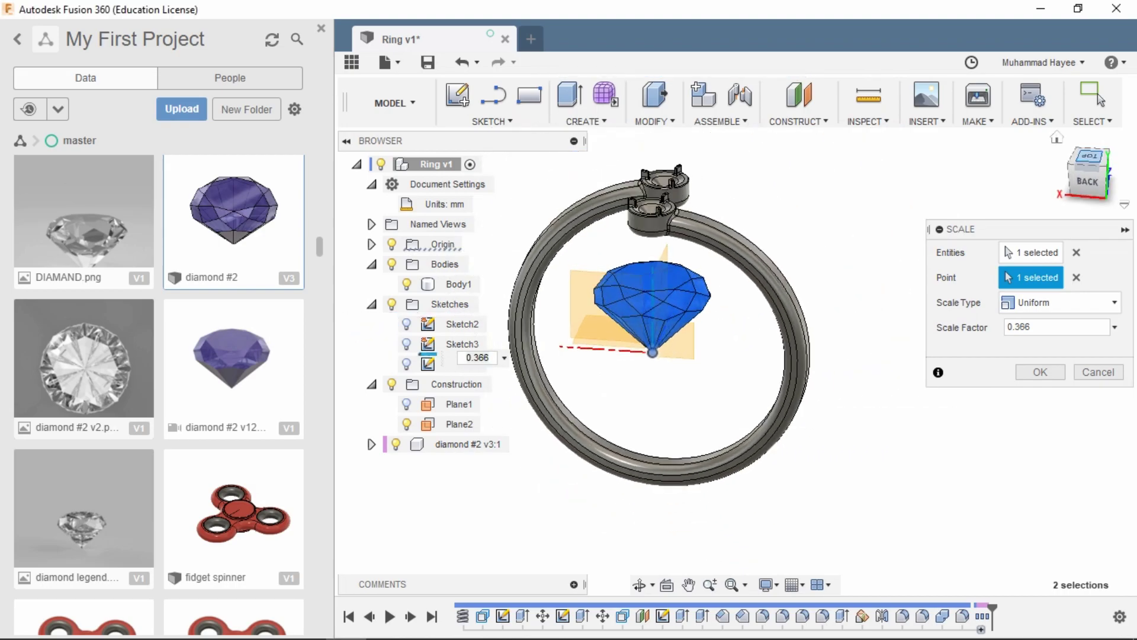
left_click(1089, 156)
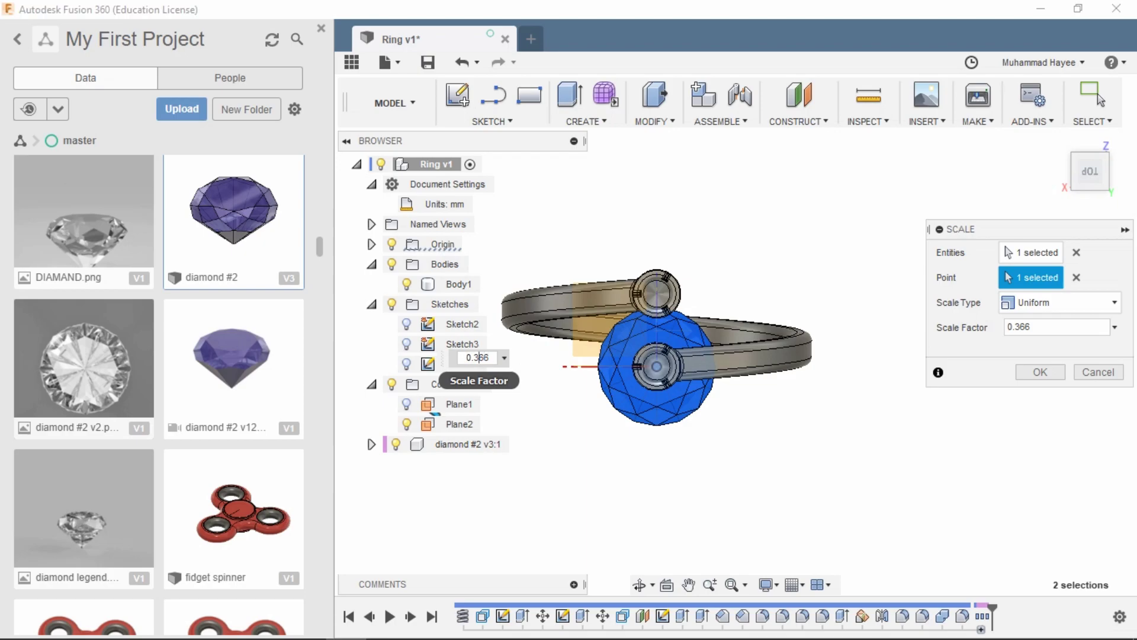
type("0.166")
Step: Refine the uniform scale factor through 0.166, 0.156 and 0.1, settling on 0.105
key("Return")
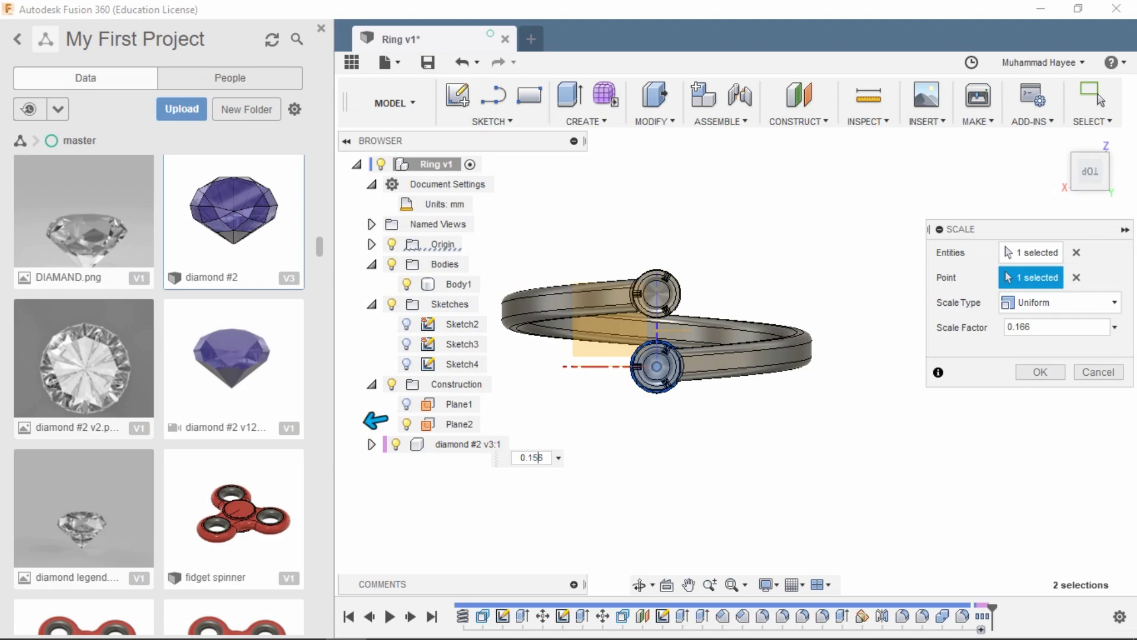
key("Return")
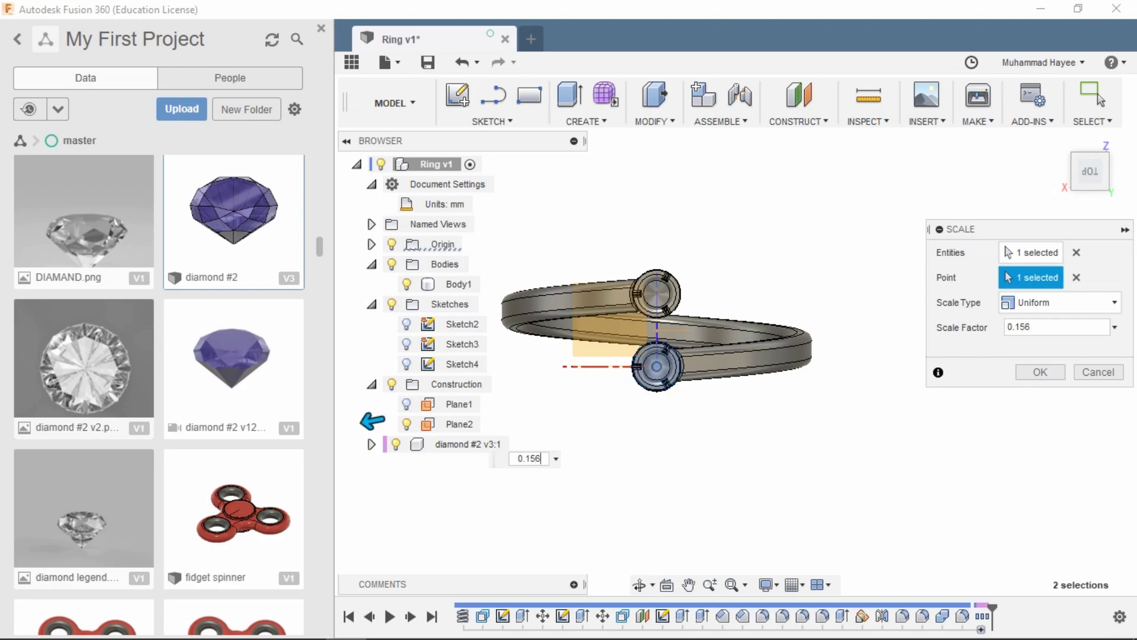
key("Return")
type("0.11")
key("Return")
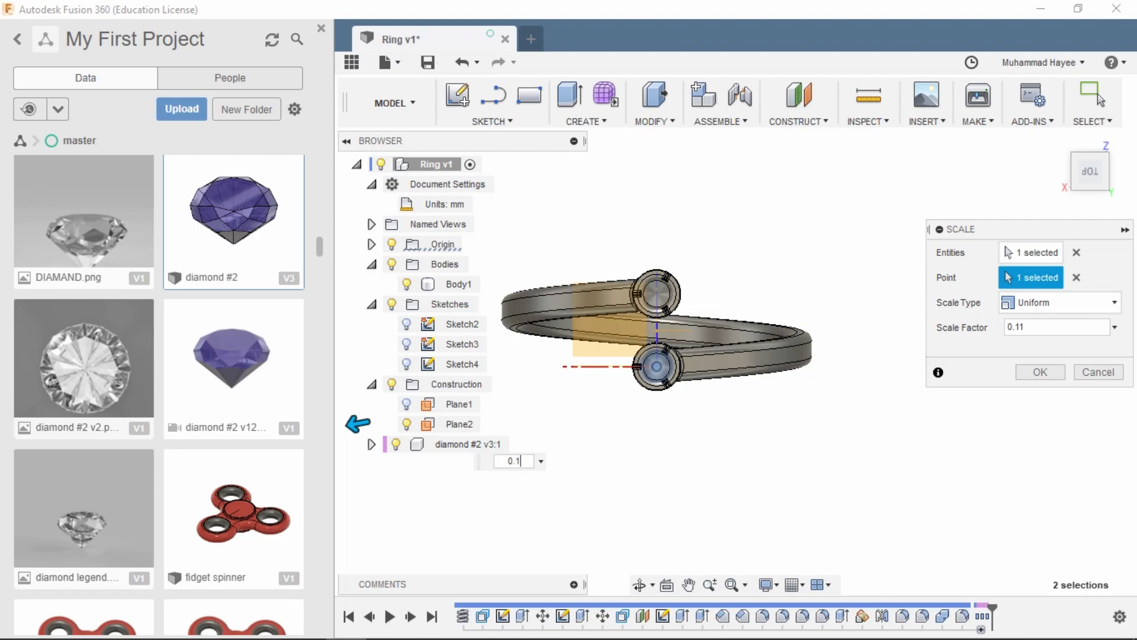
key("Return")
scroll(667, 382, "up", 2)
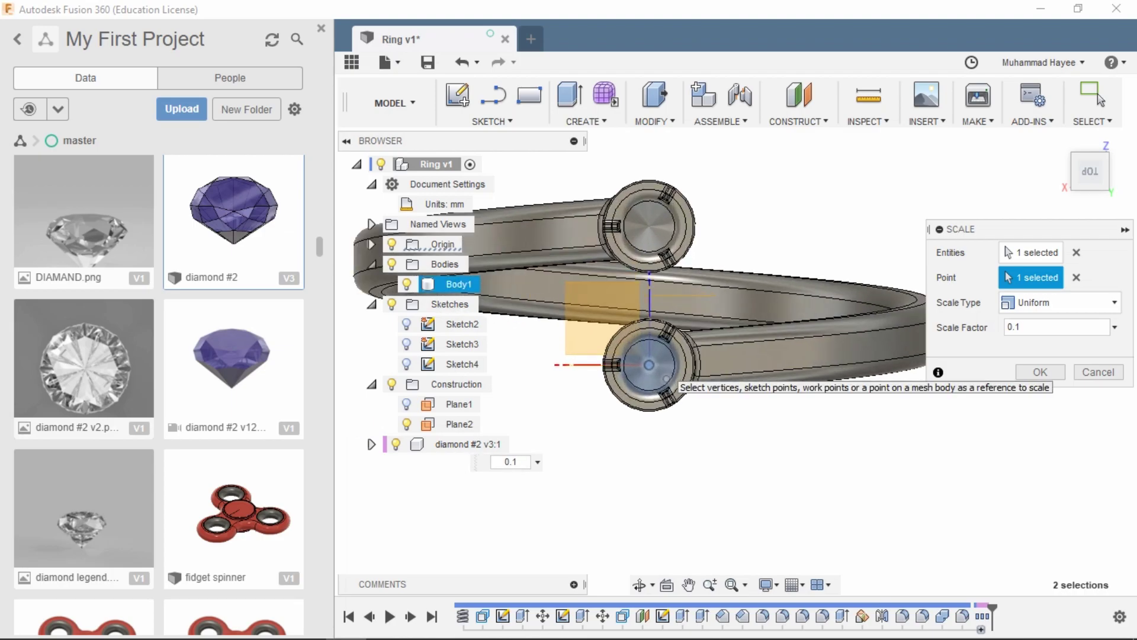
scroll(668, 385, "up", 3)
scroll(668, 390, "up", 3)
scroll(668, 390, "up", 3)
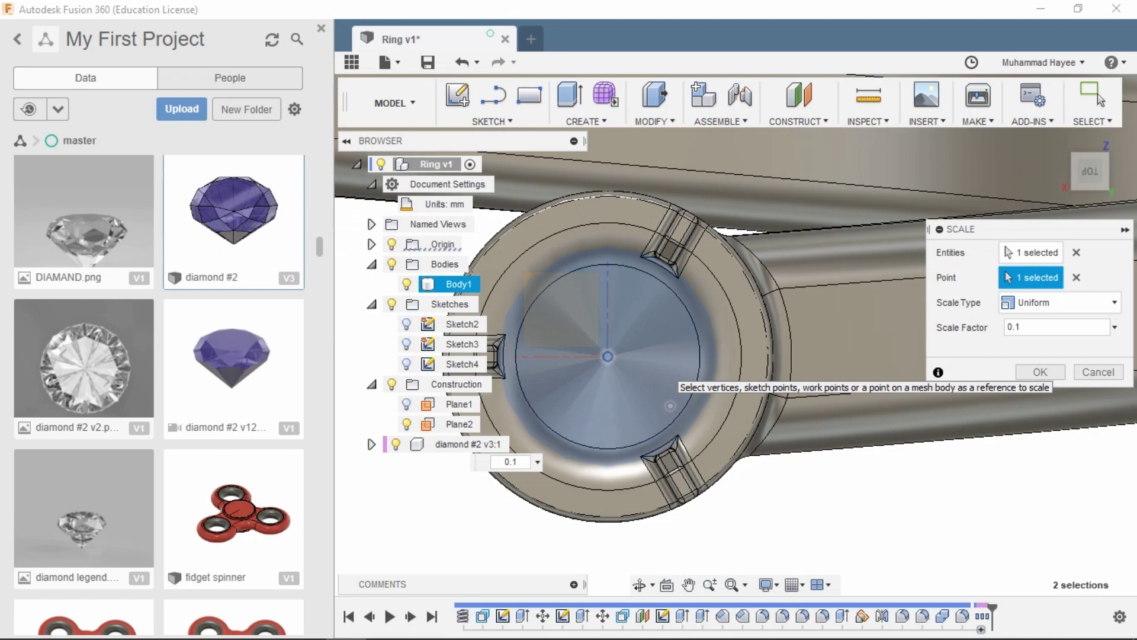
type("1")
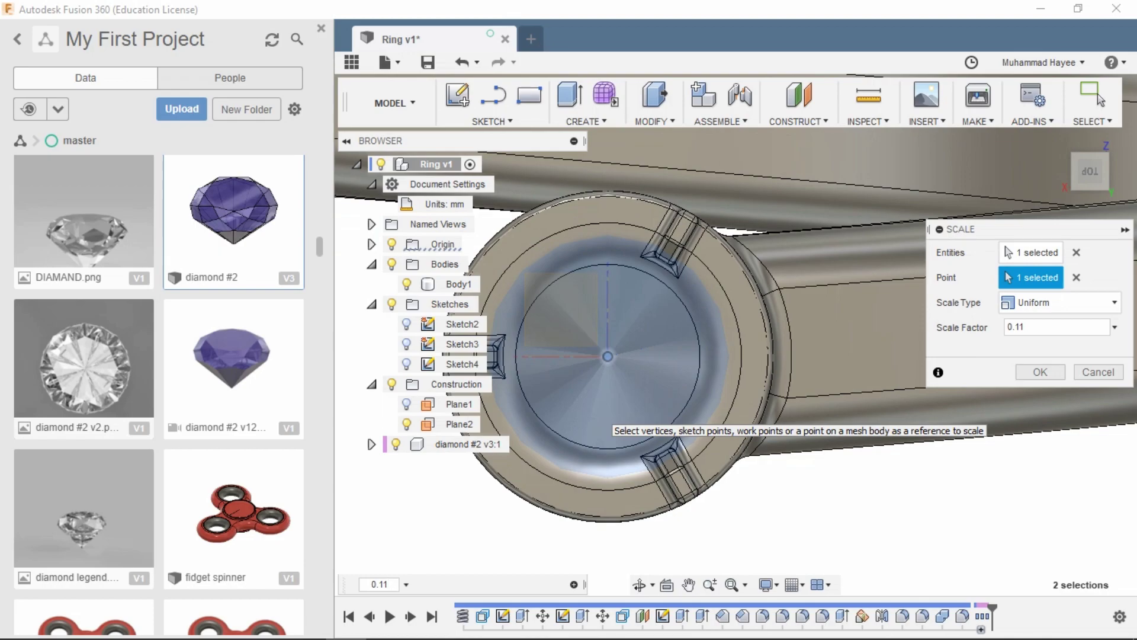
type("05")
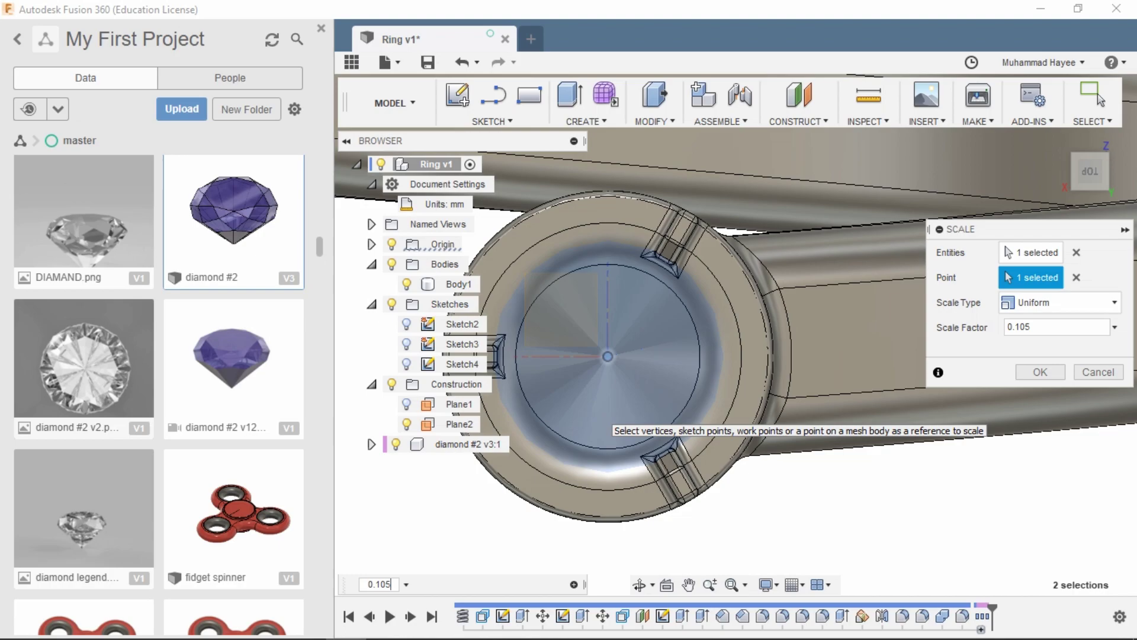
key("Return")
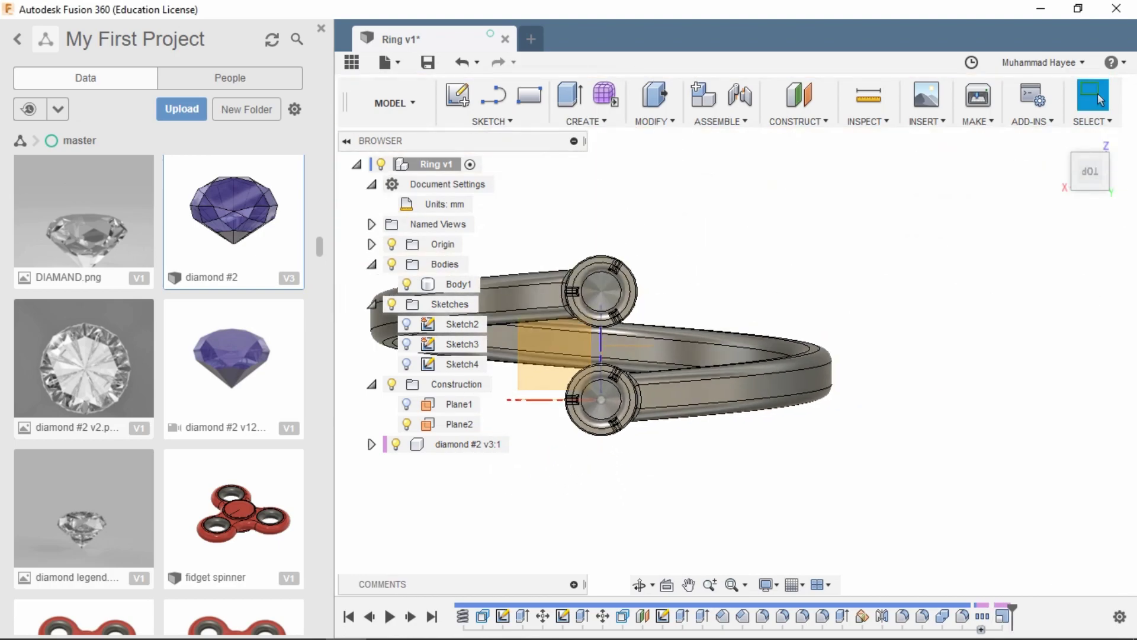
Step: Select the diamond #2 component with Move (M) and drag it upward along Y
middle_click_drag(652, 331, 704, 301, "shift")
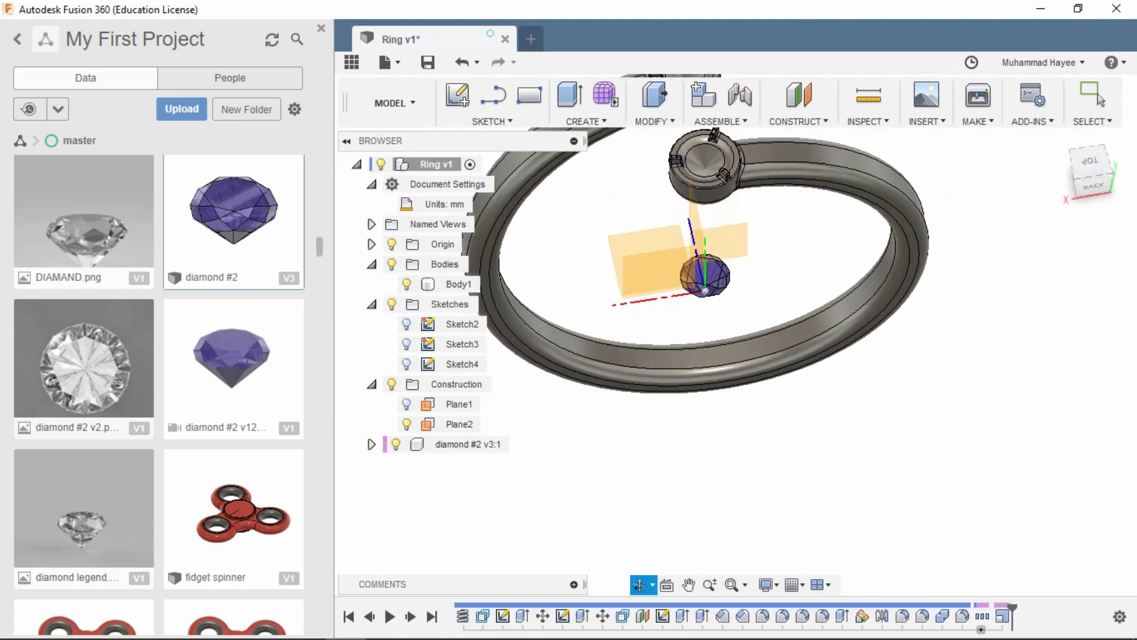
key("m")
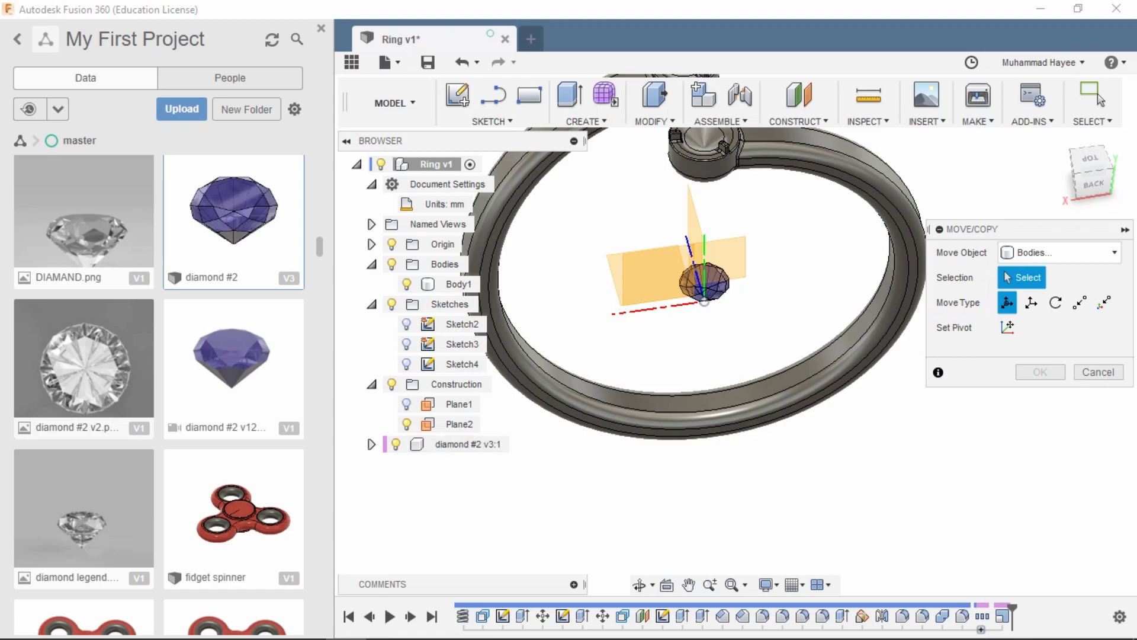
left_click(1099, 99)
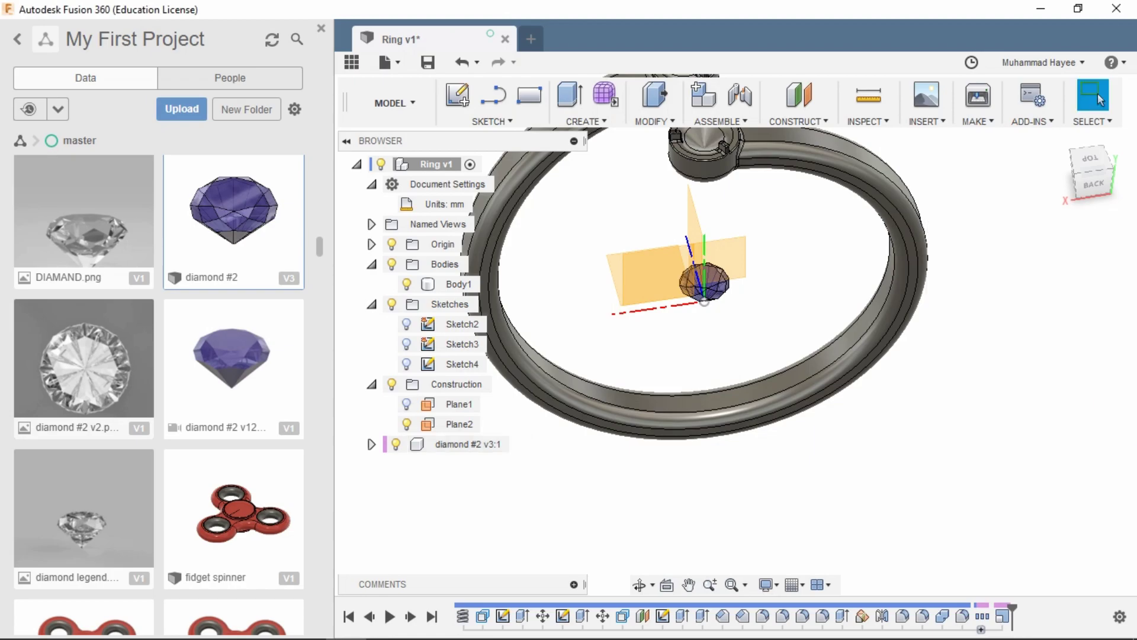
right_click(468, 445)
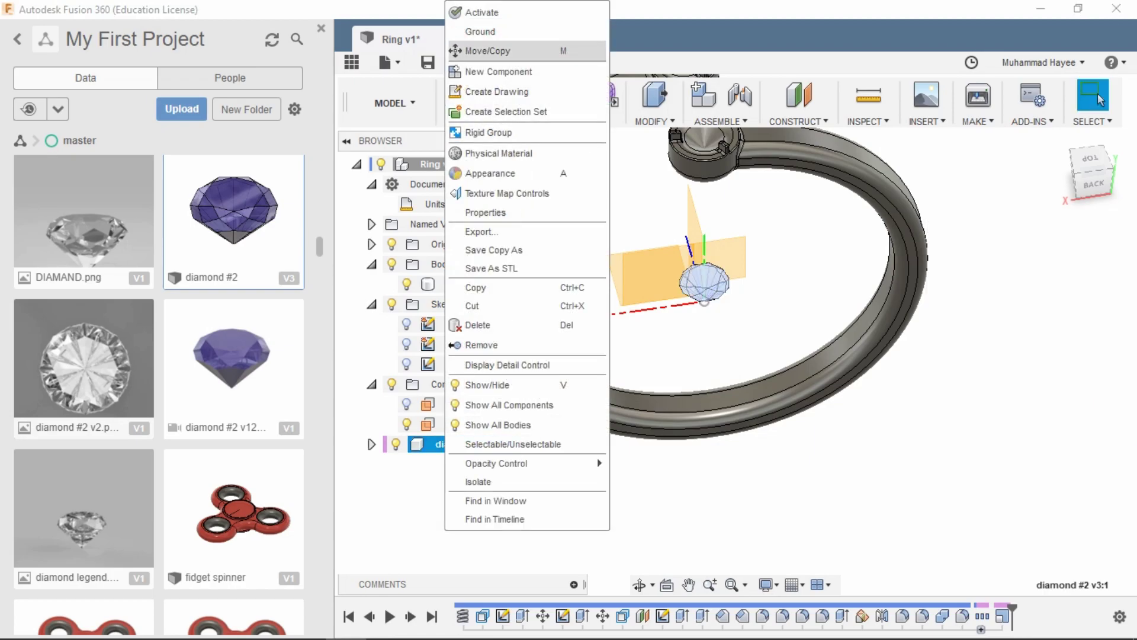
left_click(477, 51)
key("m")
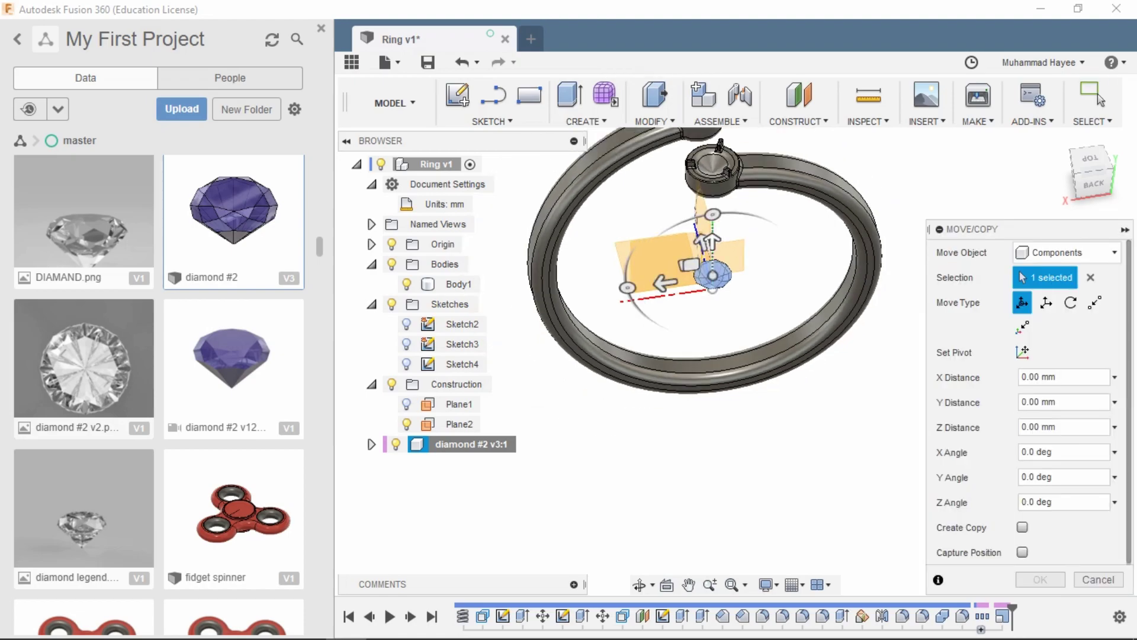
left_click_drag(709, 242, 718, 145)
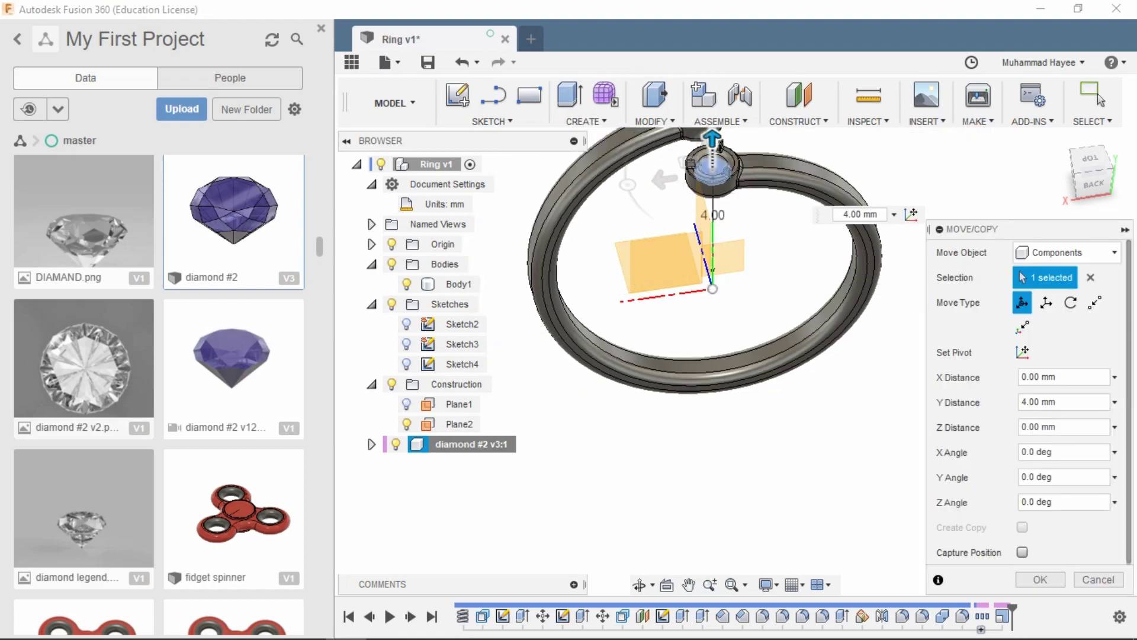
Step: Adjust the diamond's Y offset to about 4.40 mm, checking it from top and oblique views
type("5")
scroll(705, 142, "up", 2)
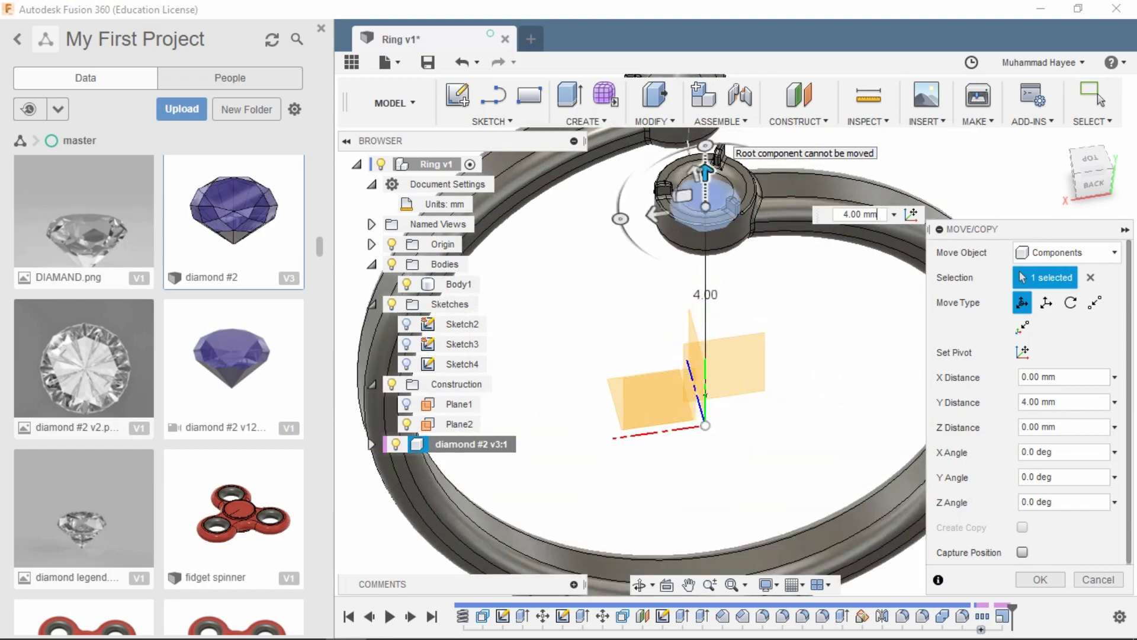
scroll(692, 155, "up", 2)
scroll(675, 308, "up", 2)
scroll(652, 370, "up", 2)
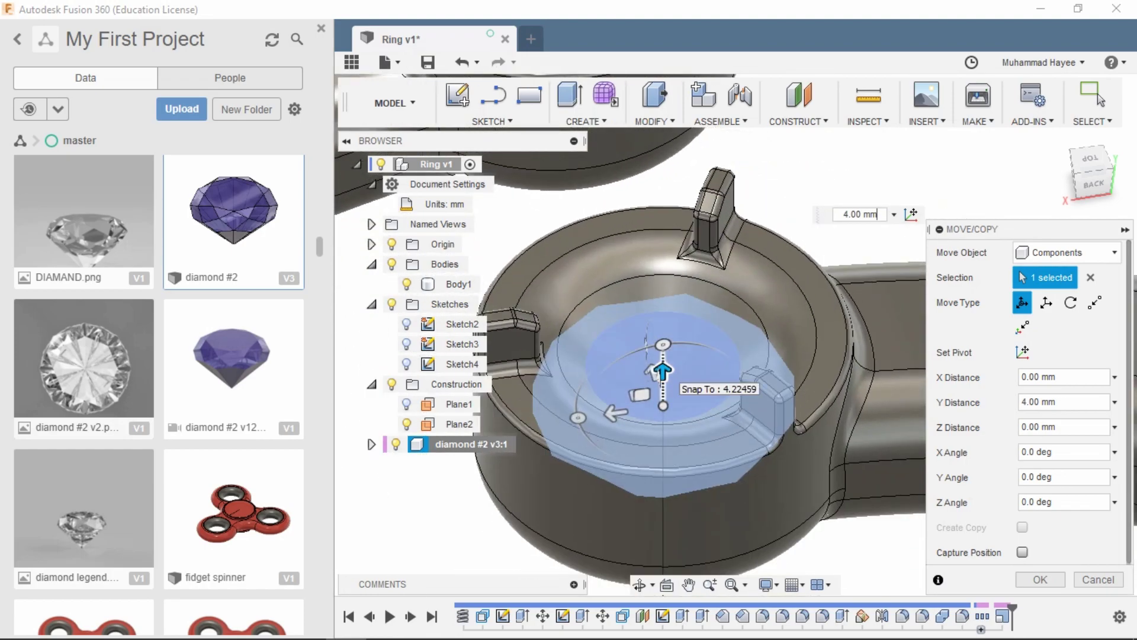
left_click_drag(651, 370, 654, 298)
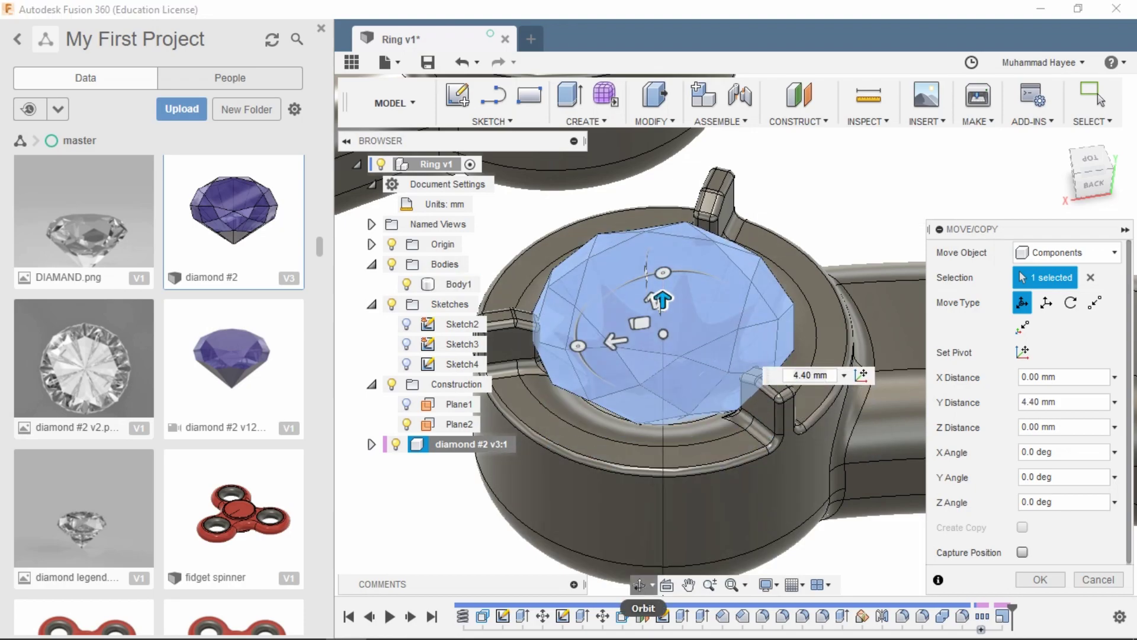
mouse_move(662, 299)
middle_mouse_down("shift")
mouse_move(593, 355)
mouse_move(622, 296)
middle_mouse_up("shift")
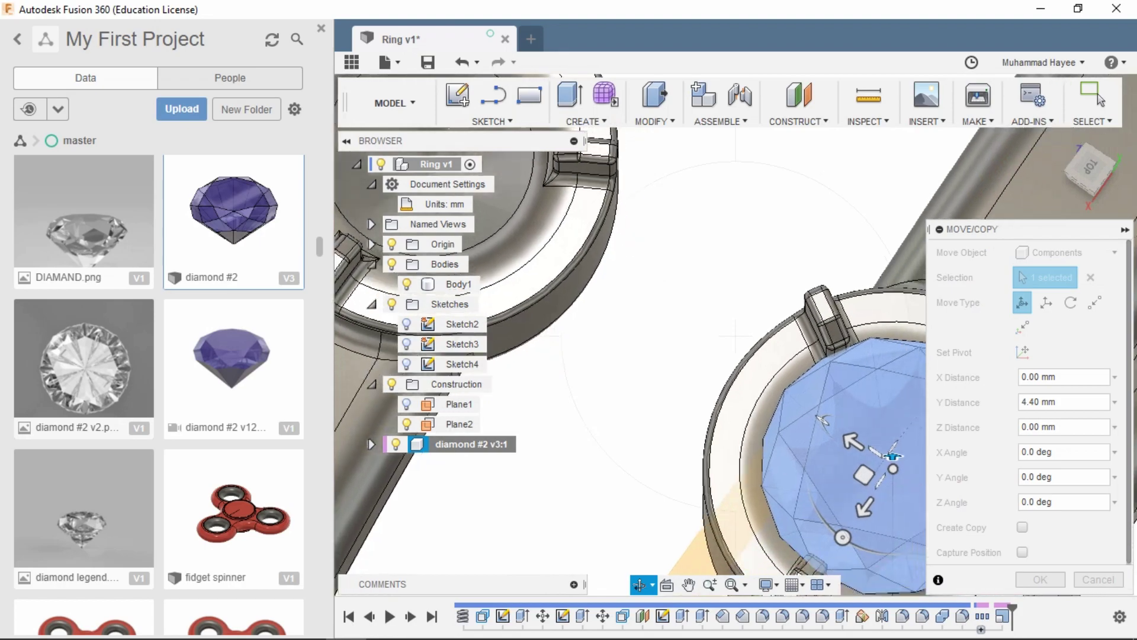
middle_click_drag(816, 408, 699, 349, "shift")
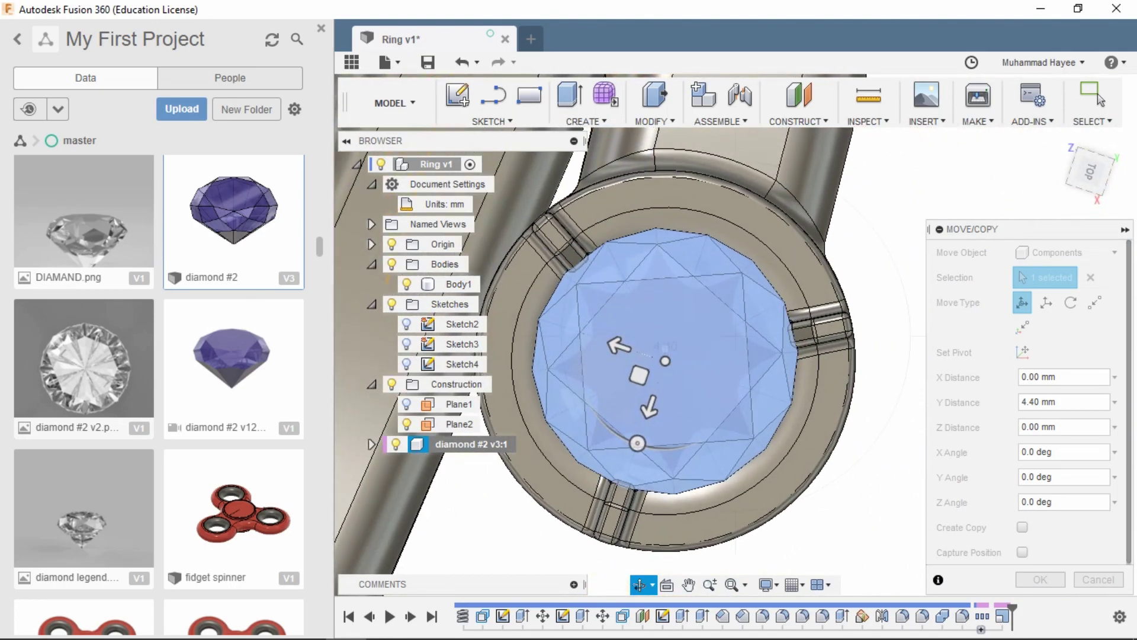
left_click(1090, 171)
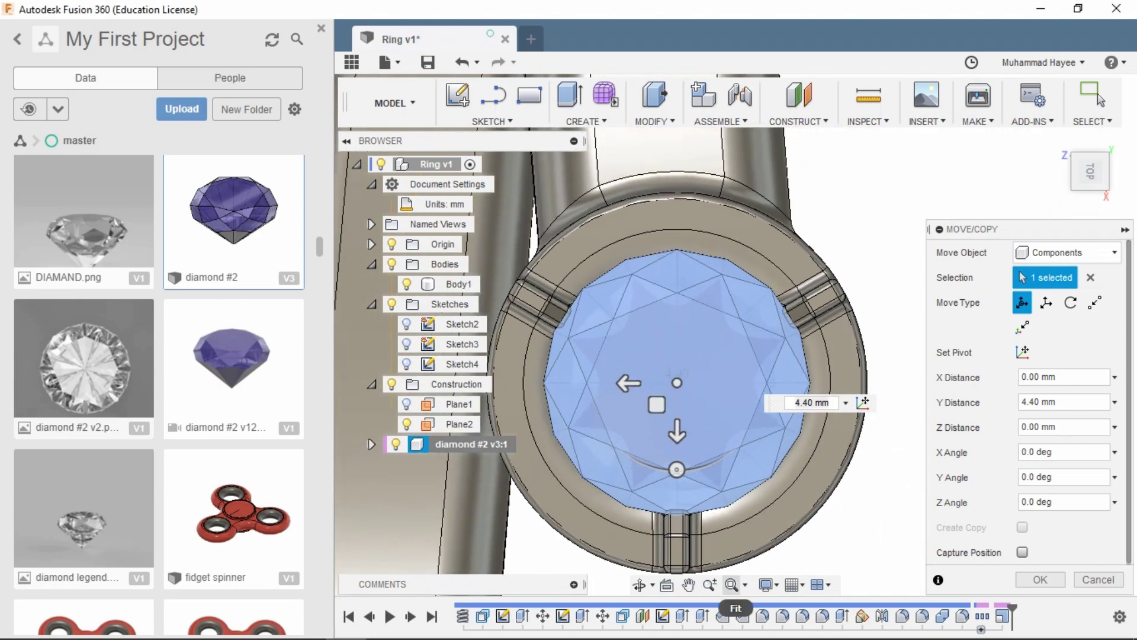
left_click(640, 587)
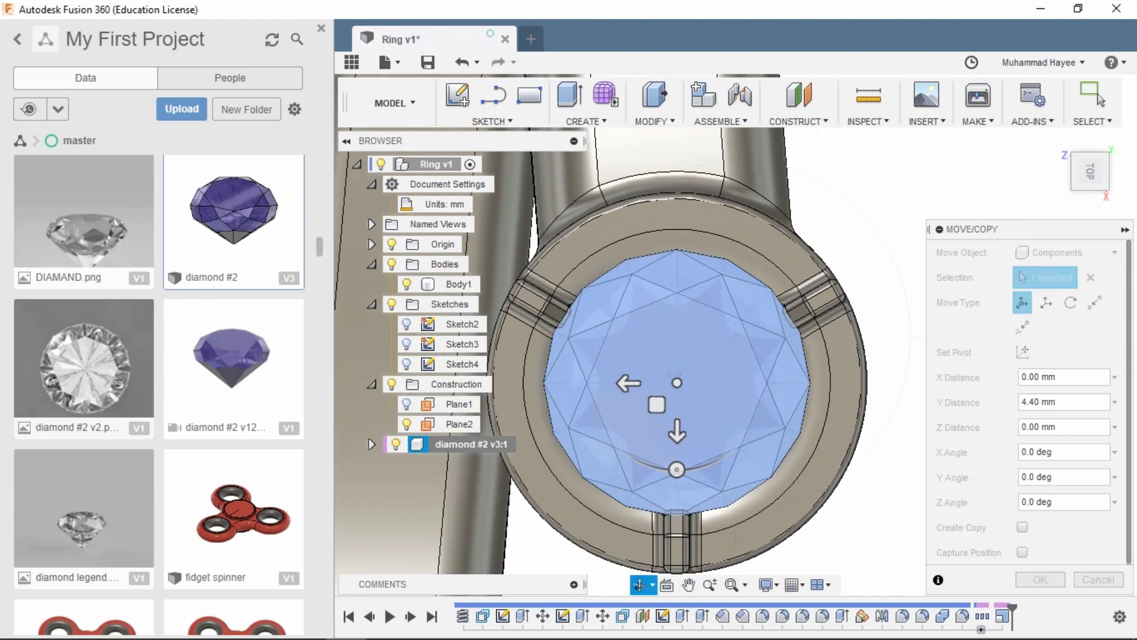
mouse_move(681, 444)
left_mouse_down()
mouse_move(687, 332)
mouse_move(628, 296)
mouse_move(628, 379)
mouse_move(592, 355)
left_mouse_up()
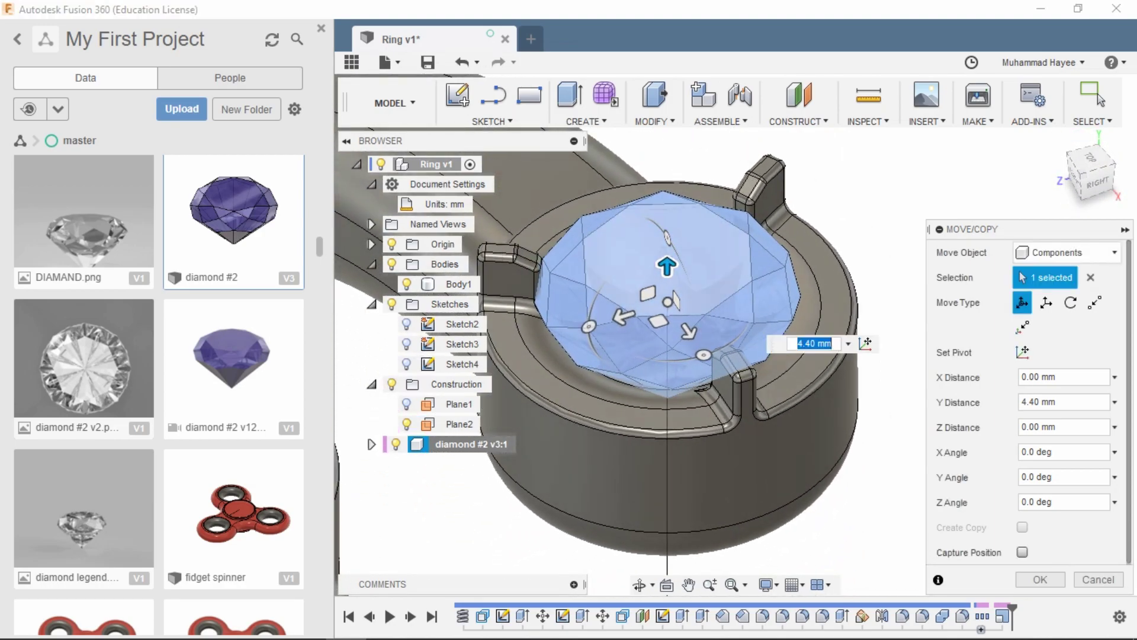
scroll(662, 284, "up", 3)
Step: Commit the diamond's Y move at 4.45 mm and inspect it seated in the cup
left_click_drag(662, 277, 662, 265)
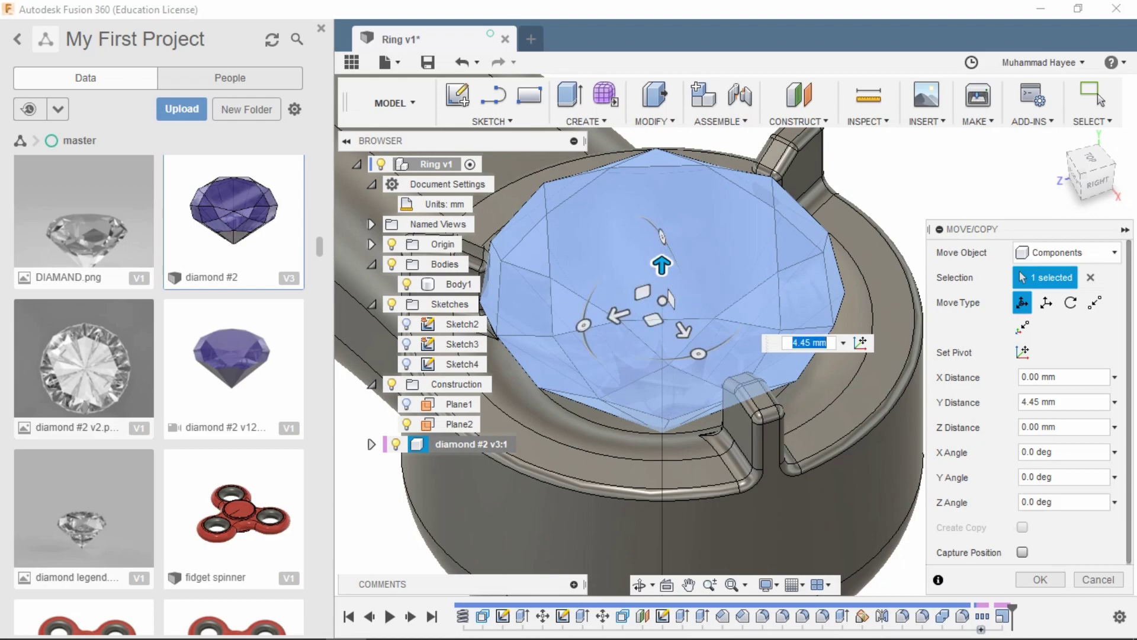
key("Return")
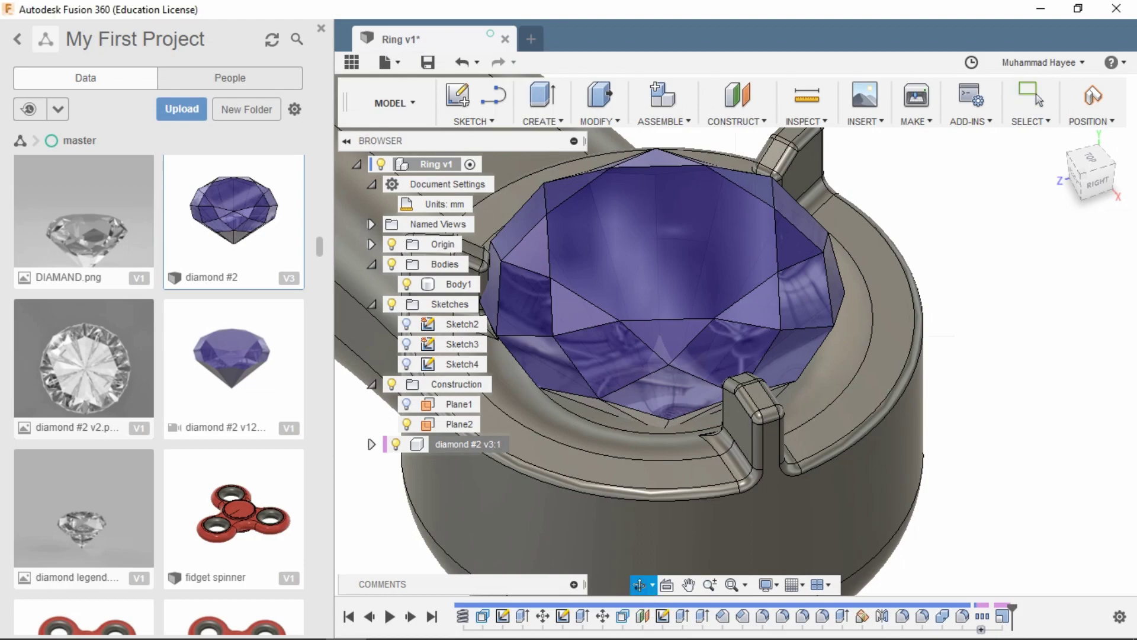
middle_click_drag(711, 355, 592, 331, "shift")
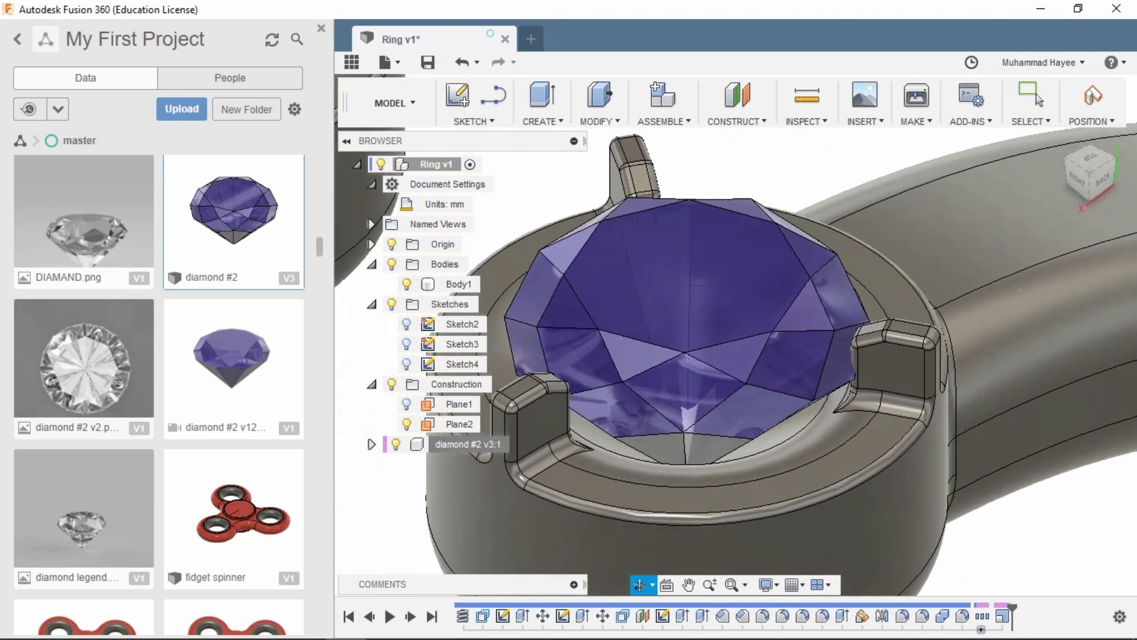
middle_click_drag(711, 355, 681, 343, "shift")
scroll(734, 355, "down", 5)
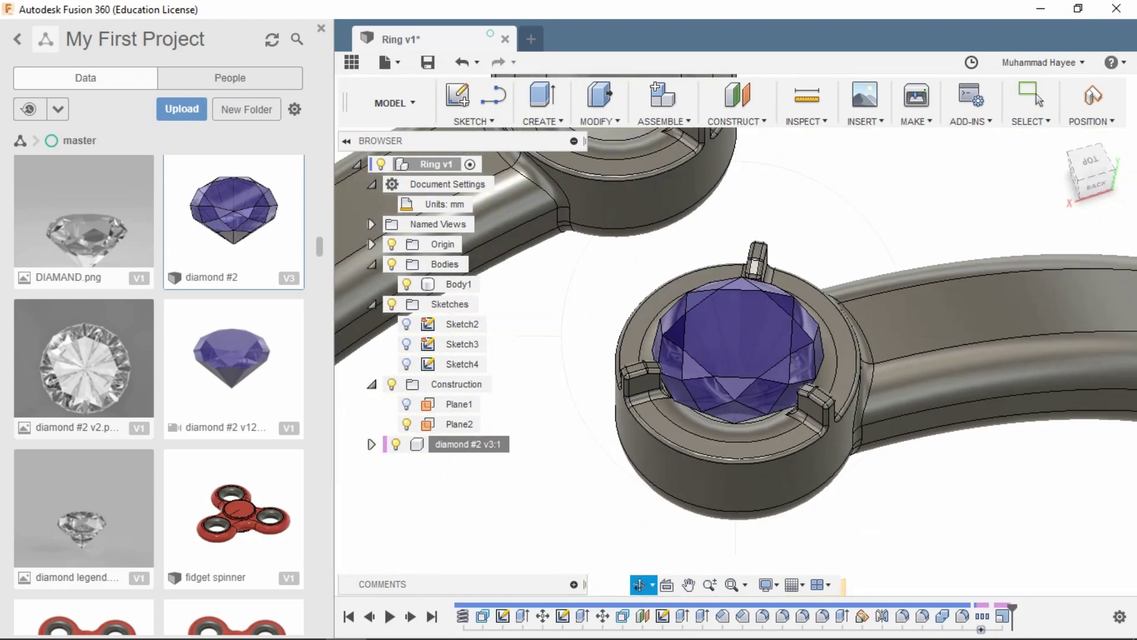
left_click(596, 120)
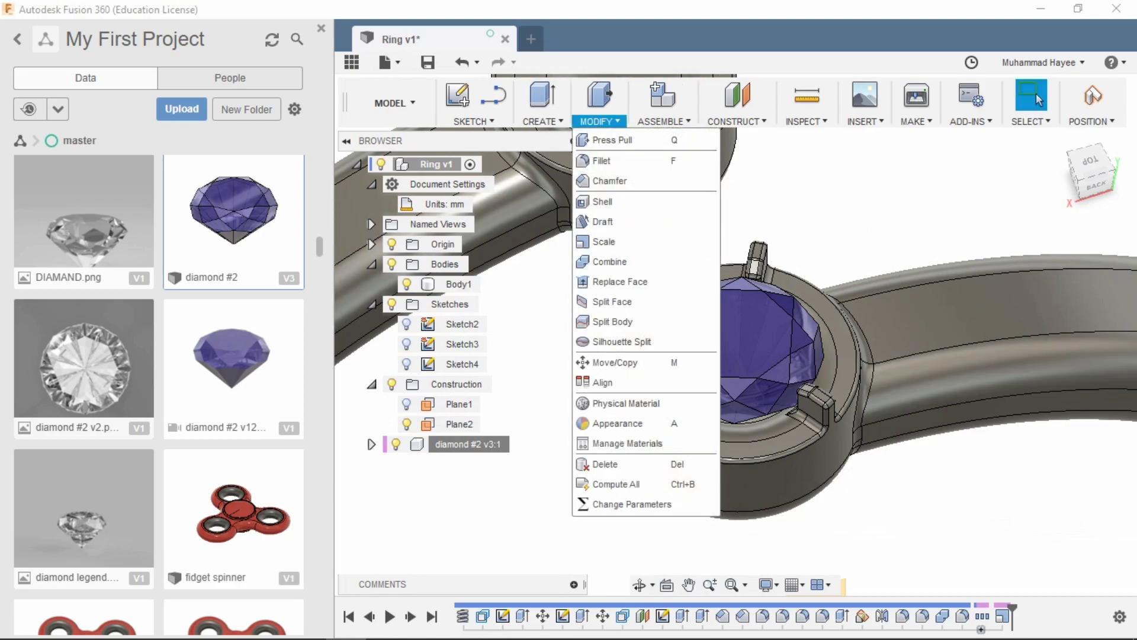
key("Escape")
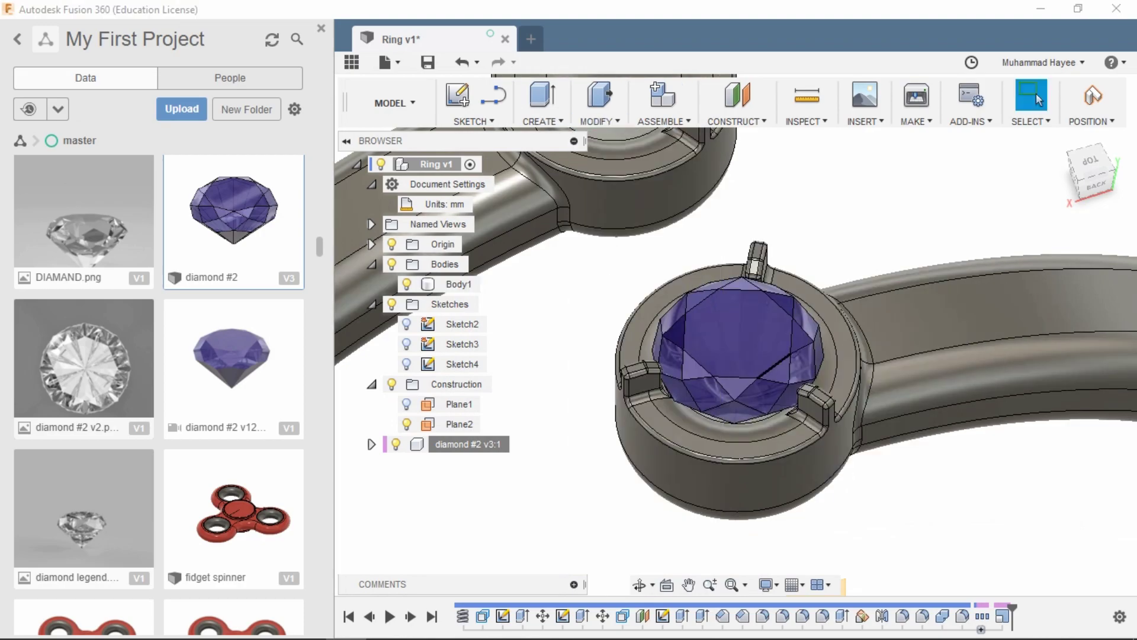
left_click(471, 443)
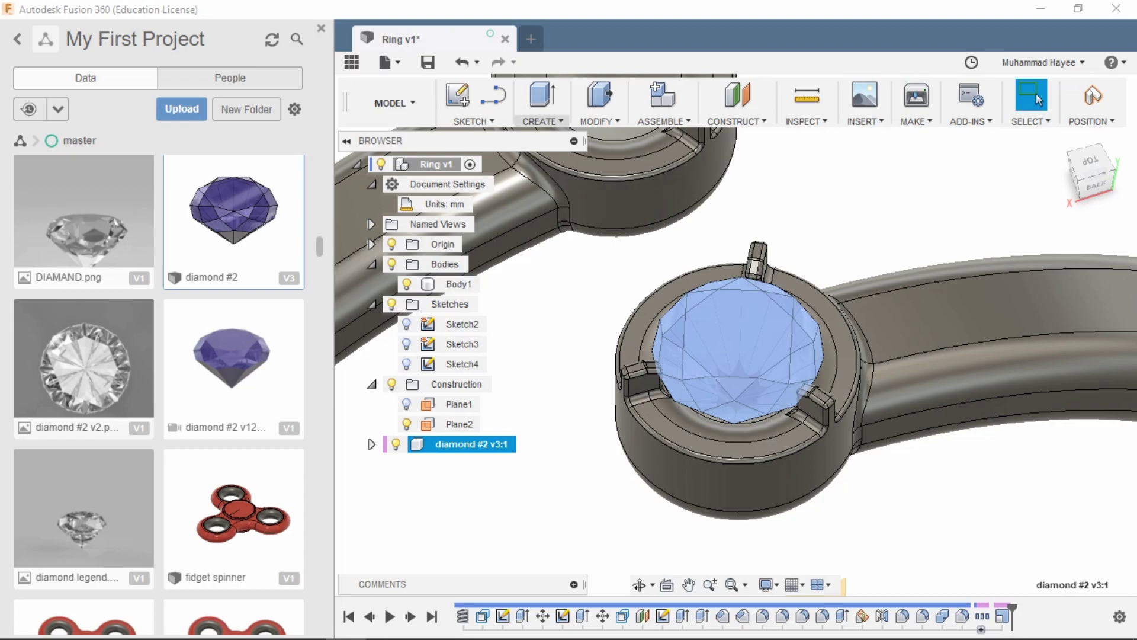
Step: Mirror the diamond component across Plane2 into the second cup
left_click(542, 121)
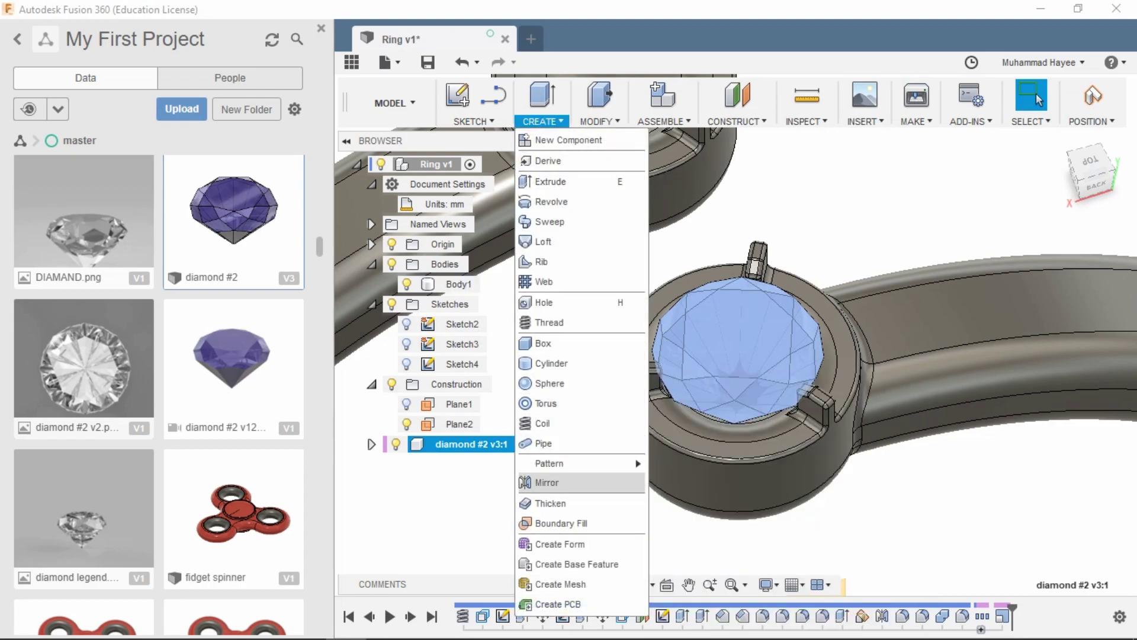
left_click(547, 482)
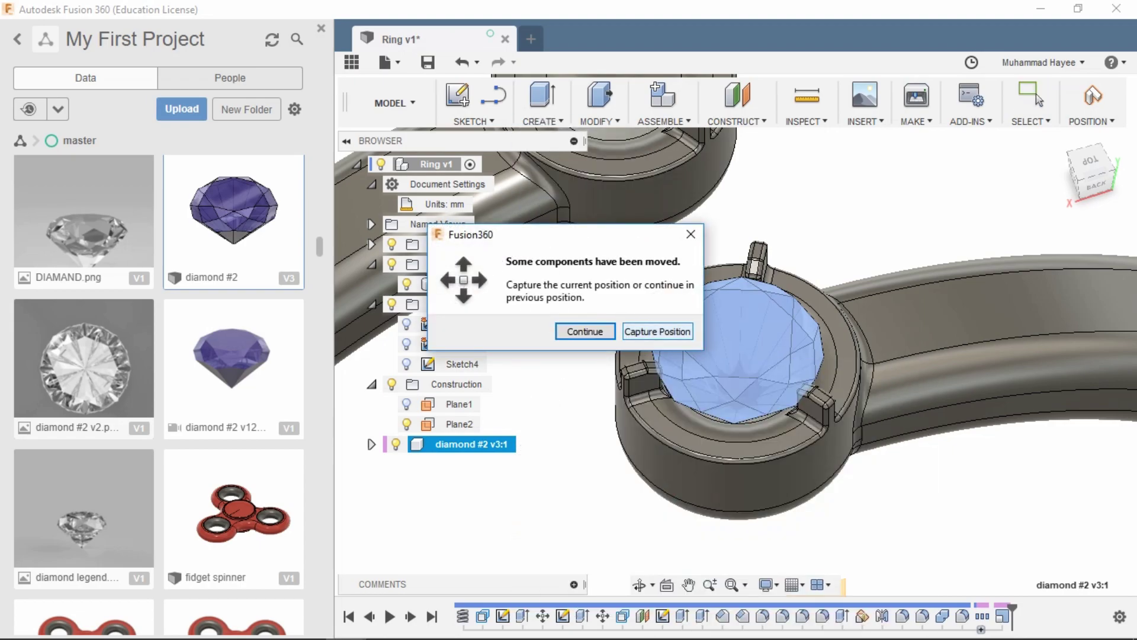
left_click(585, 331)
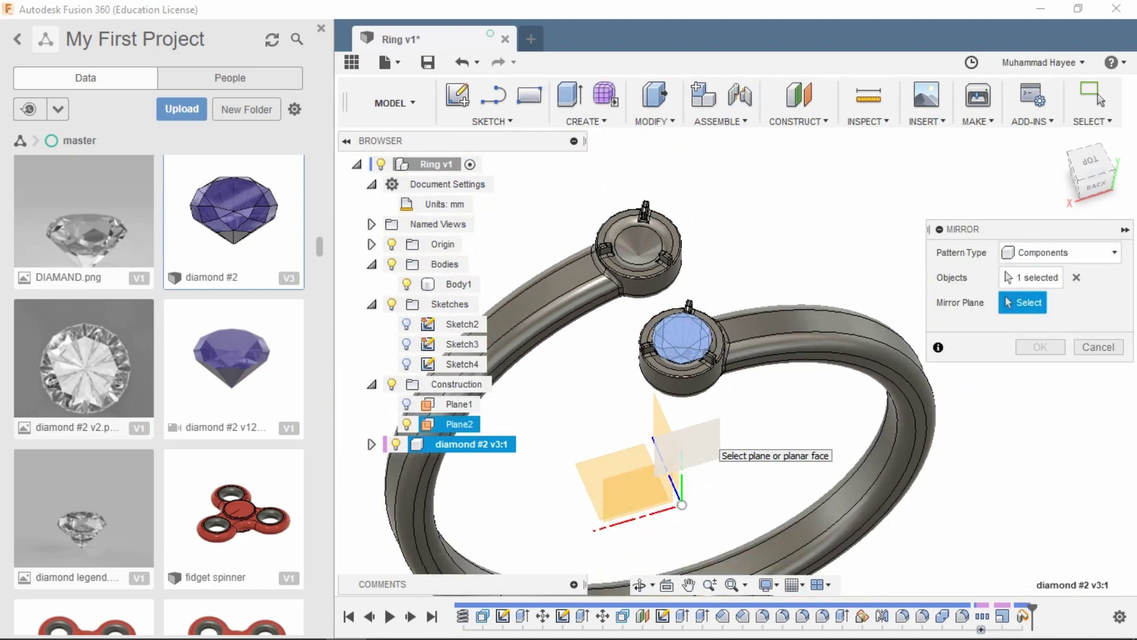
left_click(705, 443)
left_click(1040, 346)
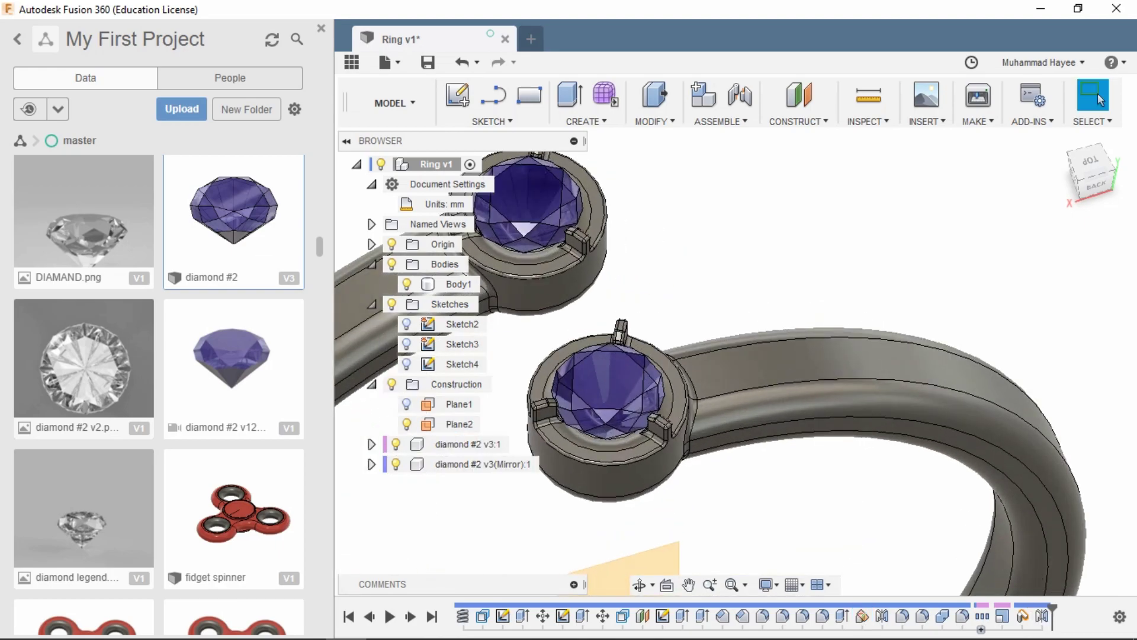
Step: Orbit to view both settings and cancel an accidental Press Pull
left_click_drag(640, 586, 495, 127)
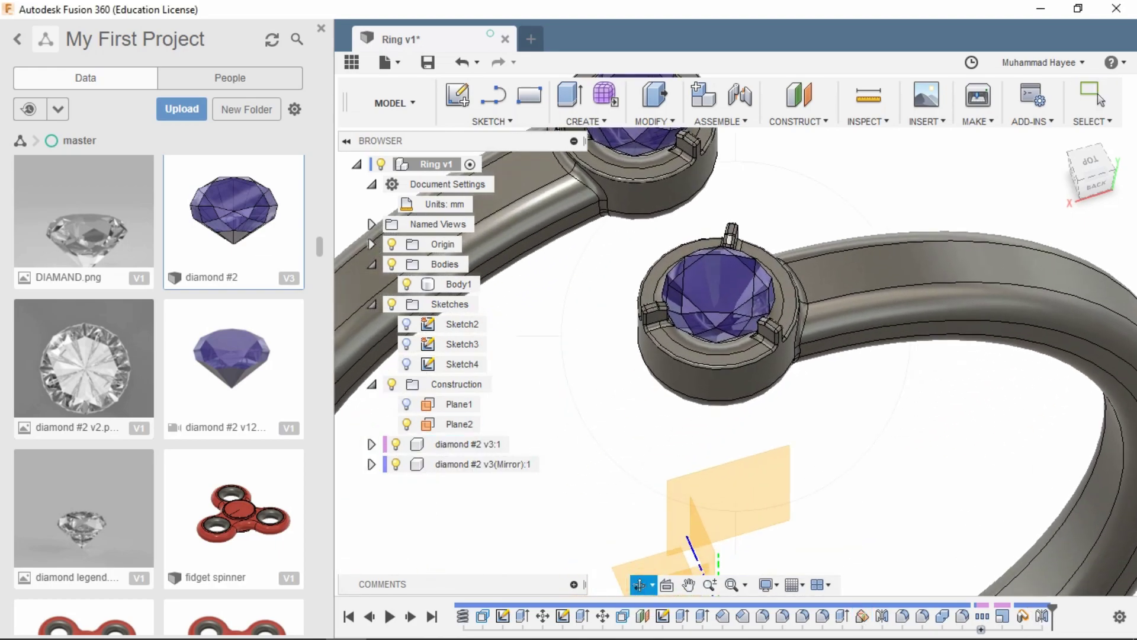
left_click(1095, 96)
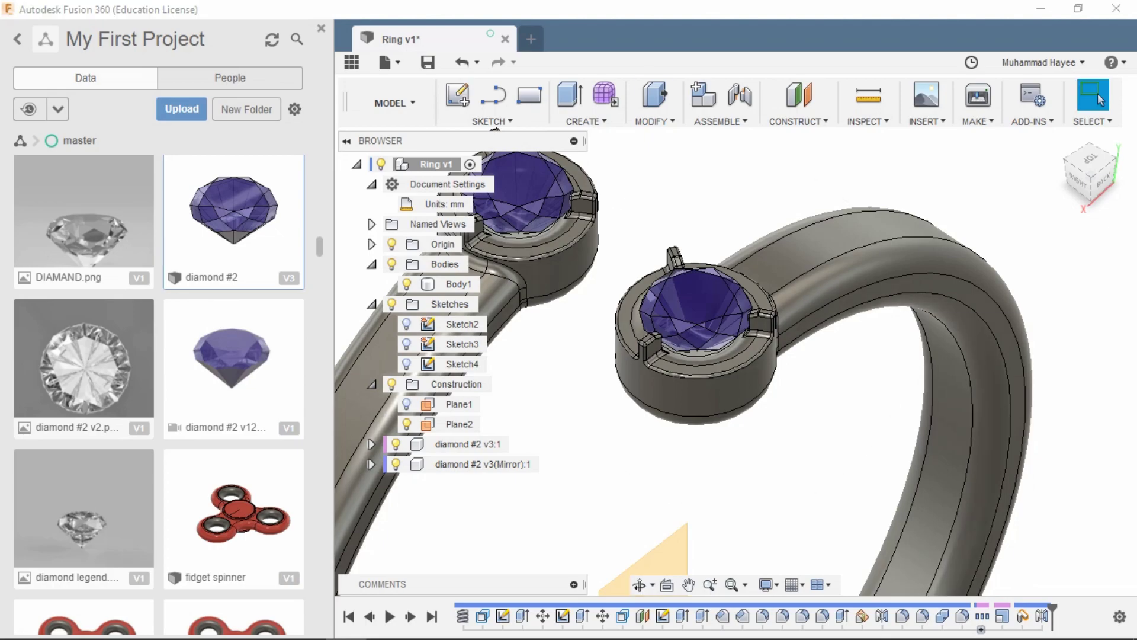
key("q")
left_click(1097, 97)
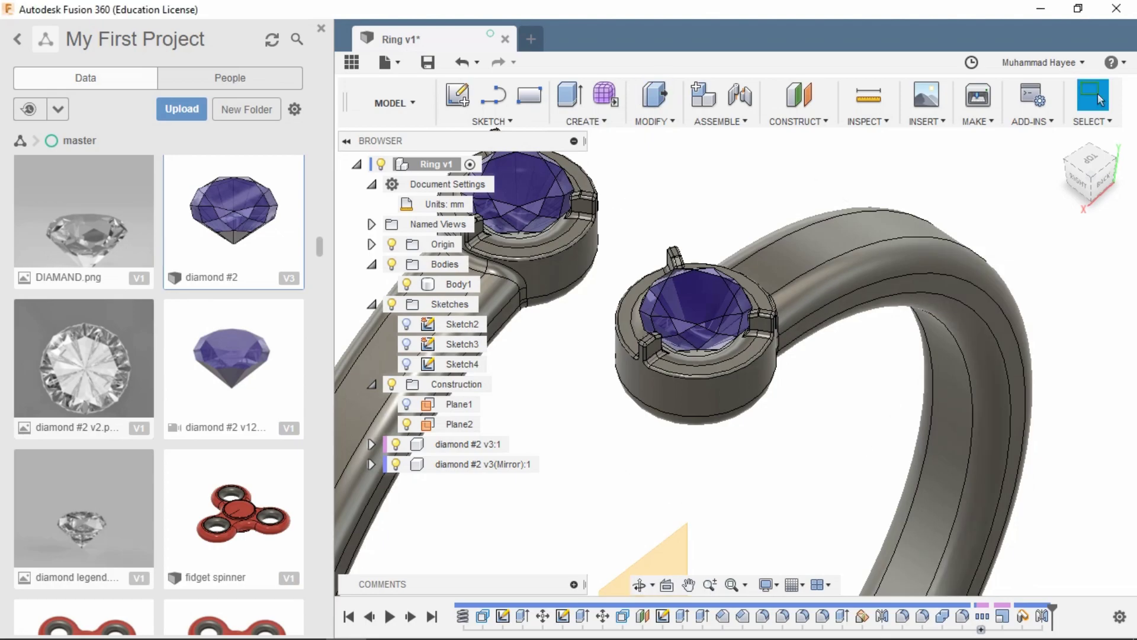
Step: Bring up the Appearance library with the Metal folder expanded, closing the Data panel
key("a")
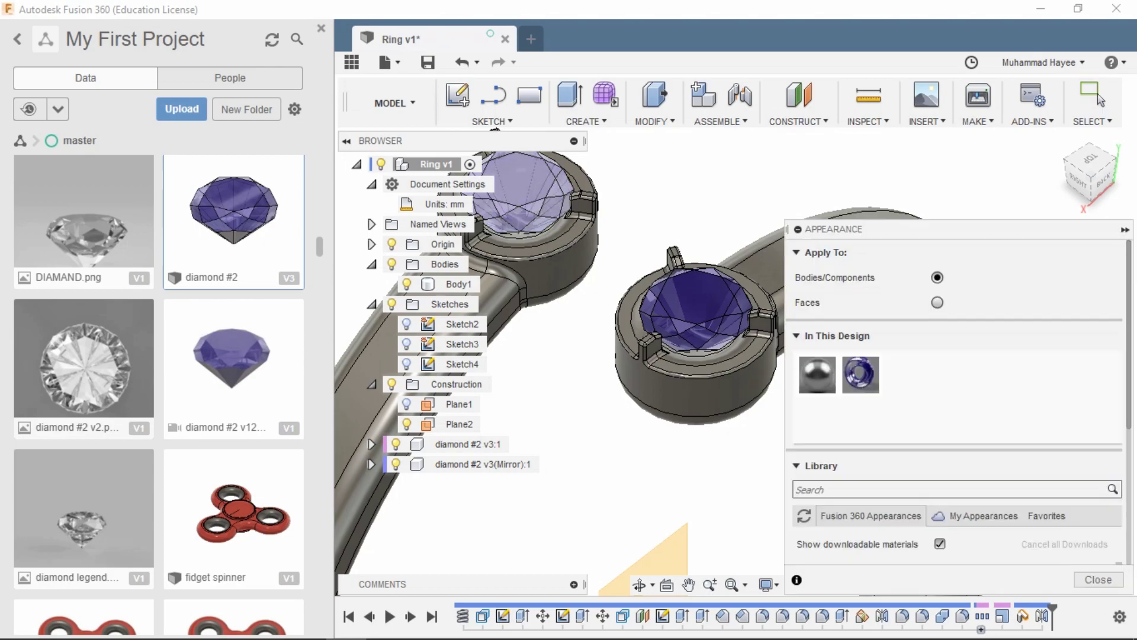
left_click(321, 28)
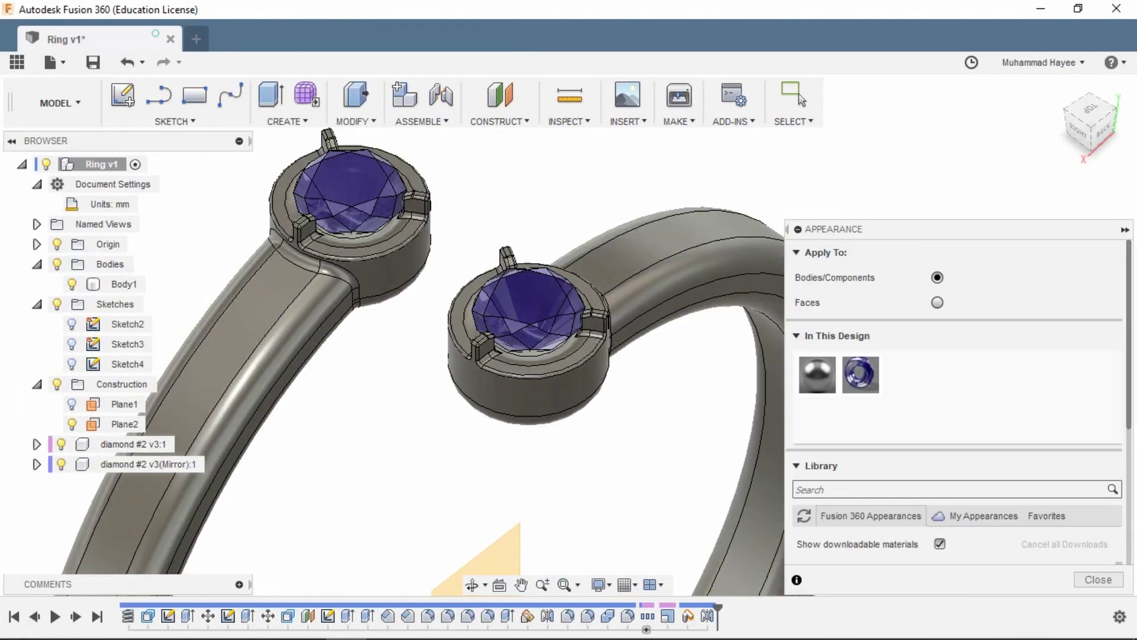
scroll(954, 402, "down", 2)
scroll(954, 403, "down", 2)
scroll(954, 402, "down", 1)
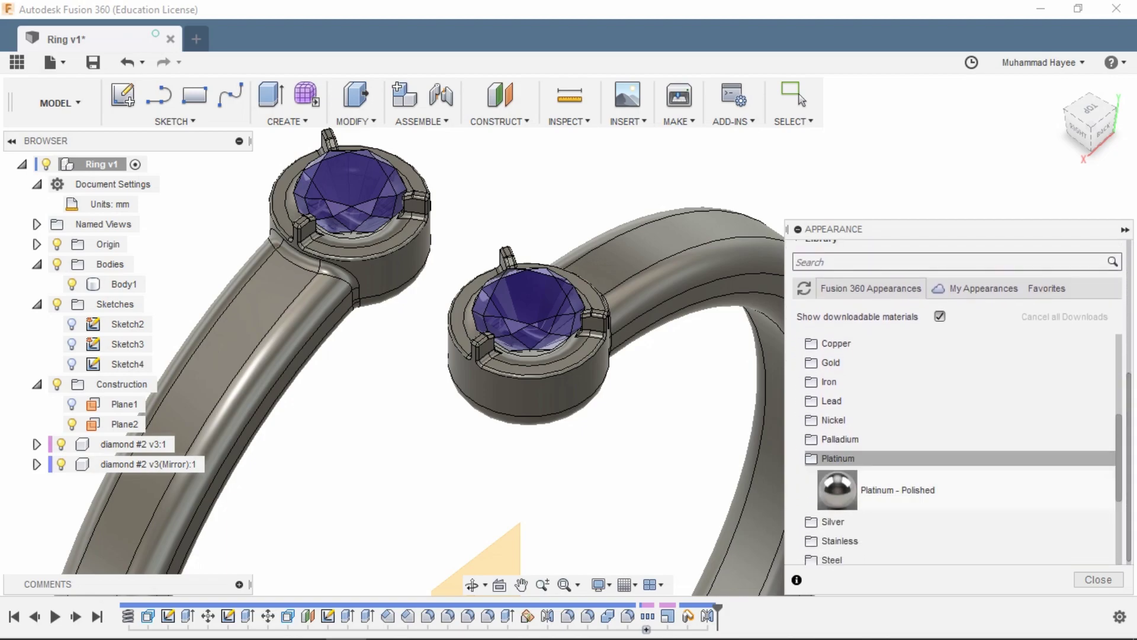
scroll(954, 400, "up", 1)
scroll(953, 400, "up", 3)
scroll(954, 400, "up", 1)
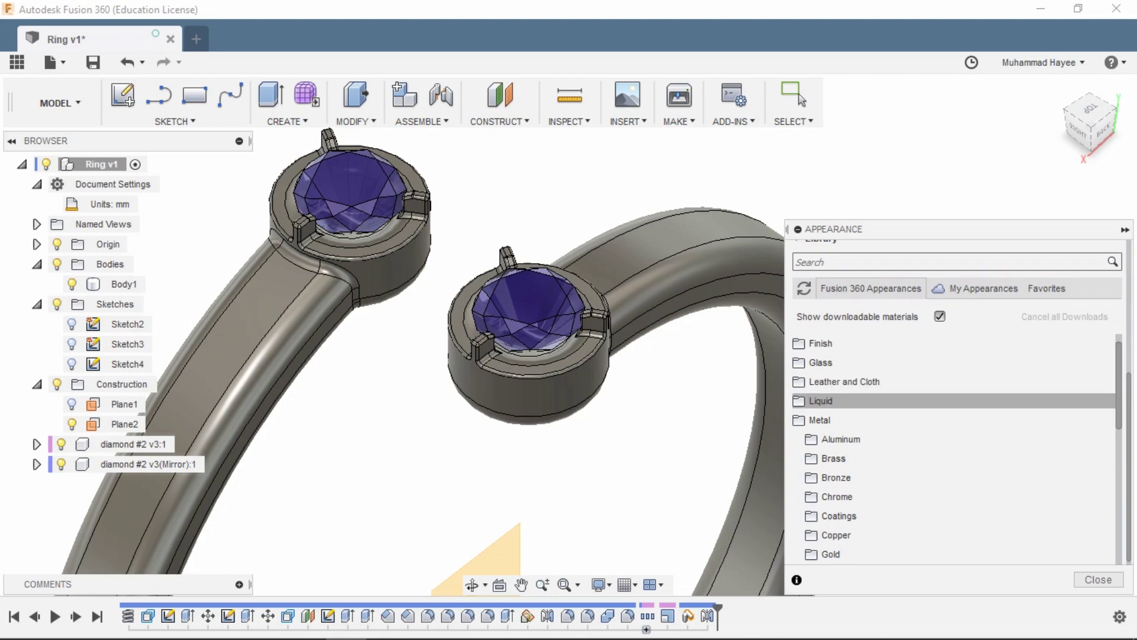
left_click(954, 420)
left_click(953, 420)
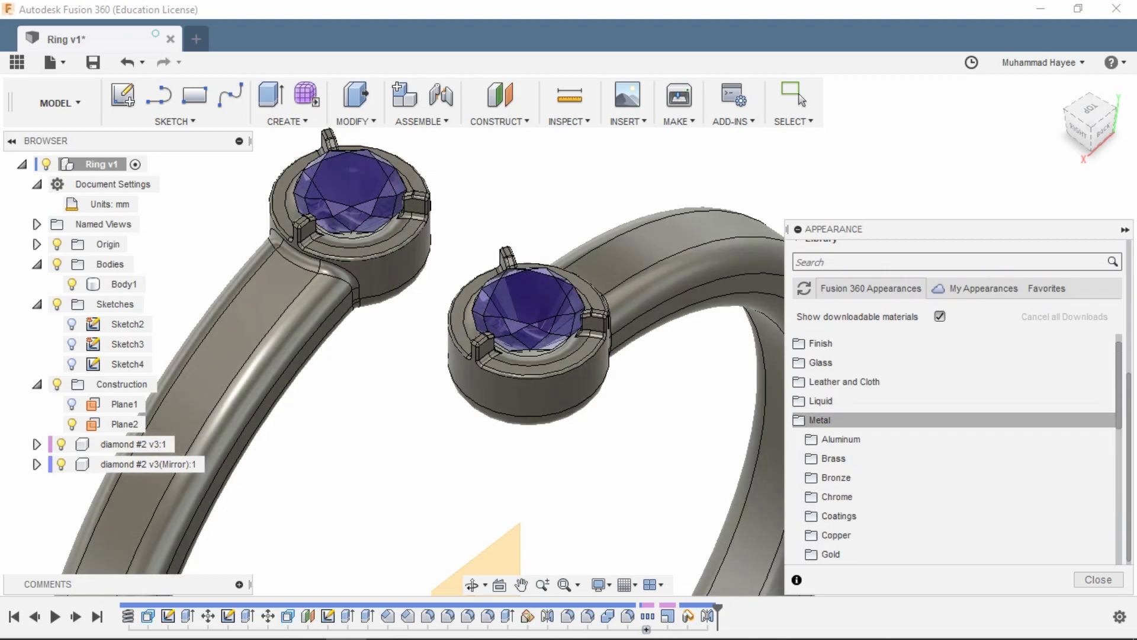
Step: Apply Platinum - Polished to the ring band Body1 and recentre the view
scroll(953, 414, "down", 2)
scroll(953, 414, "down", 2)
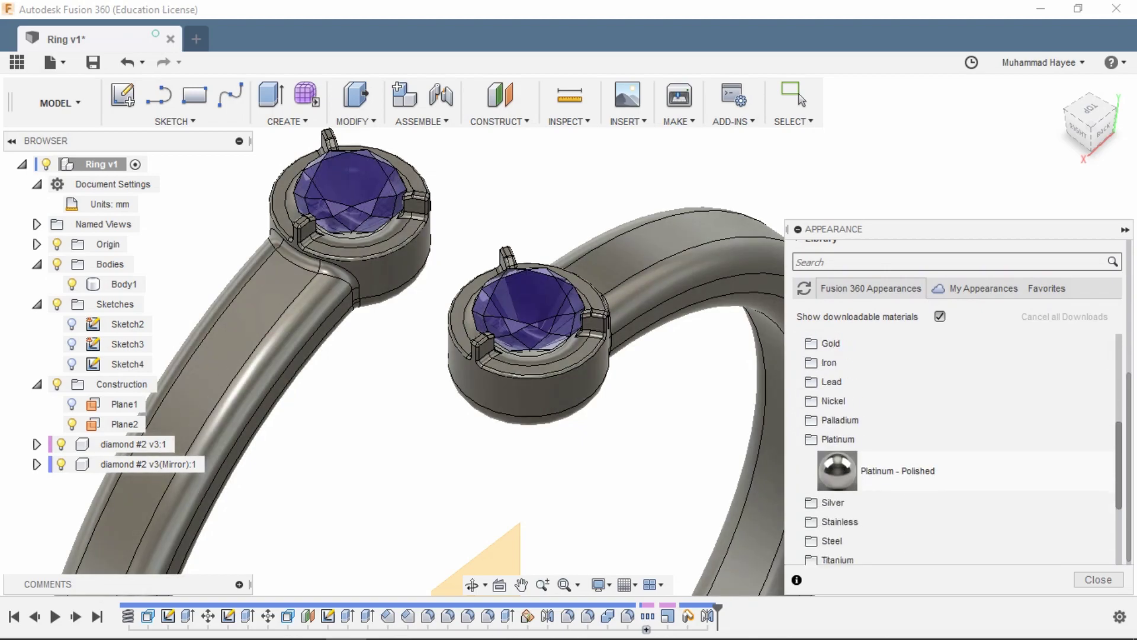
left_click_drag(838, 471, 249, 367)
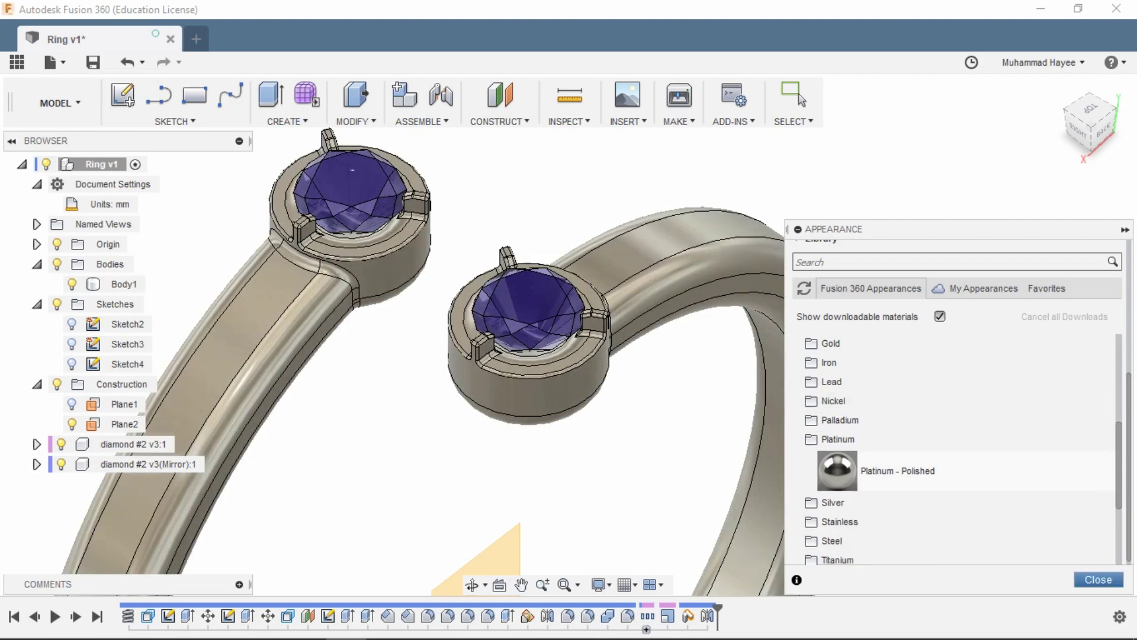
left_click(1098, 579)
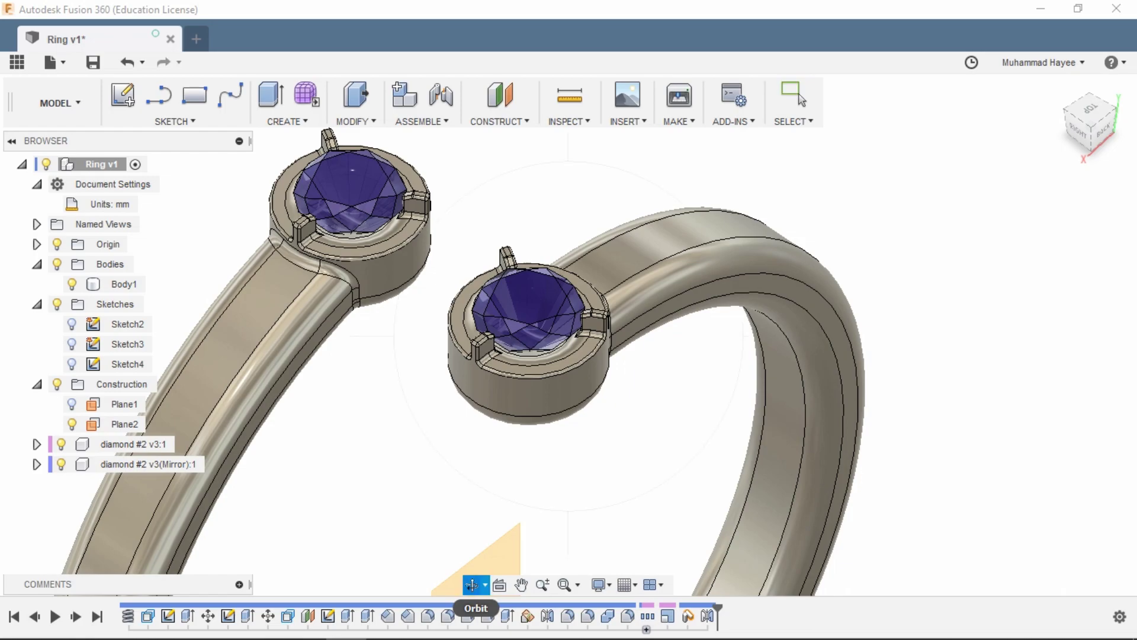
middle_click_drag(331, 140, 467, 75)
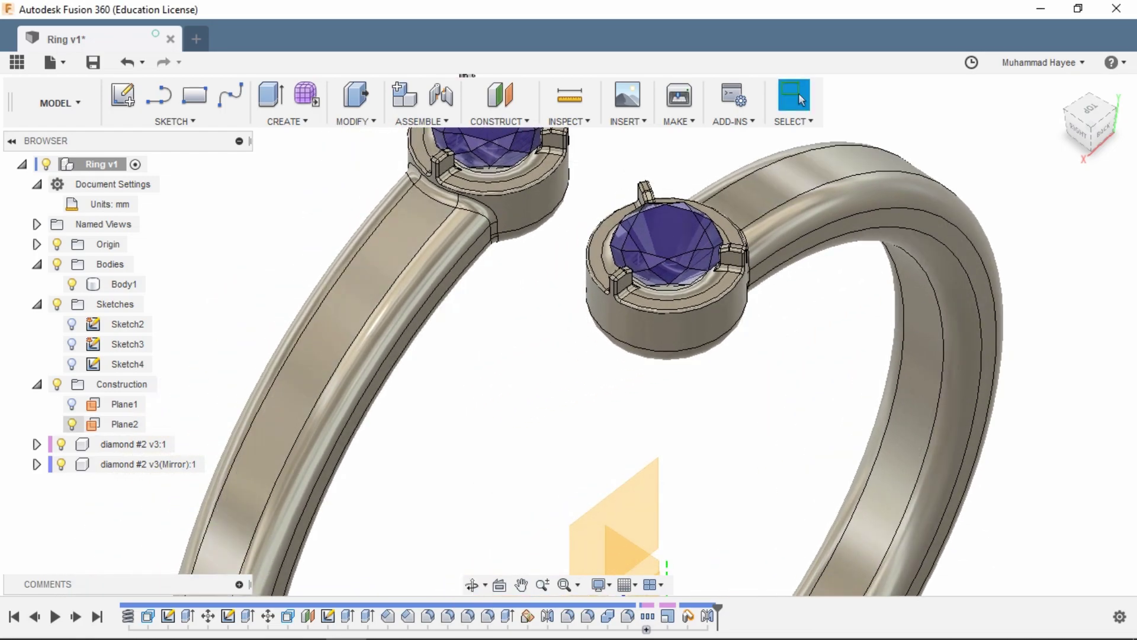
Step: Hide Plane2, collapse the Sketches, Bodies and Construction folders, and switch to the Render workspace
left_click(71, 424)
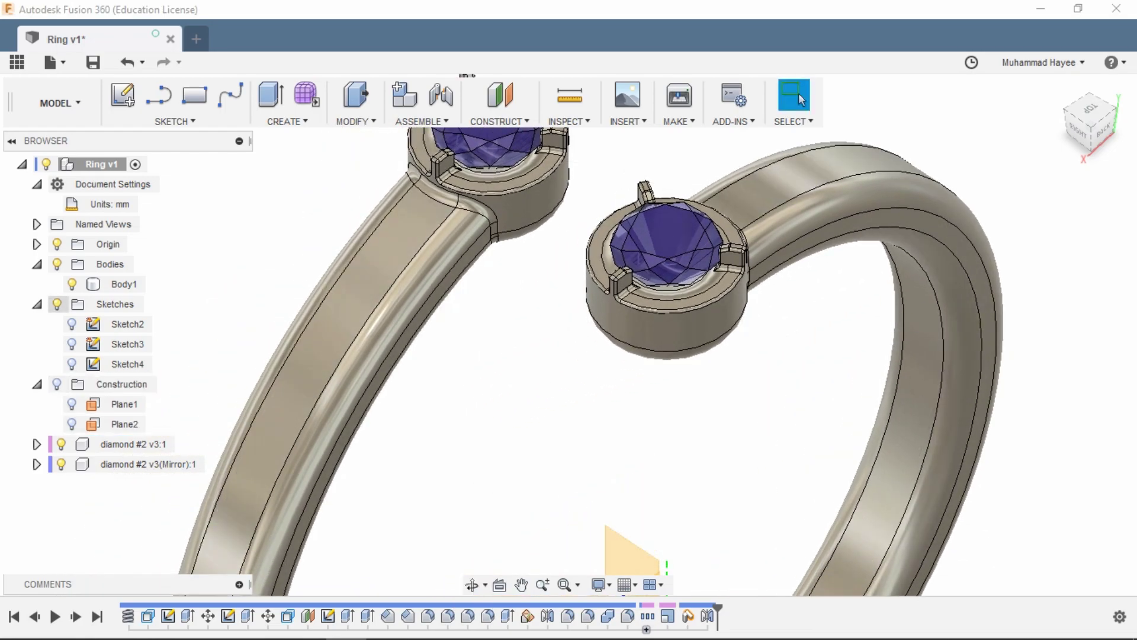
left_click(37, 304)
left_click(37, 264)
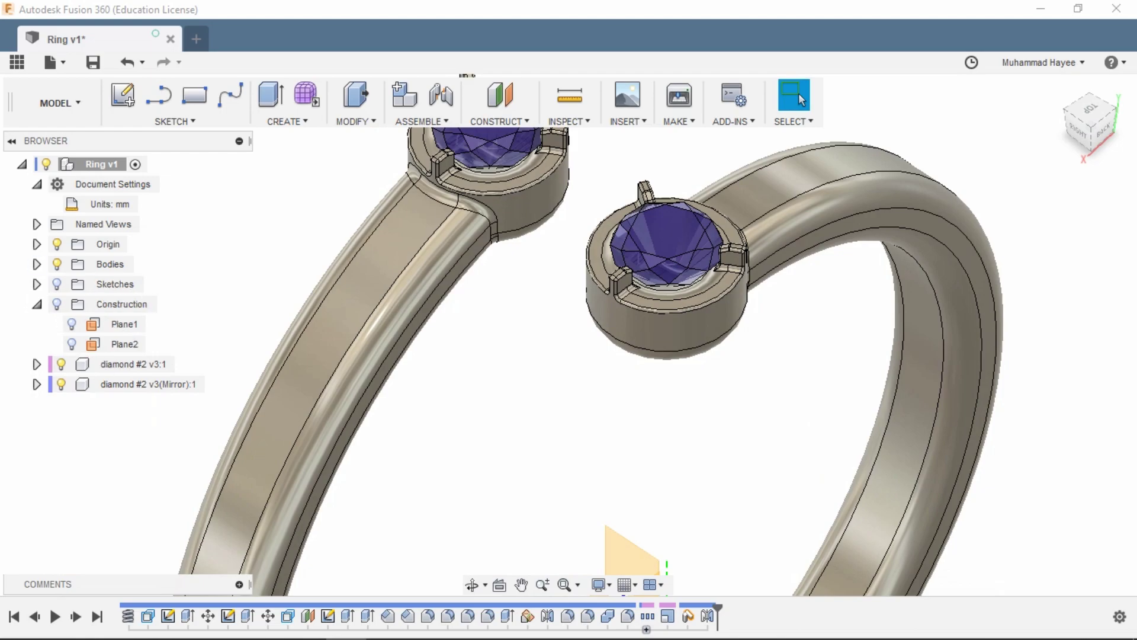
left_click(37, 303)
left_click(59, 102)
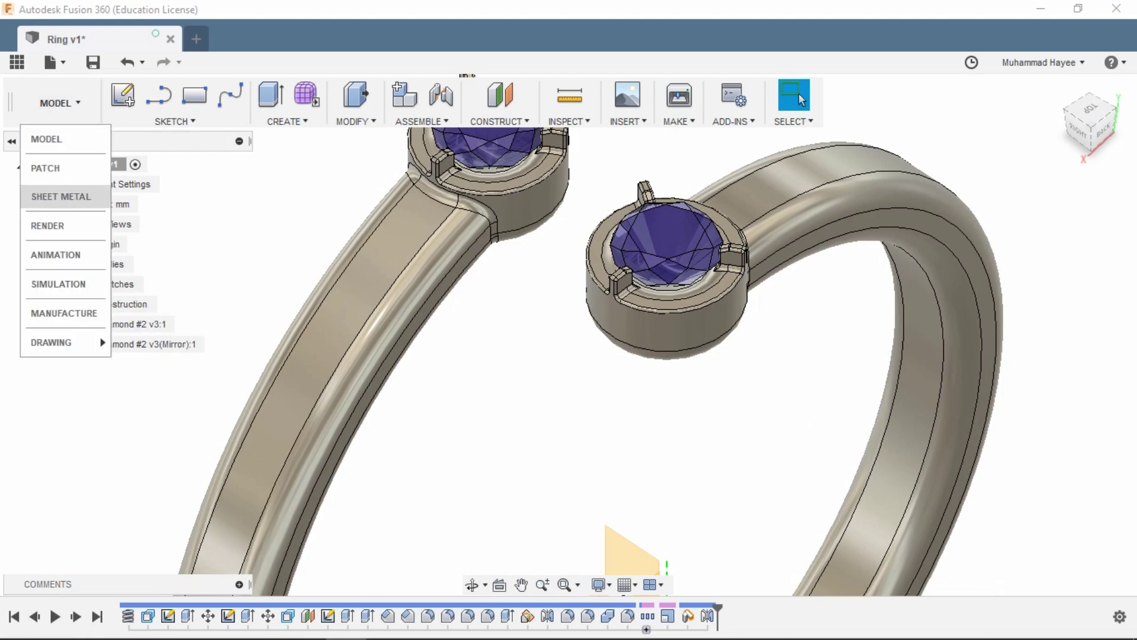
left_click(48, 225)
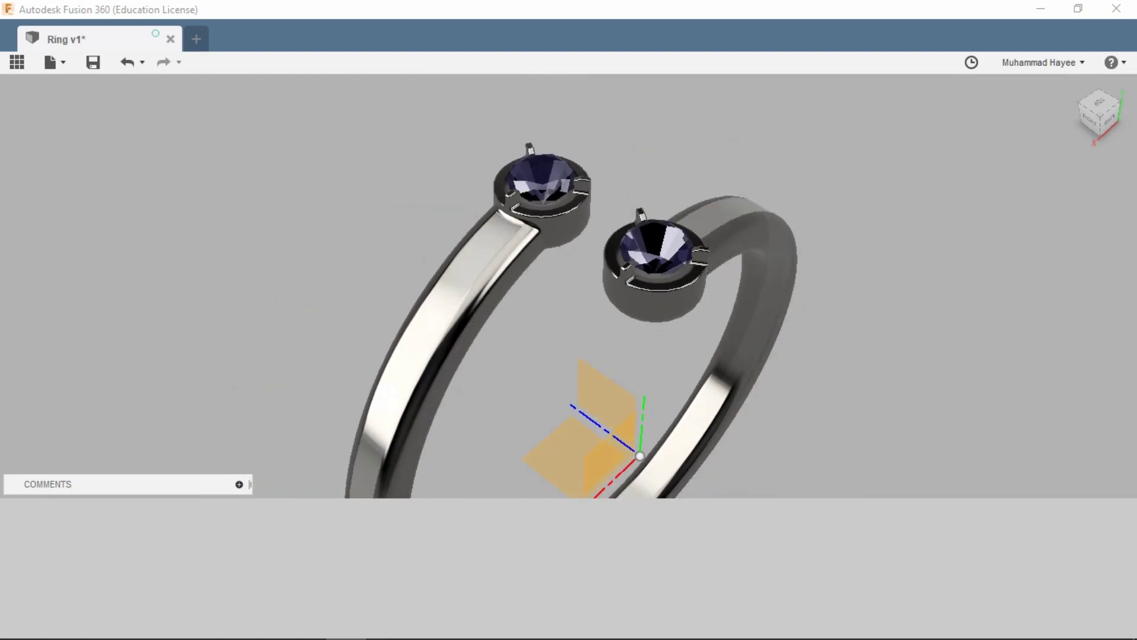
left_click(239, 484)
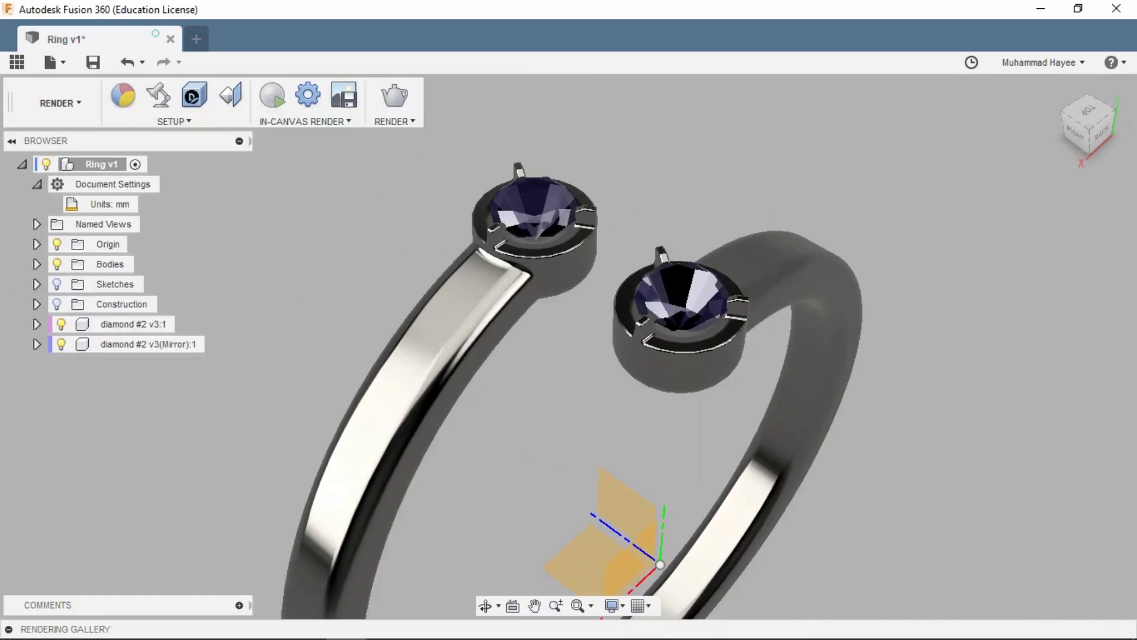
Step: Hide the Origin planes and axes with V, then orbit and zoom in to inspect the gems
mouse_move(593, 355)
middle_mouse_down("shift")
mouse_move(473, 337)
mouse_move(473, 426)
middle_mouse_up("shift")
scroll(660, 317, "down", 2)
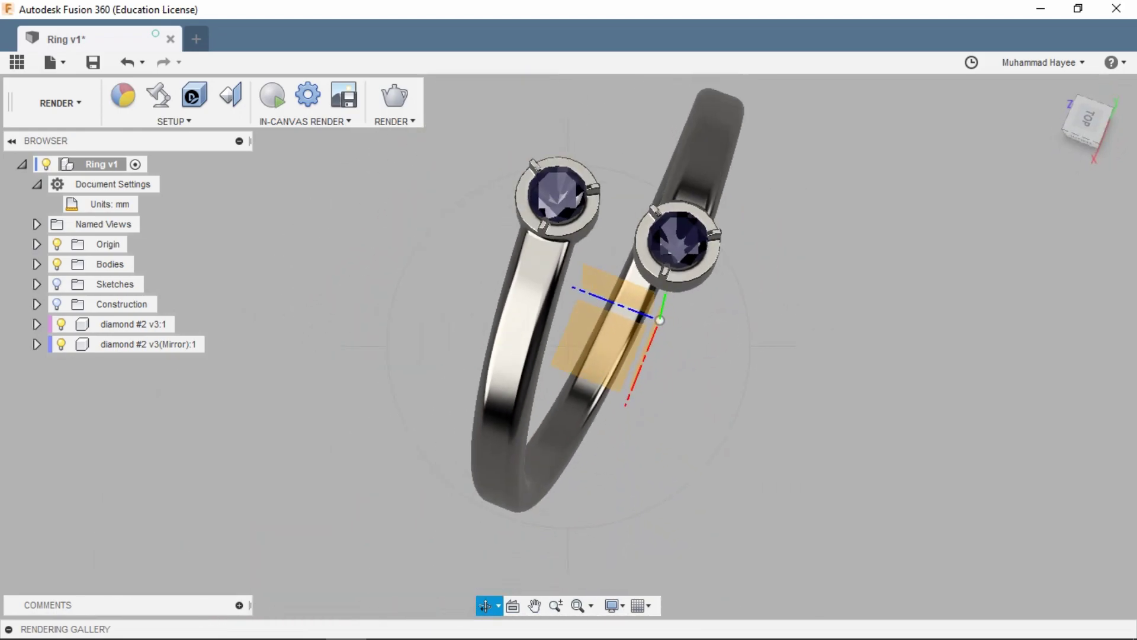
mouse_move(568, 343)
middle_mouse_down("shift")
mouse_move(569, 420)
mouse_move(605, 439)
middle_mouse_up("shift")
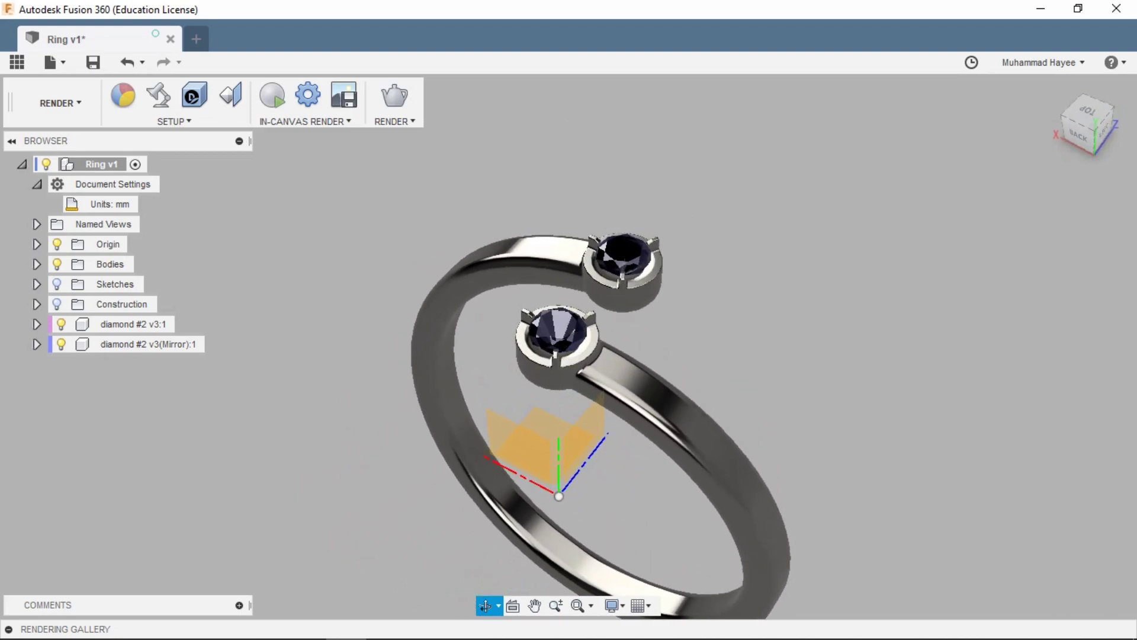
middle_click_drag(568, 343, 489, 290)
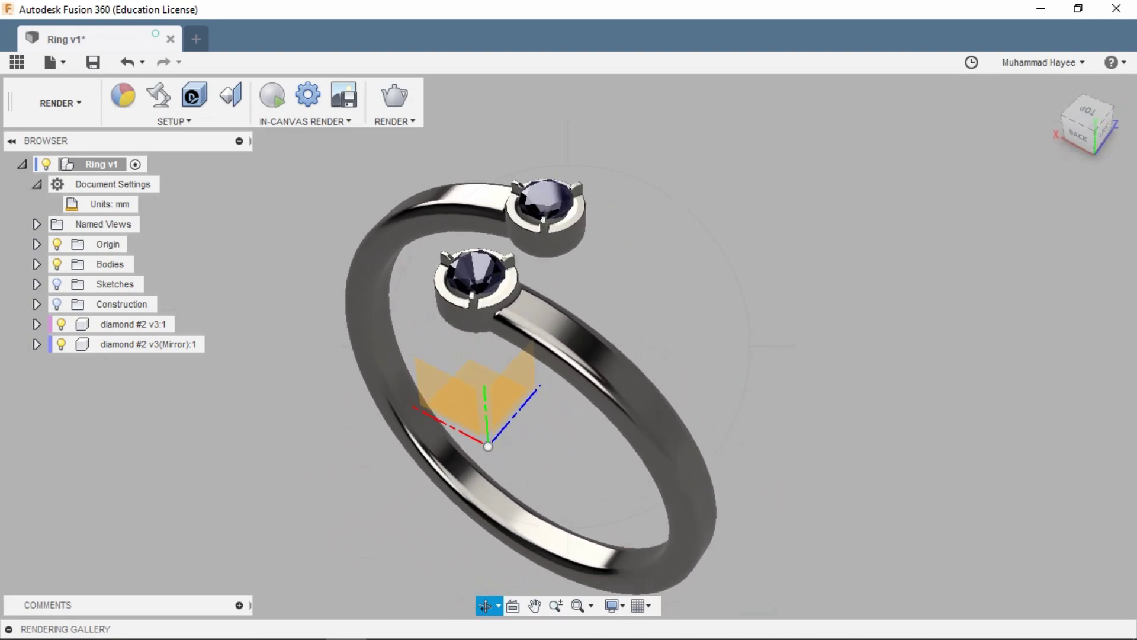
key("v")
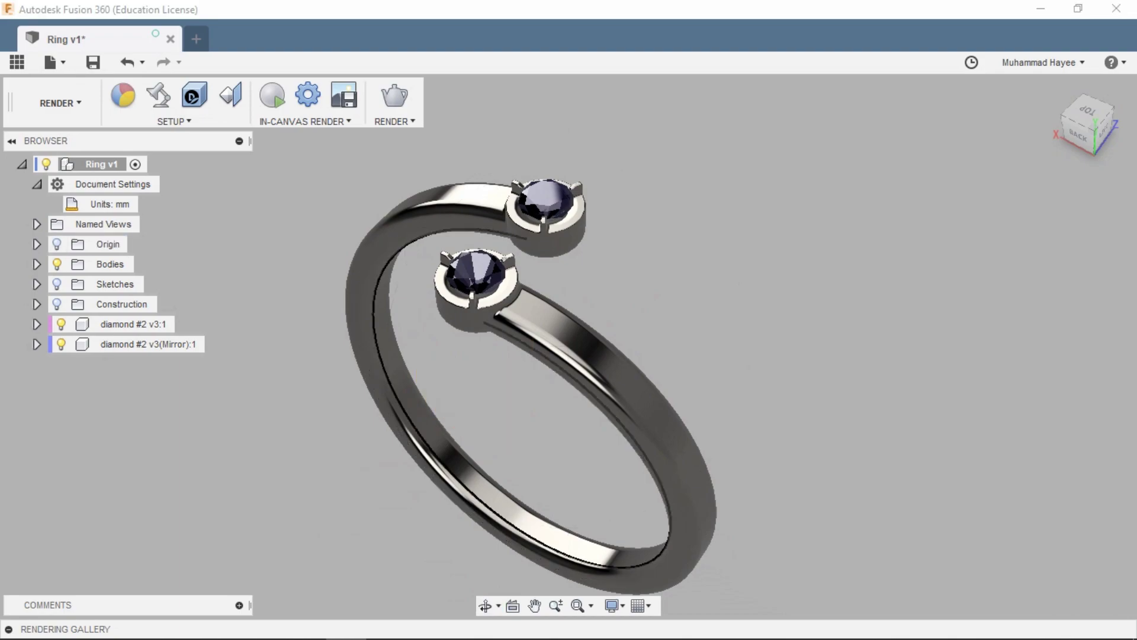
mouse_move(568, 356)
middle_mouse_down("shift")
mouse_move(569, 563)
mouse_move(616, 521)
mouse_move(651, 450)
middle_mouse_up("shift")
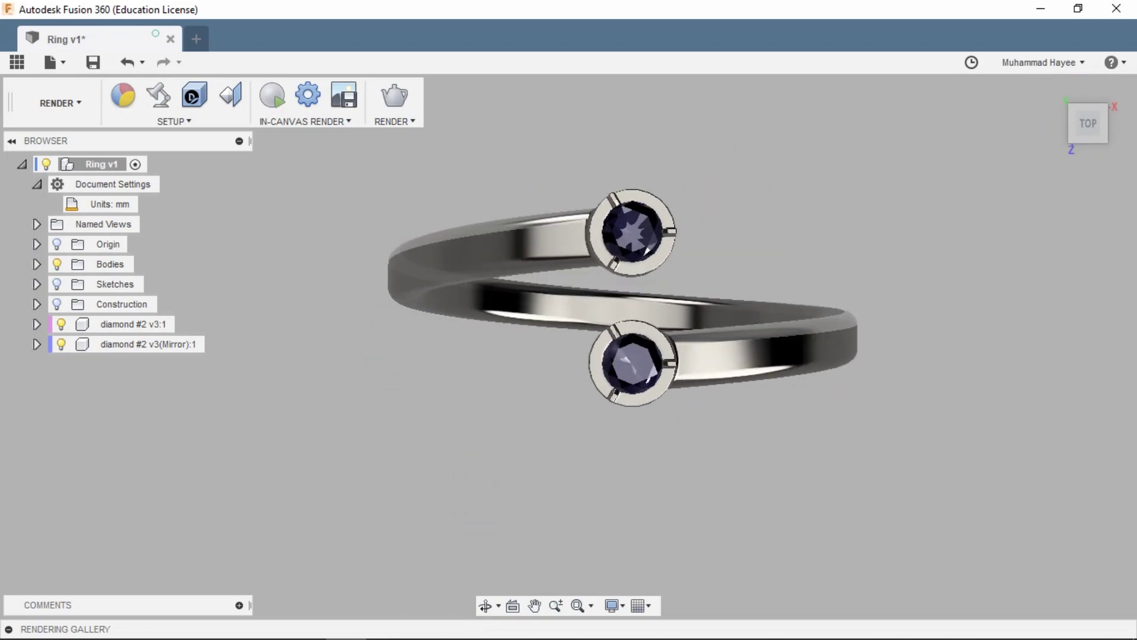
scroll(663, 336, "up", 3)
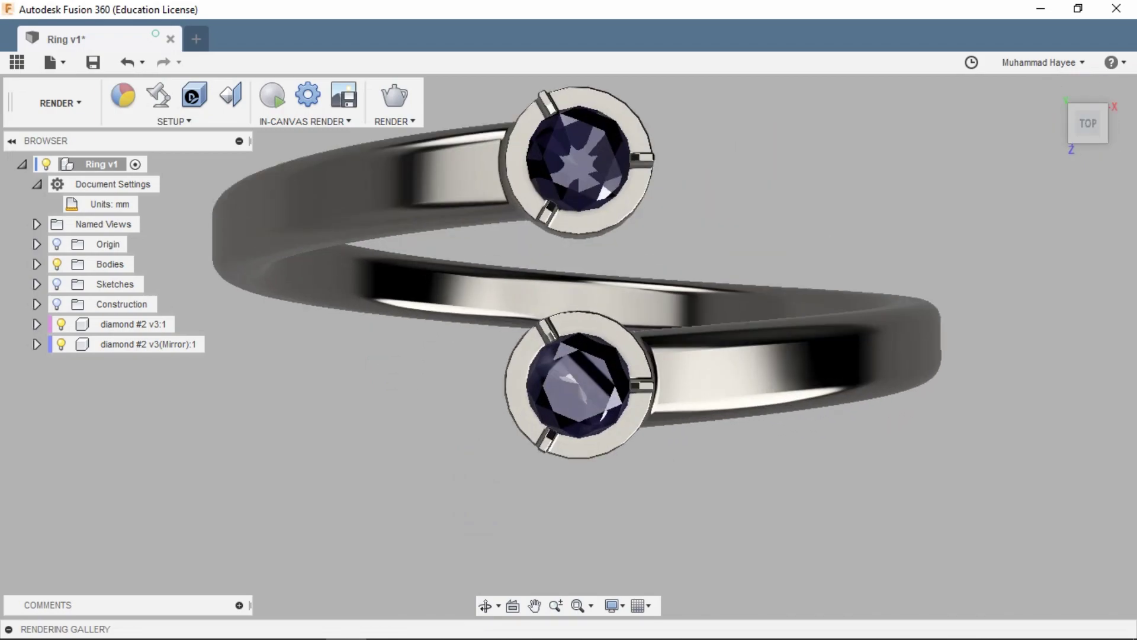
scroll(577, 207, "up", 3)
scroll(578, 207, "up", 2)
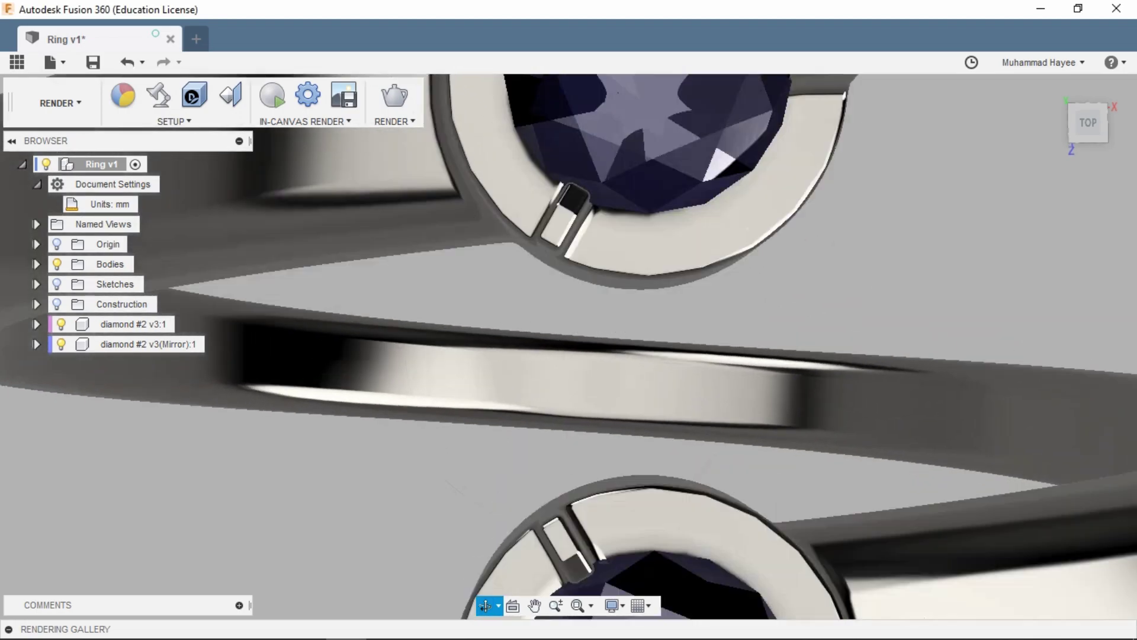
middle_click_drag(577, 296, 593, 237, "shift")
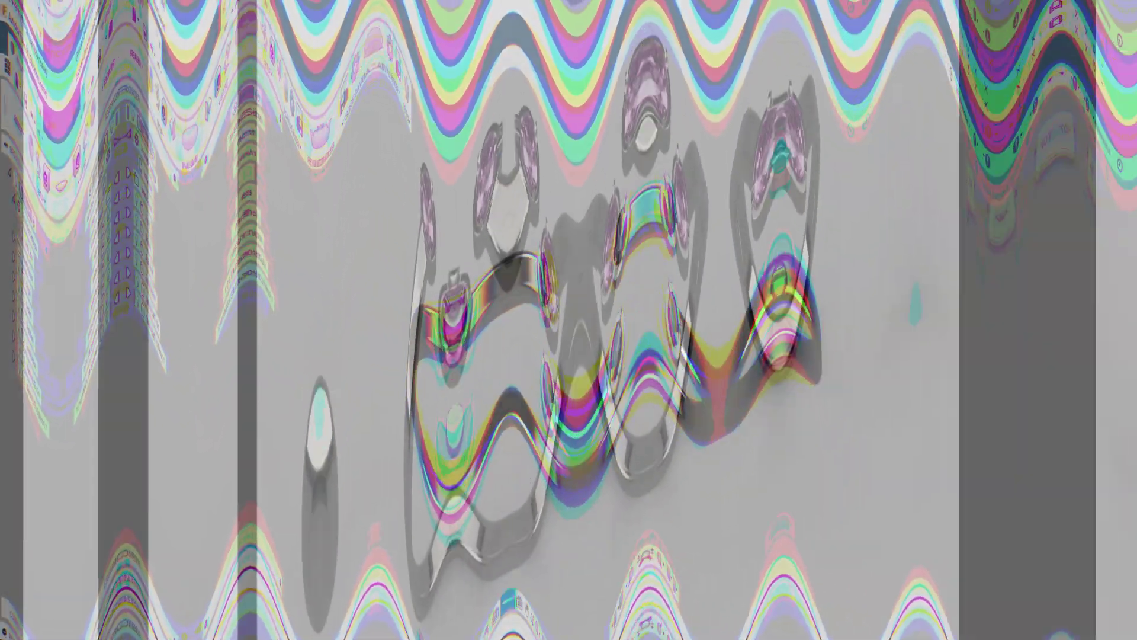